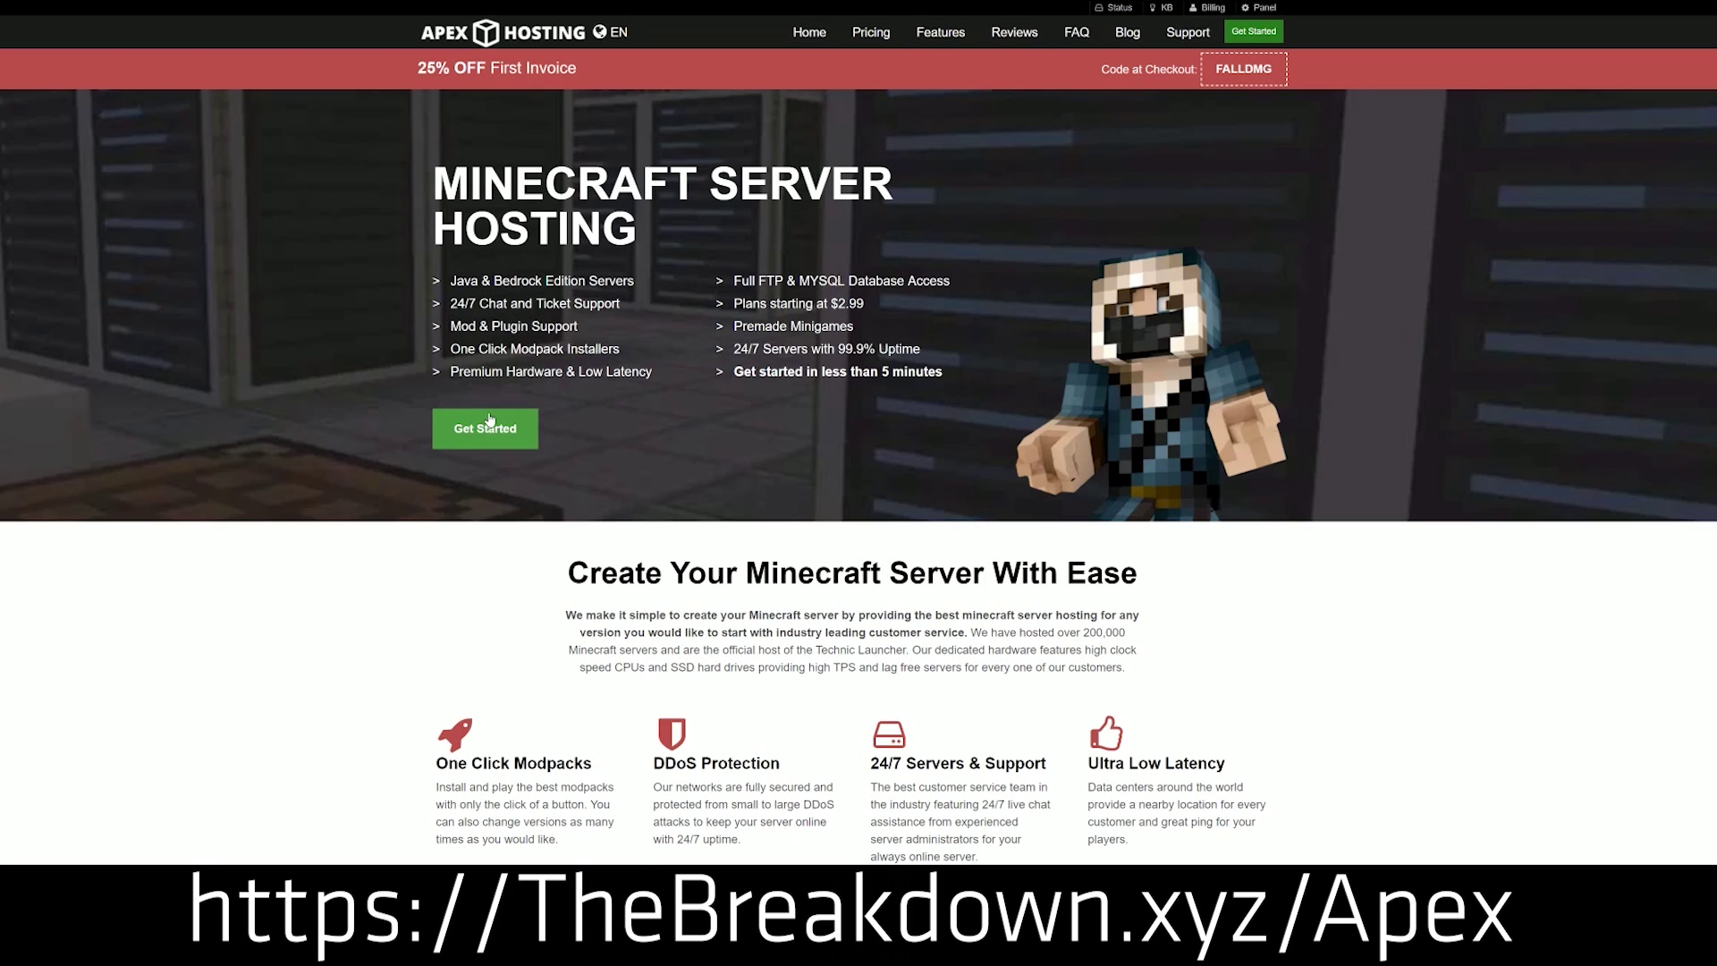
Step: Review the hosting features on the Apex Hosting home page, including modpacks, DDoS protection, 24/7 support, automated backups and instant setup
scroll(676, 540, "down", 2)
scroll(652, 346, "down", 3)
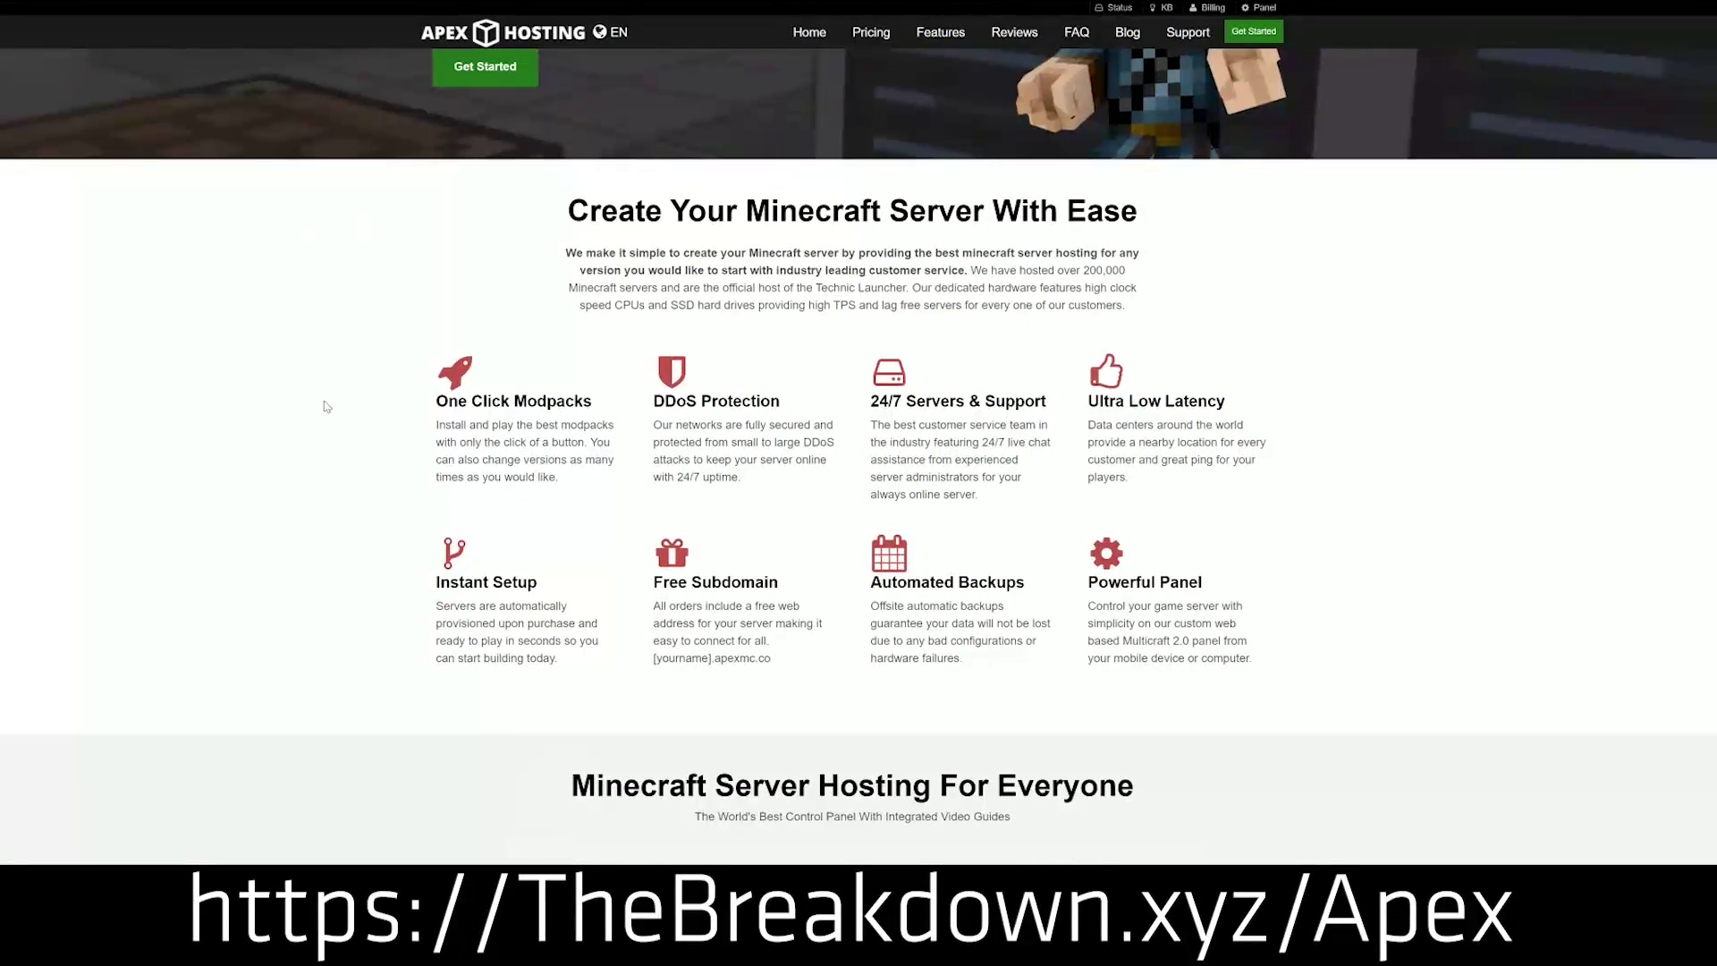
left_click_drag(436, 401, 1050, 408)
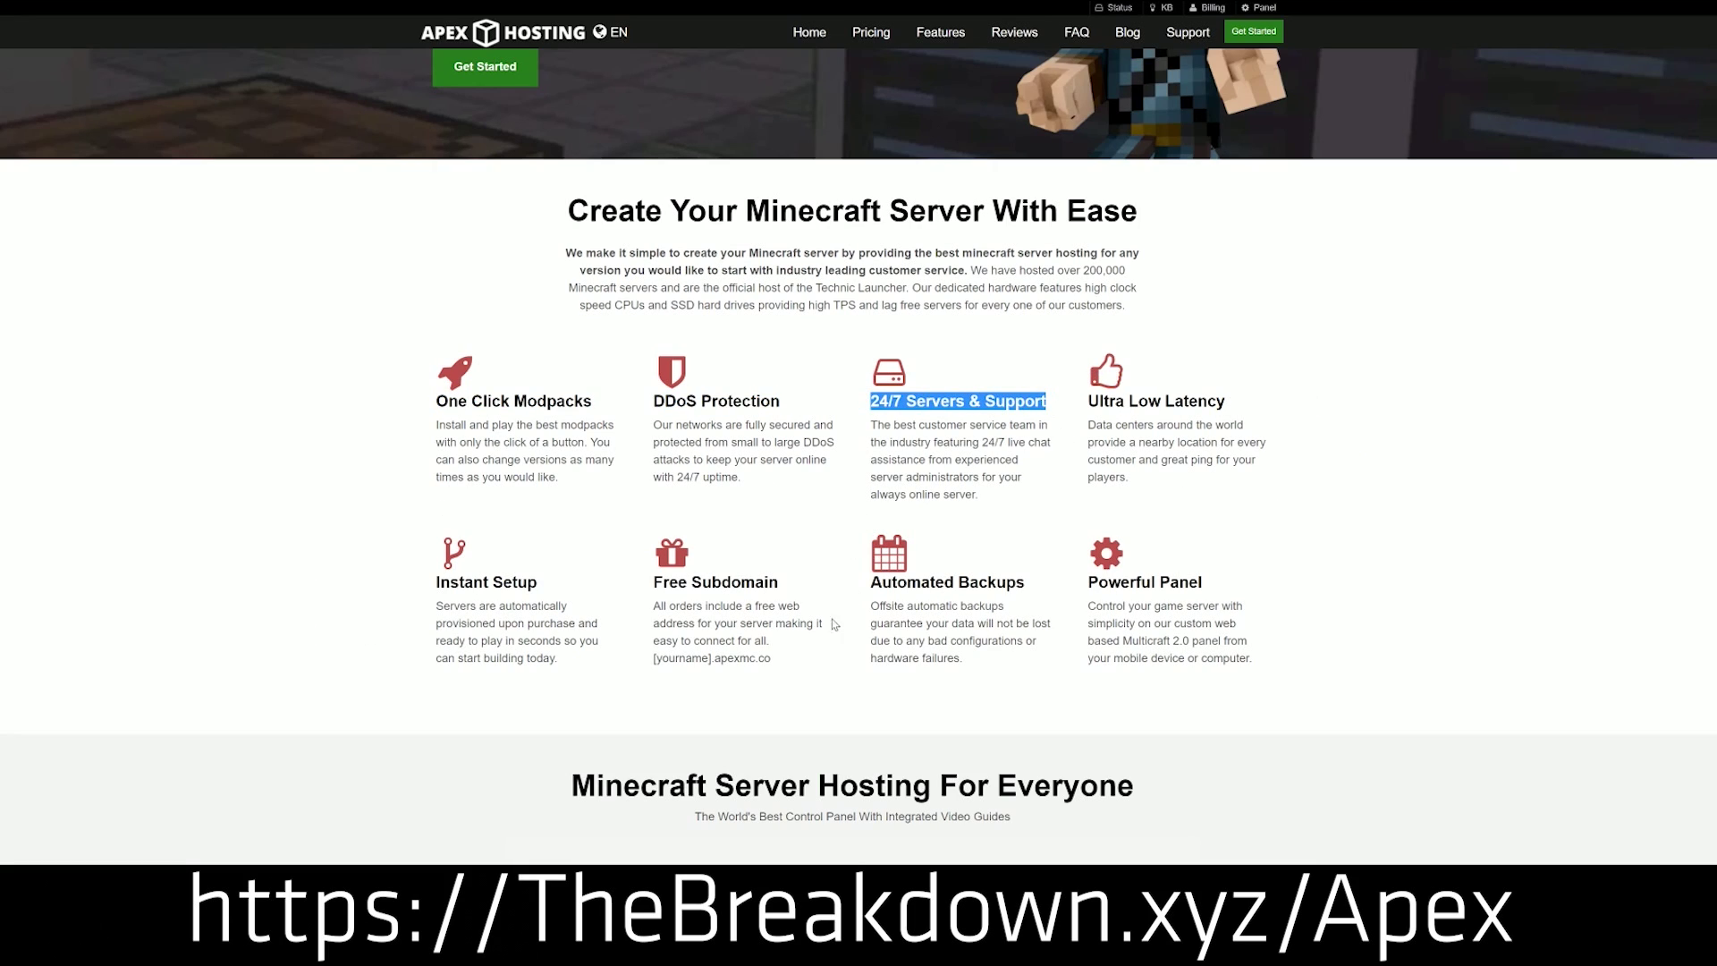
left_click_drag(869, 583, 1076, 583)
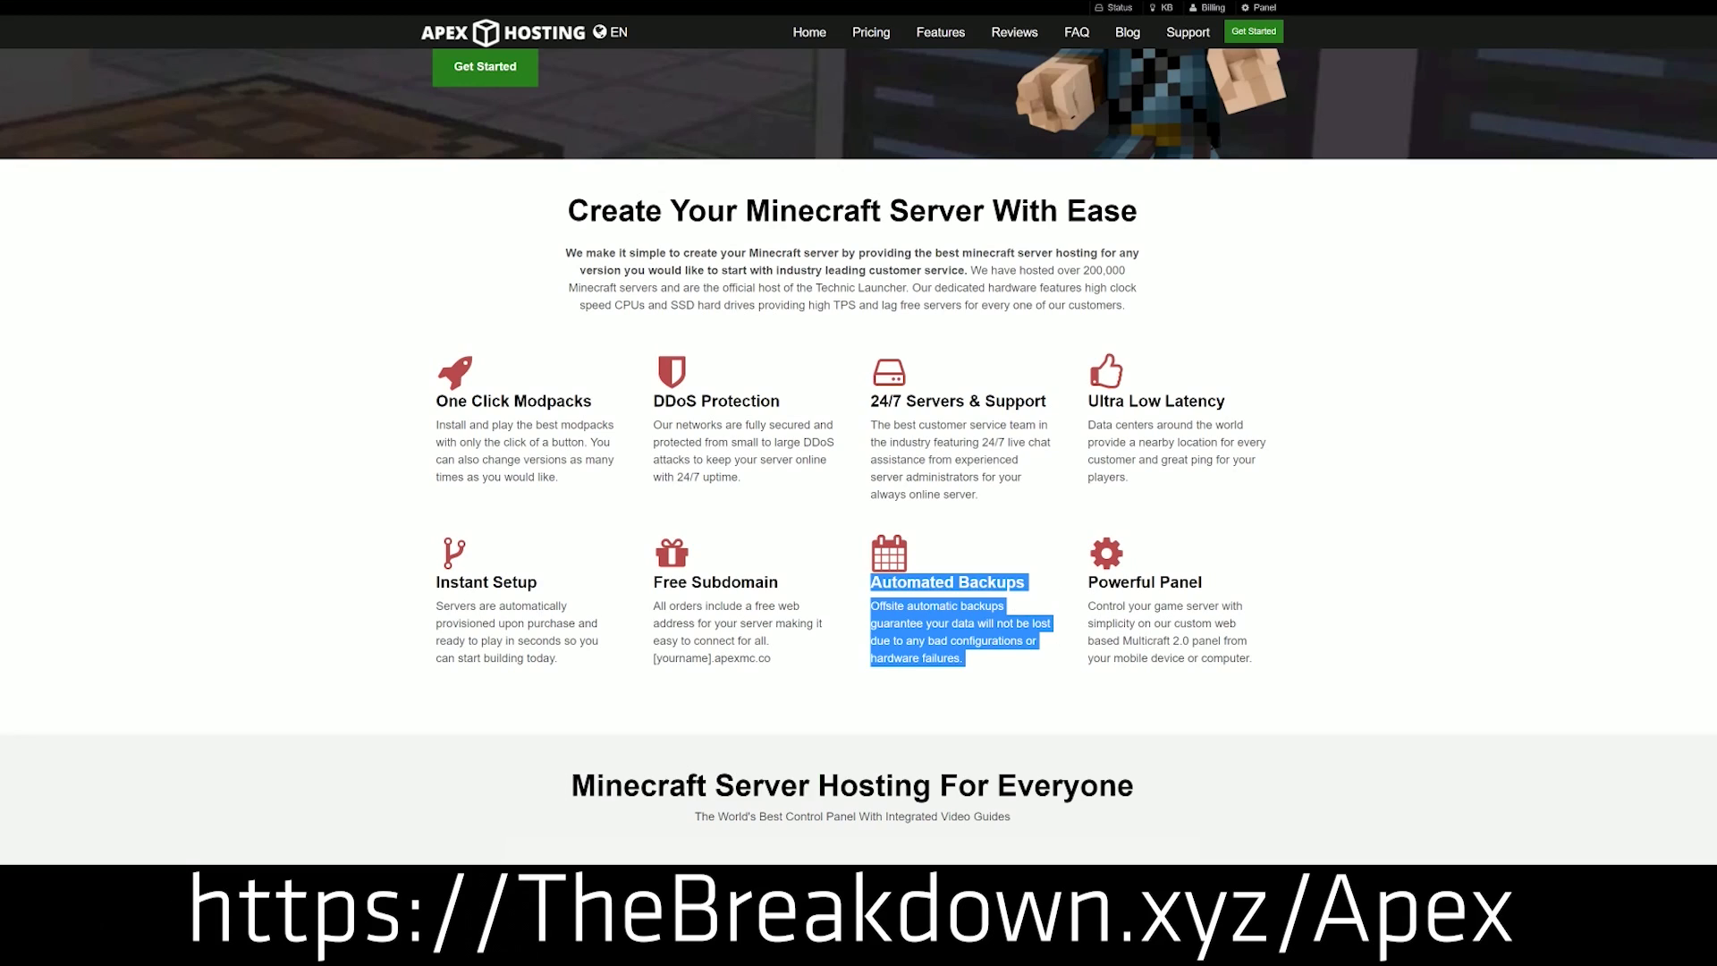
left_click(797, 588)
left_click_drag(567, 661, 439, 582)
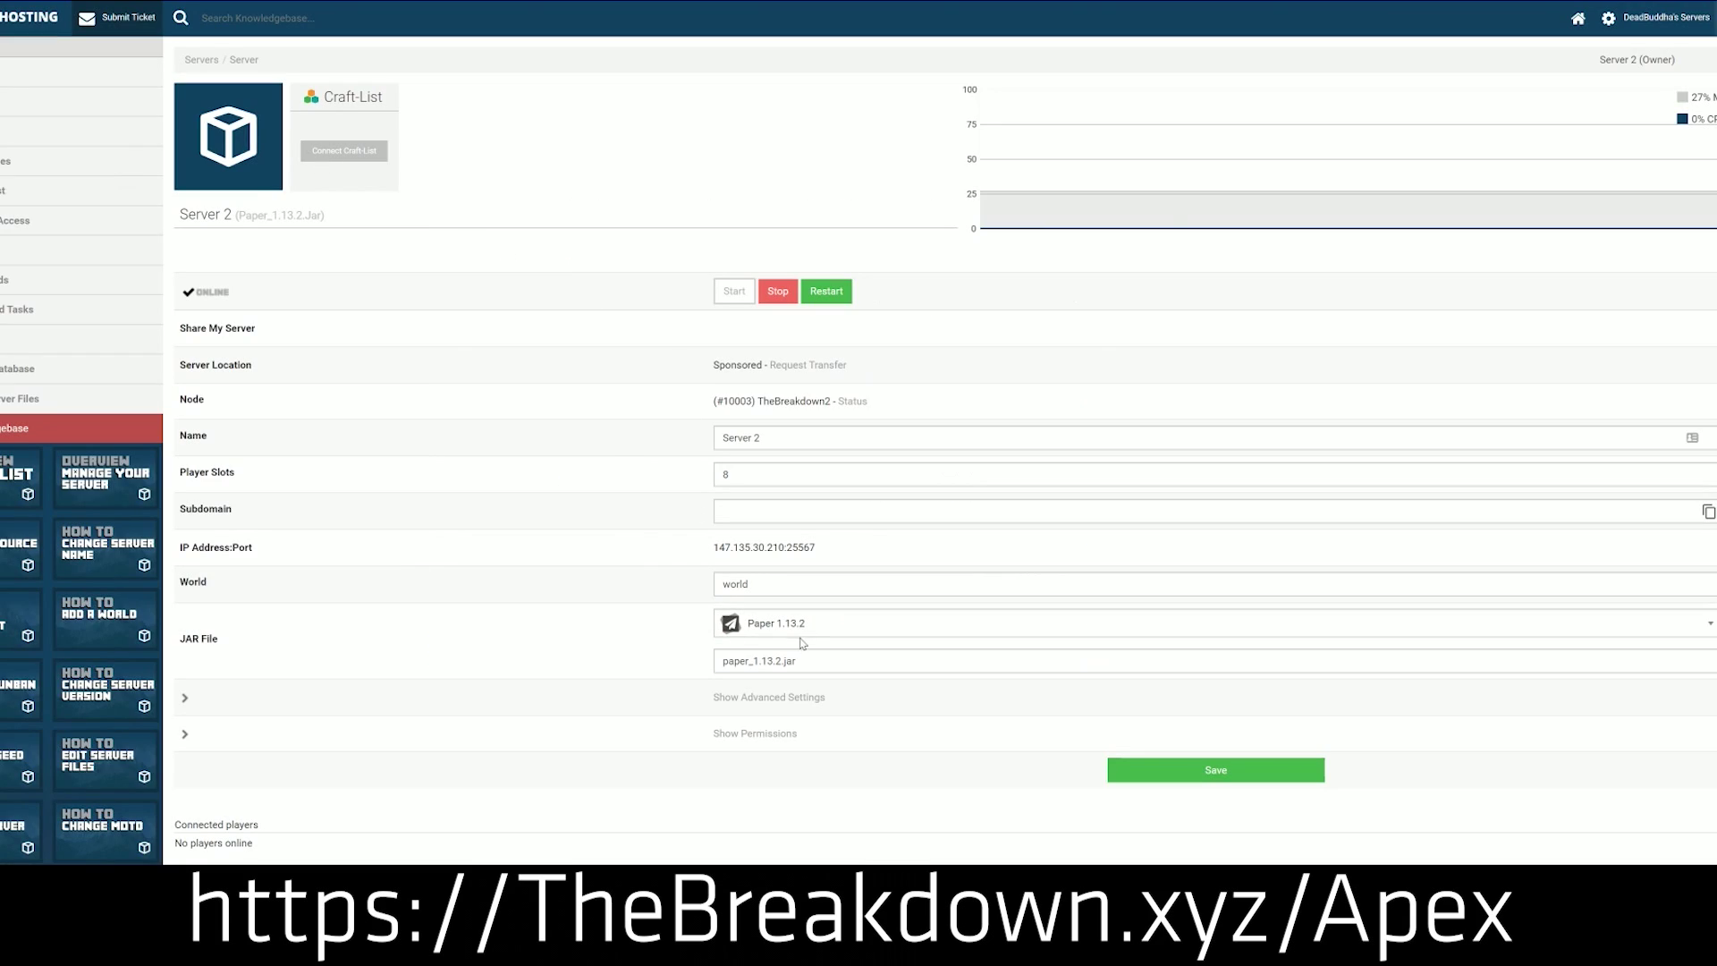
Step: Change Server 2's JAR file to Minecraft 1.15 and confirm the version change
left_click(802, 626)
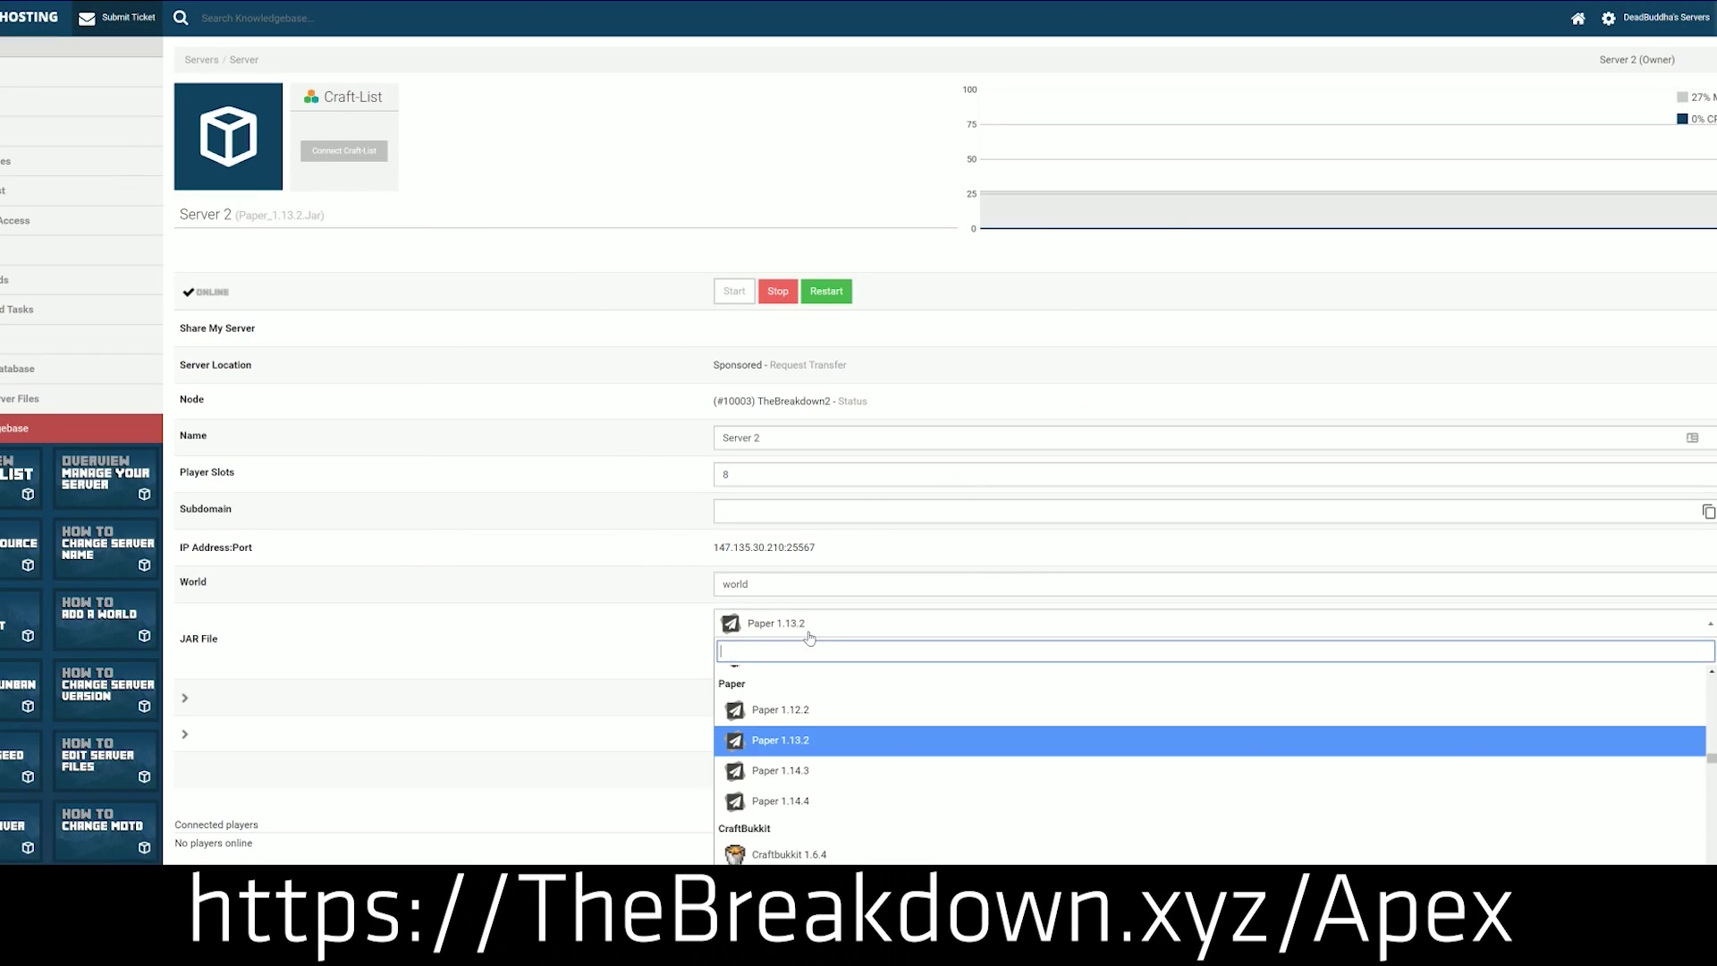
scroll(800, 747, "down", 4)
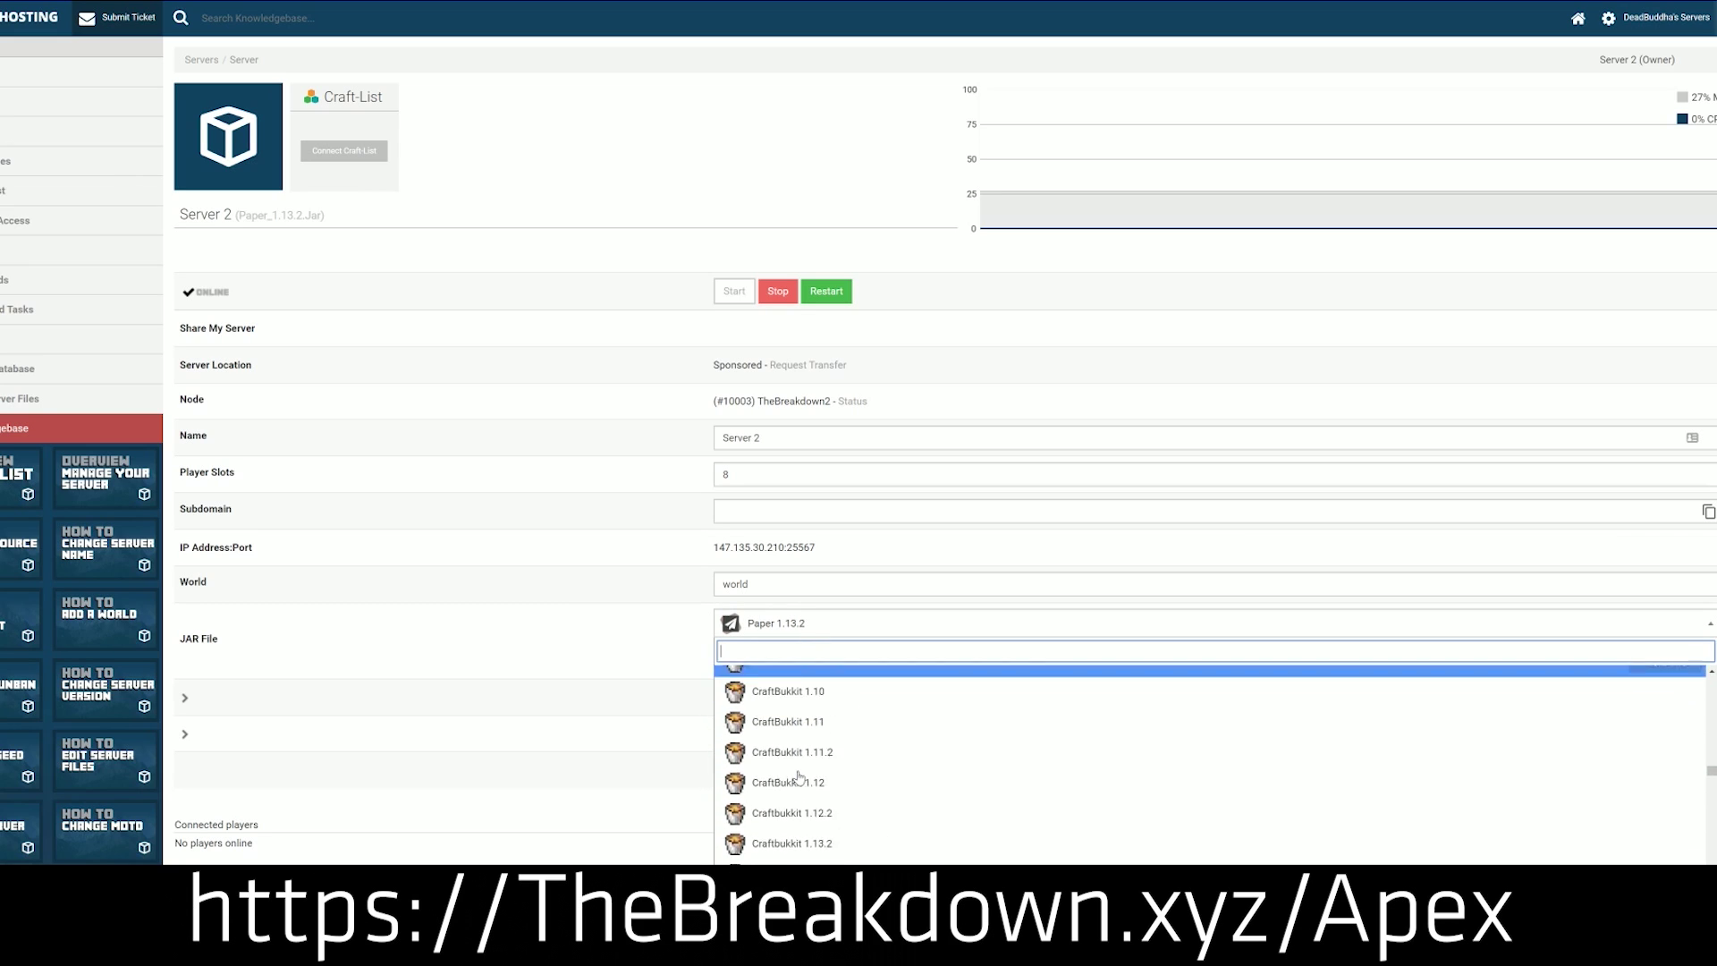
scroll(799, 753, "up", 7)
scroll(800, 753, "up", 1)
scroll(800, 756, "down", 2)
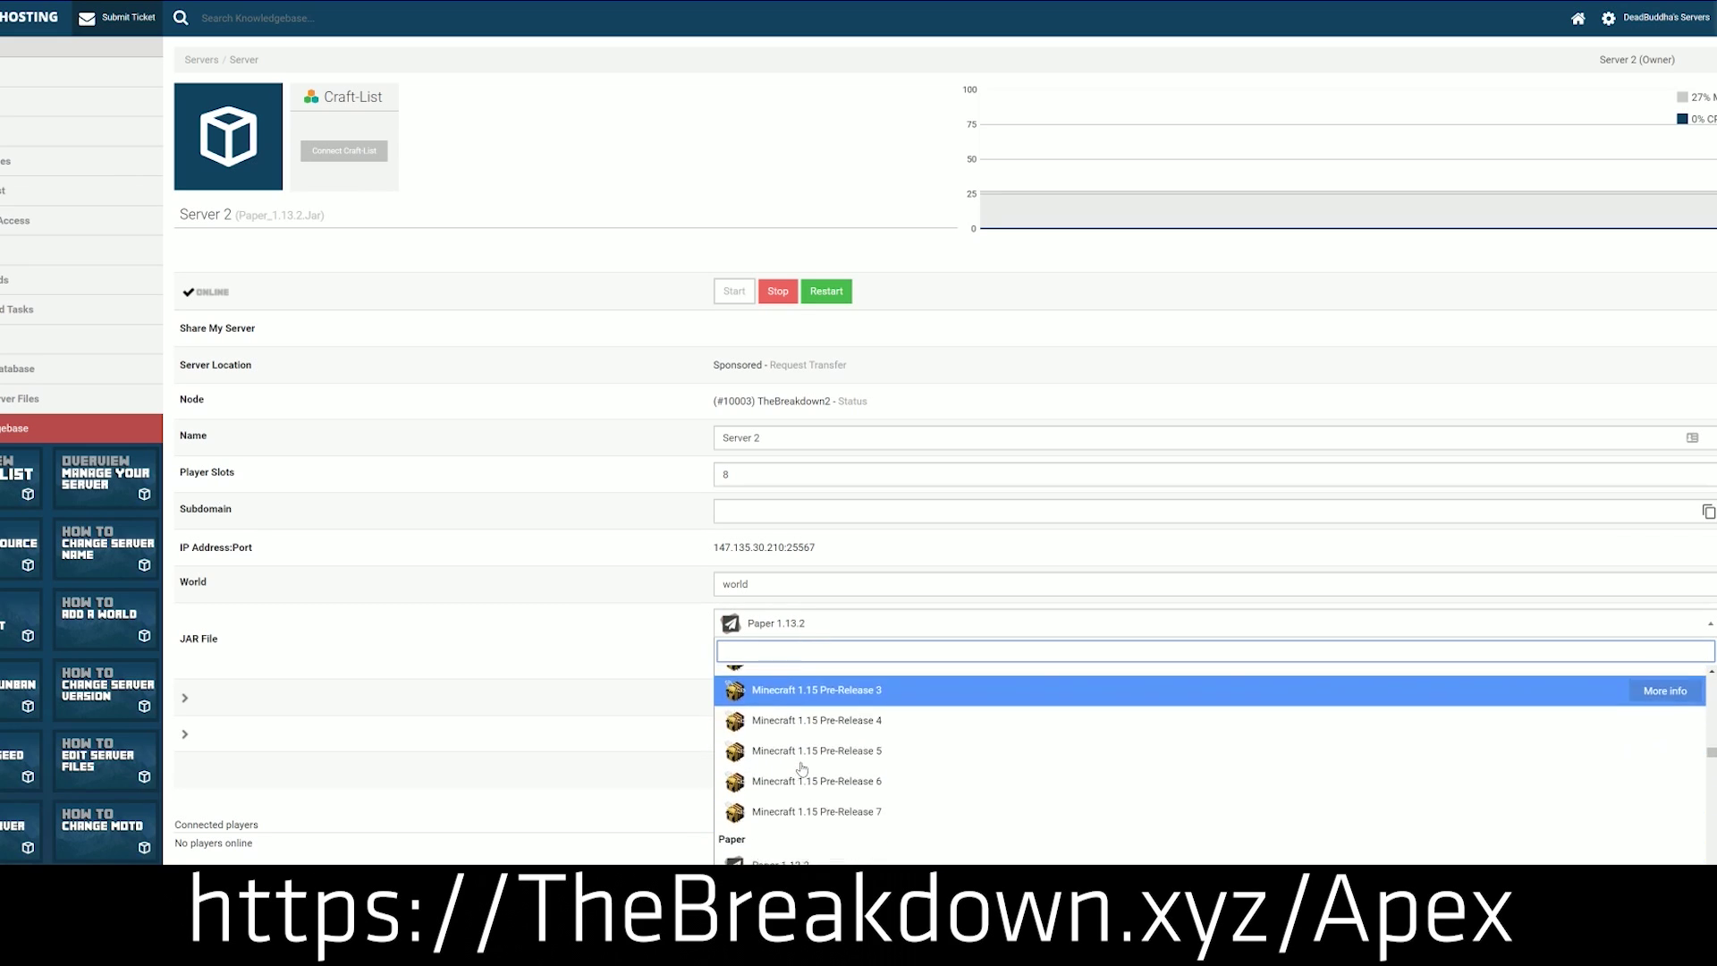
scroll(802, 768, "up", 3)
scroll(803, 767, "down", 1)
scroll(799, 773, "up", 4)
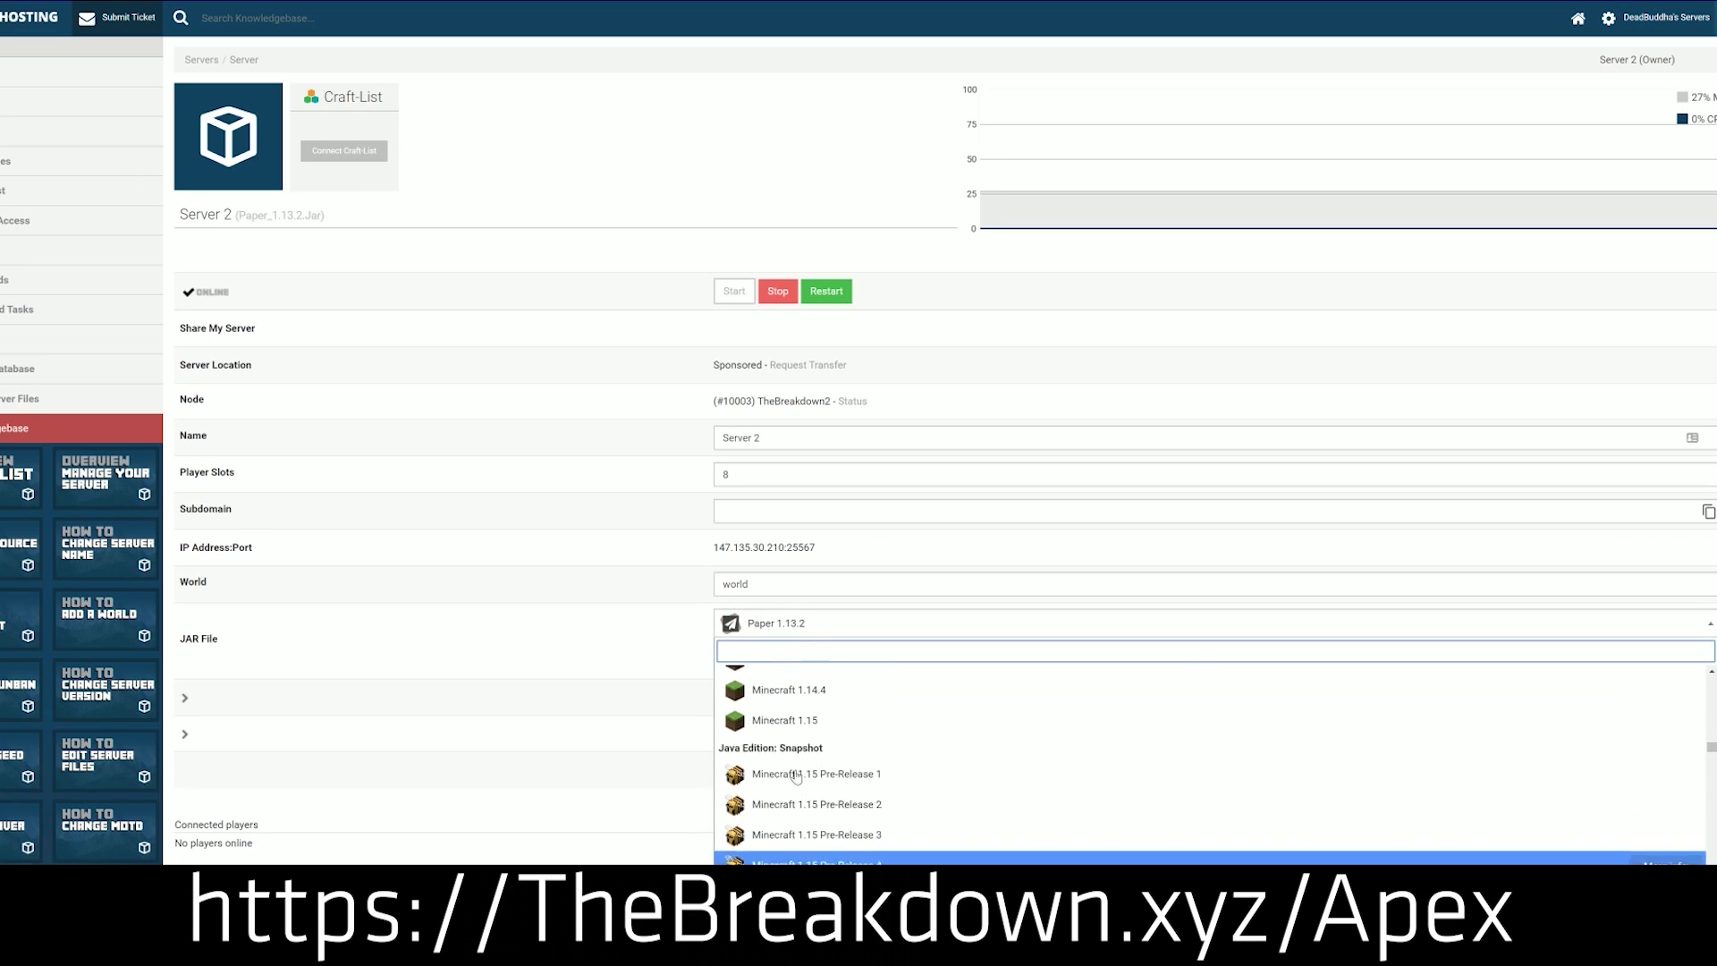
scroll(797, 775, "down", 3)
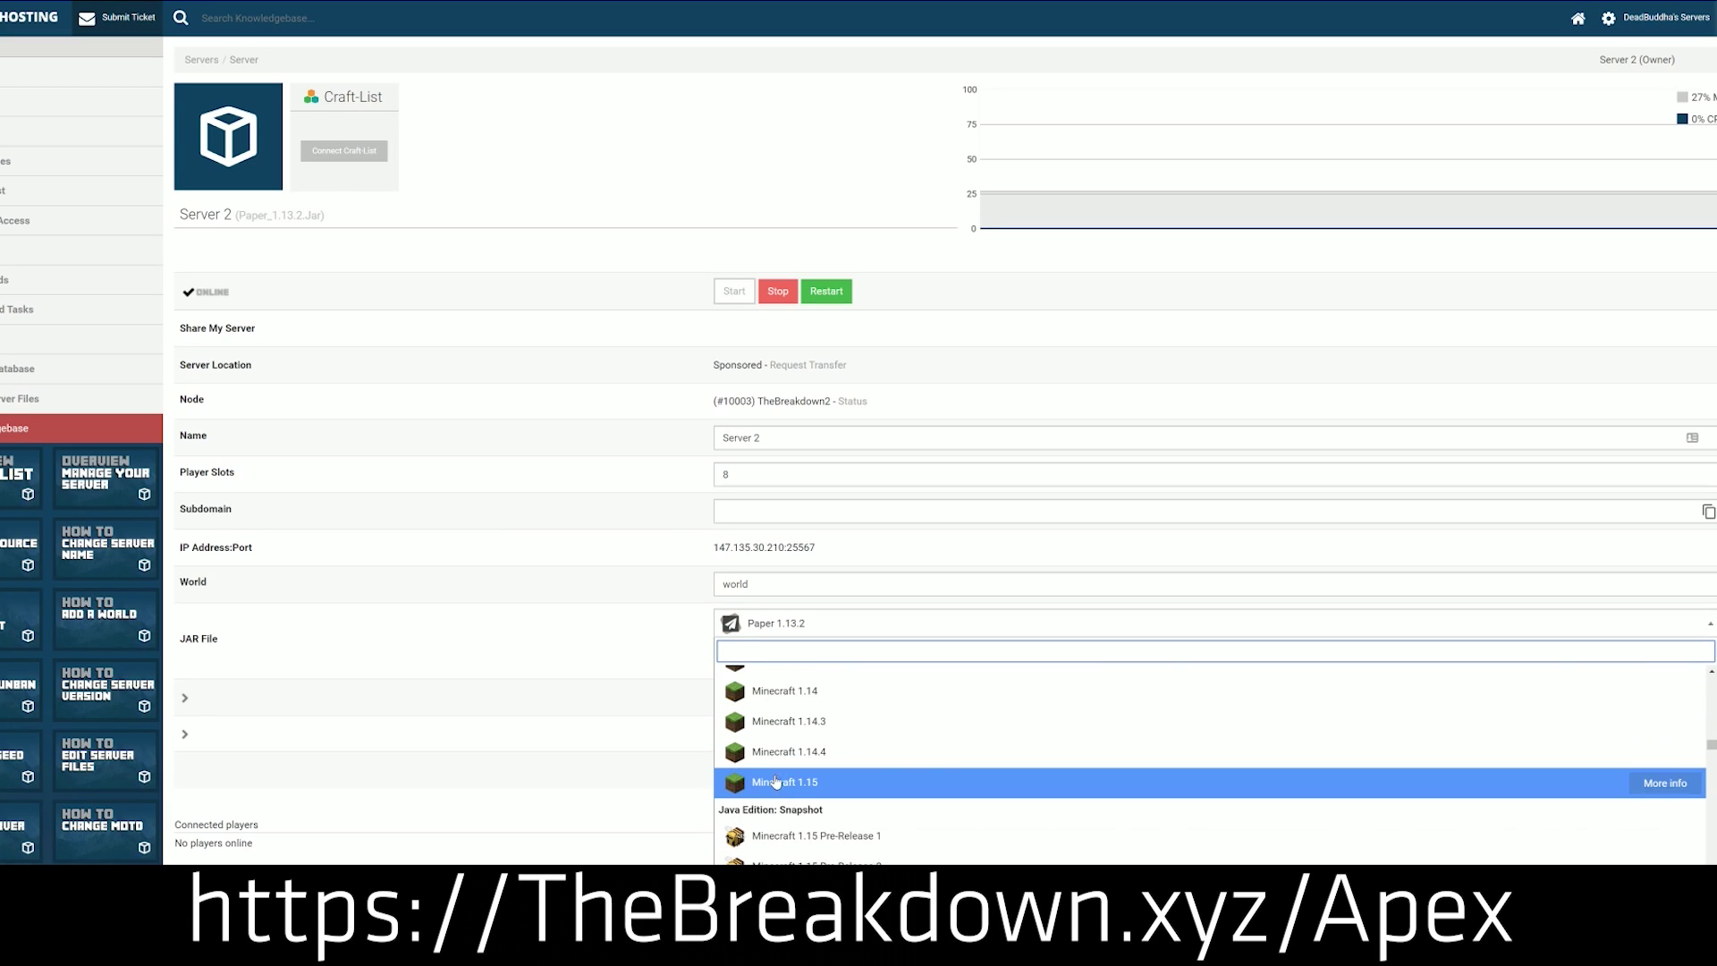
left_click(881, 787)
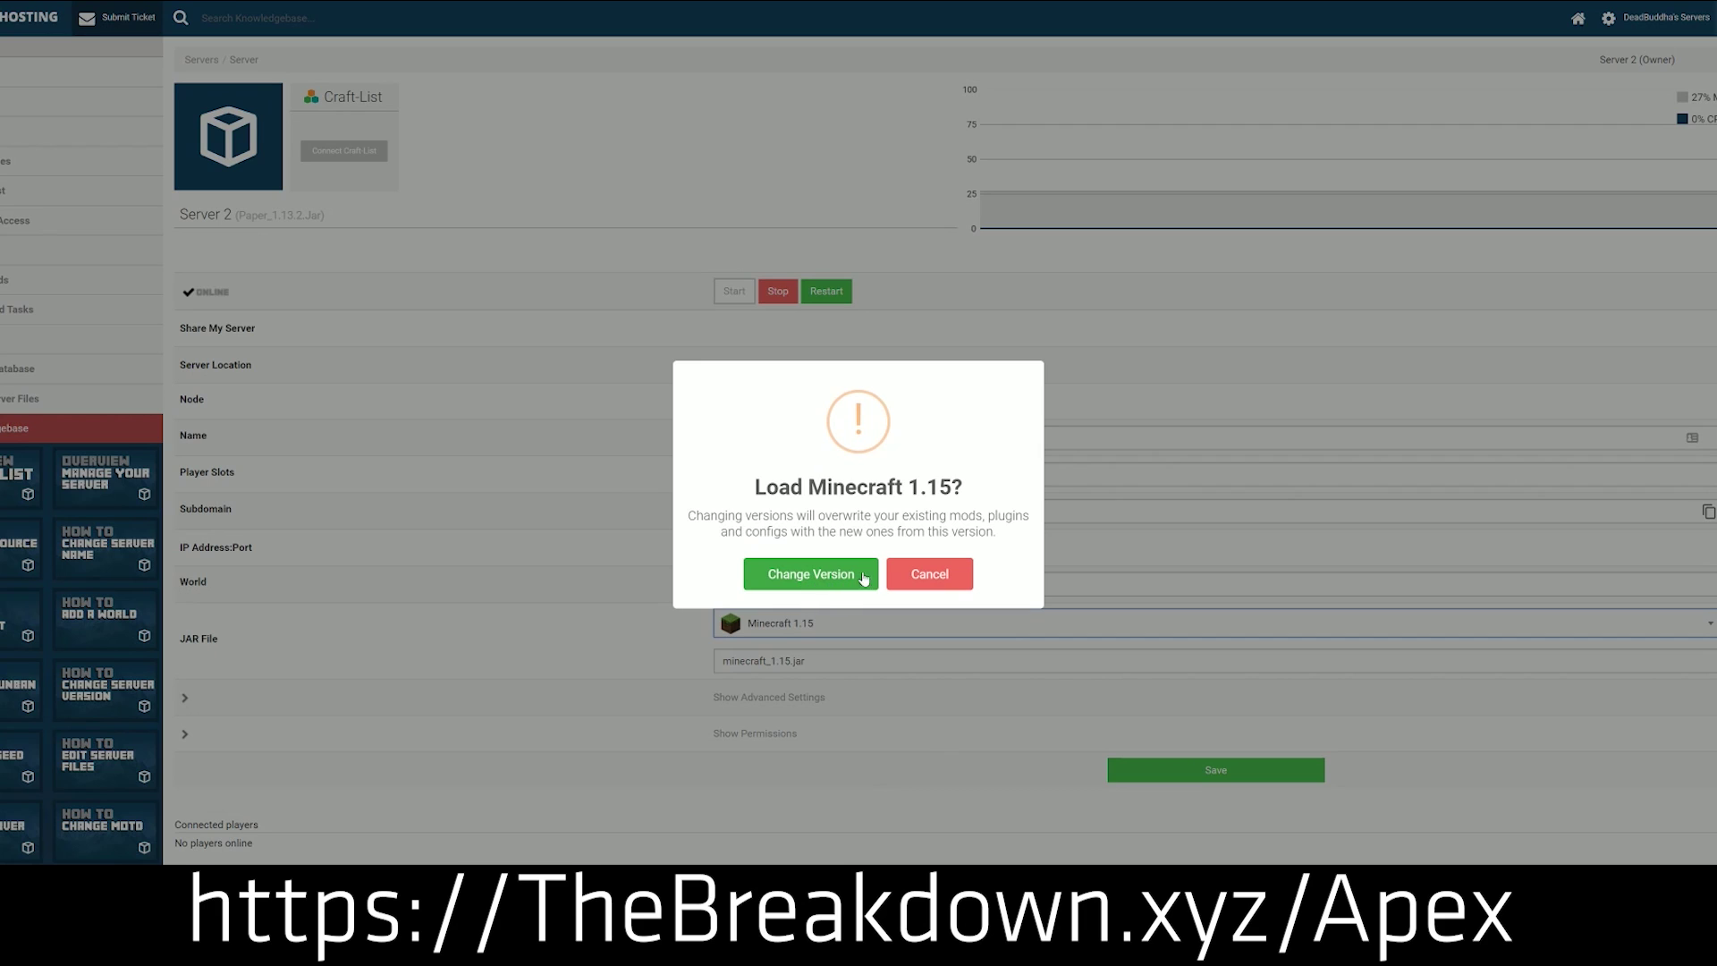
left_click(797, 575)
left_click(934, 590)
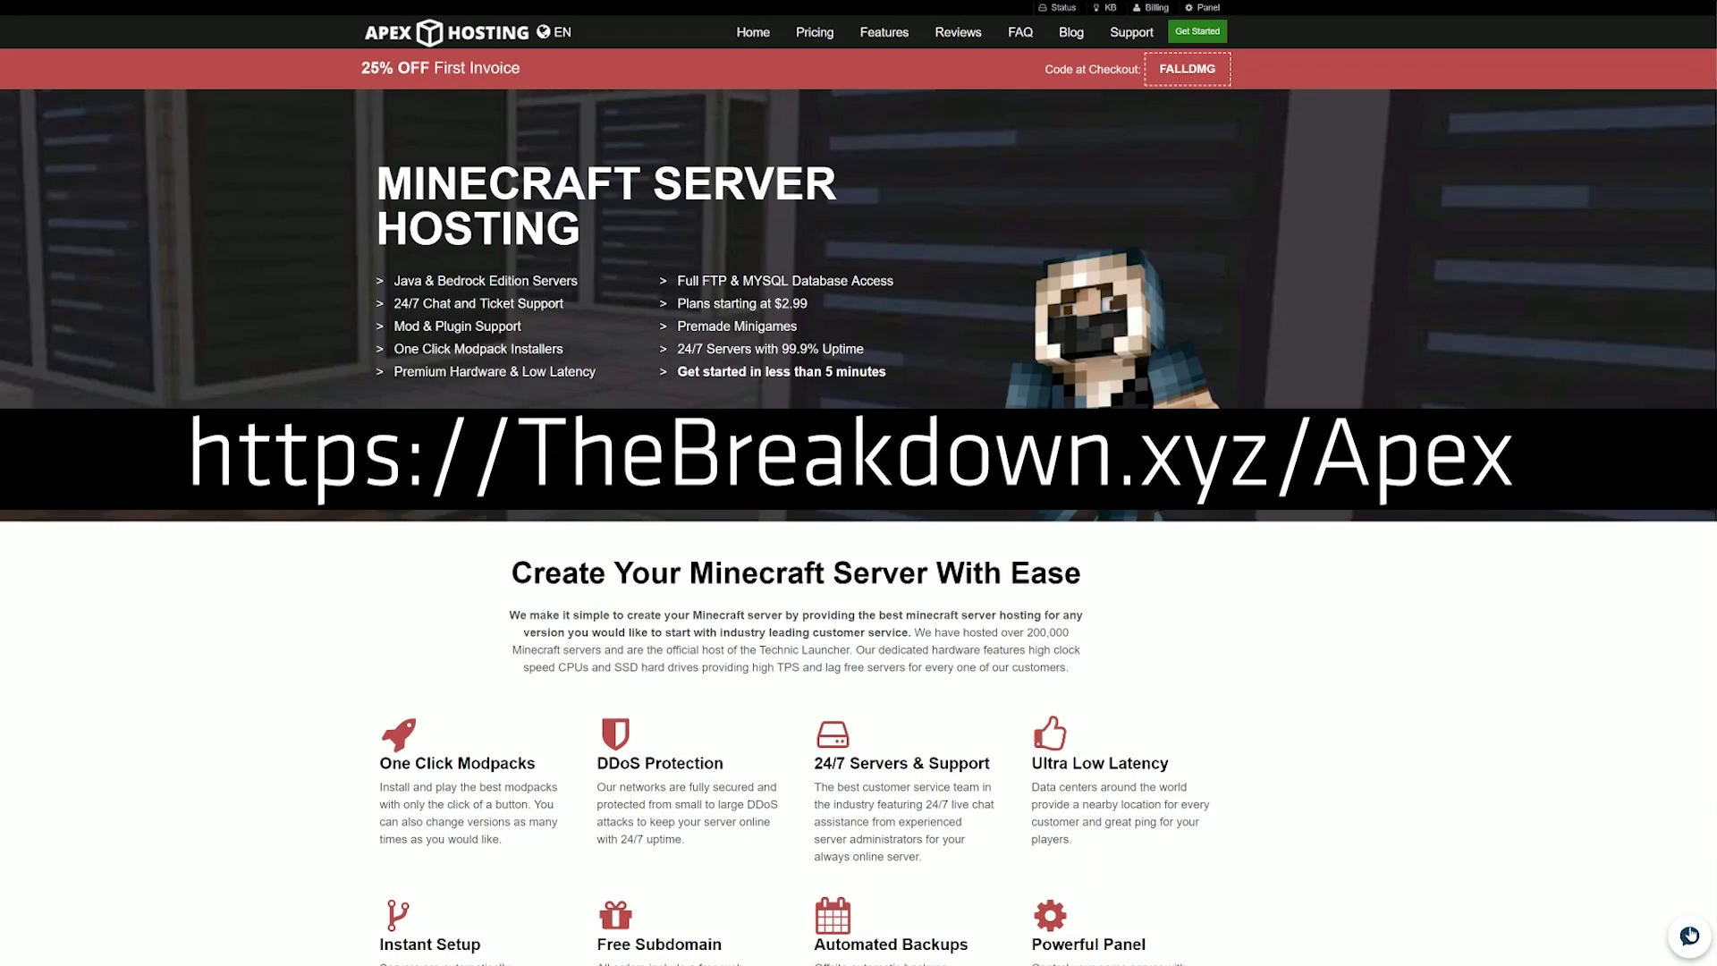
Step: Open the live chat on the Apex Hosting site and start a support chat with the prefilled contact details
left_click(1689, 935)
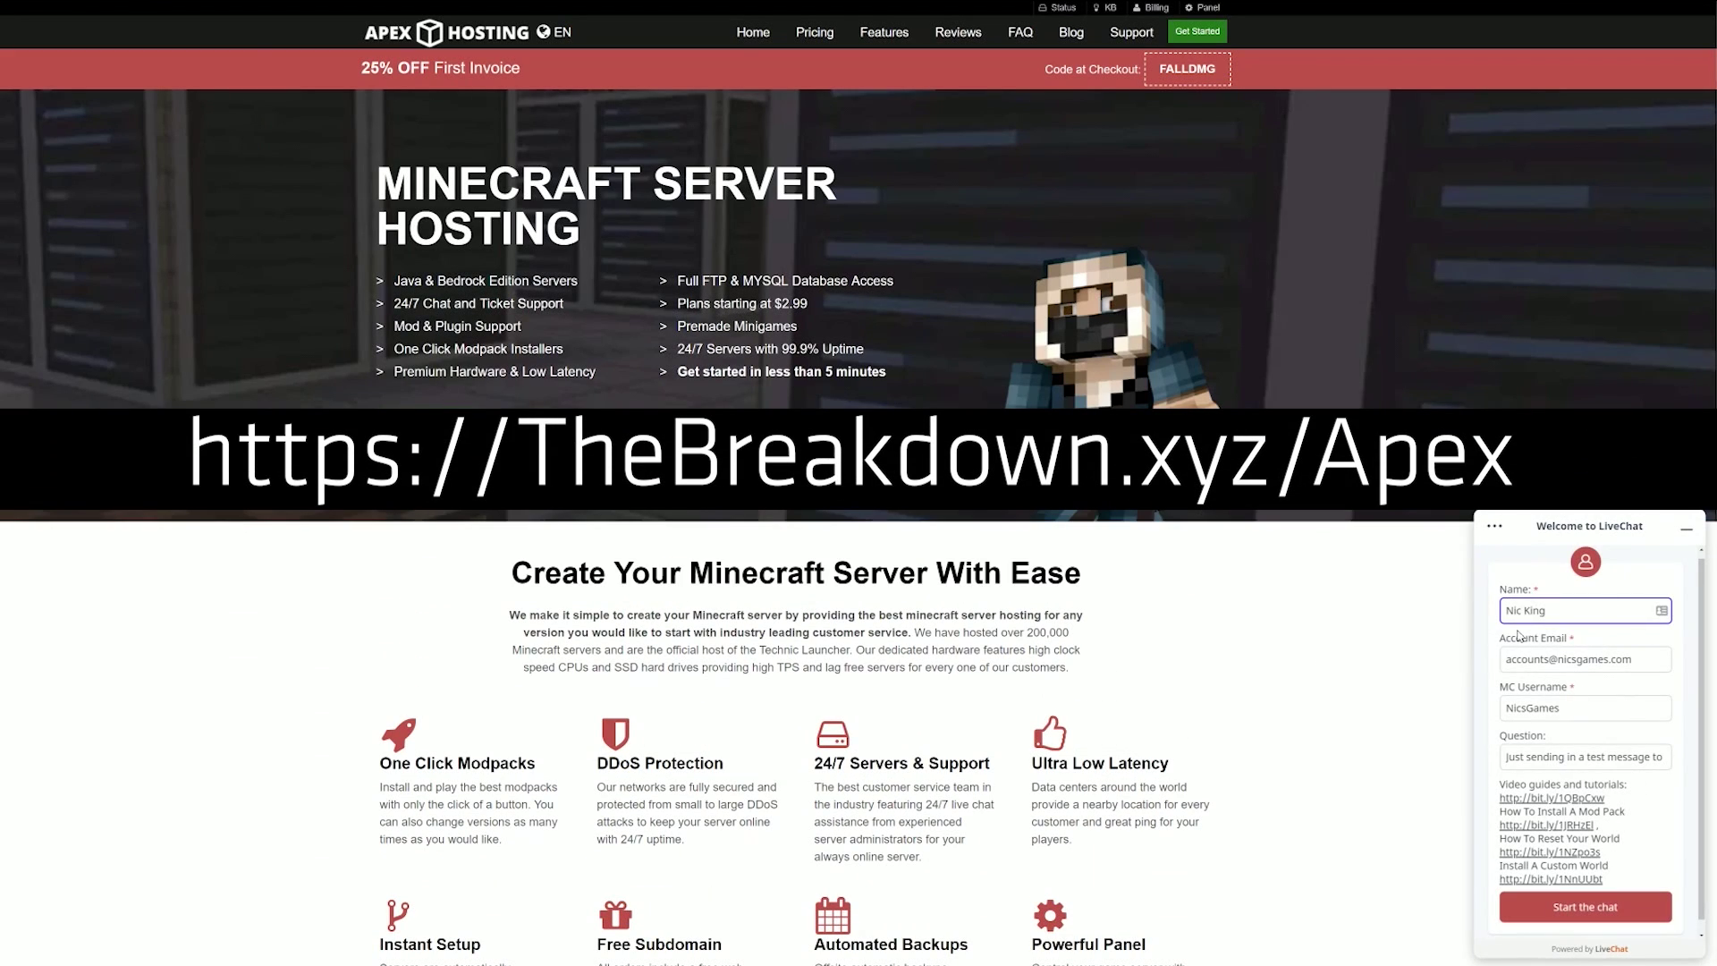
left_click(1574, 904)
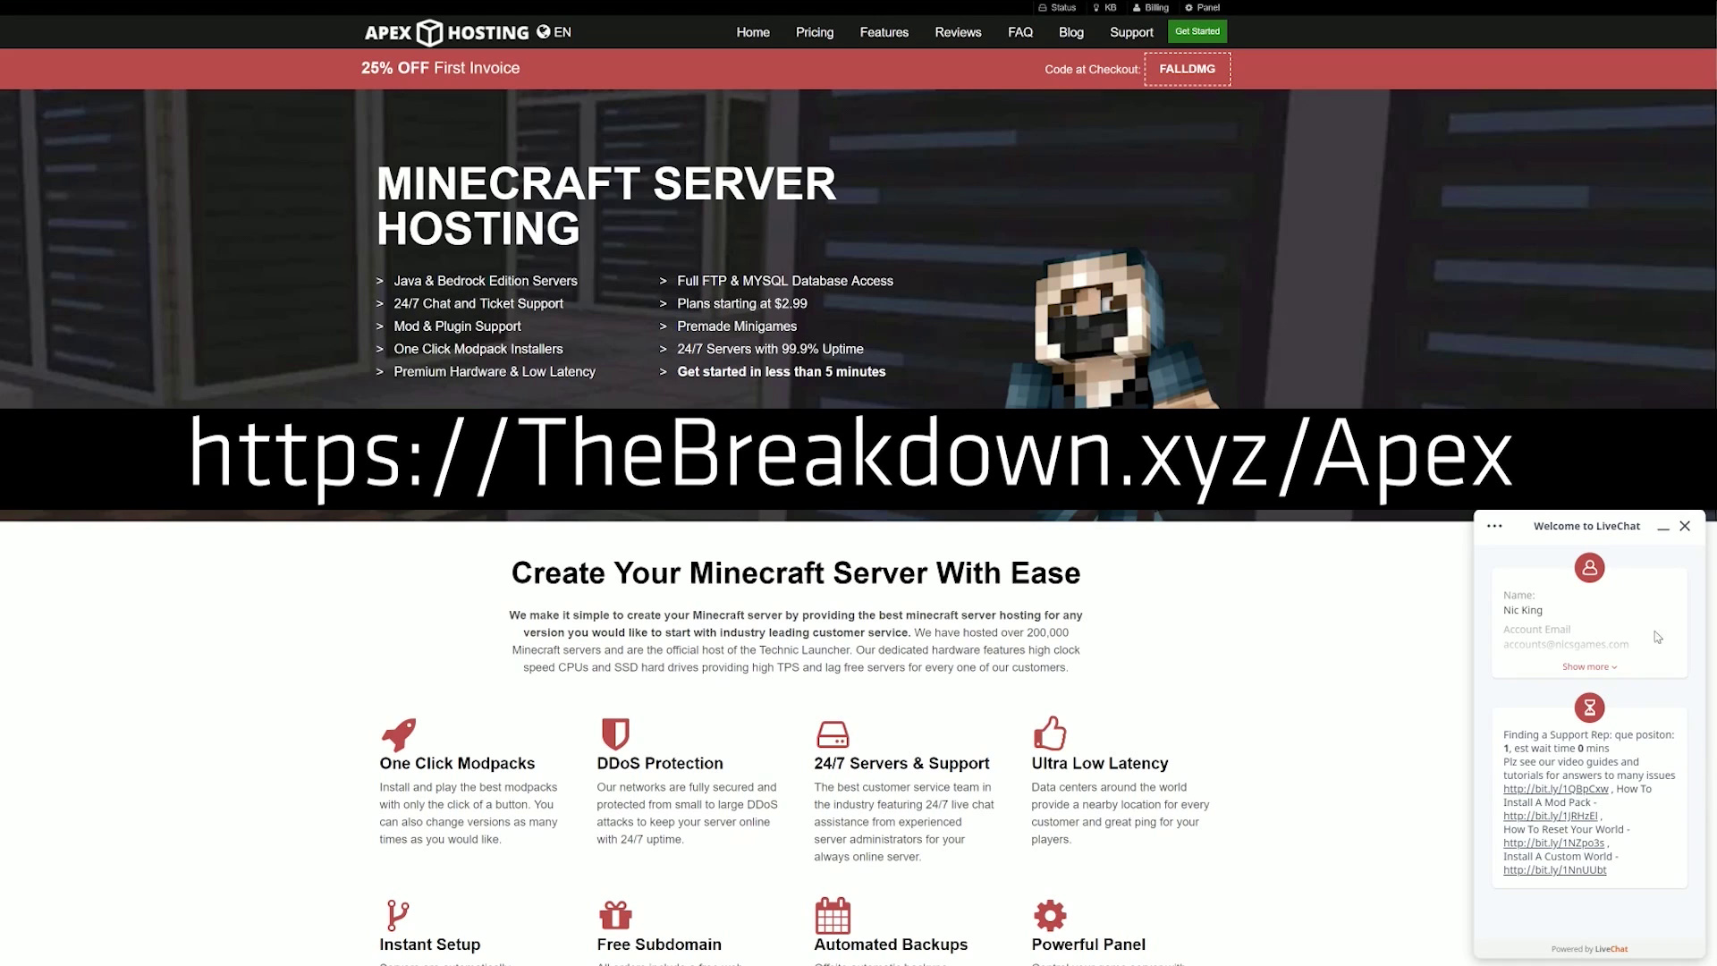
left_click_drag(1597, 748, 1610, 748)
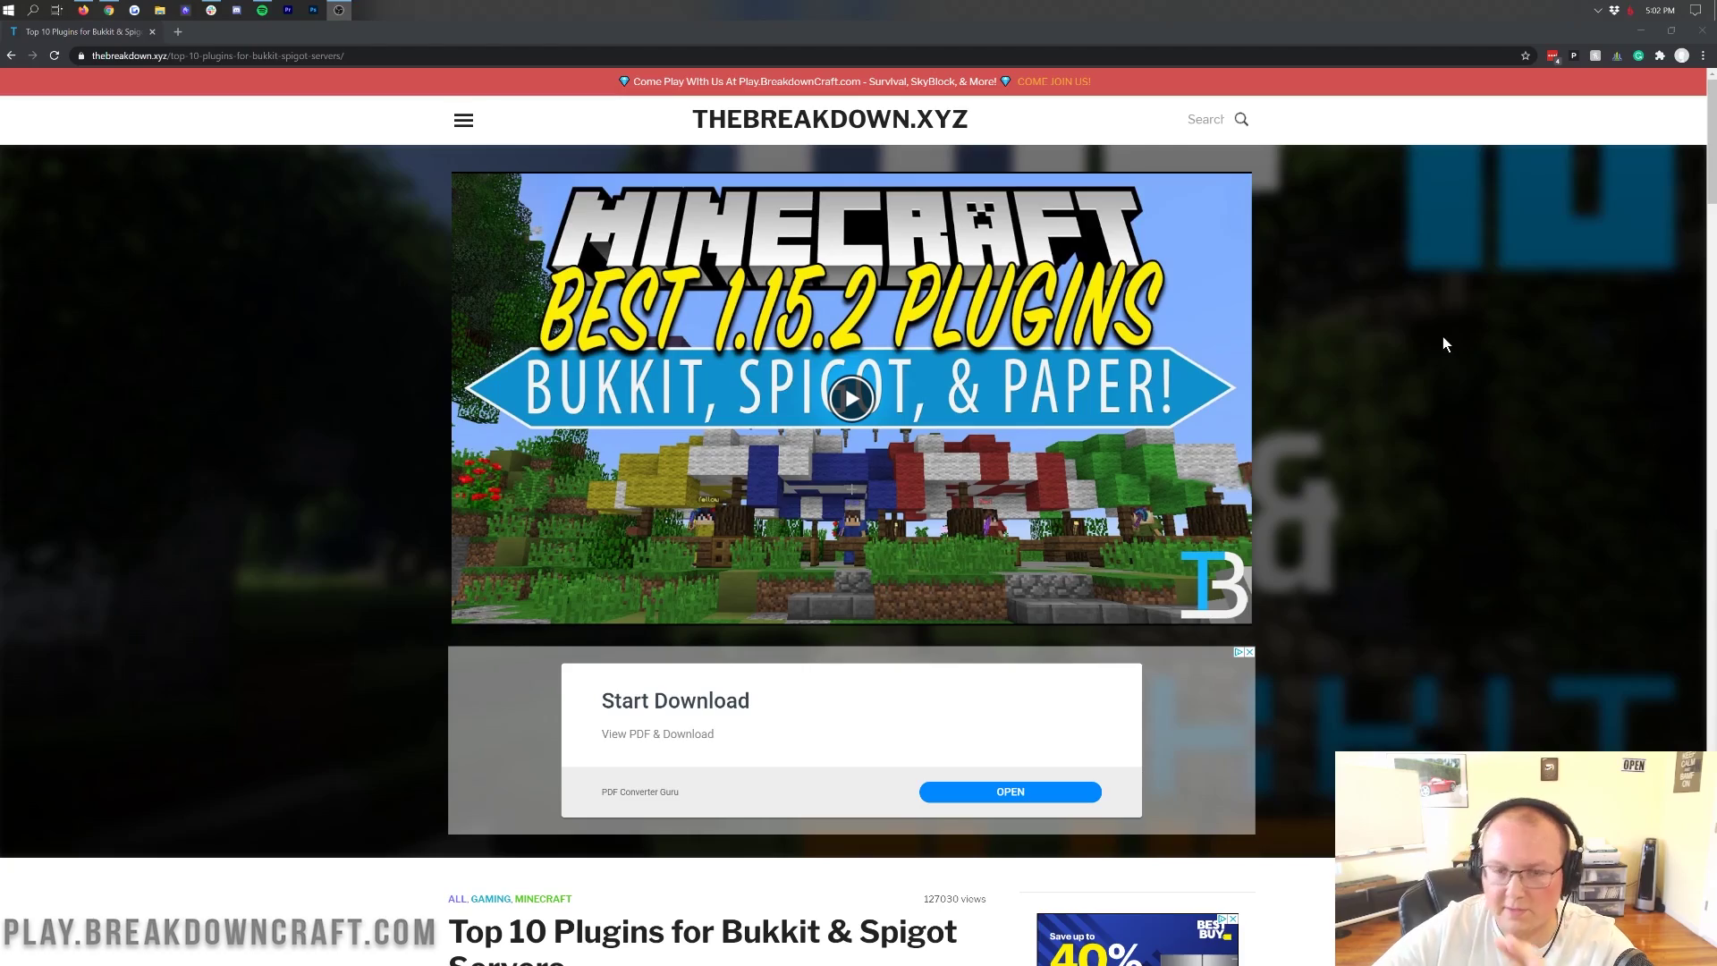
Step: Look through the Top 10 Plugins for Bukkit & Spigot Servers article on thebreakdown.xyz, from EssentialsX to LiteBans
scroll(1484, 333, "down", 4)
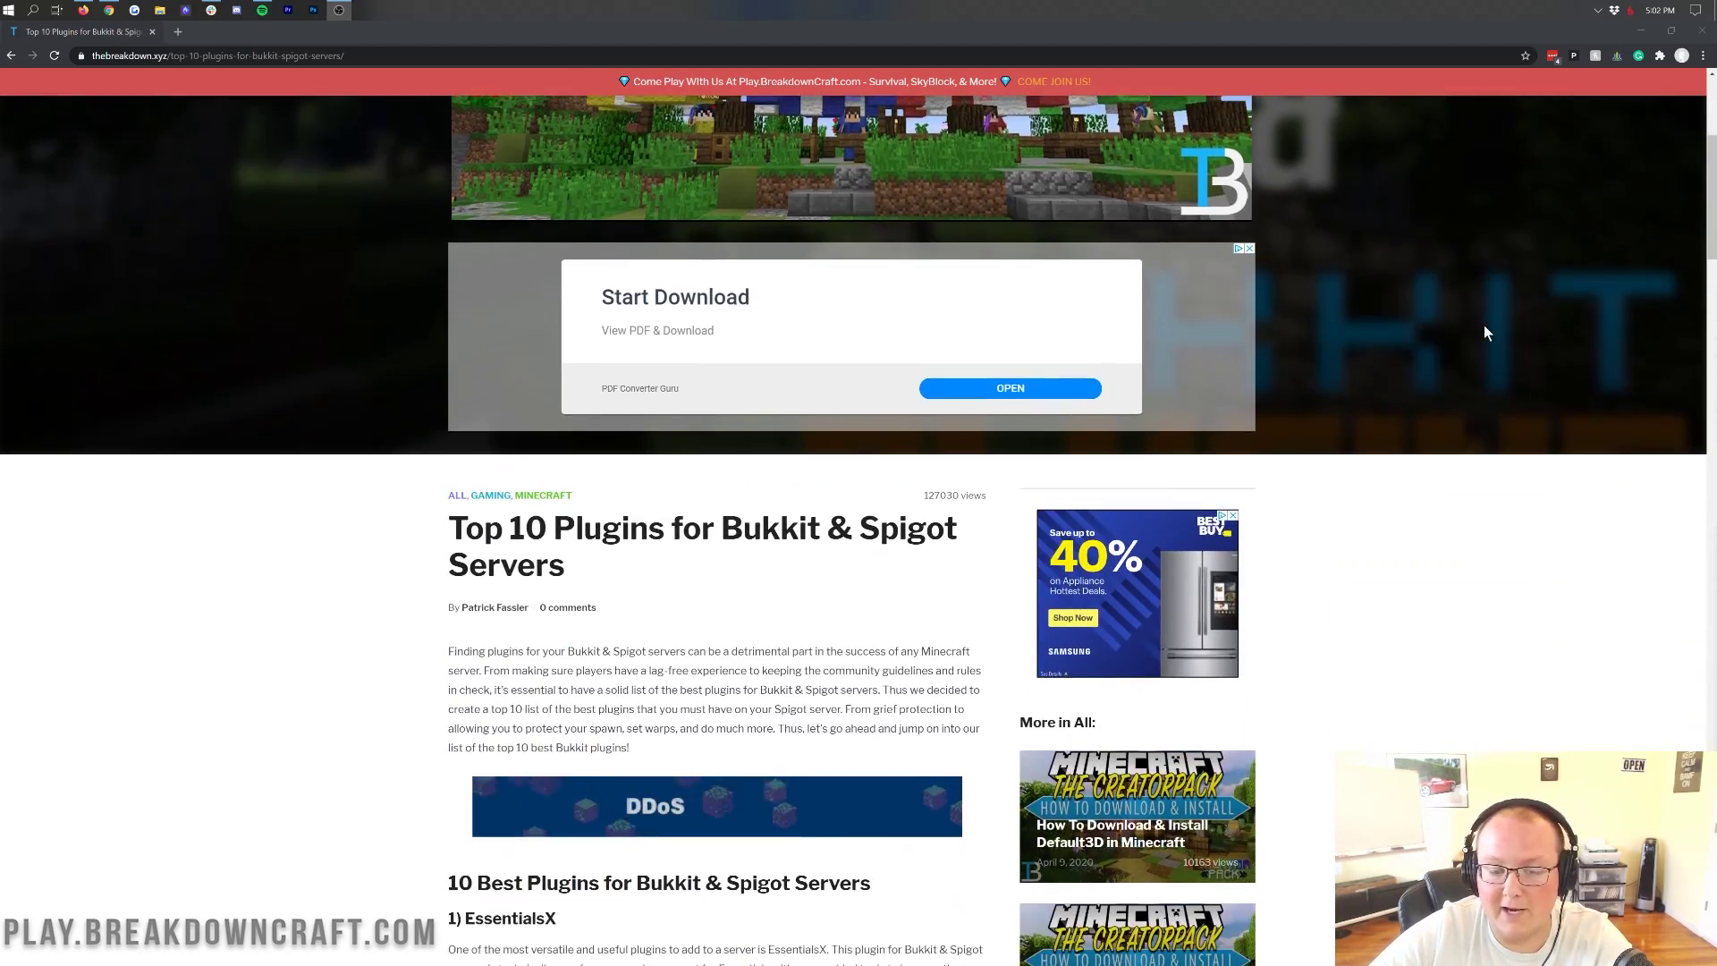
scroll(1476, 336, "down", 7)
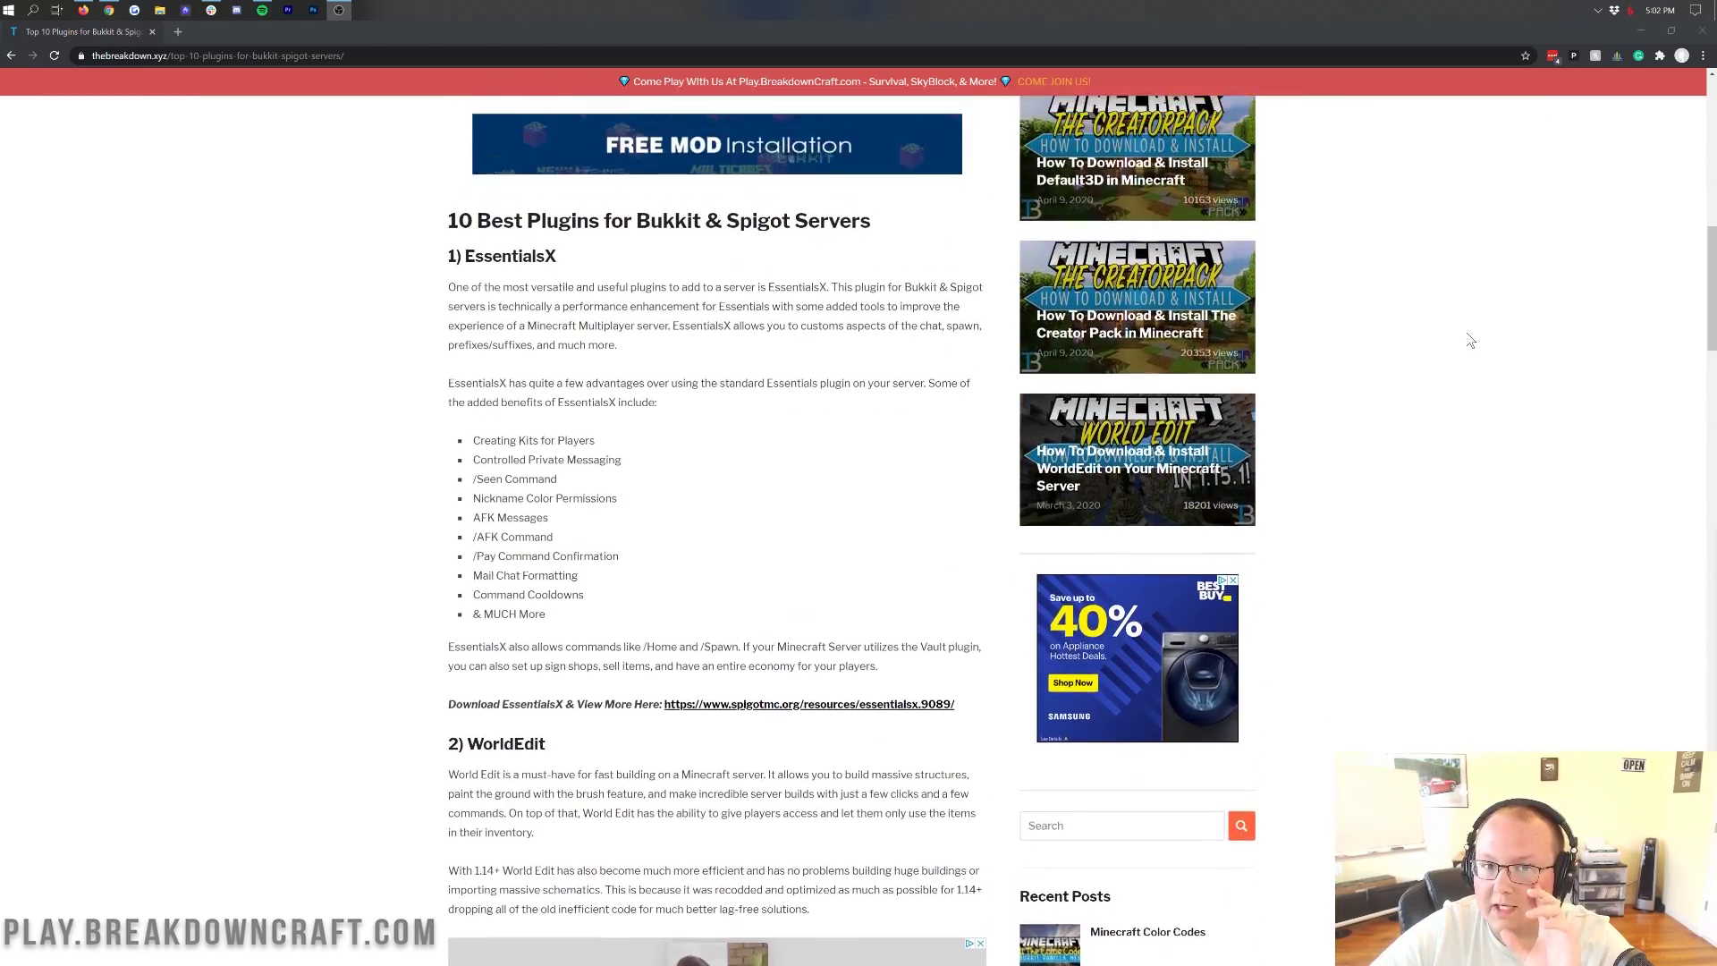
scroll(1469, 339, "up", 11)
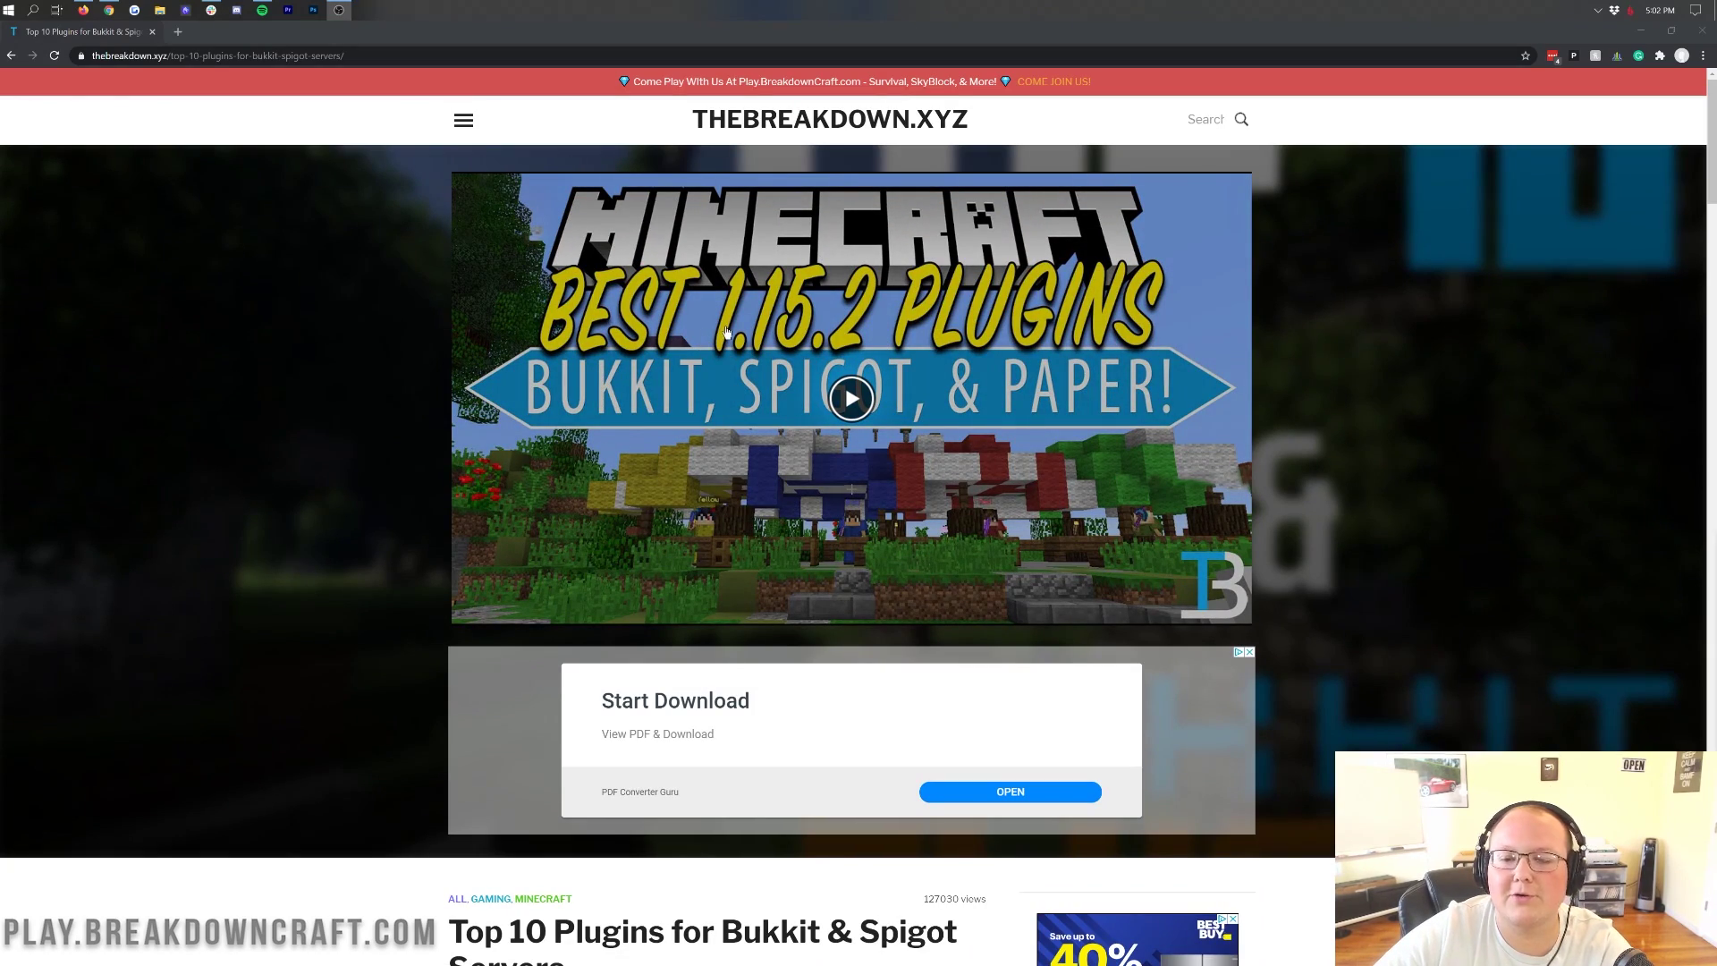
scroll(726, 333, "down", 18)
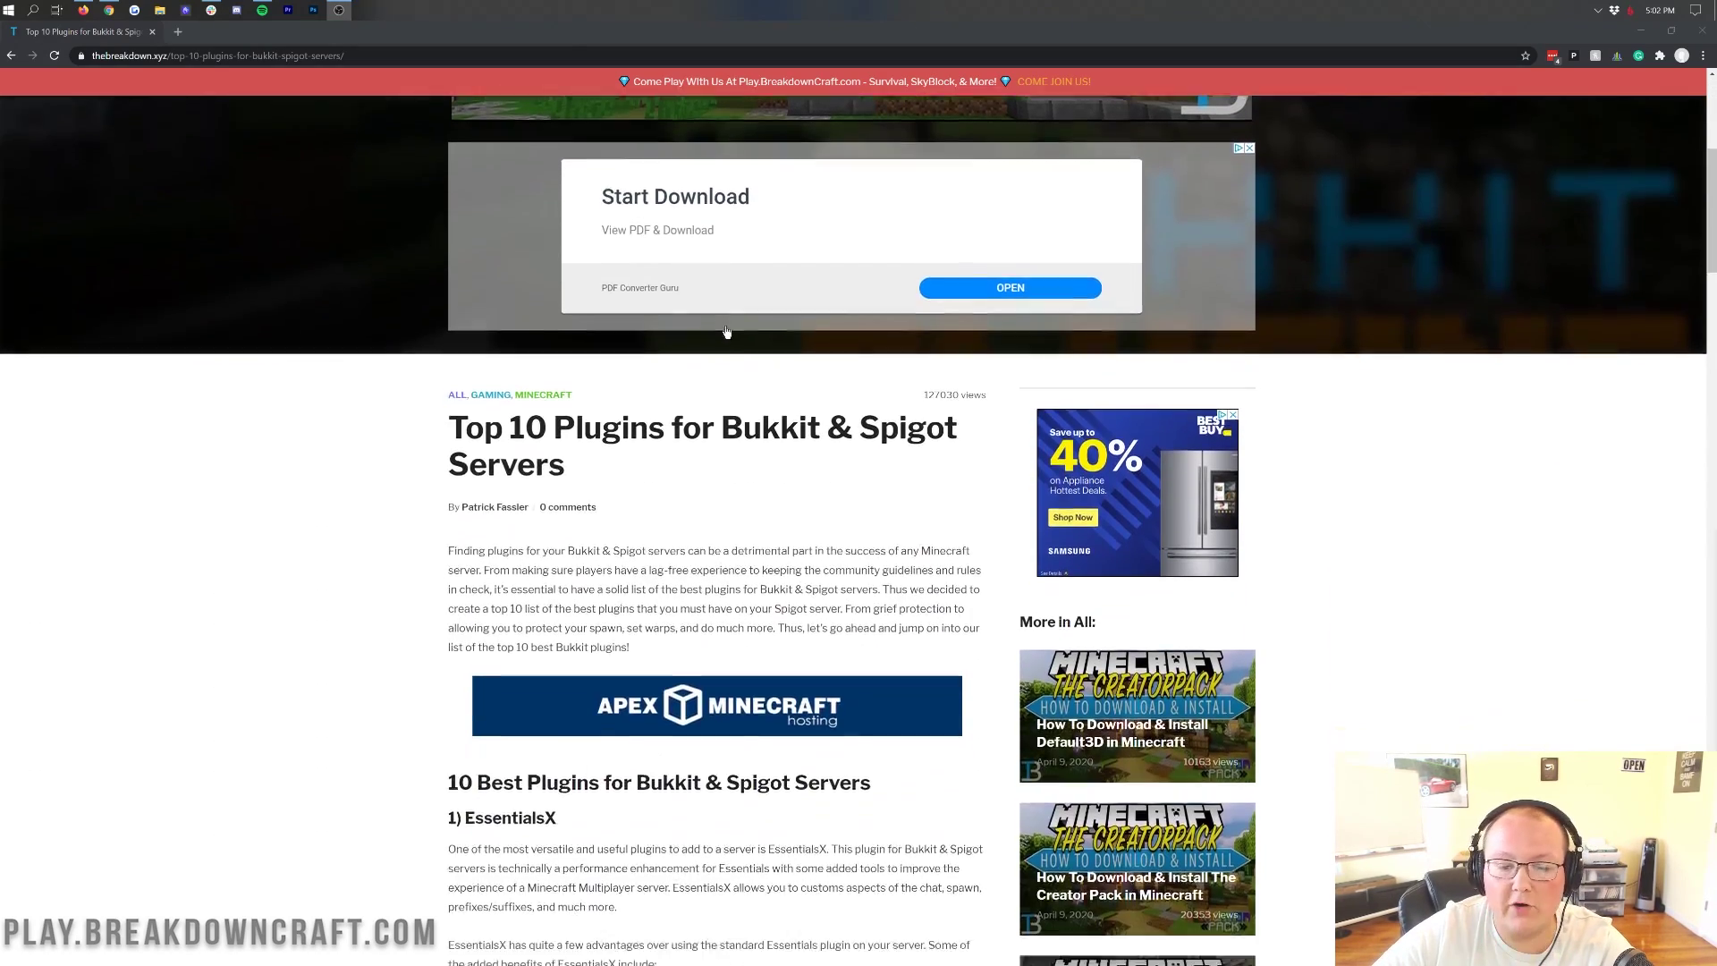
scroll(726, 333, "up", 17)
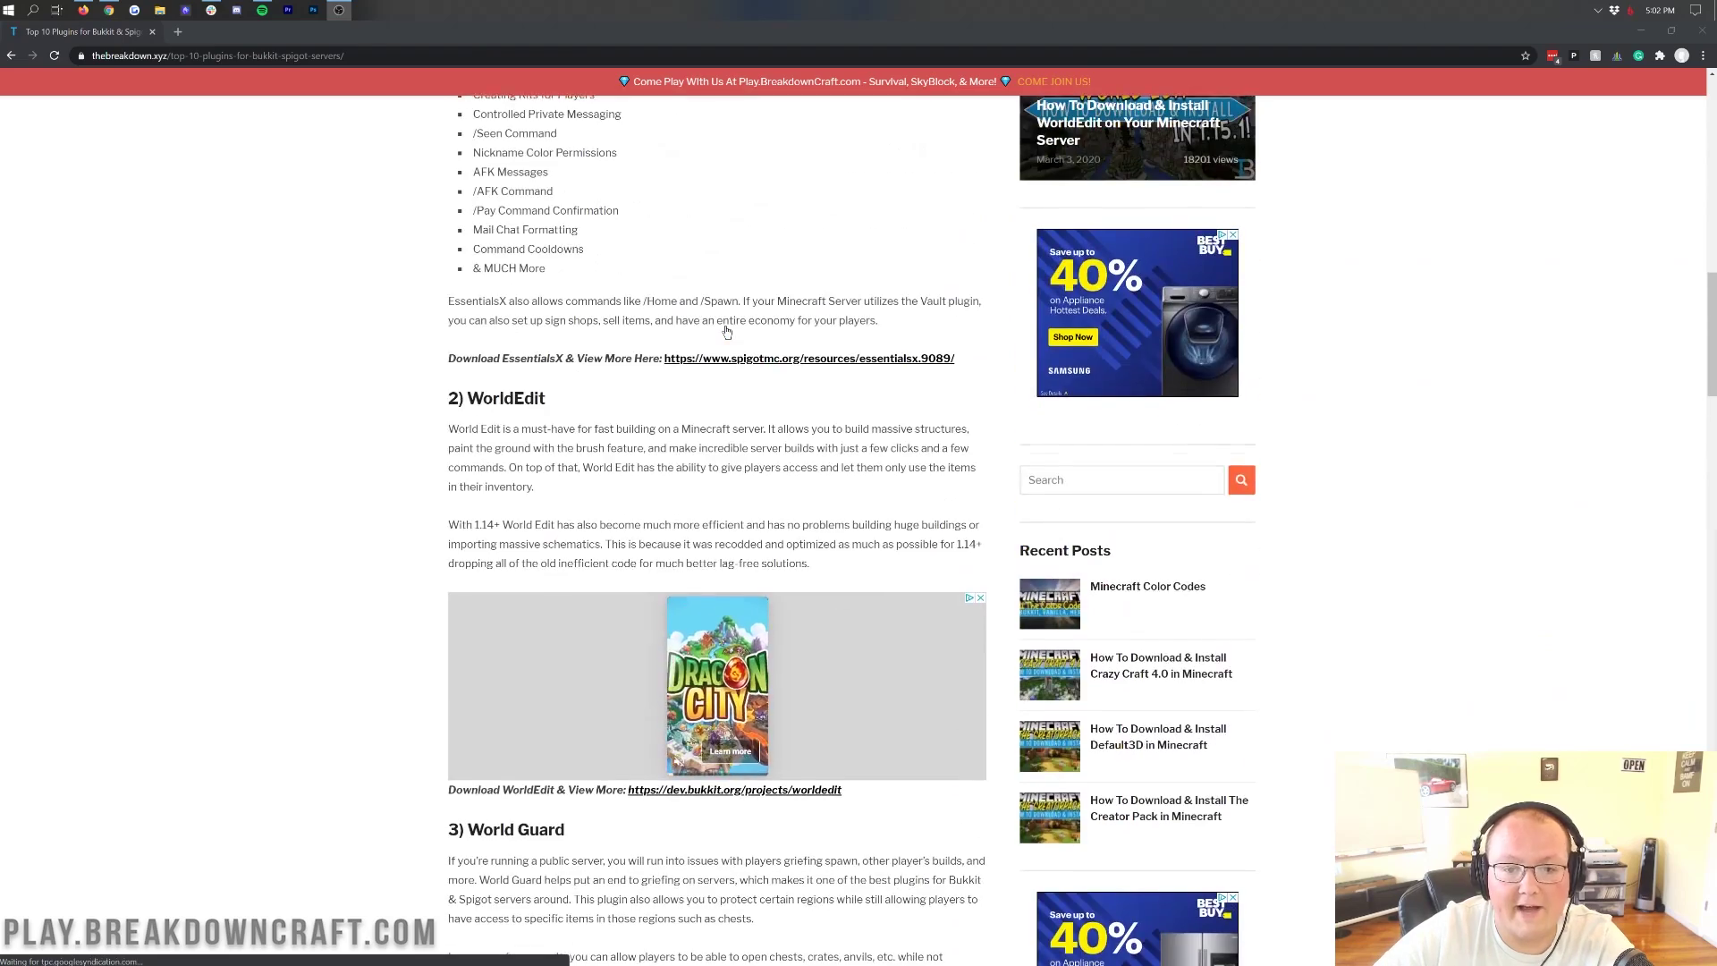
scroll(726, 332, "up", 4)
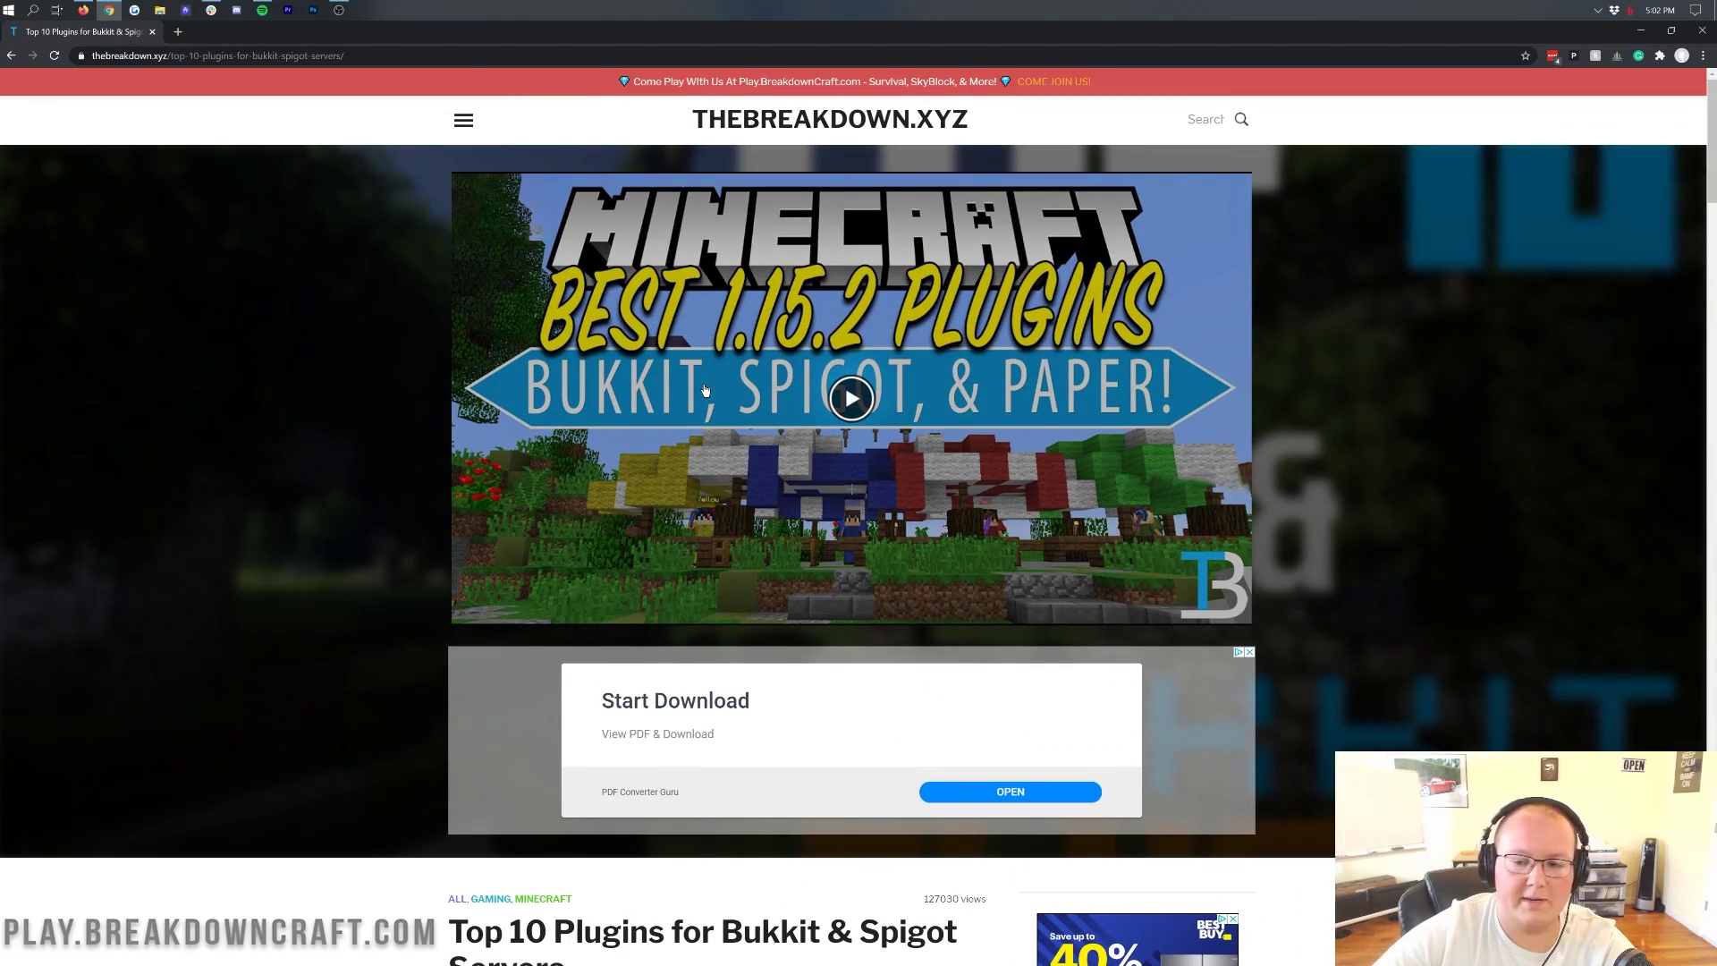
scroll(705, 391, "down", 20)
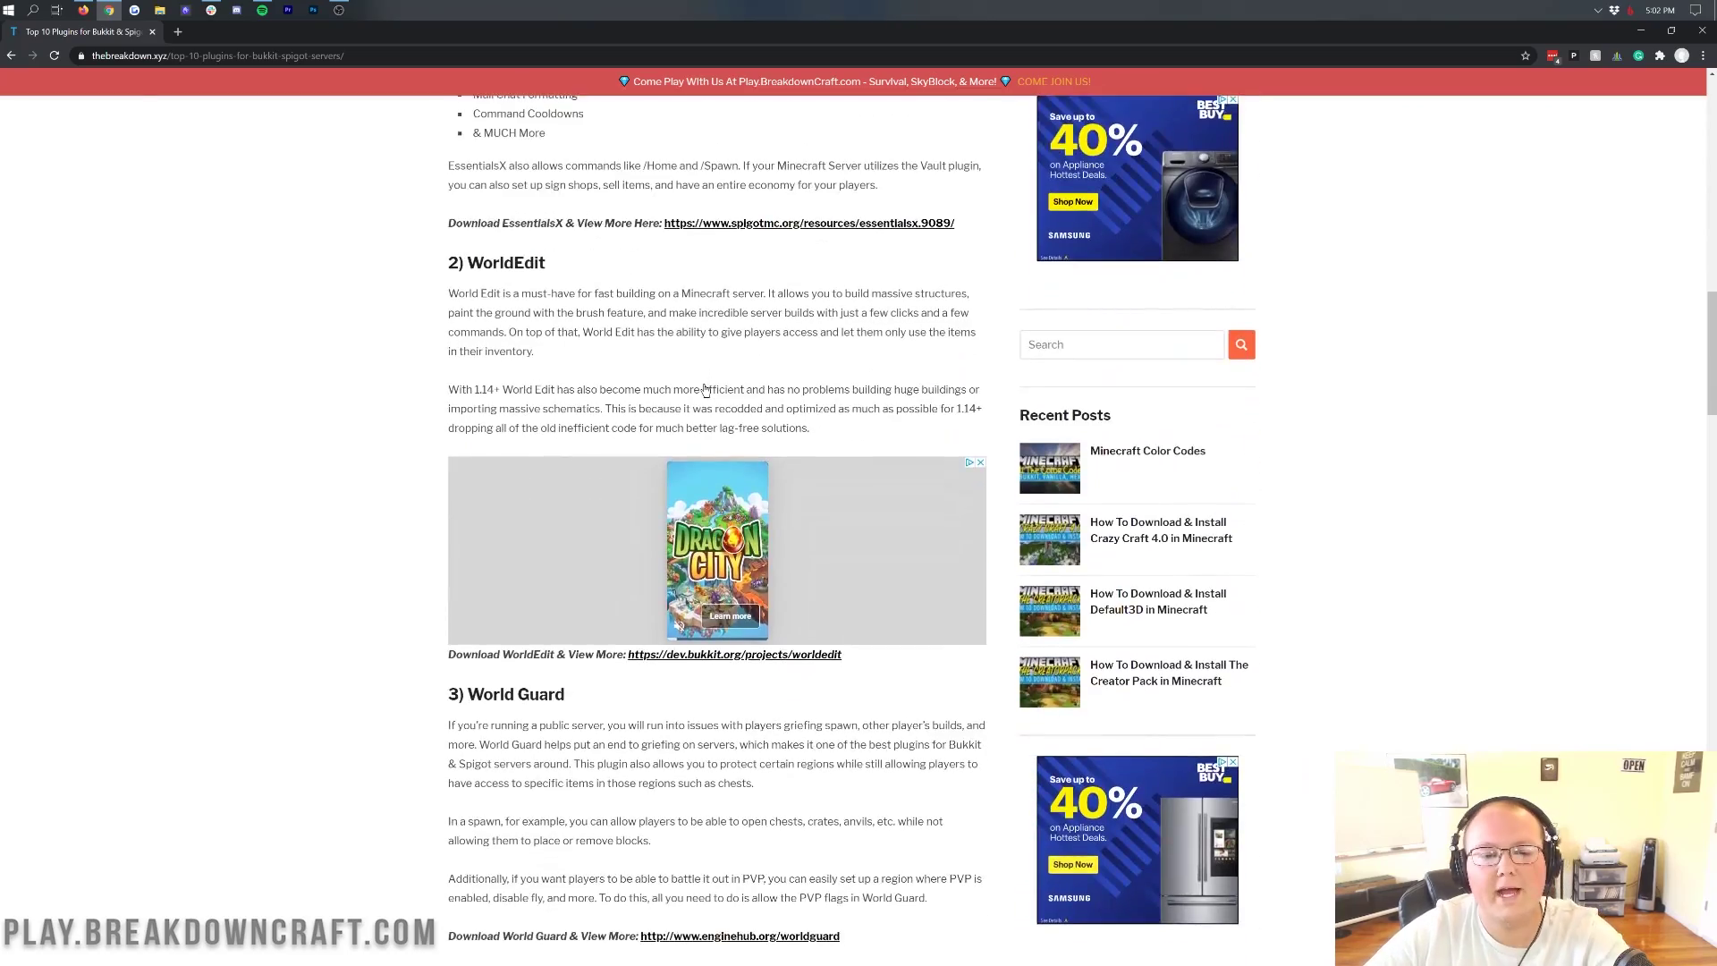
scroll(705, 391, "down", 2)
scroll(679, 378, "up", 2)
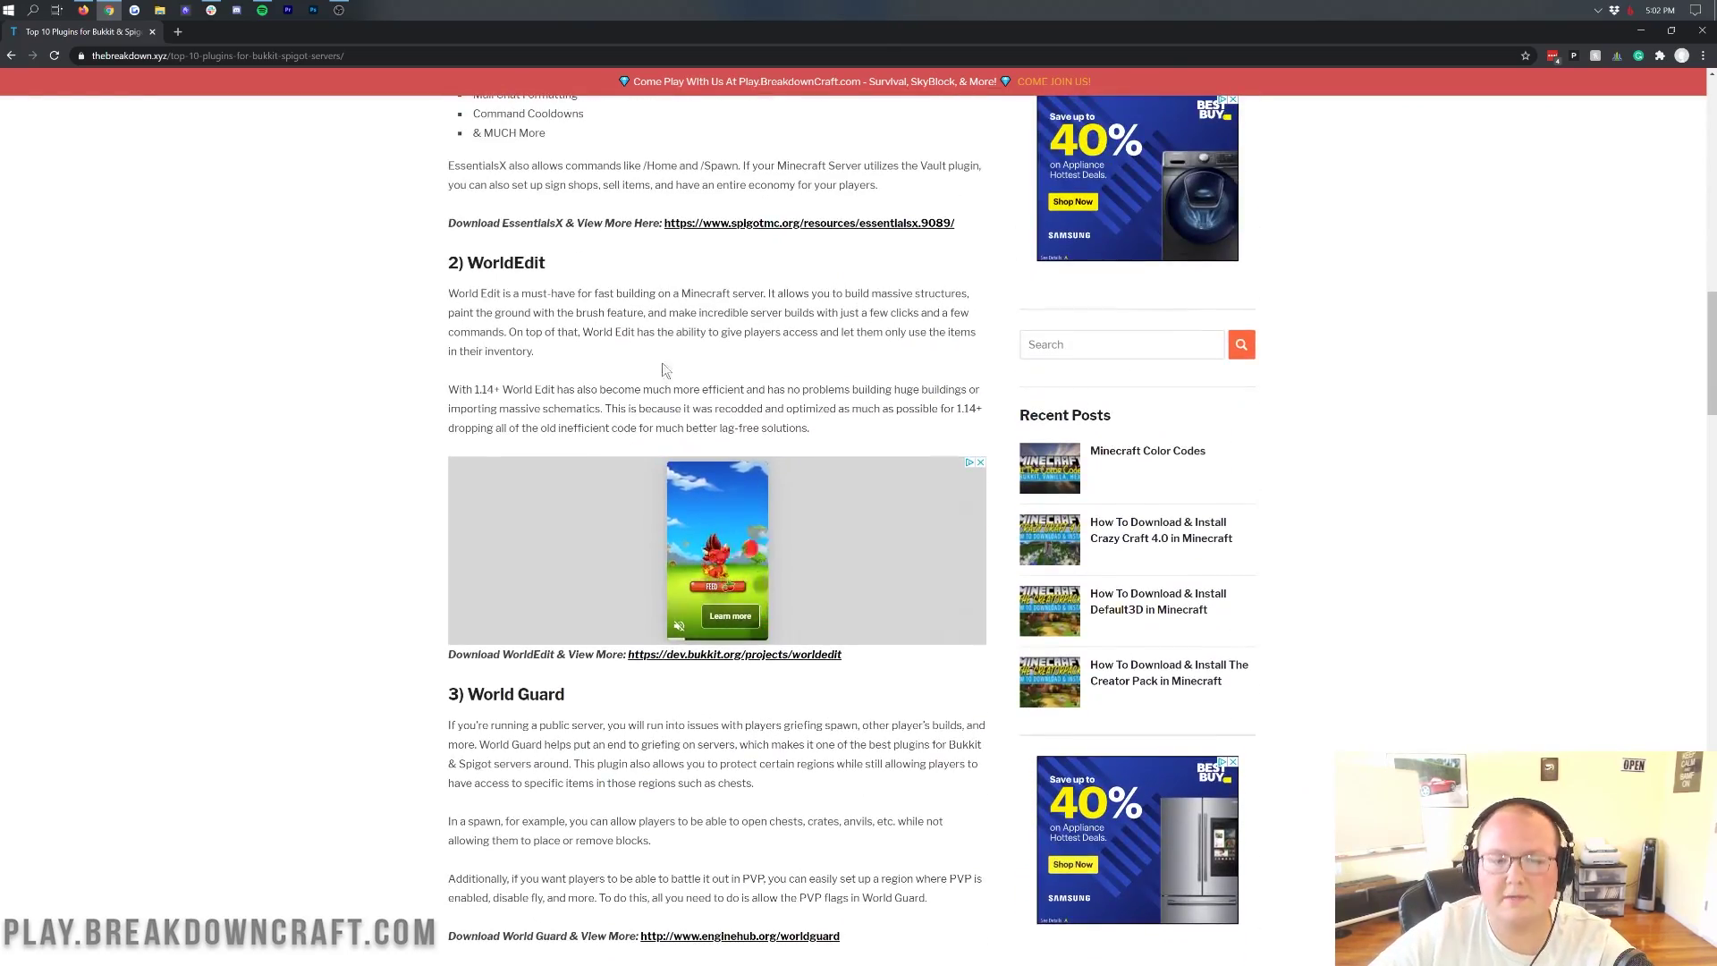
scroll(666, 369, "up", 6)
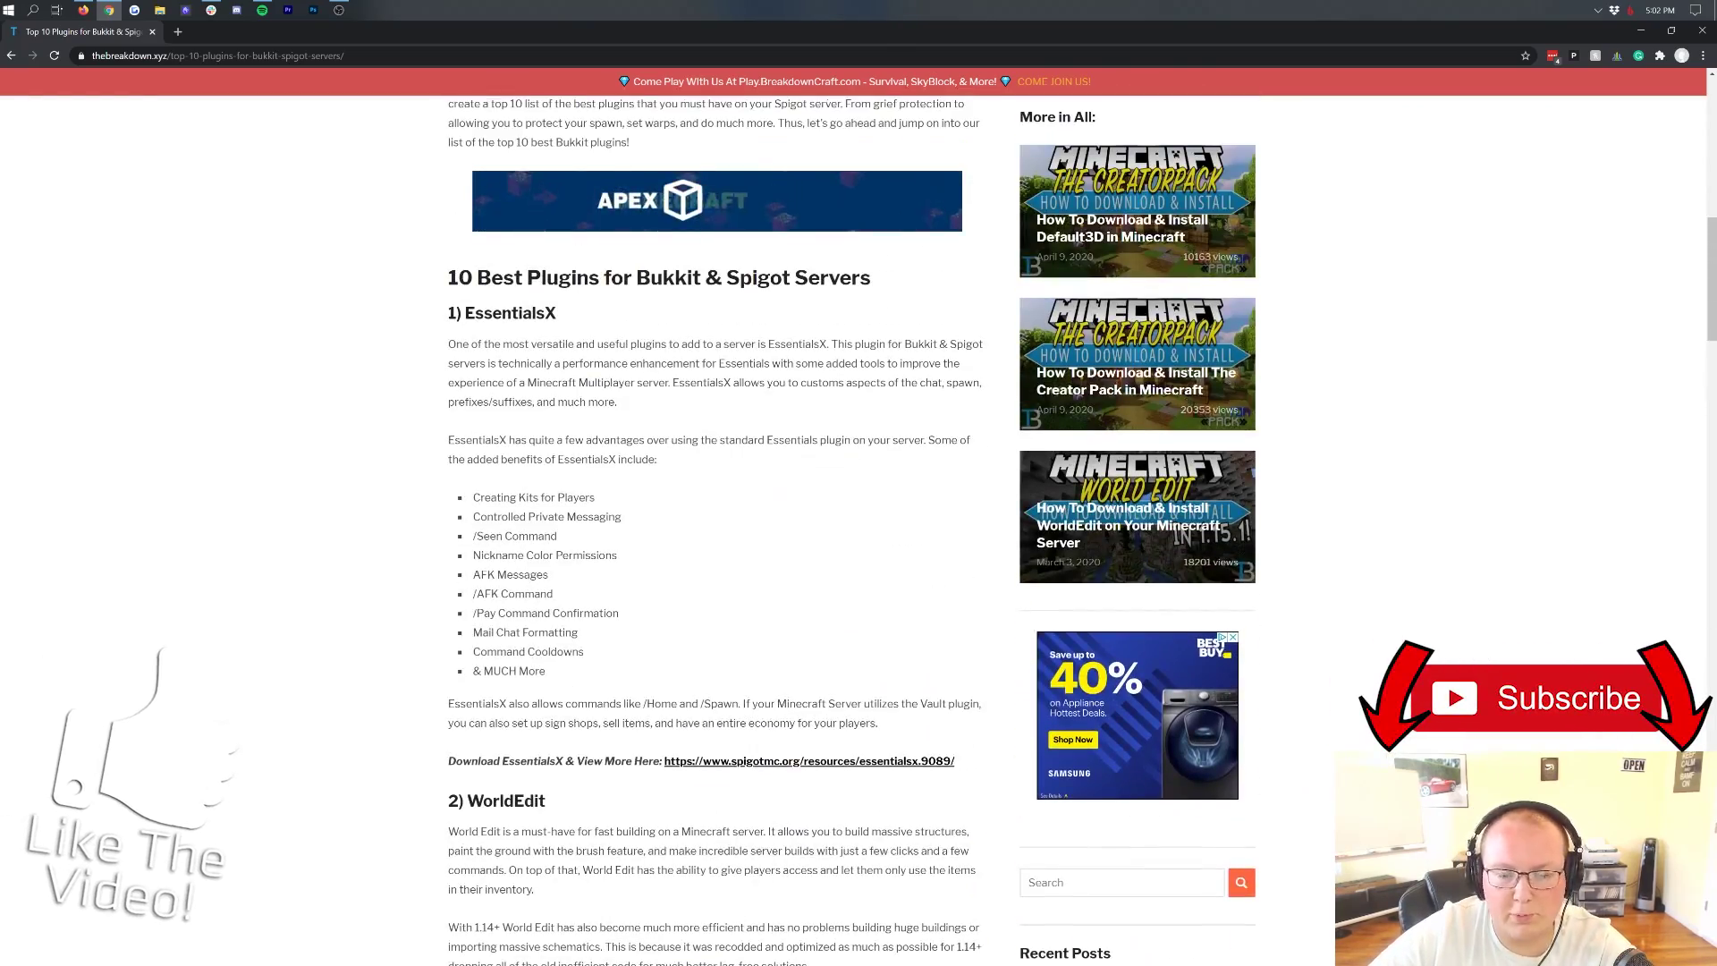
scroll(579, 321, "down", 14)
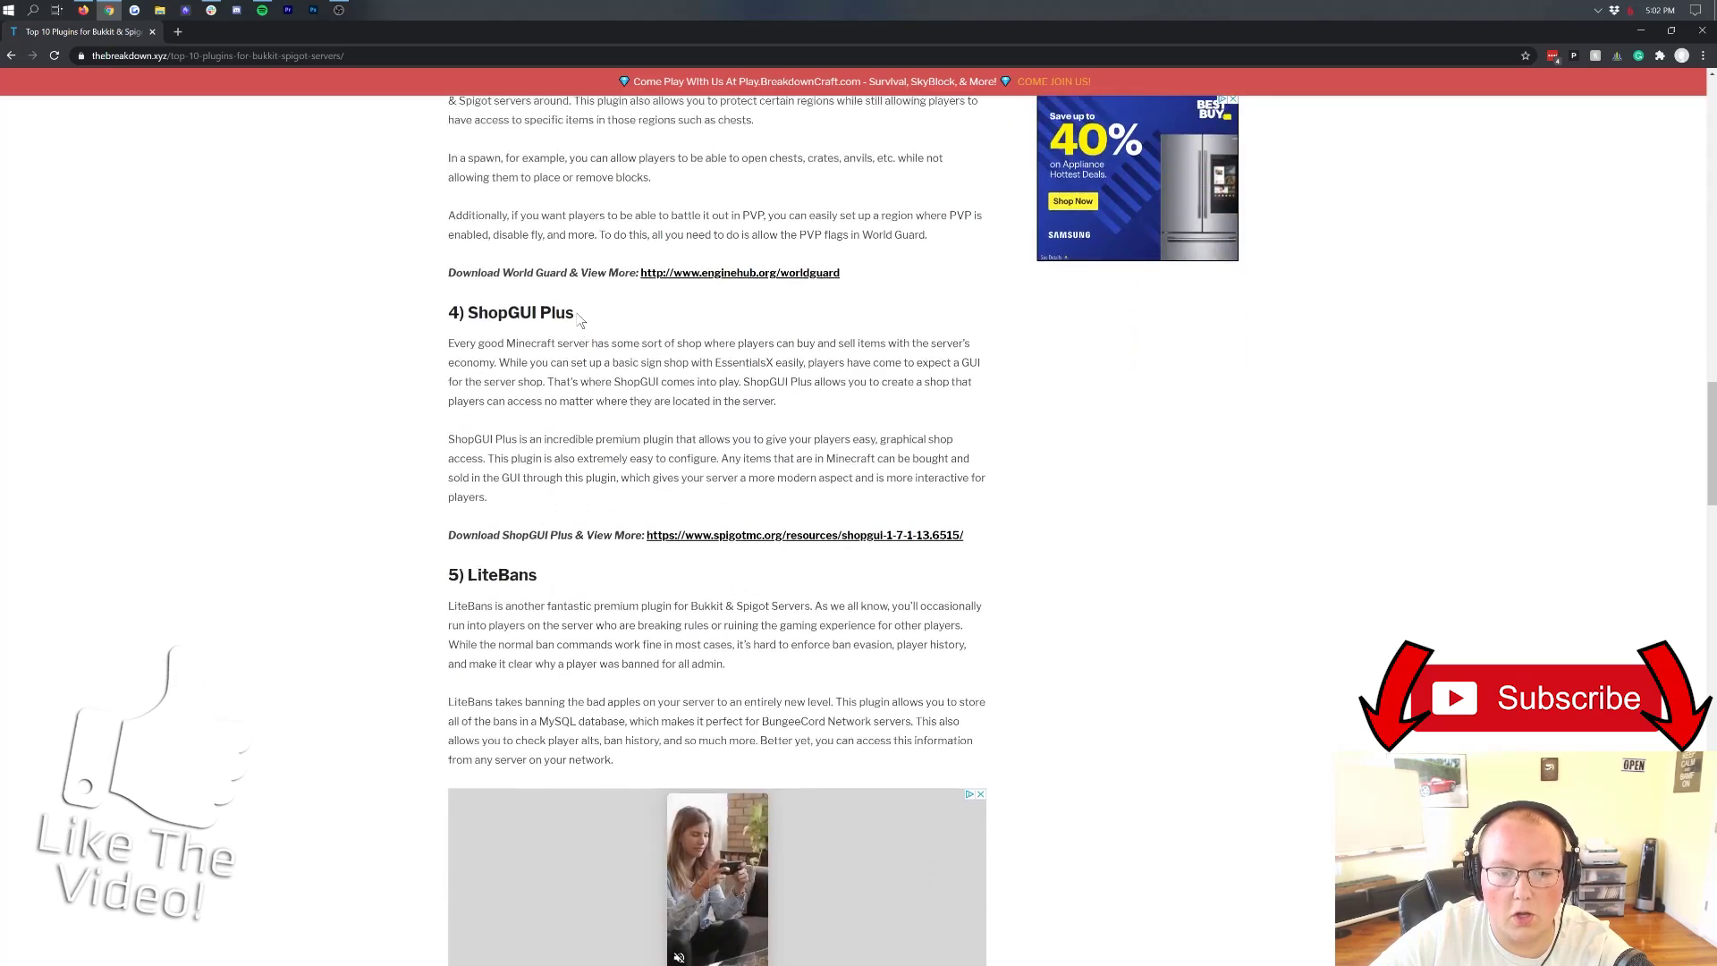
scroll(579, 320, "up", 5)
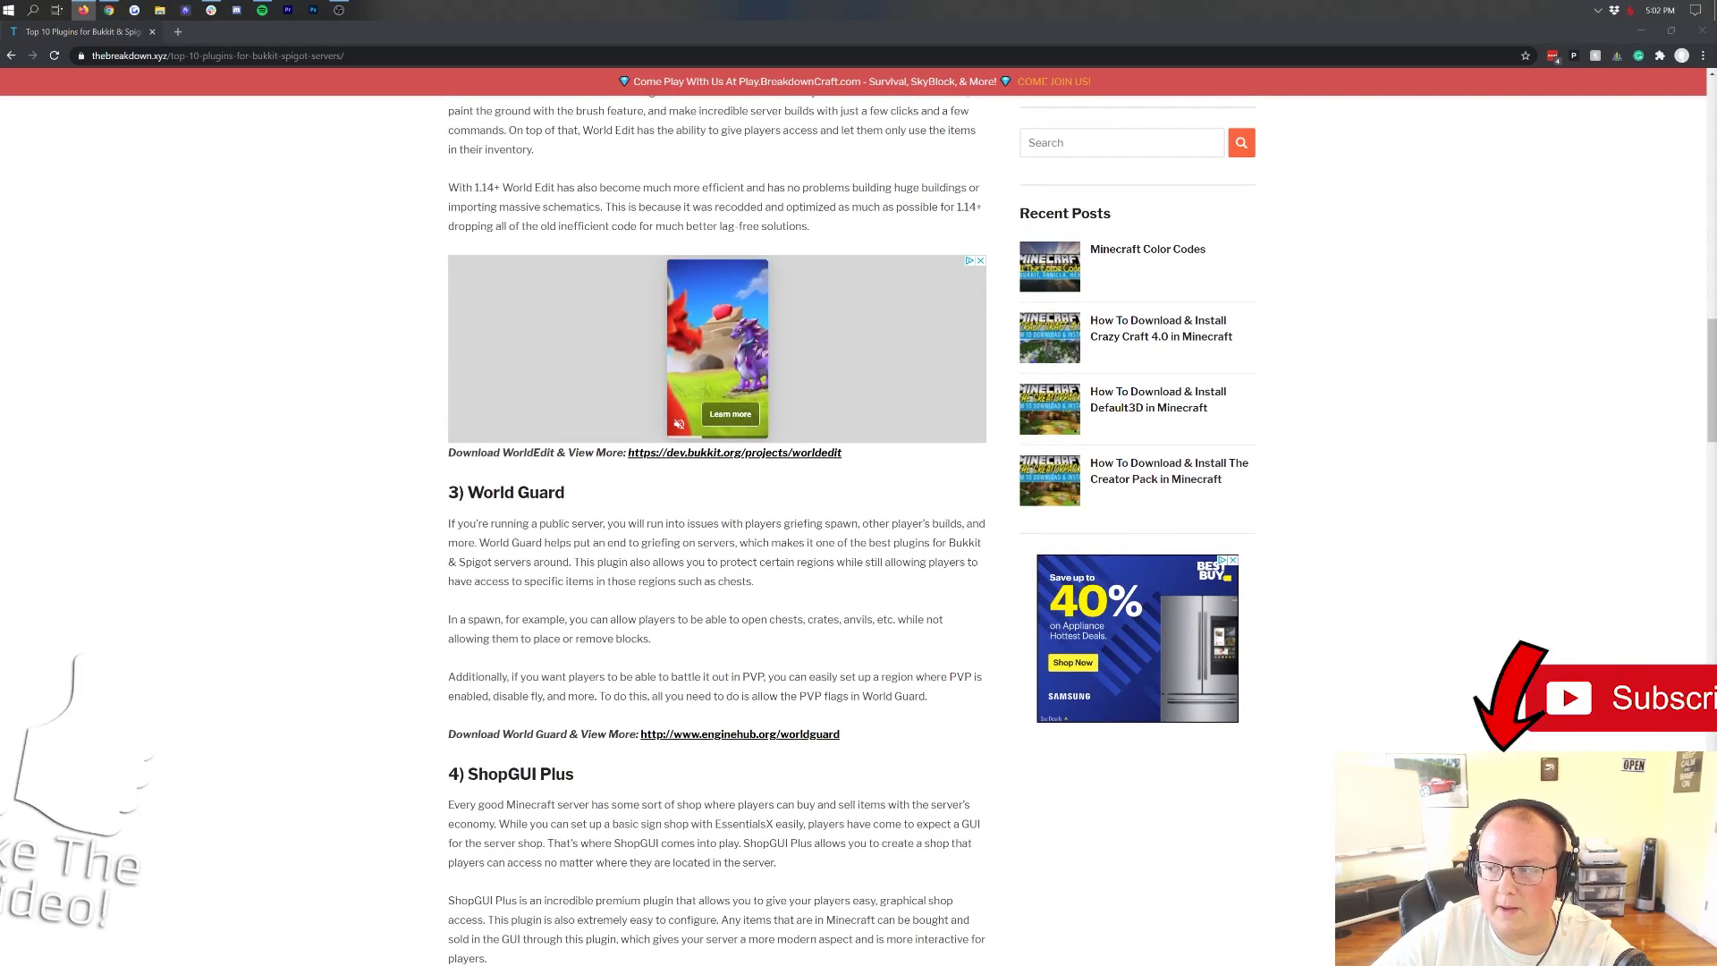
scroll(487, 251, "up", 4)
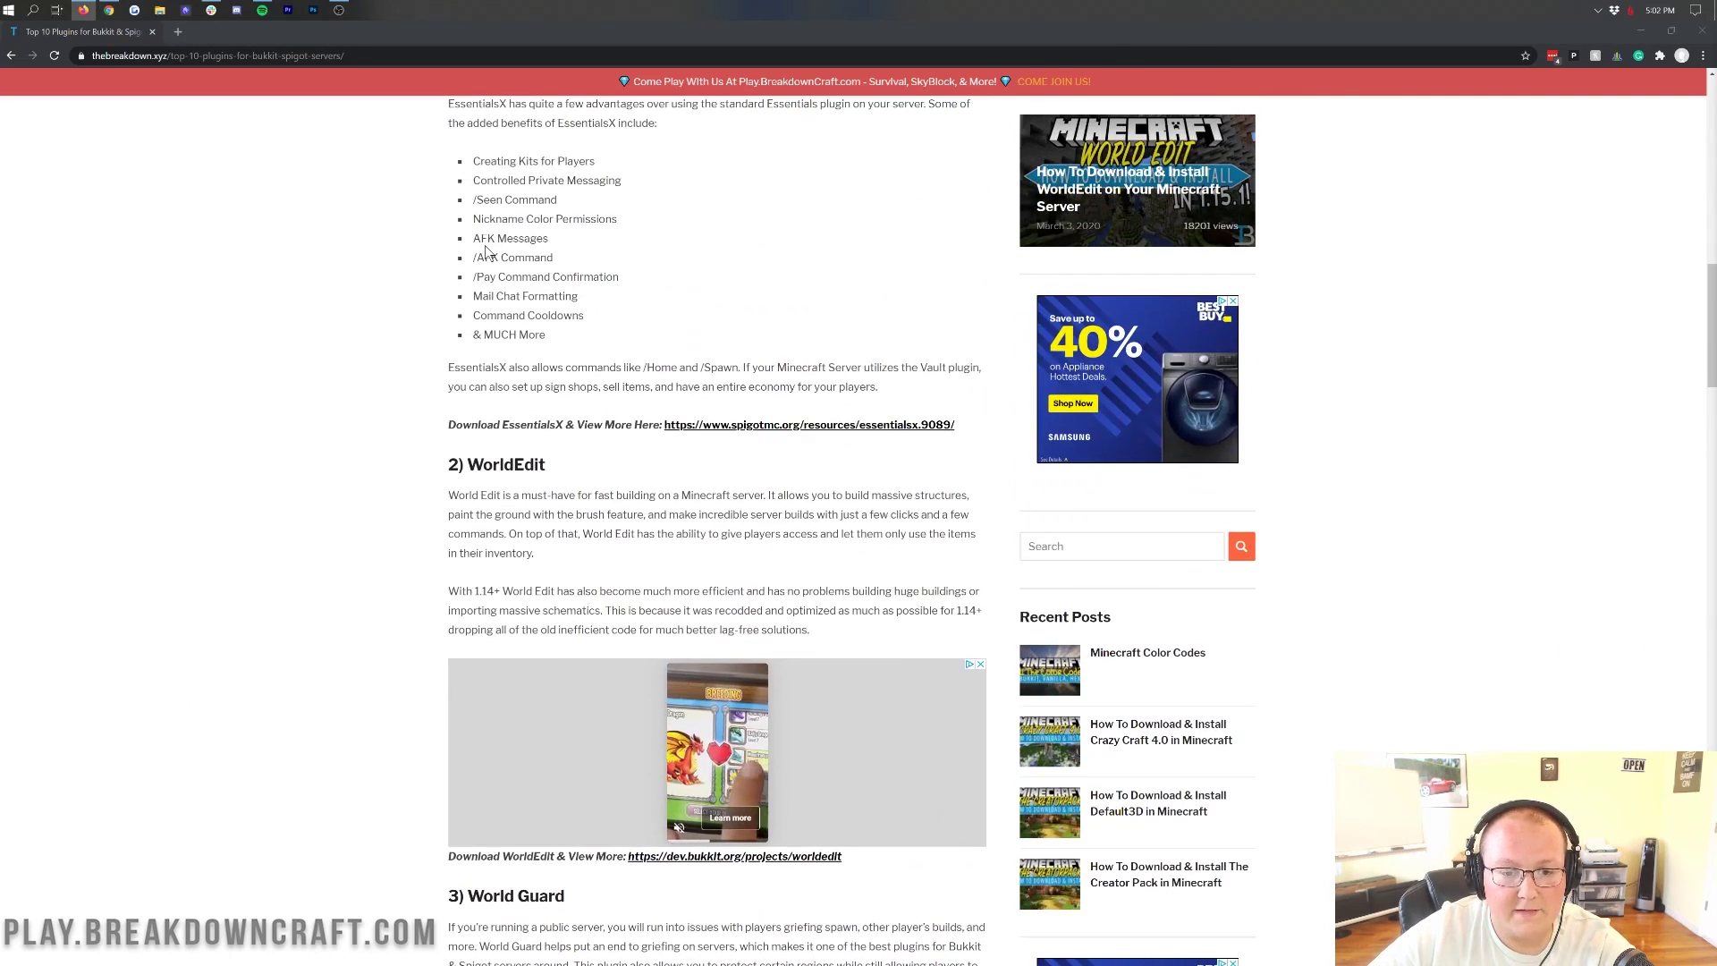
scroll(488, 251, "up", 2)
Step: Open the WorldEdit and World Guard download links from the article in new browser tabs
scroll(720, 397, "down", 7)
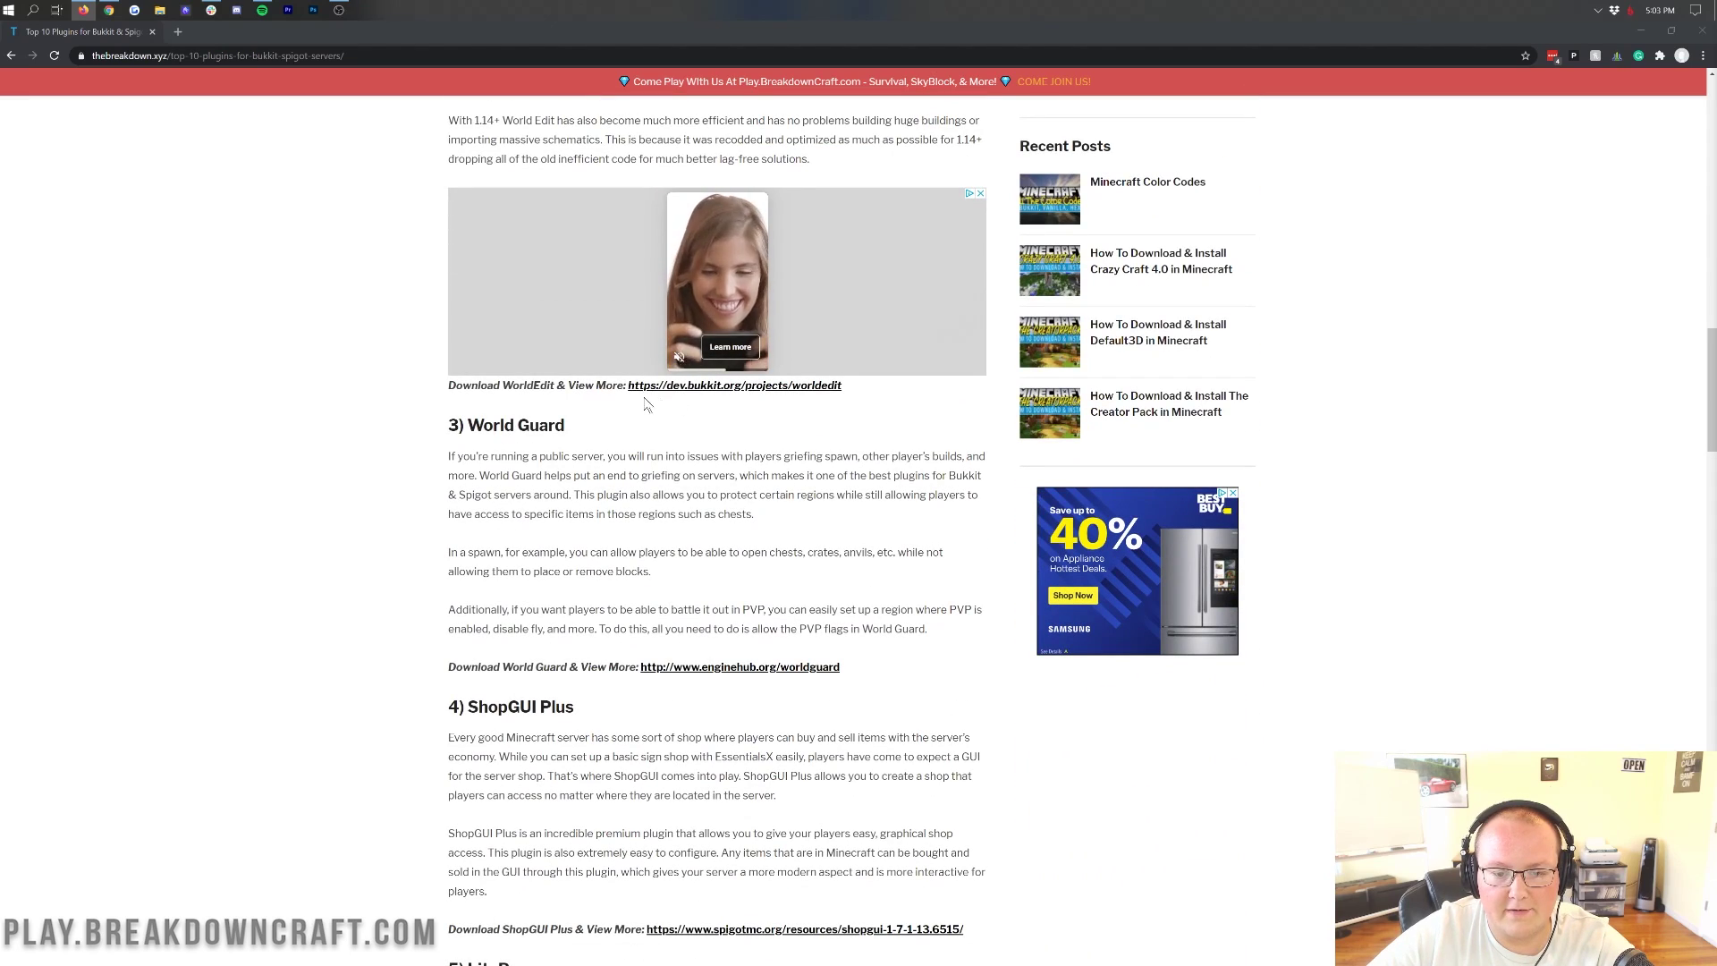
middle_click(680, 386)
scroll(680, 384, "down", 3)
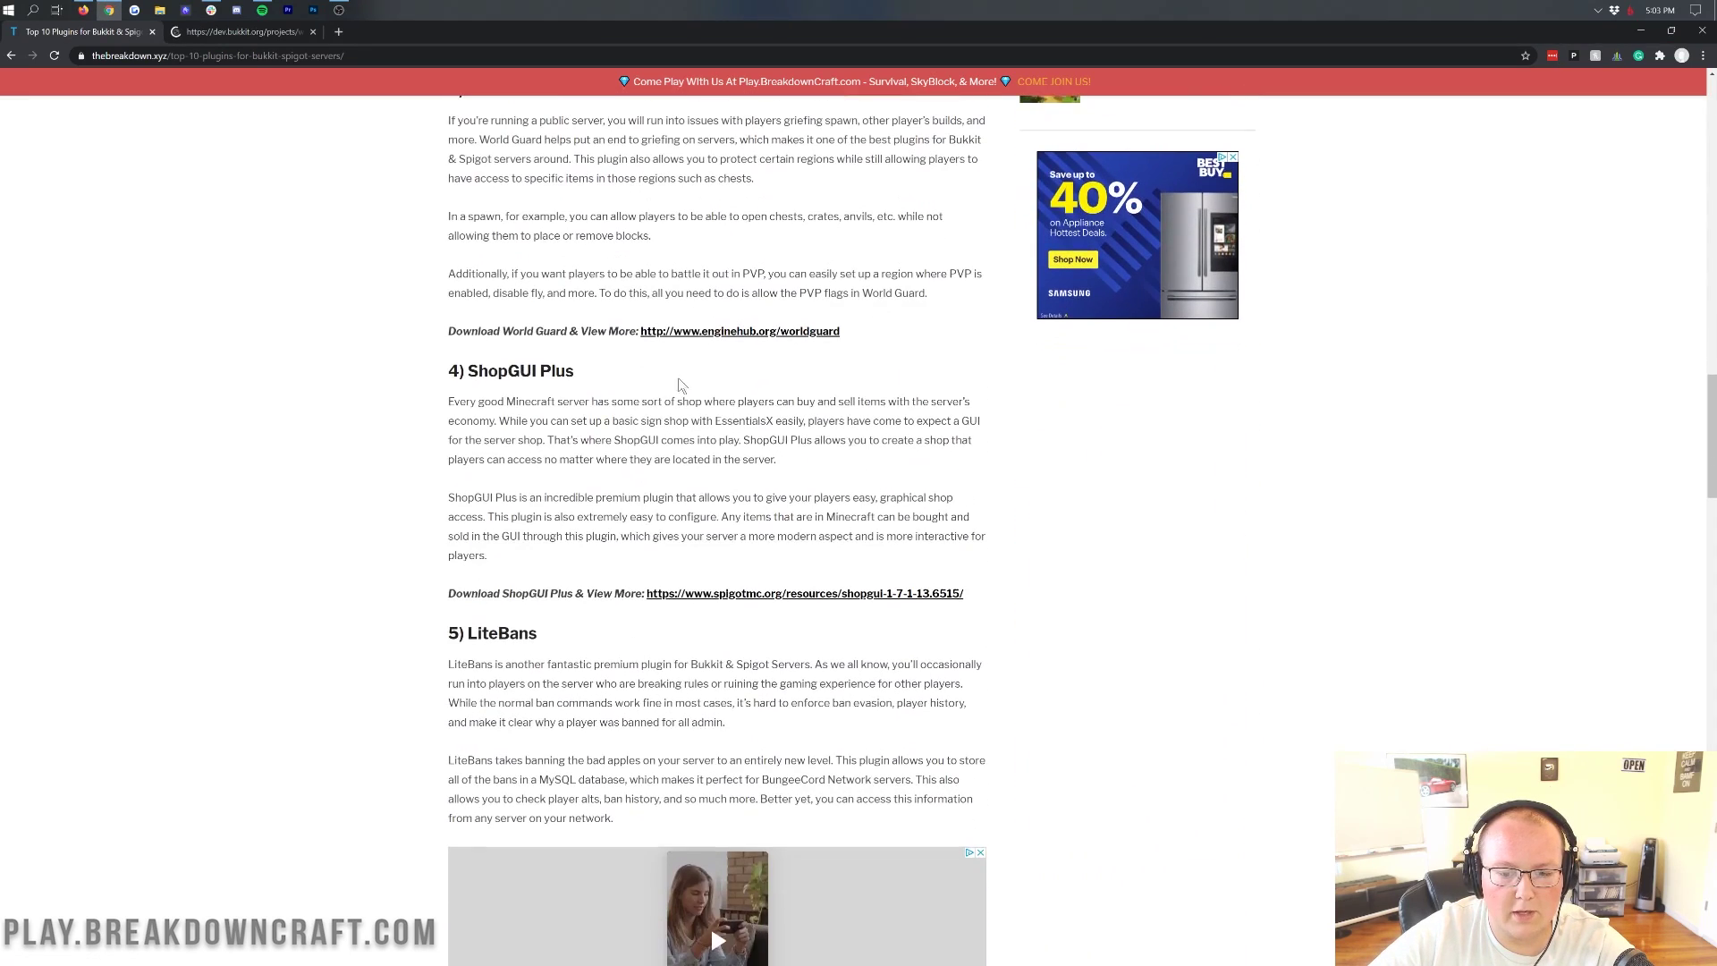
middle_click(721, 332)
scroll(716, 396, "down", 3)
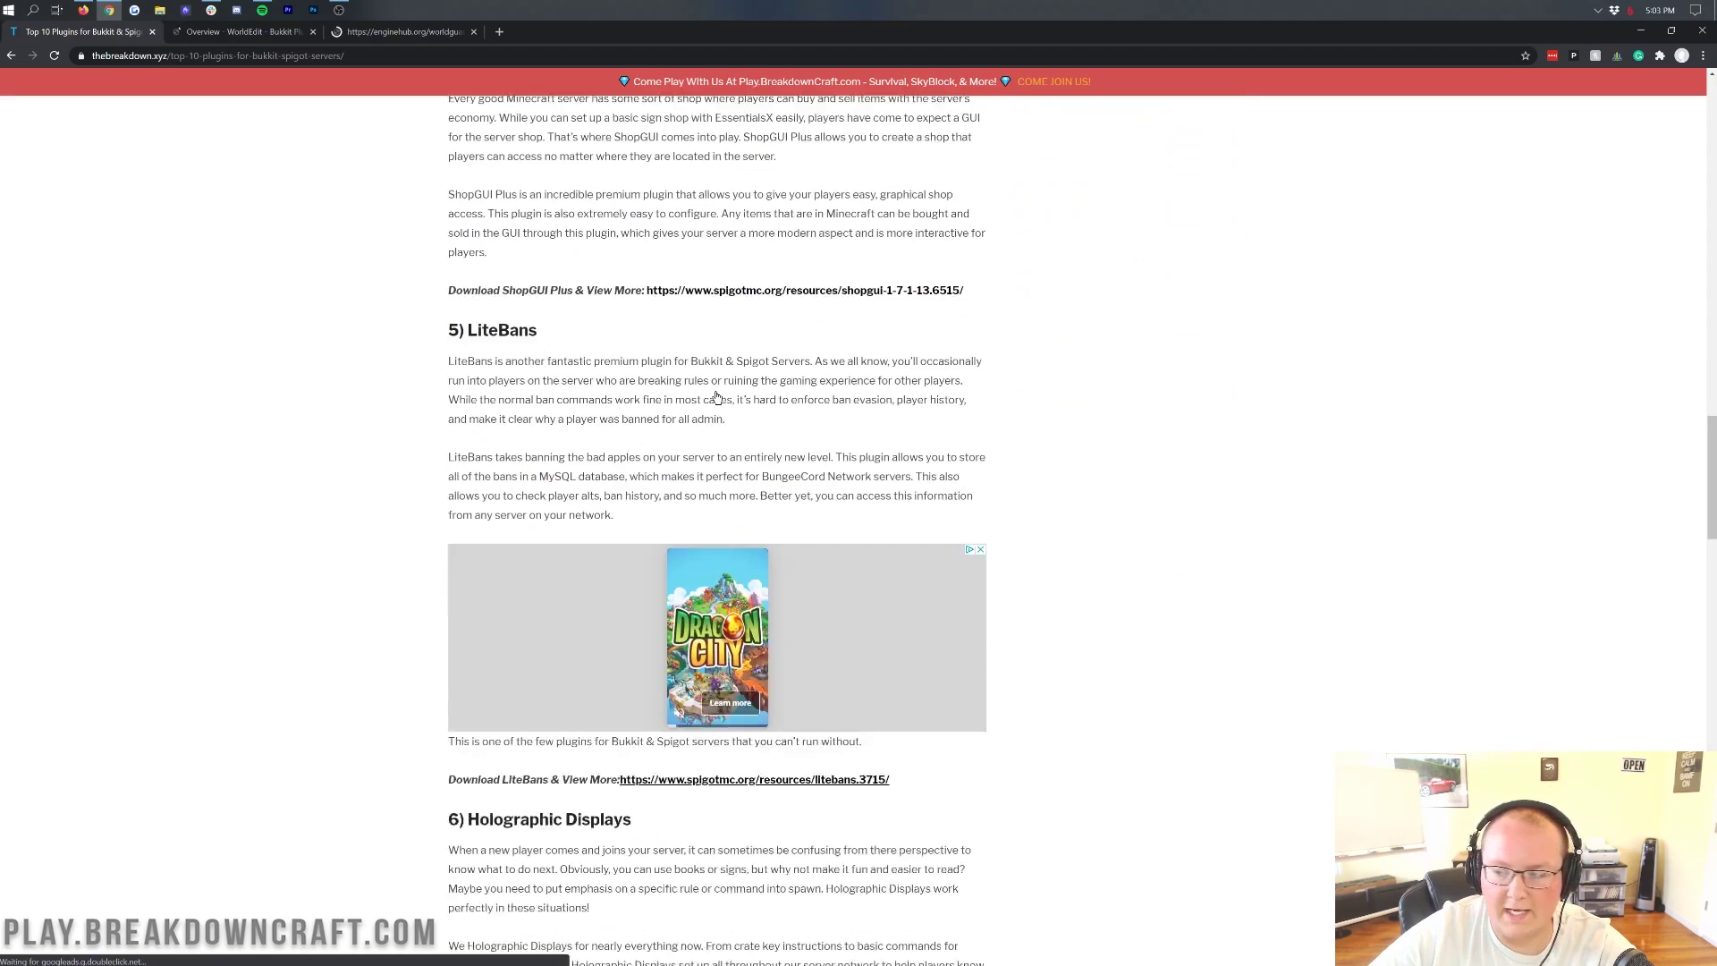
Step: Open the MCMMO download page from the article and start downloading the plugin from SpigotMC
scroll(716, 396, "down", 10)
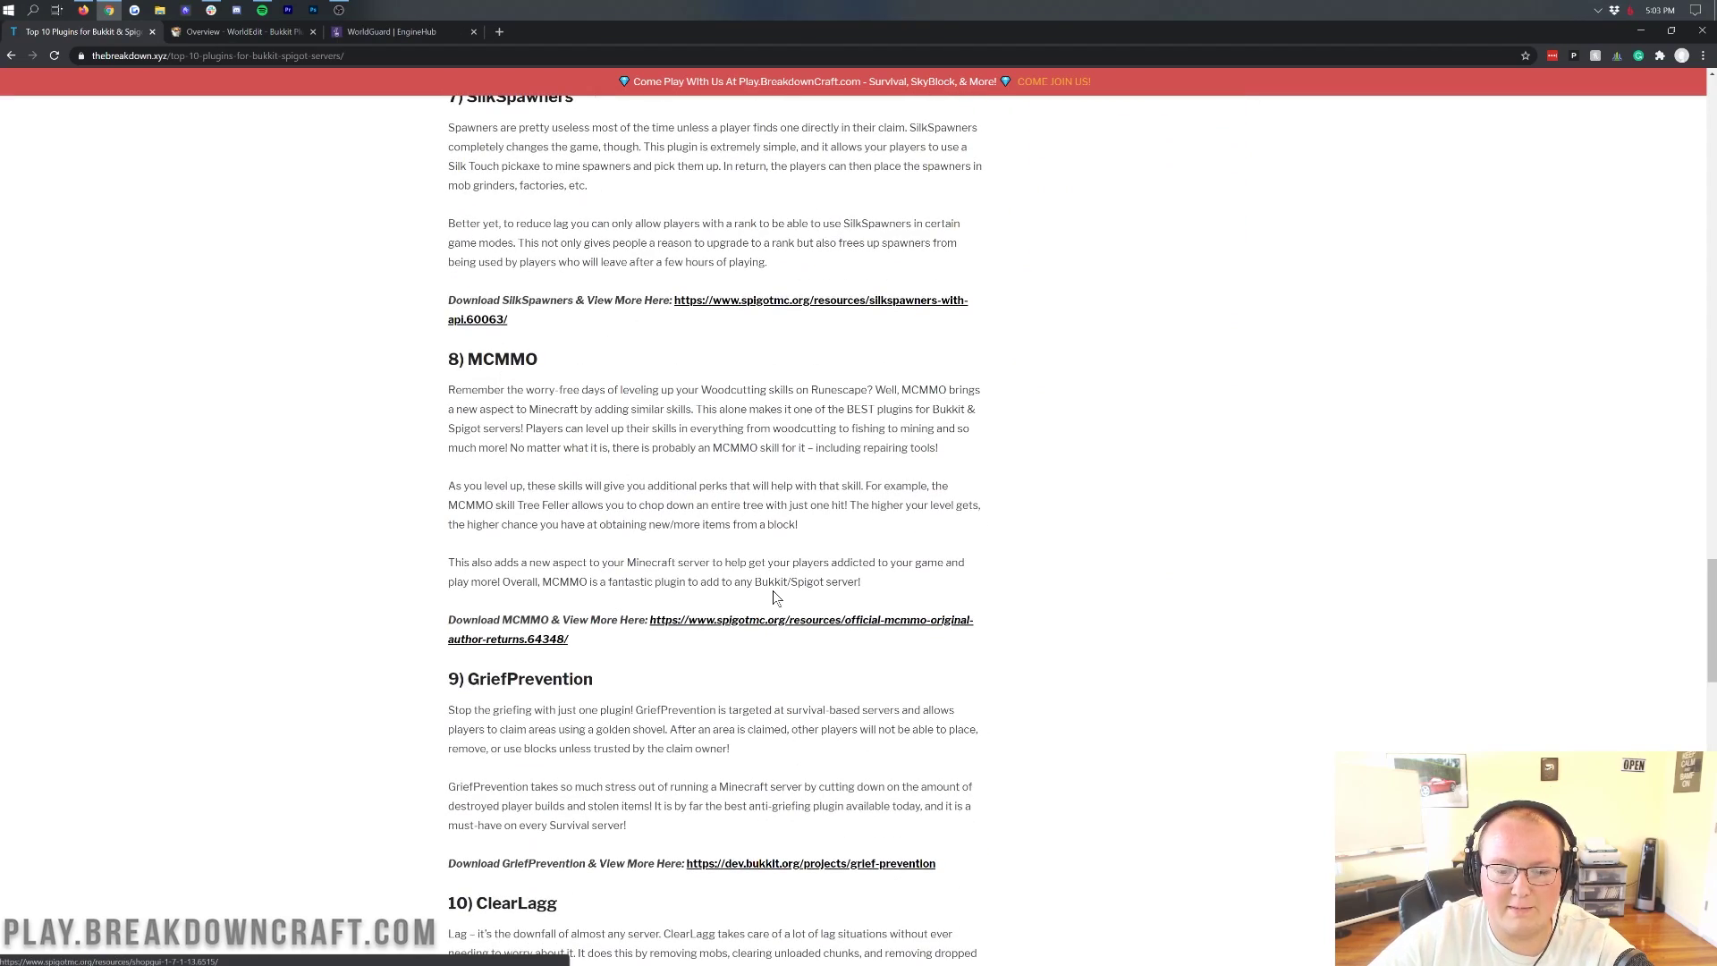
left_click(709, 623)
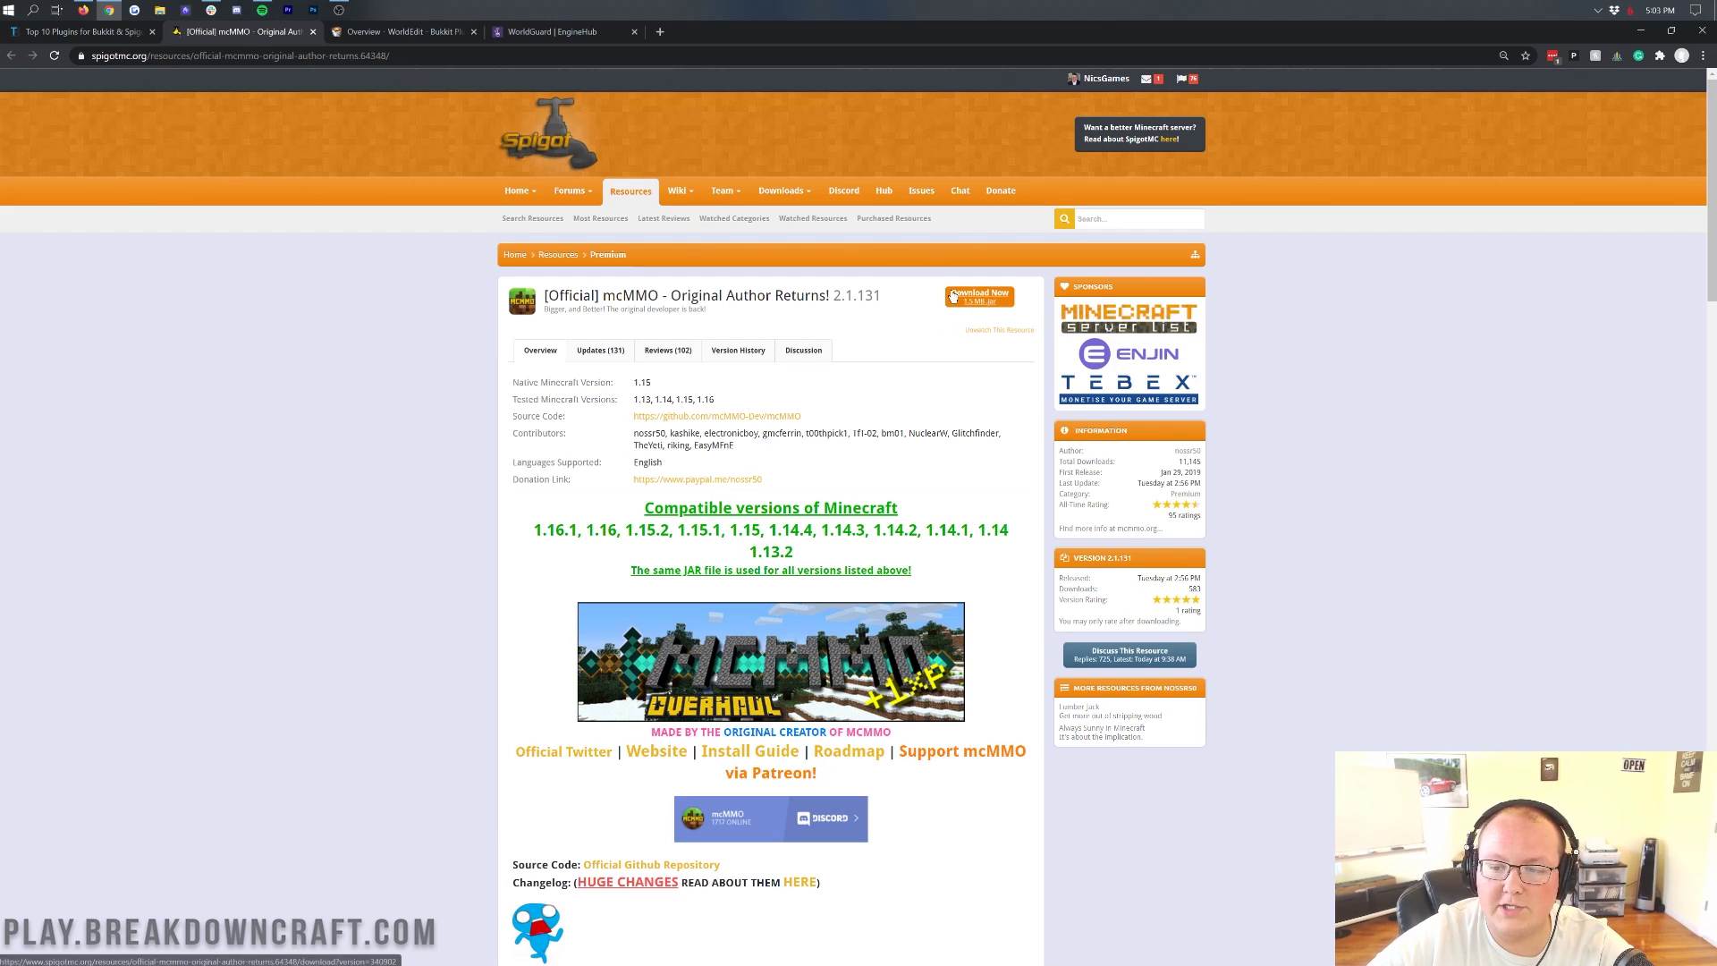
left_click(978, 298)
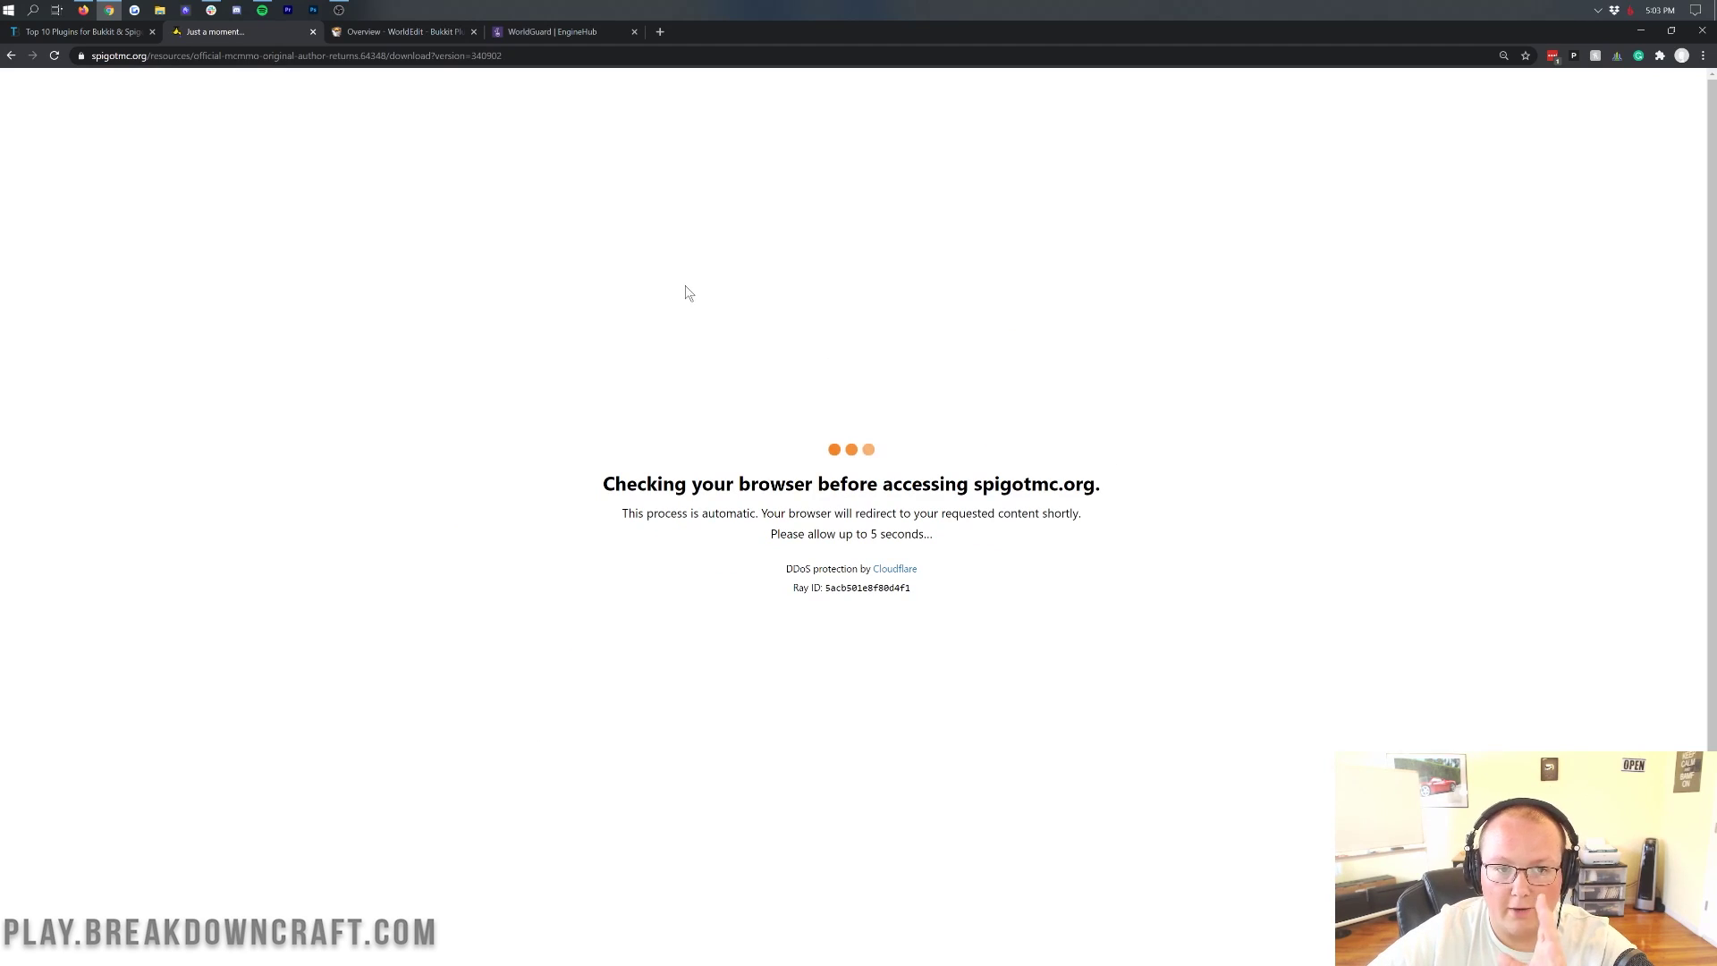
Step: Open the WorldEdit project's file list on Bukkit and check the game versions supported by the newest file
left_click(435, 34)
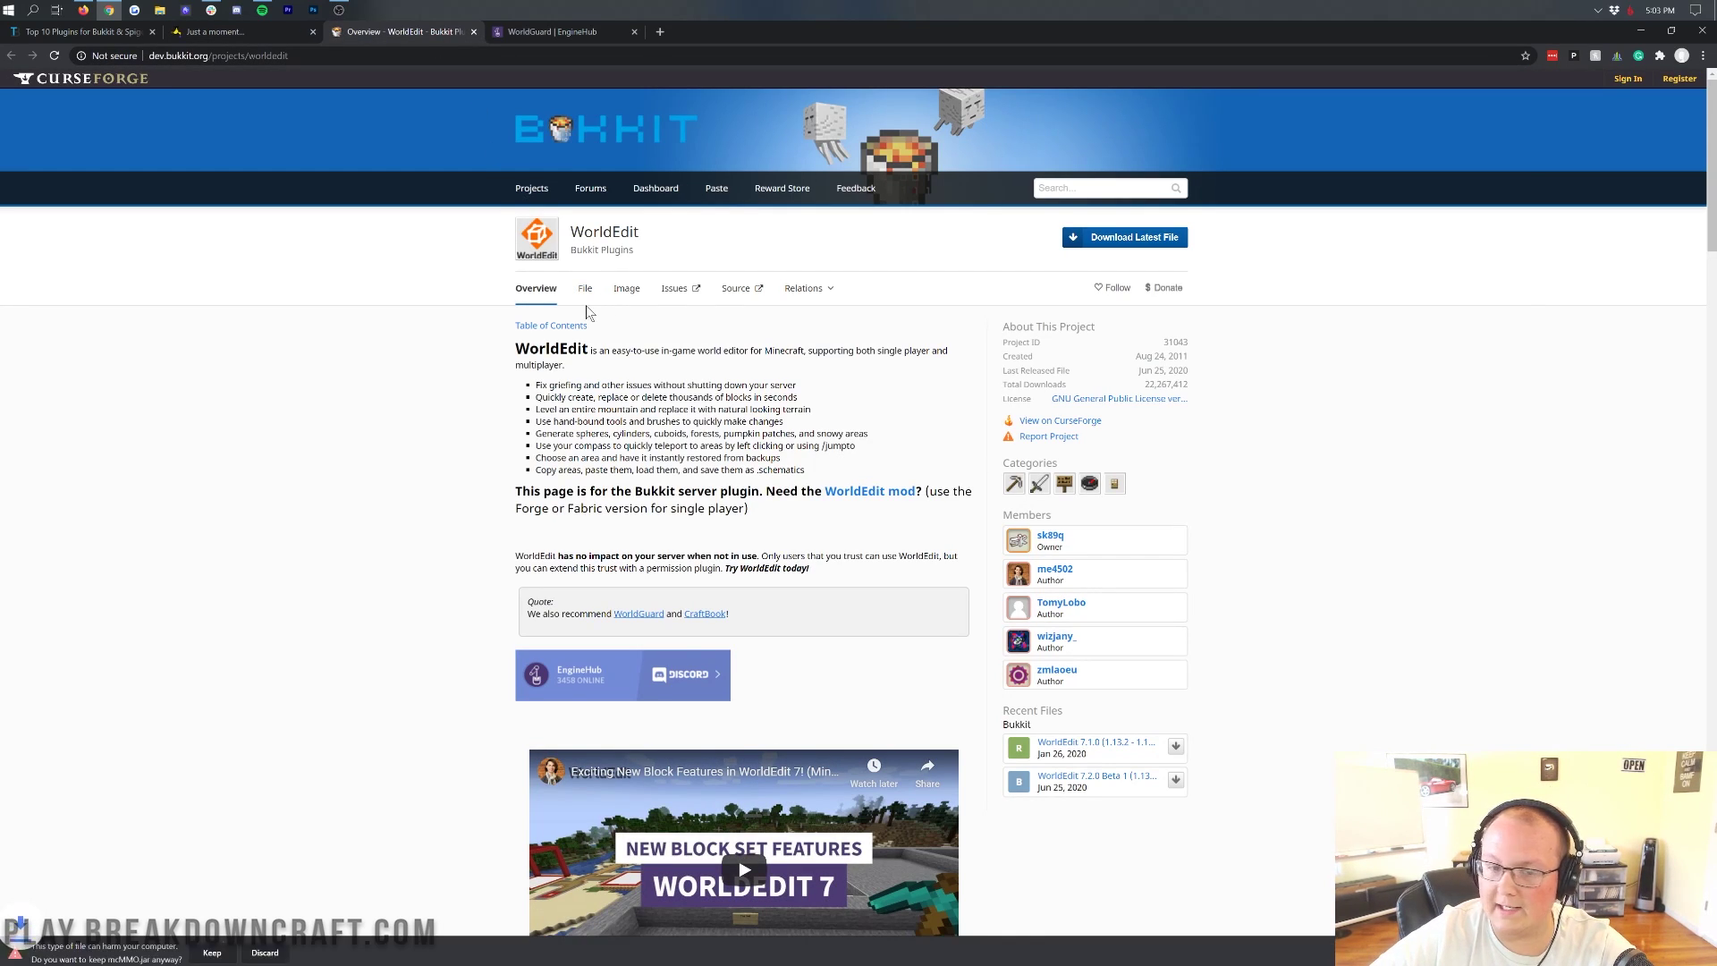
left_click(584, 289)
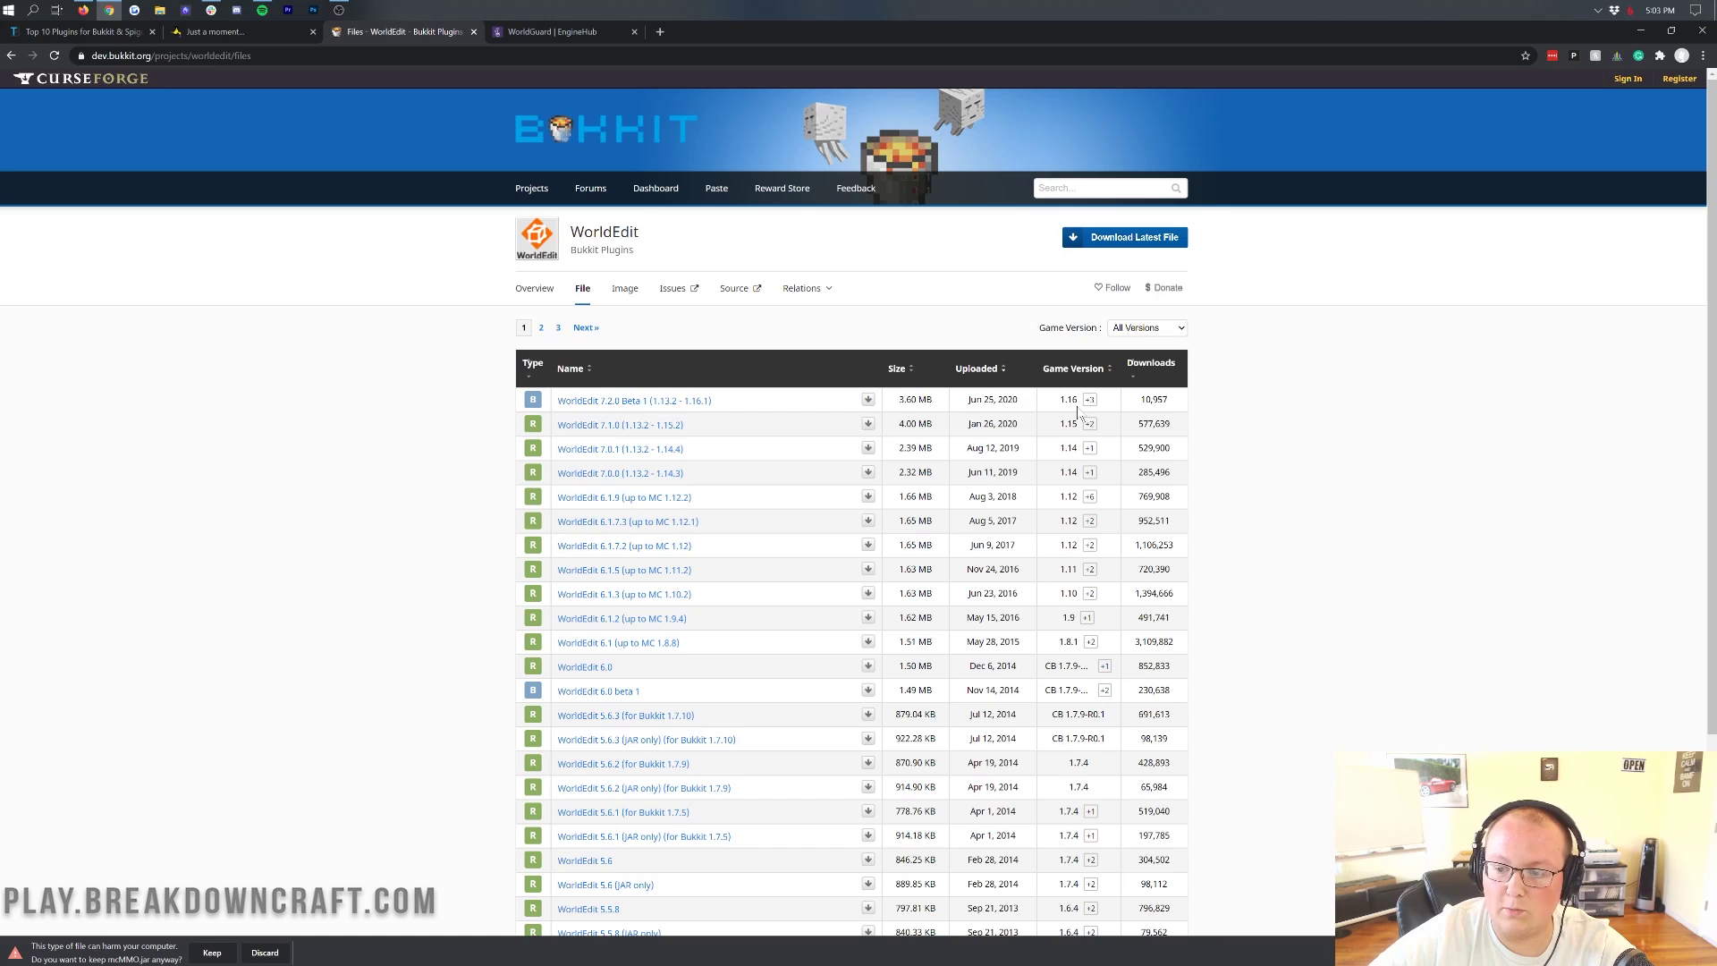
mouse_move(1086, 403)
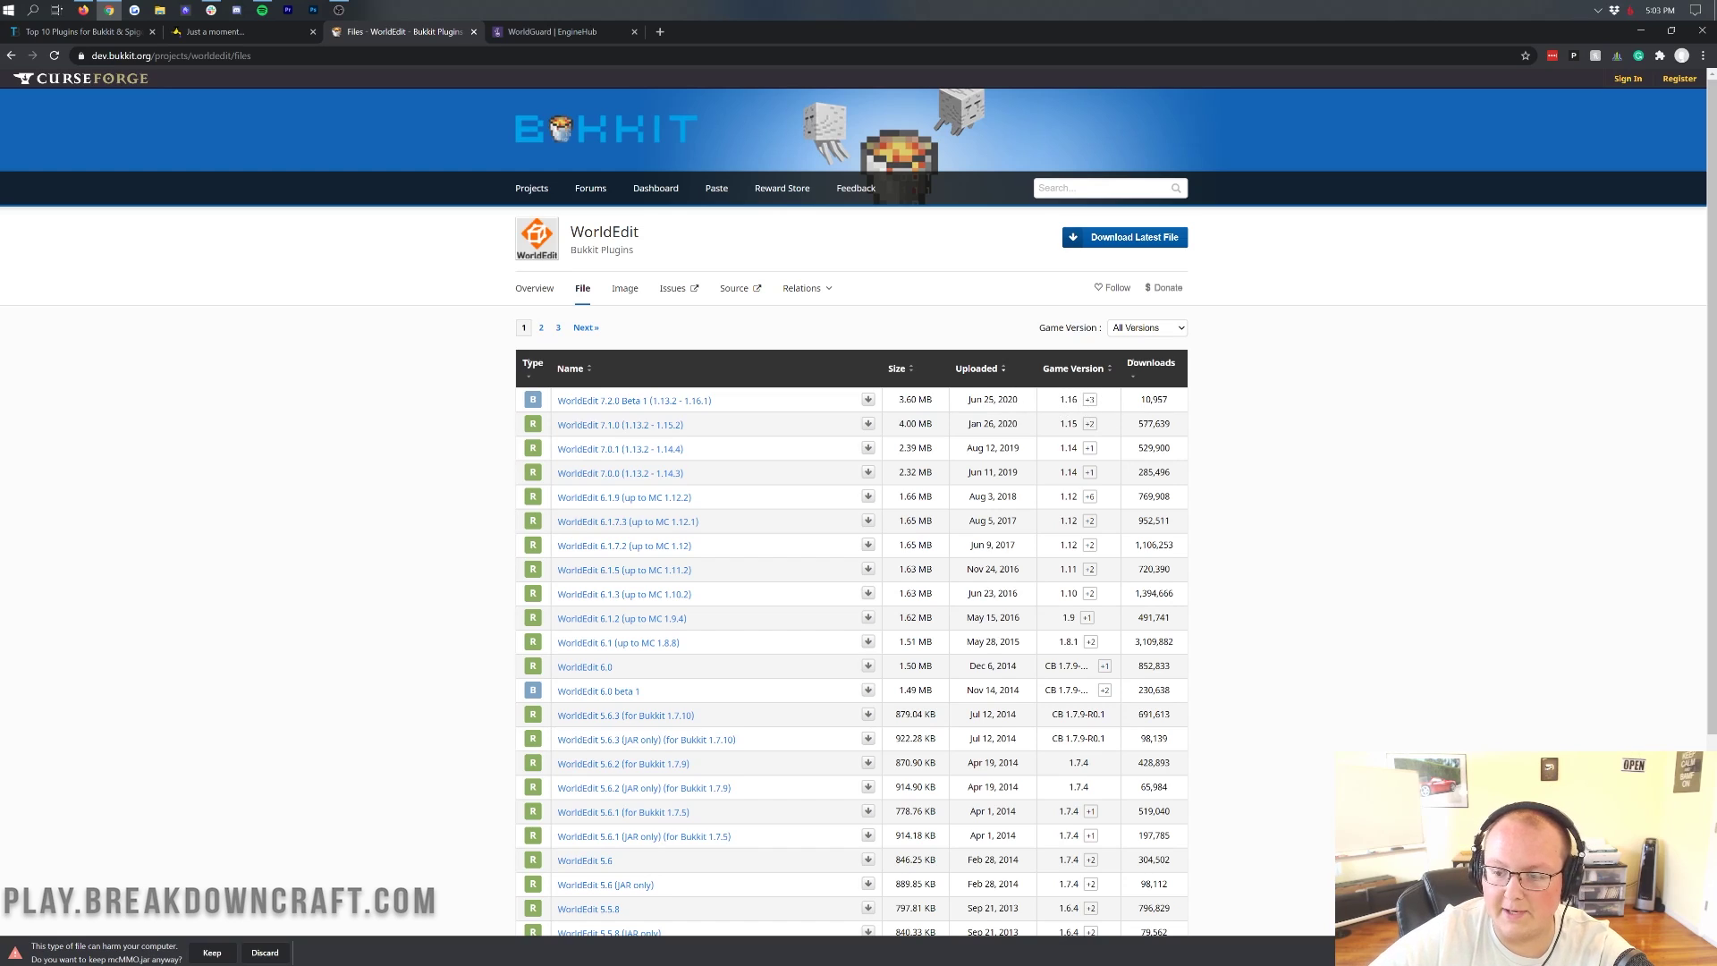
Step: Download WorldEdit 7.2.0 Beta 1 from the Bukkit file list and keep both the mcMMO and WorldEdit JAR downloads
left_click(867, 401)
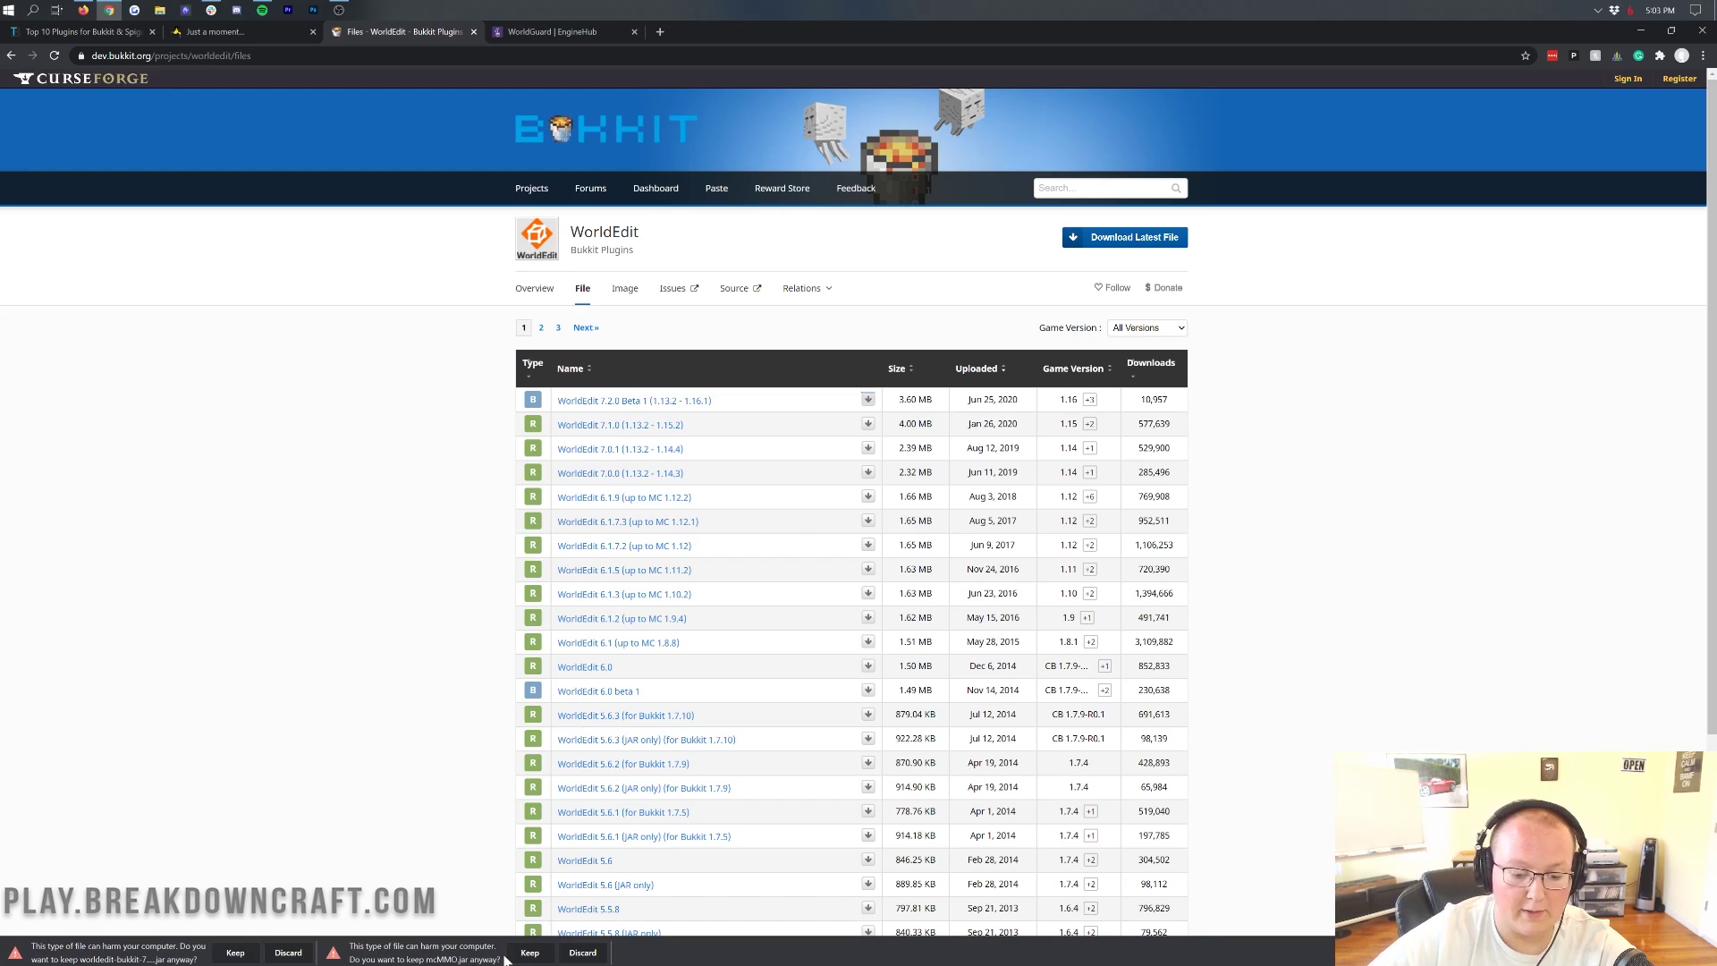
left_click(529, 953)
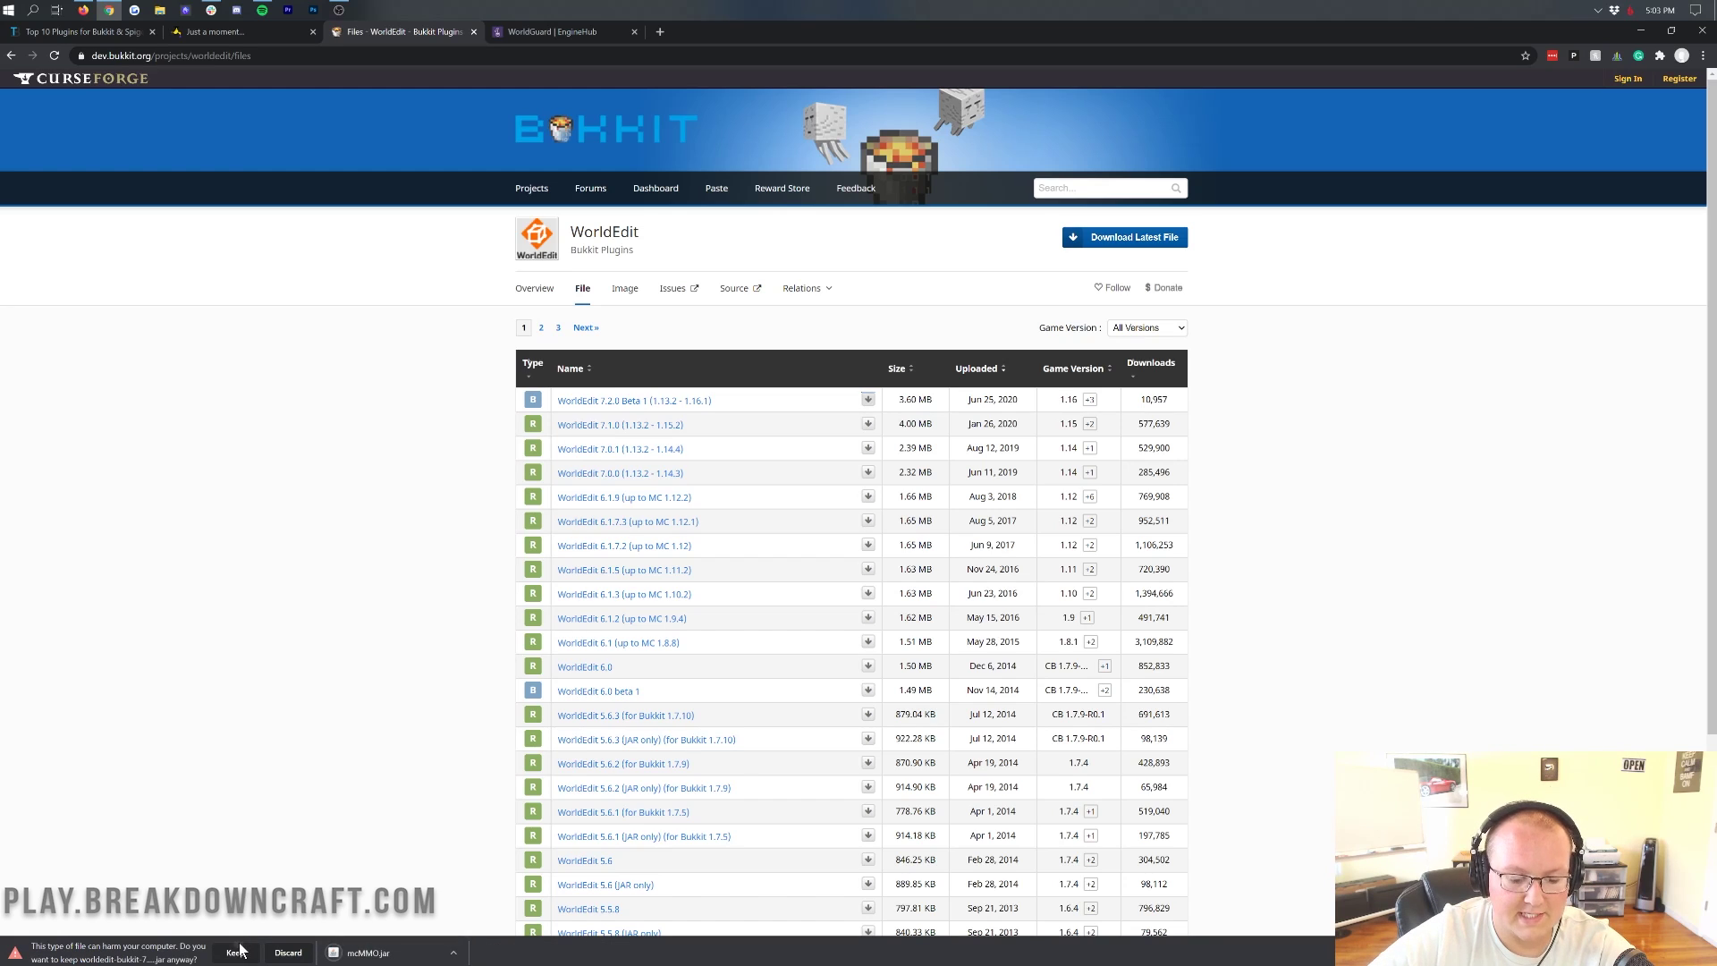
left_click(235, 952)
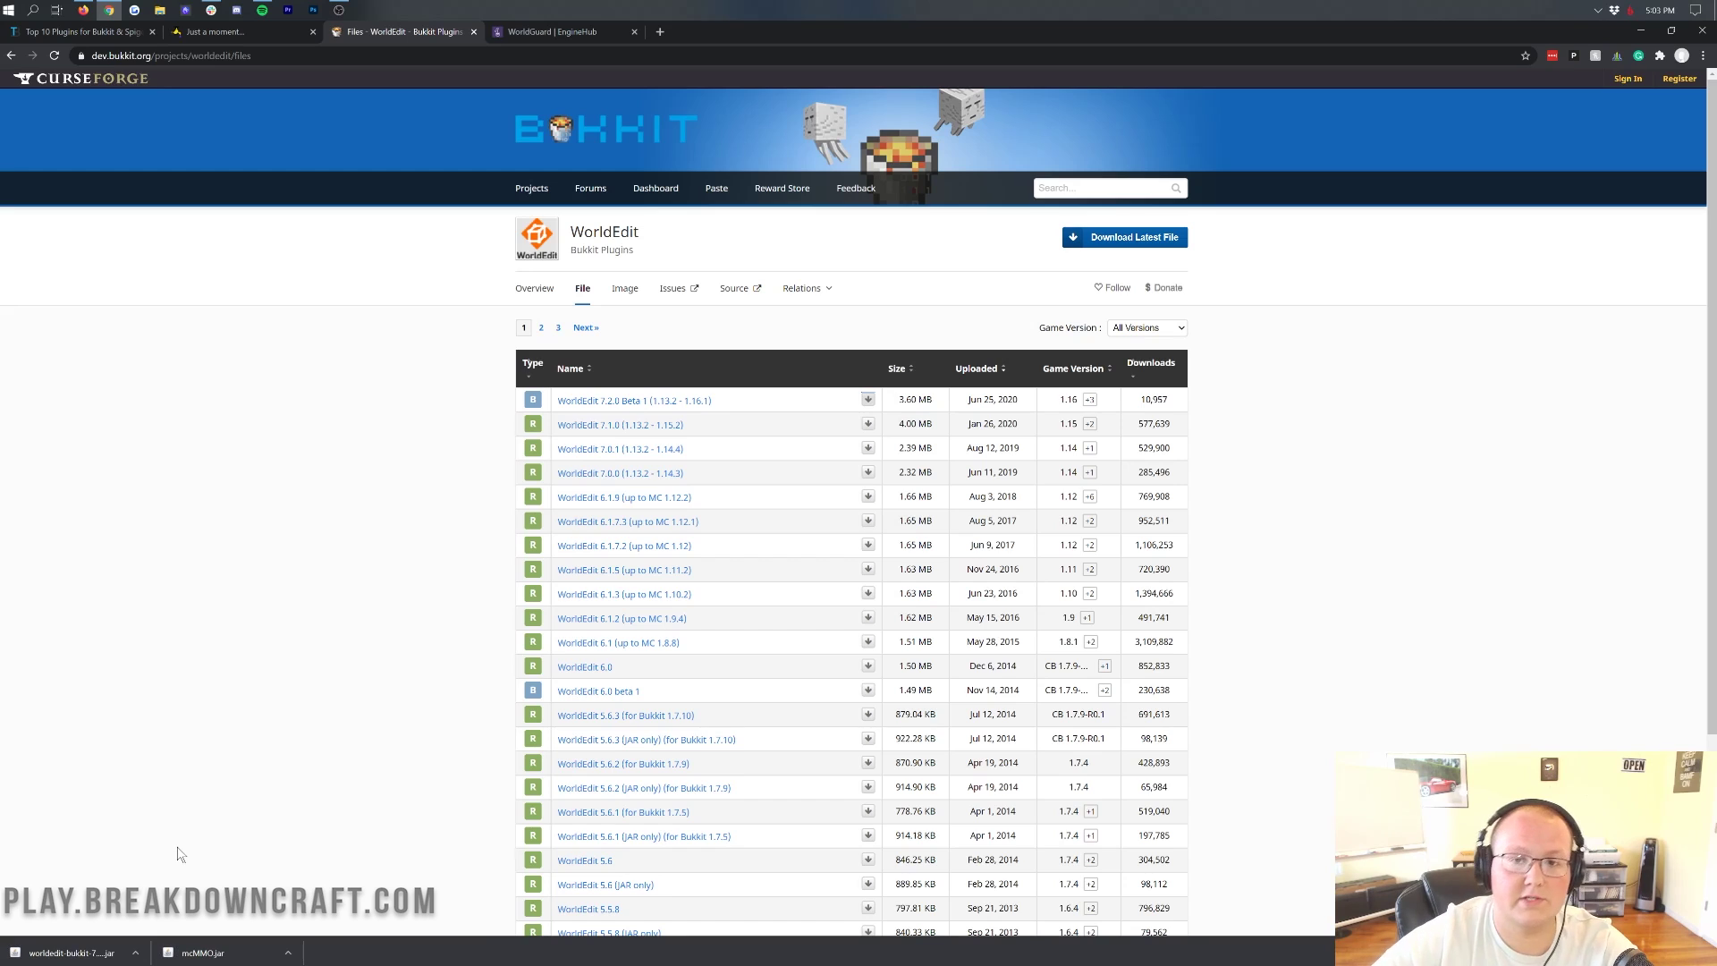
Step: Open WorldGuard's stable builds for Bukkit from the EngineHub page, download WorldGuard 7.0.4 beta 1 and keep the JAR file
left_click(534, 31)
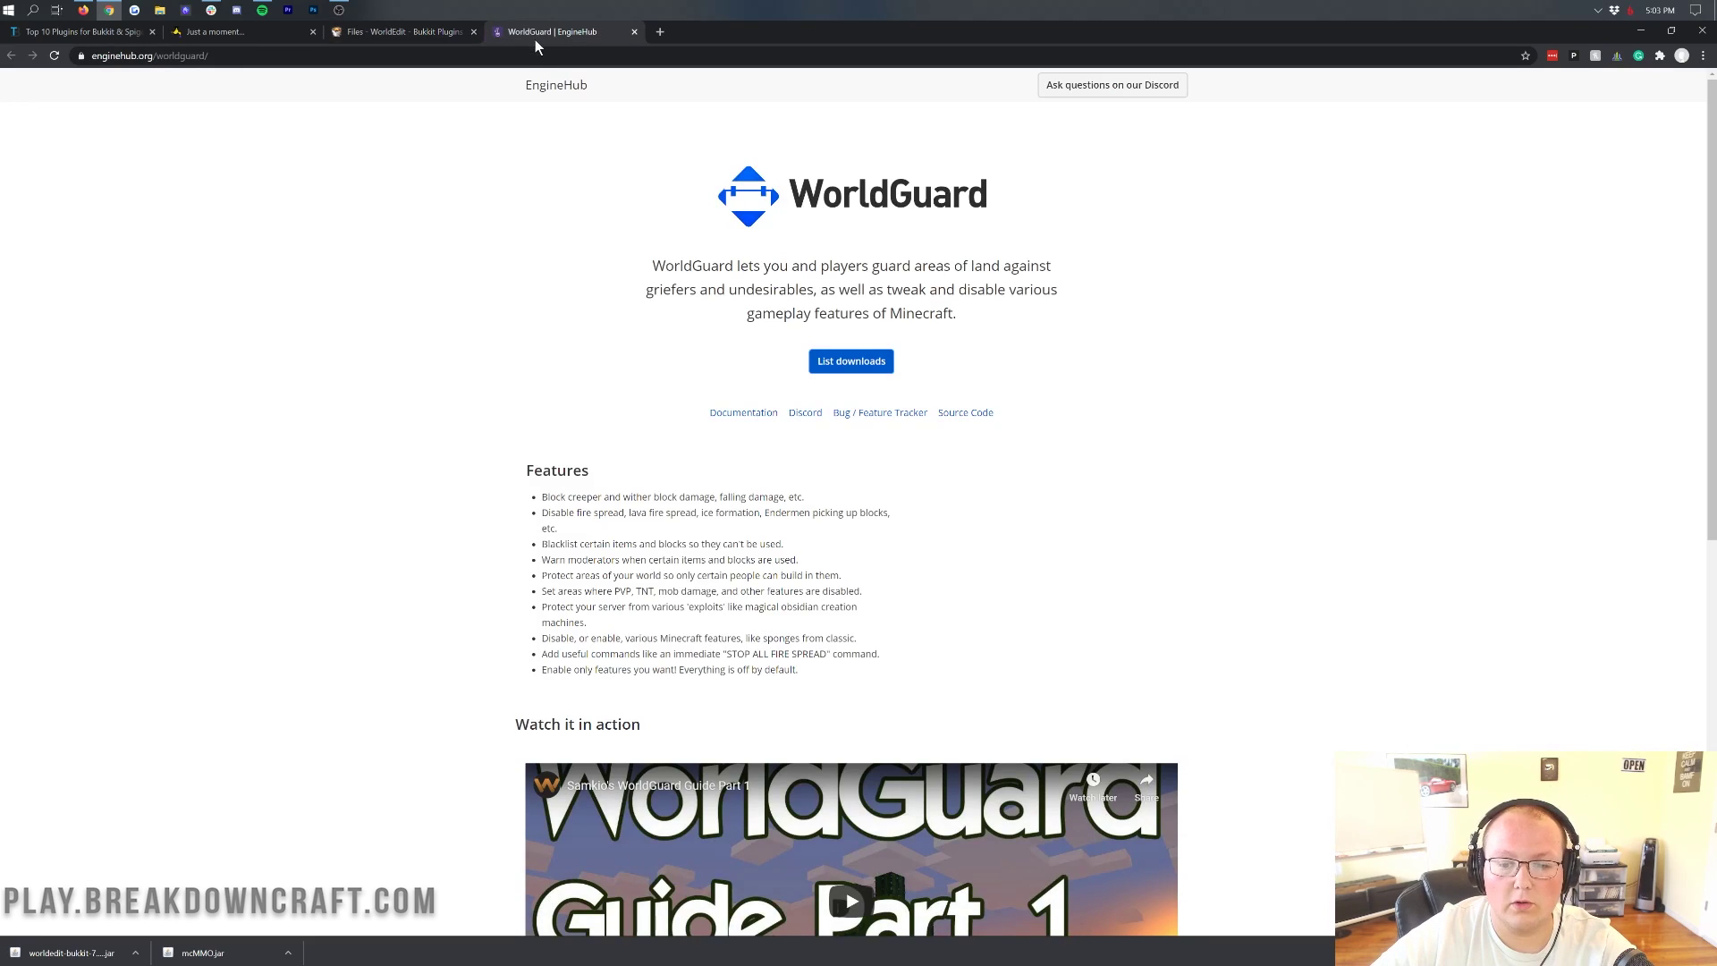
left_click(869, 360)
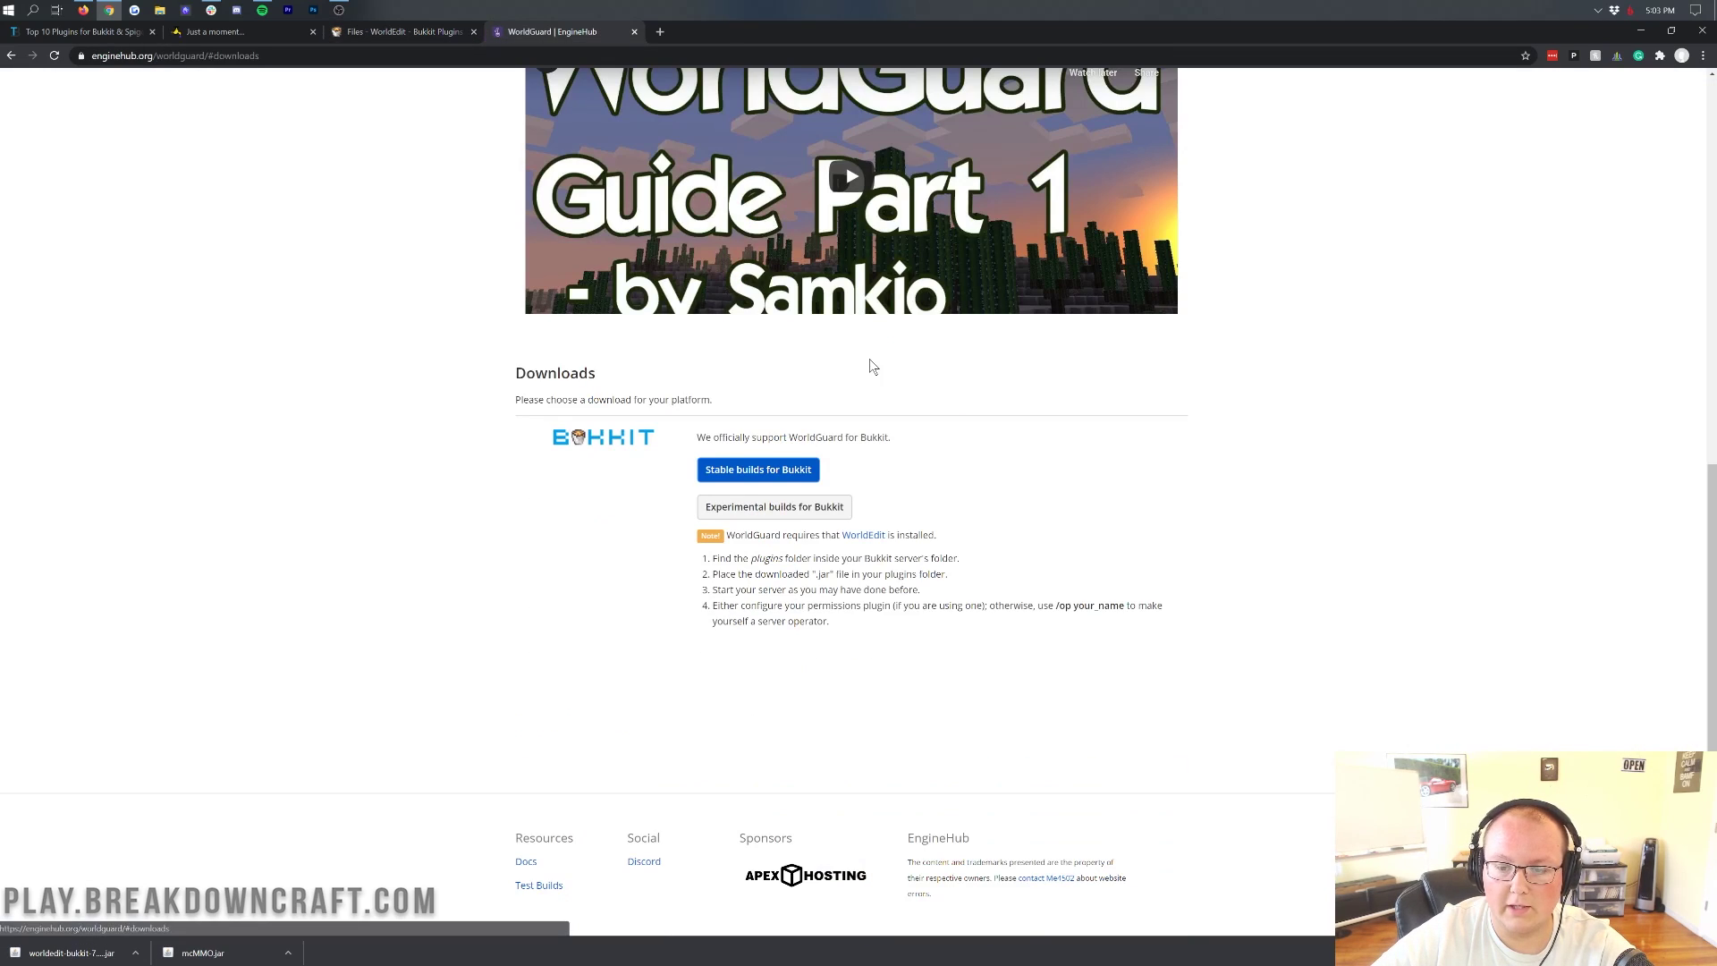
left_click(767, 479)
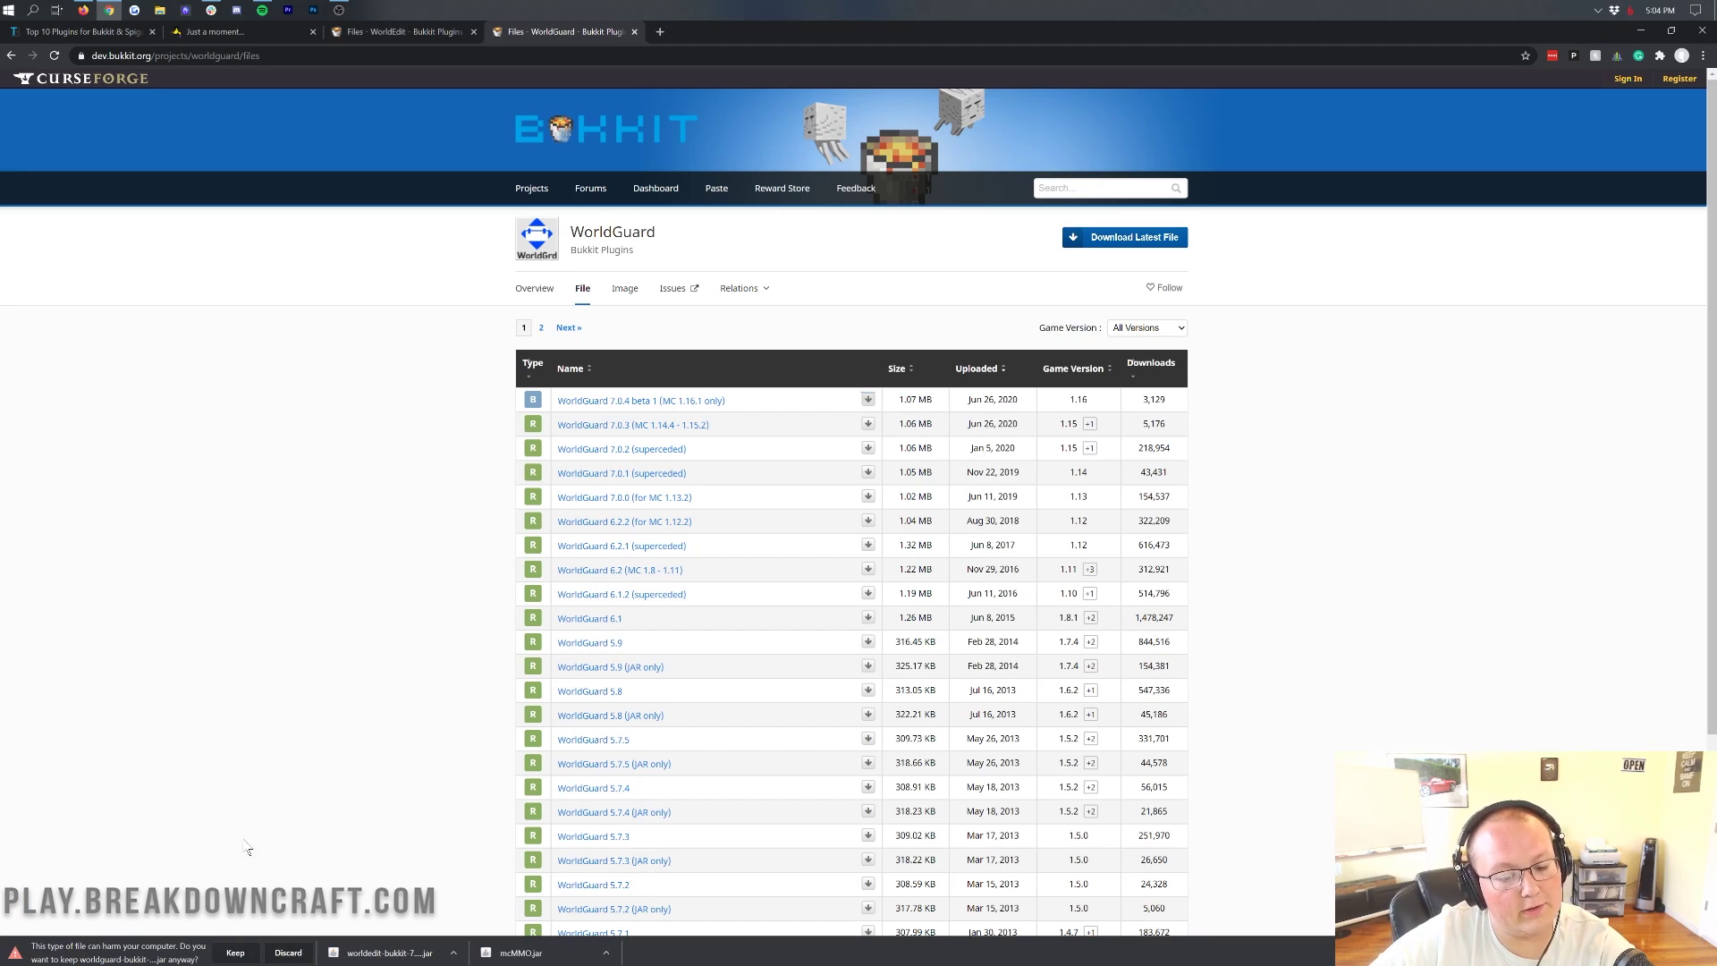
left_click(232, 952)
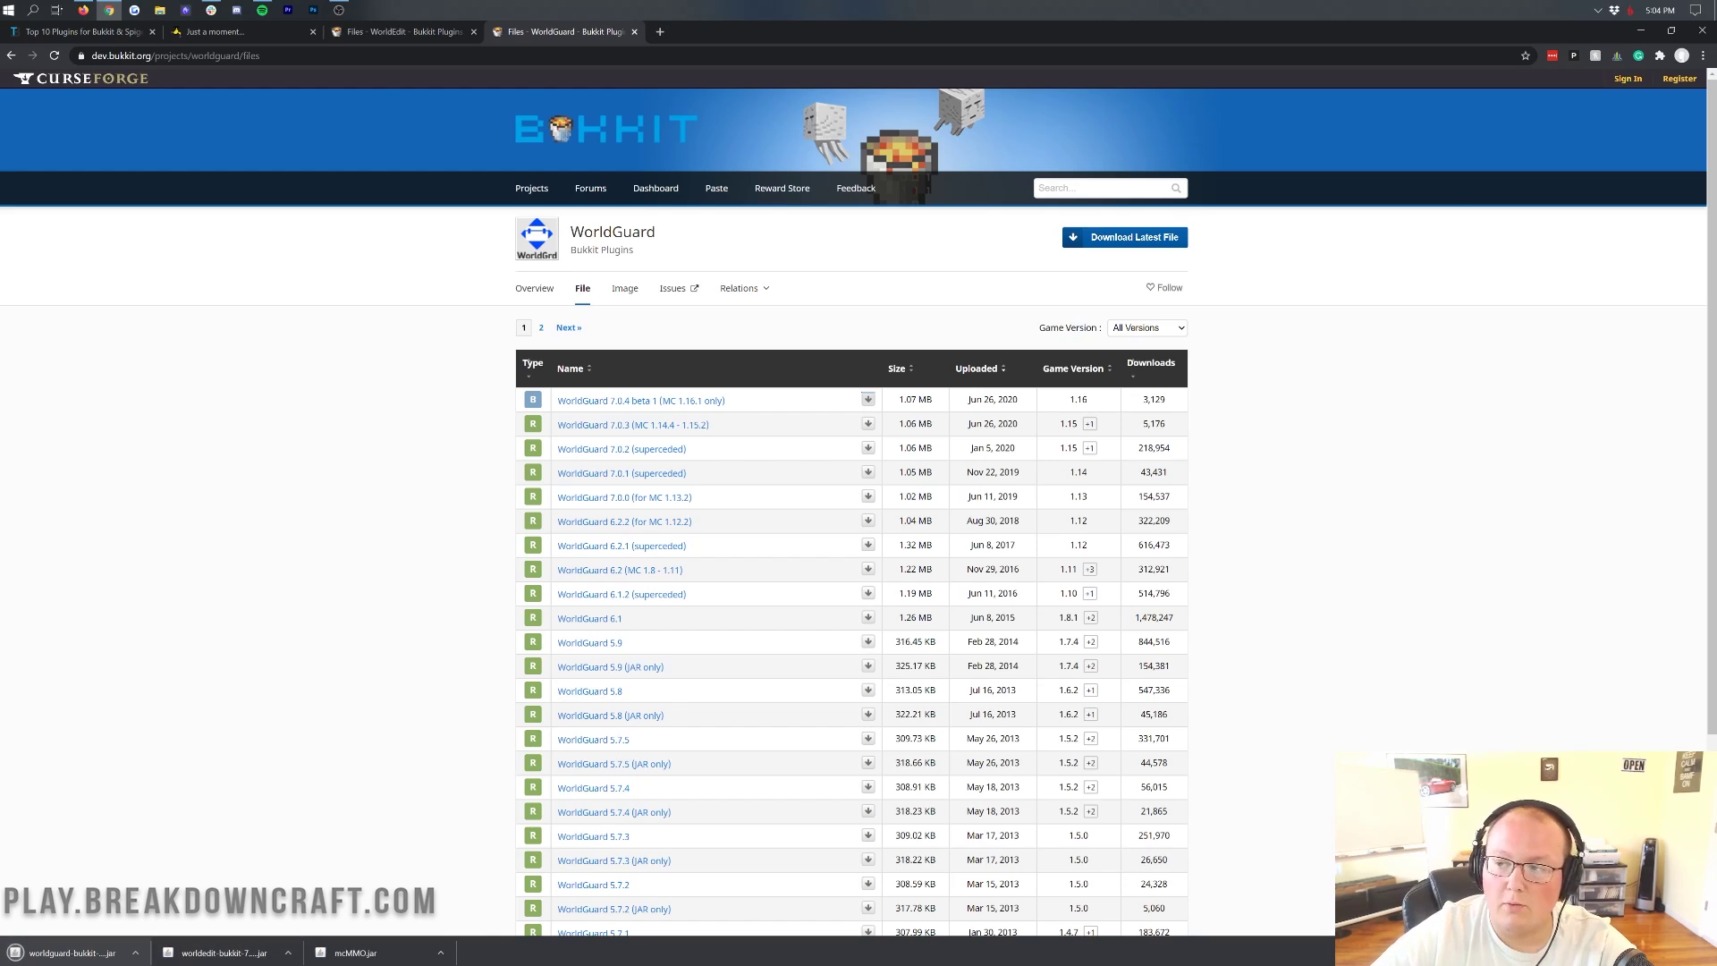
Step: Line up the three downloaded plugin JARs in a row on the desktop and delete the two leftover files
left_click(1641, 32)
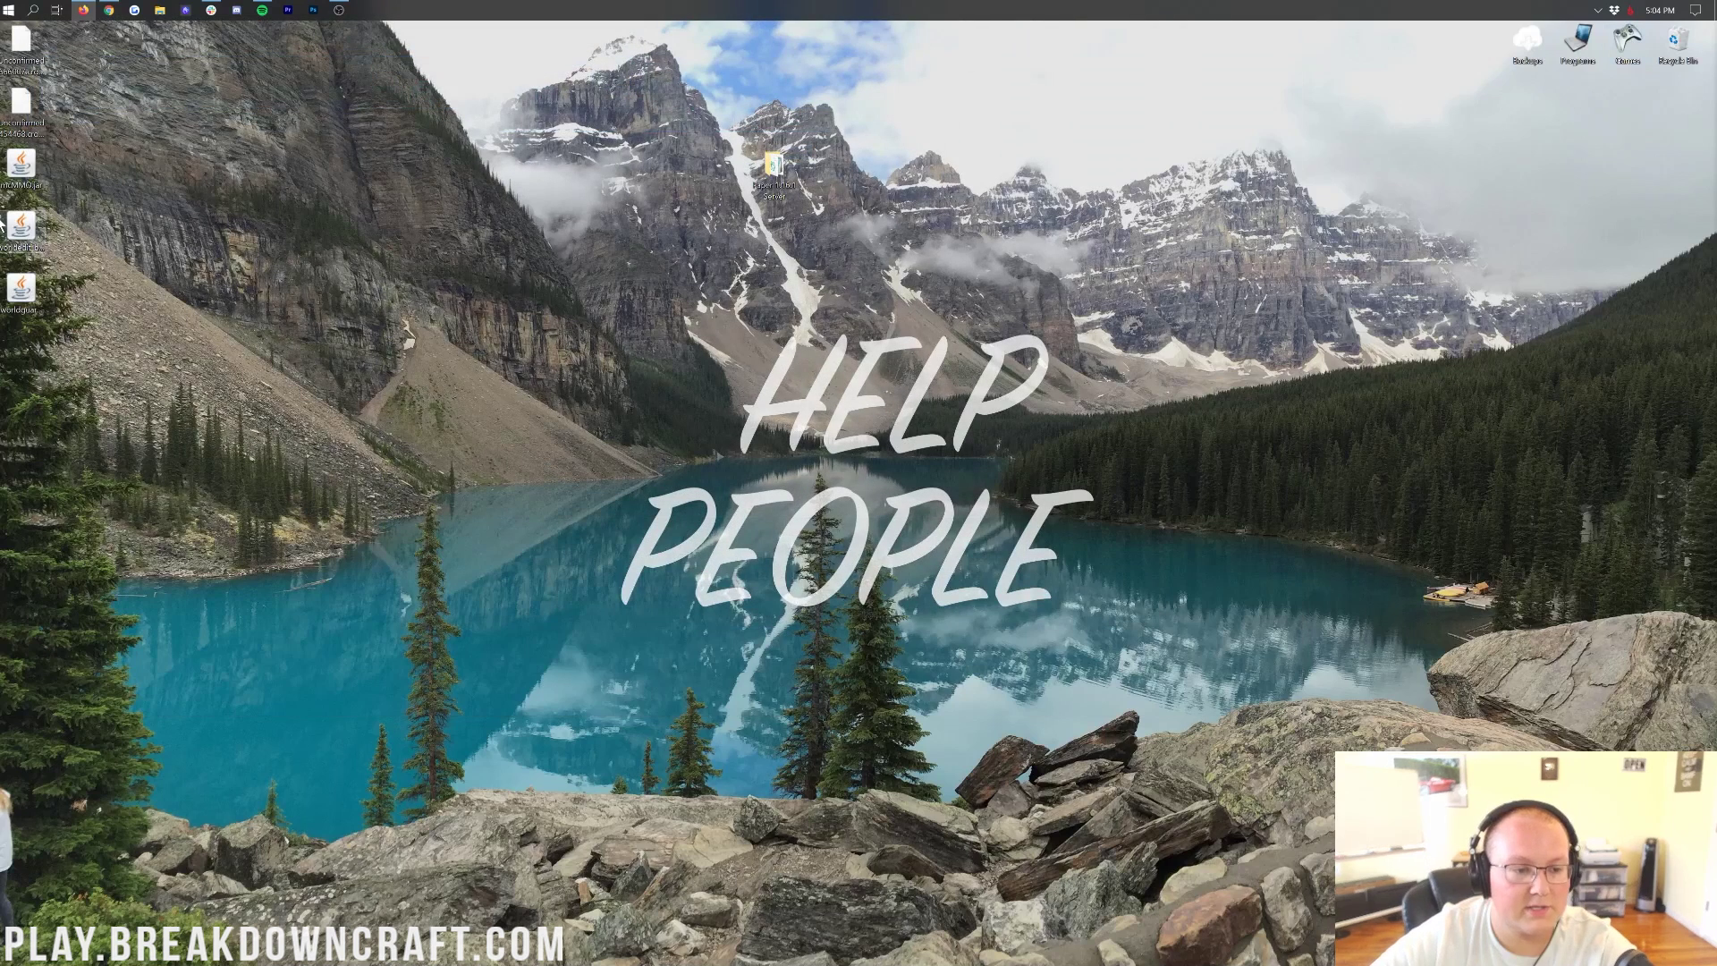
left_click_drag(144, 256, 355, 172)
left_click_drag(21, 225, 405, 171)
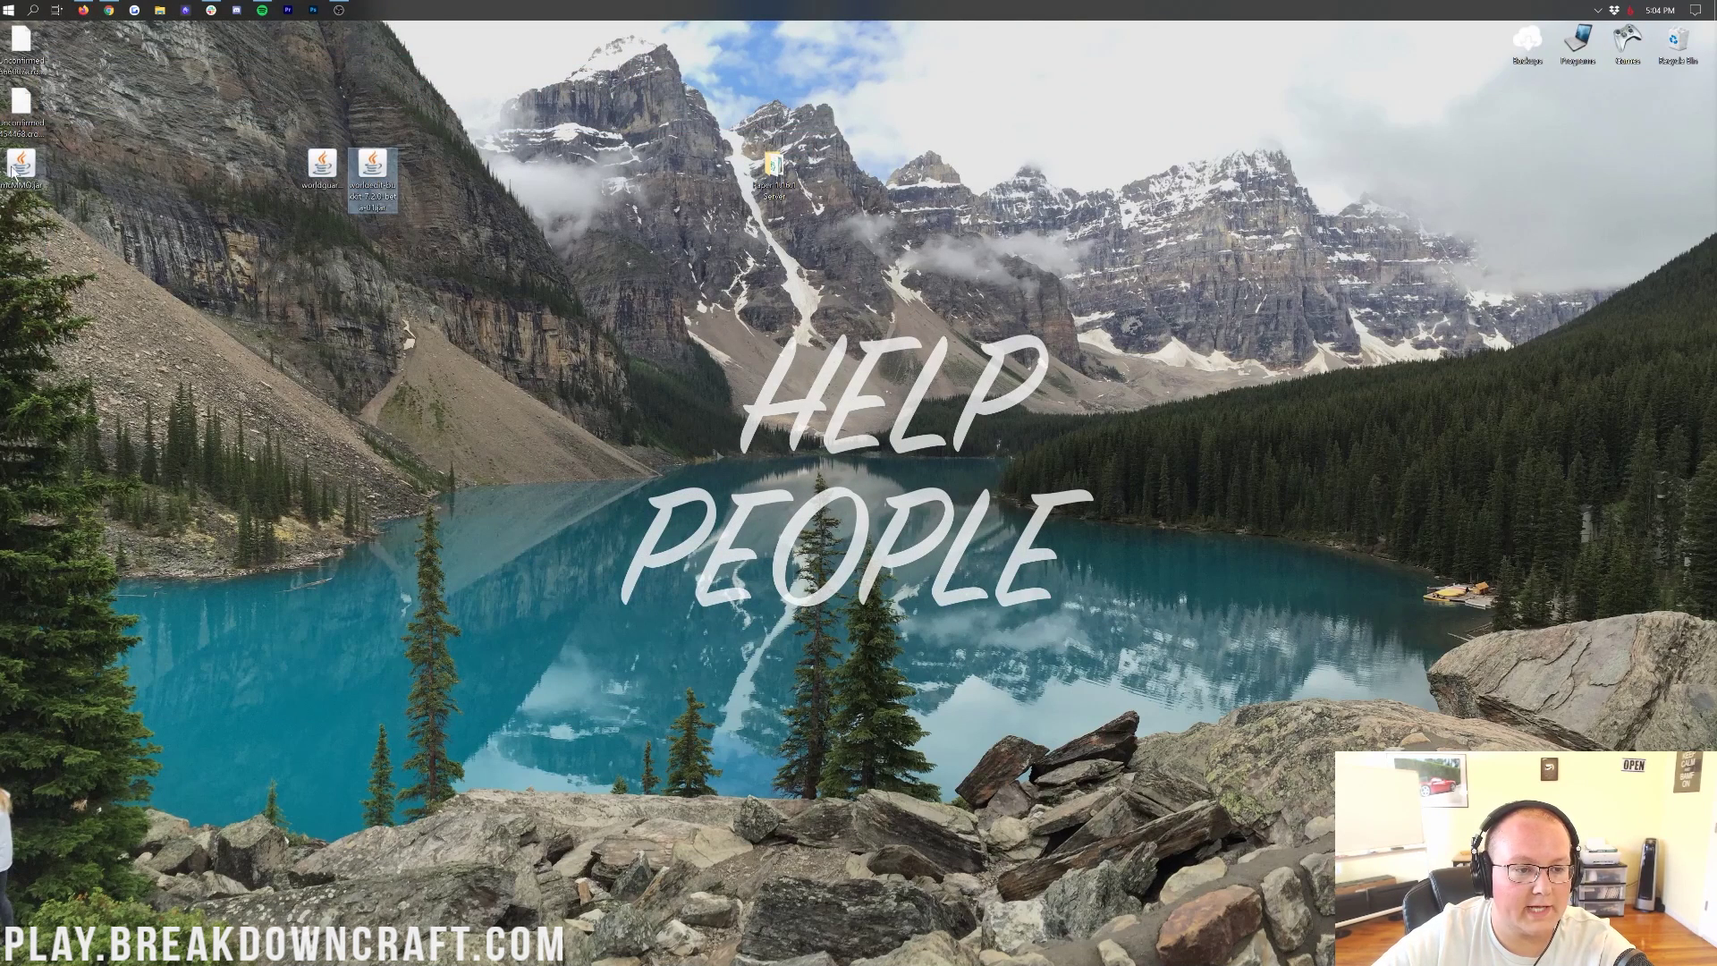
left_click_drag(20, 162, 260, 152)
left_click_drag(81, 152, 8, 25)
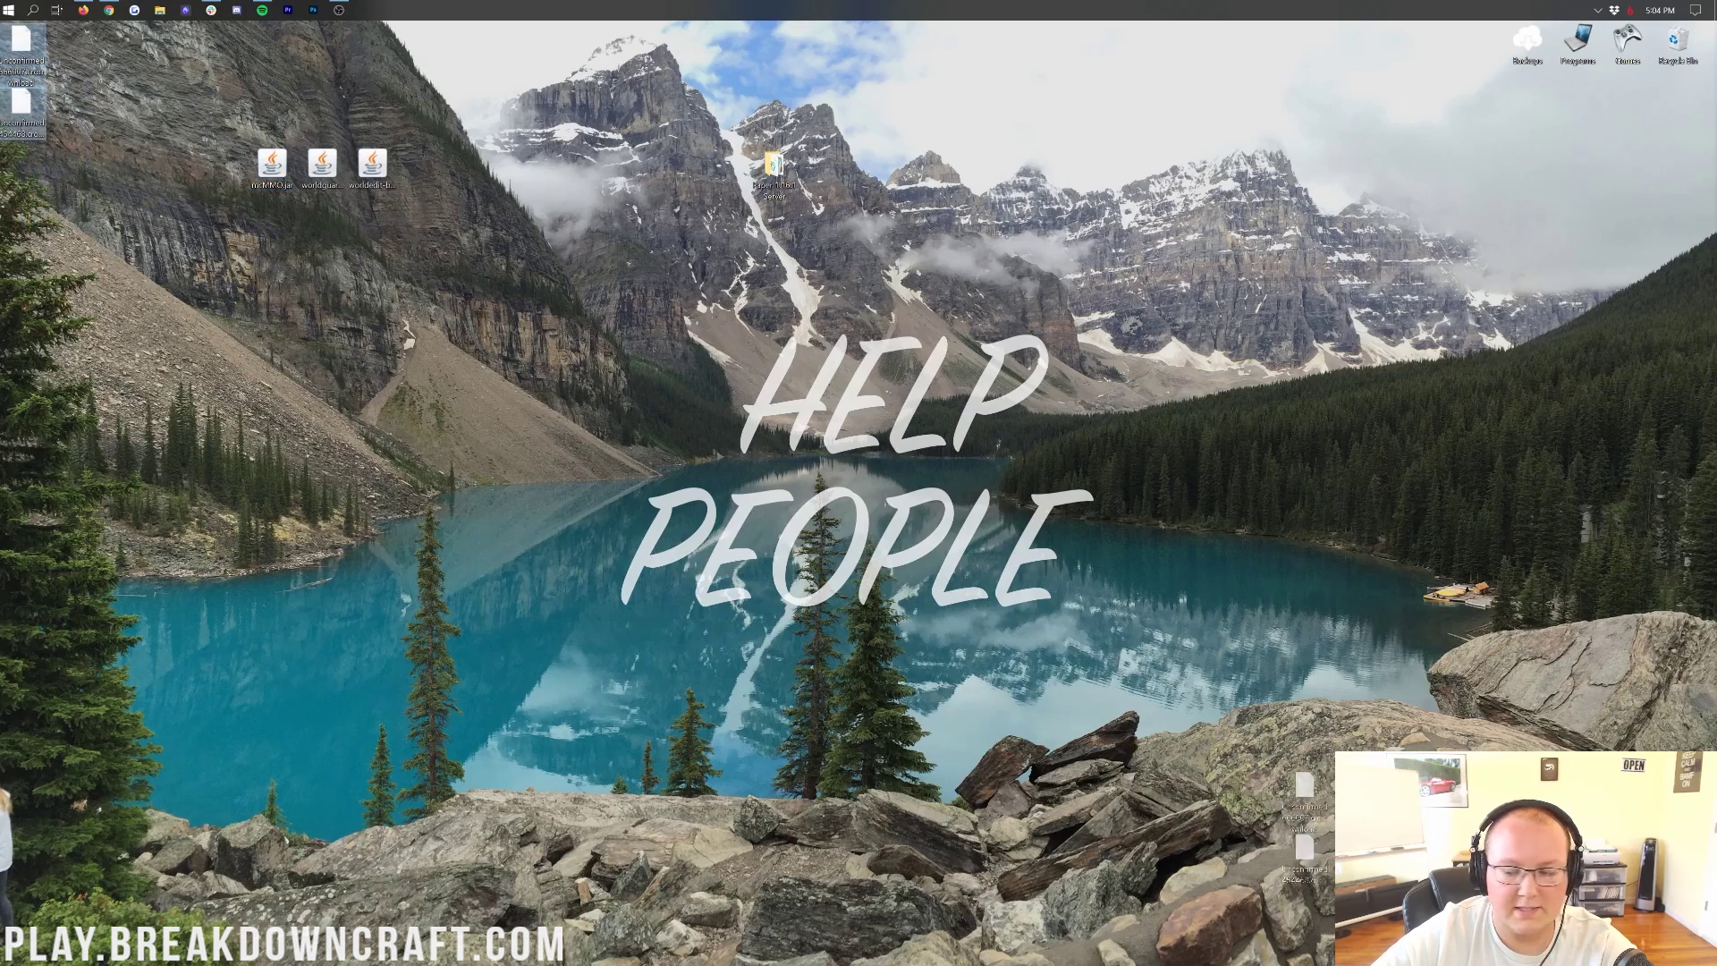
key("Delete")
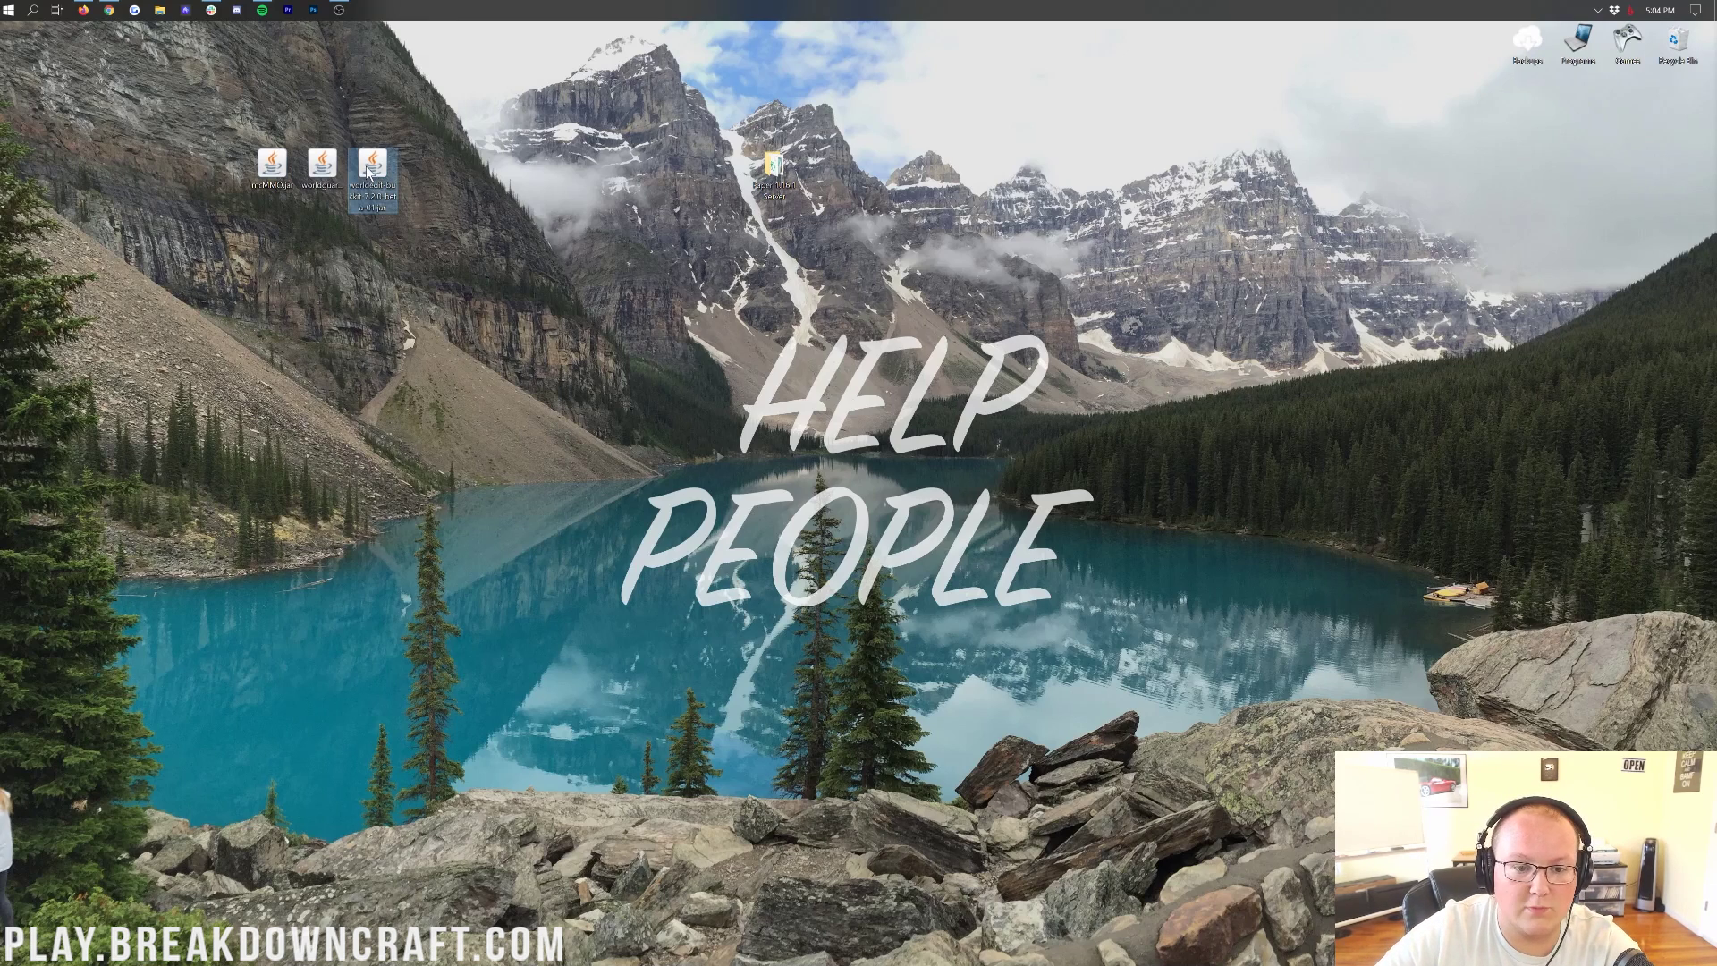
left_click(385, 228)
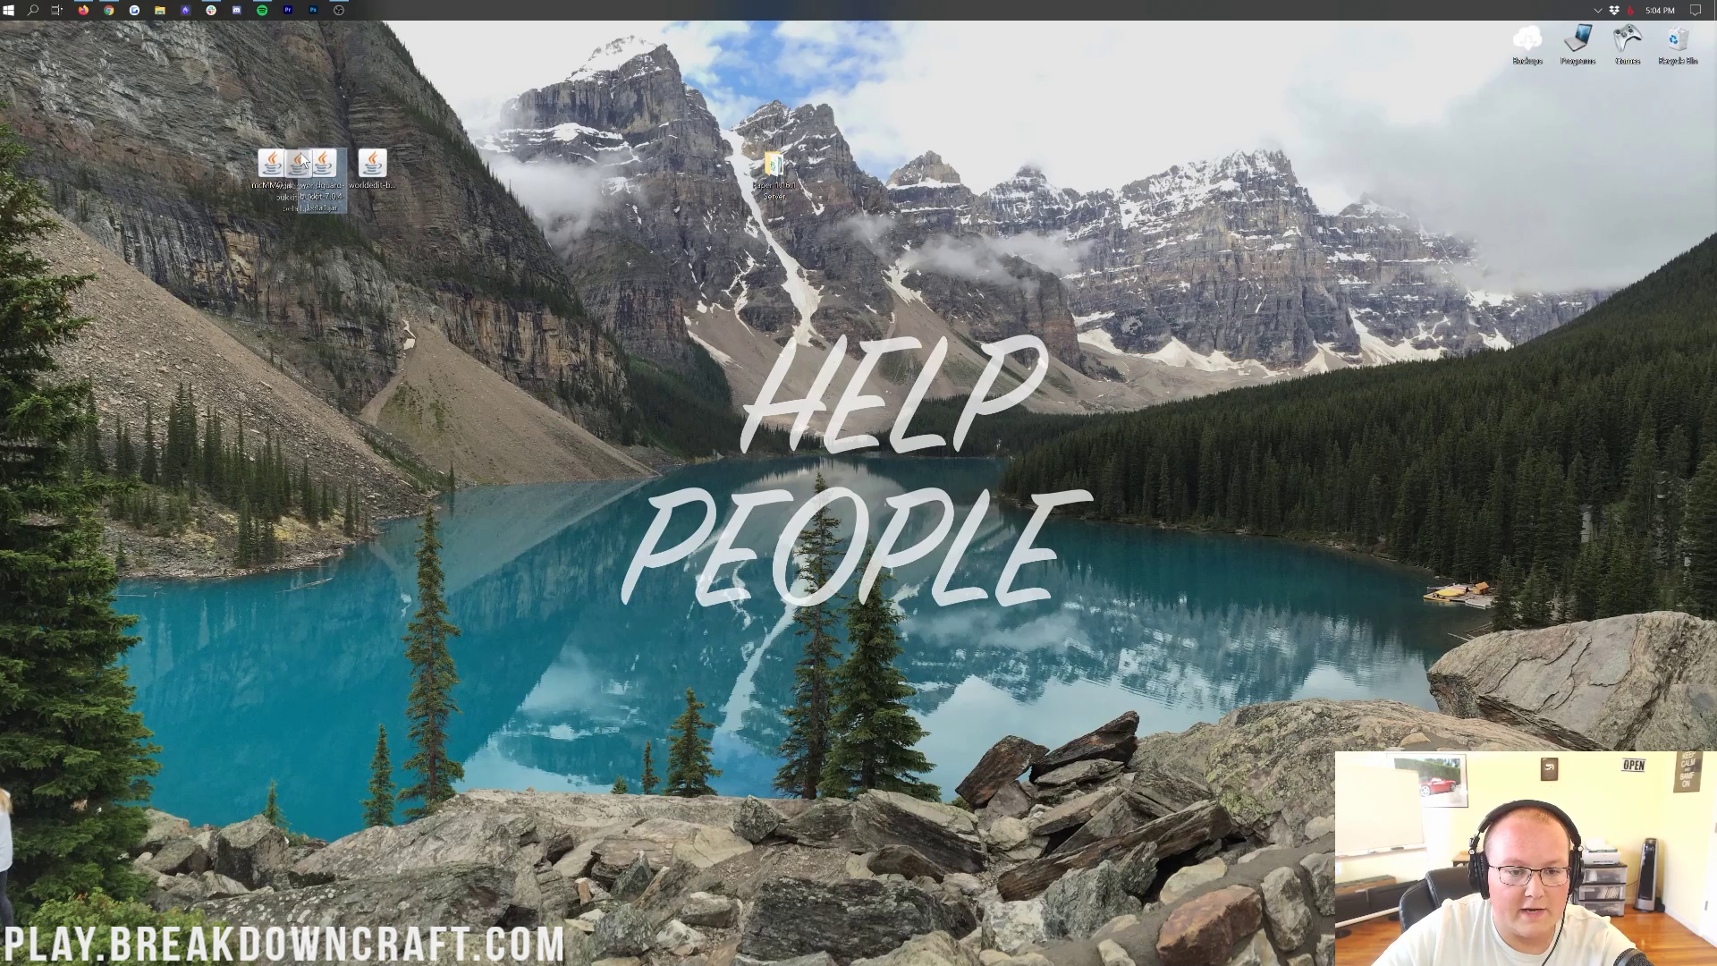
left_click(337, 170)
left_click(444, 281)
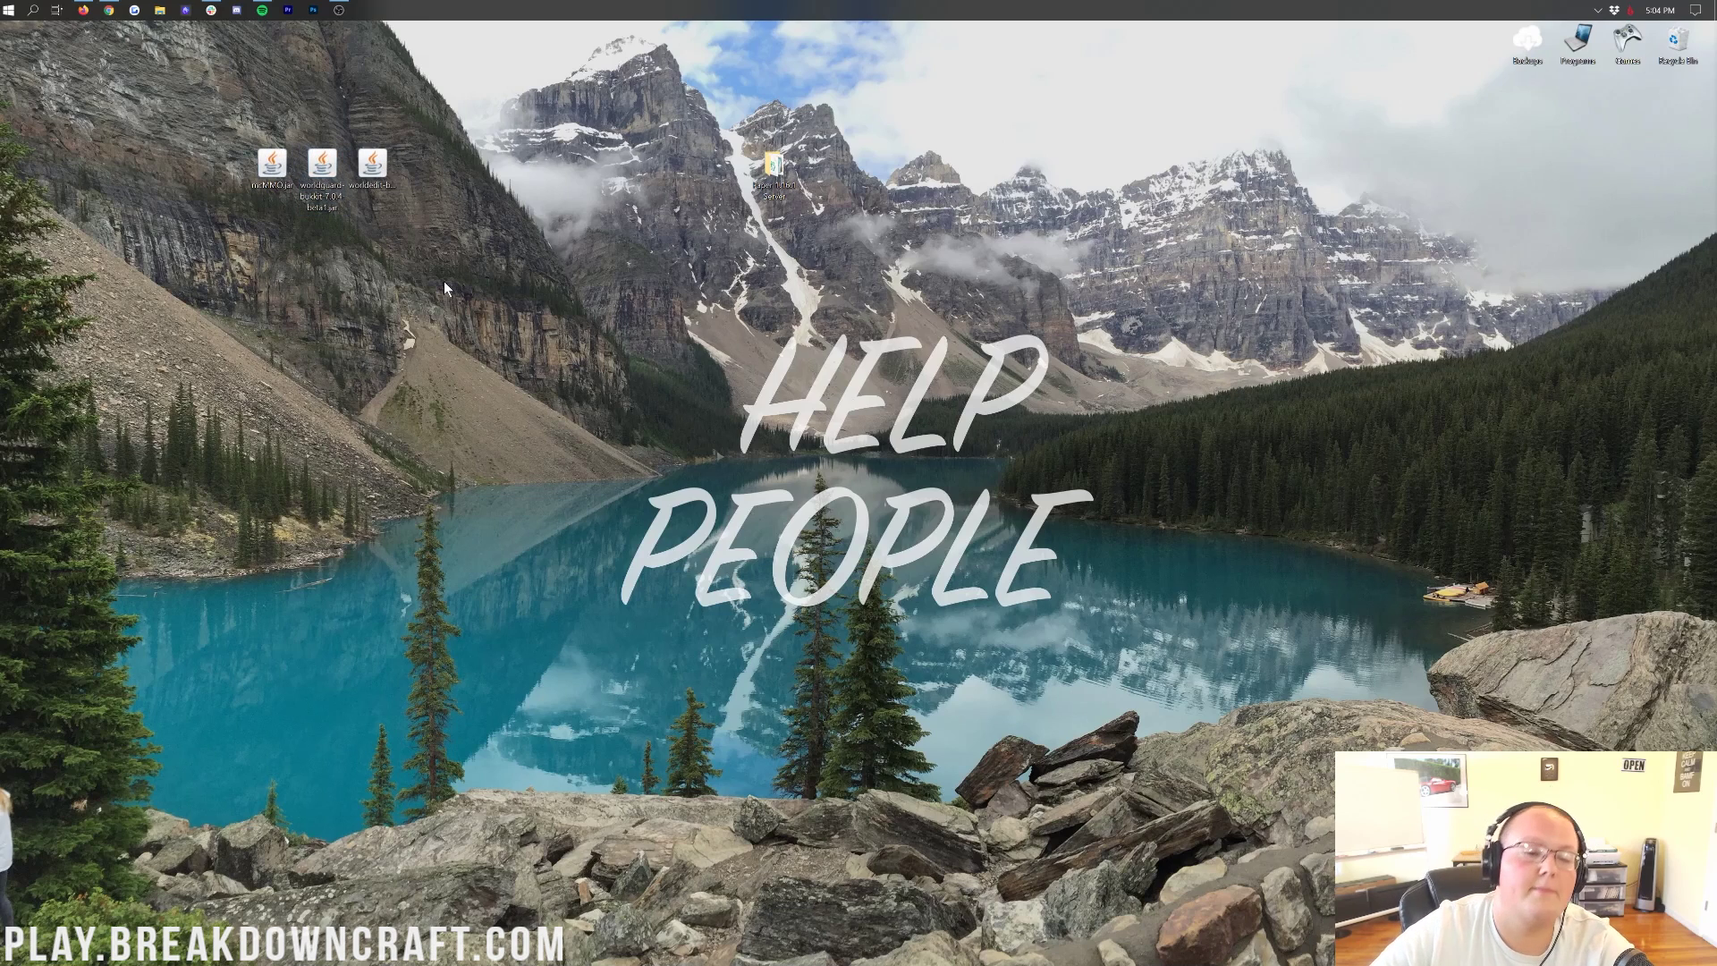
Step: Search Windows for the Downloads folder, view it alongside the three plugin JARs on the desktop and close it
left_click(5, 11)
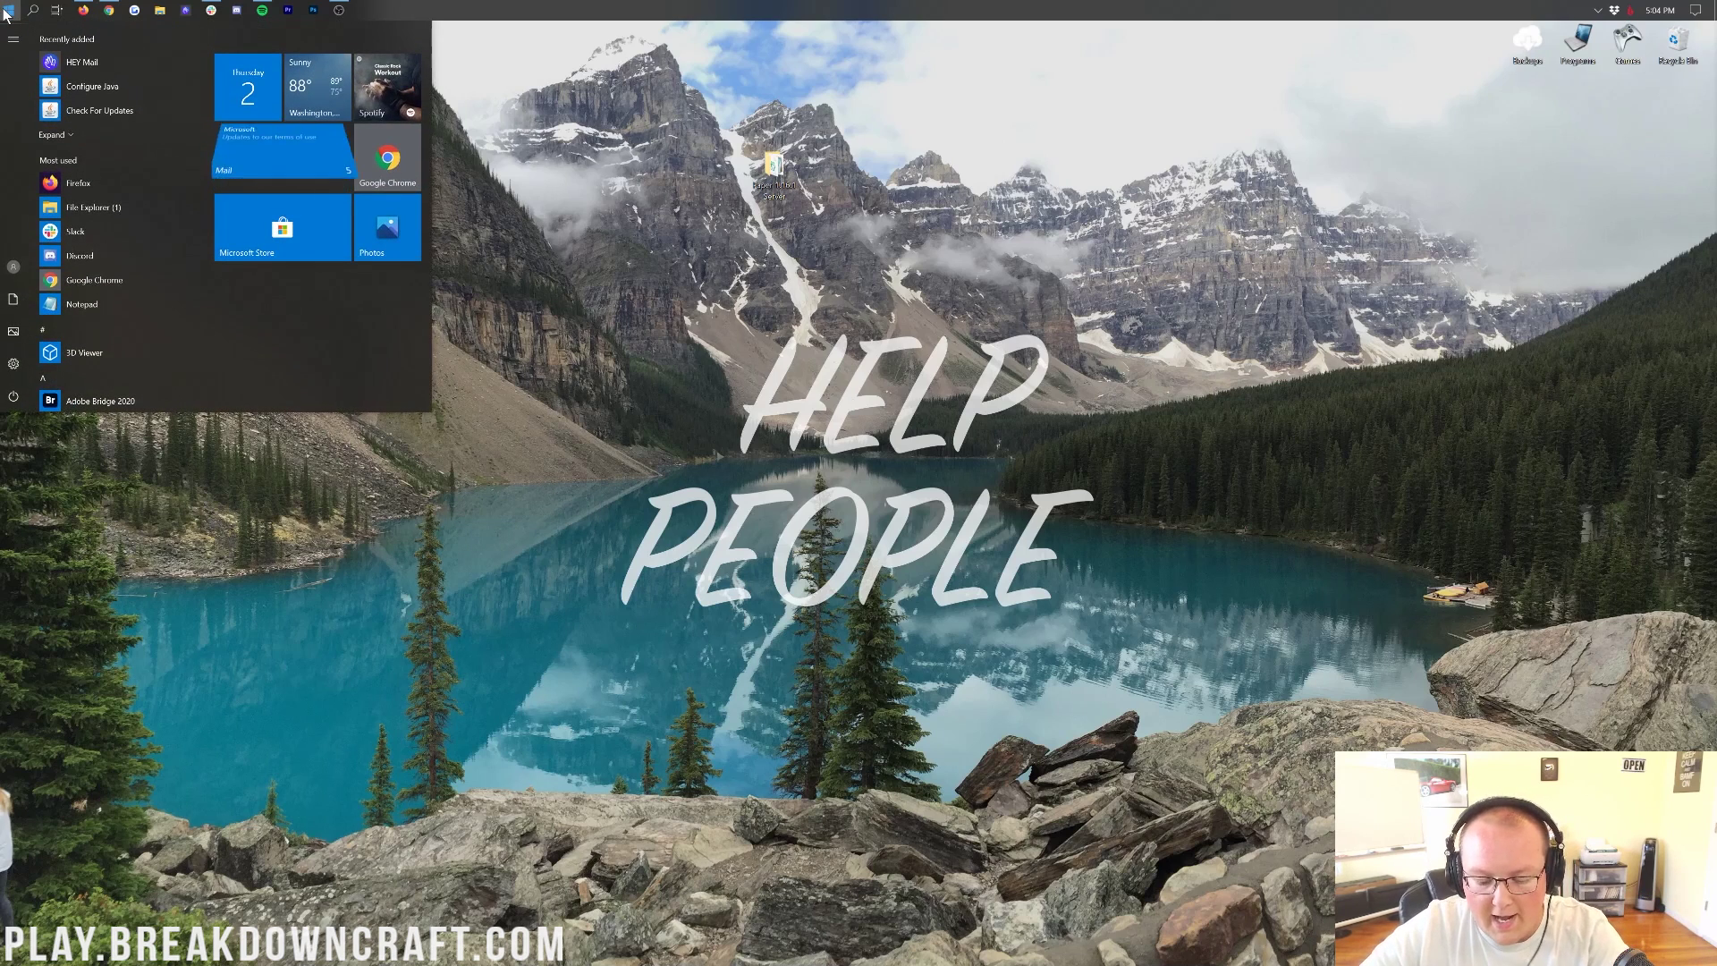
type("downlo")
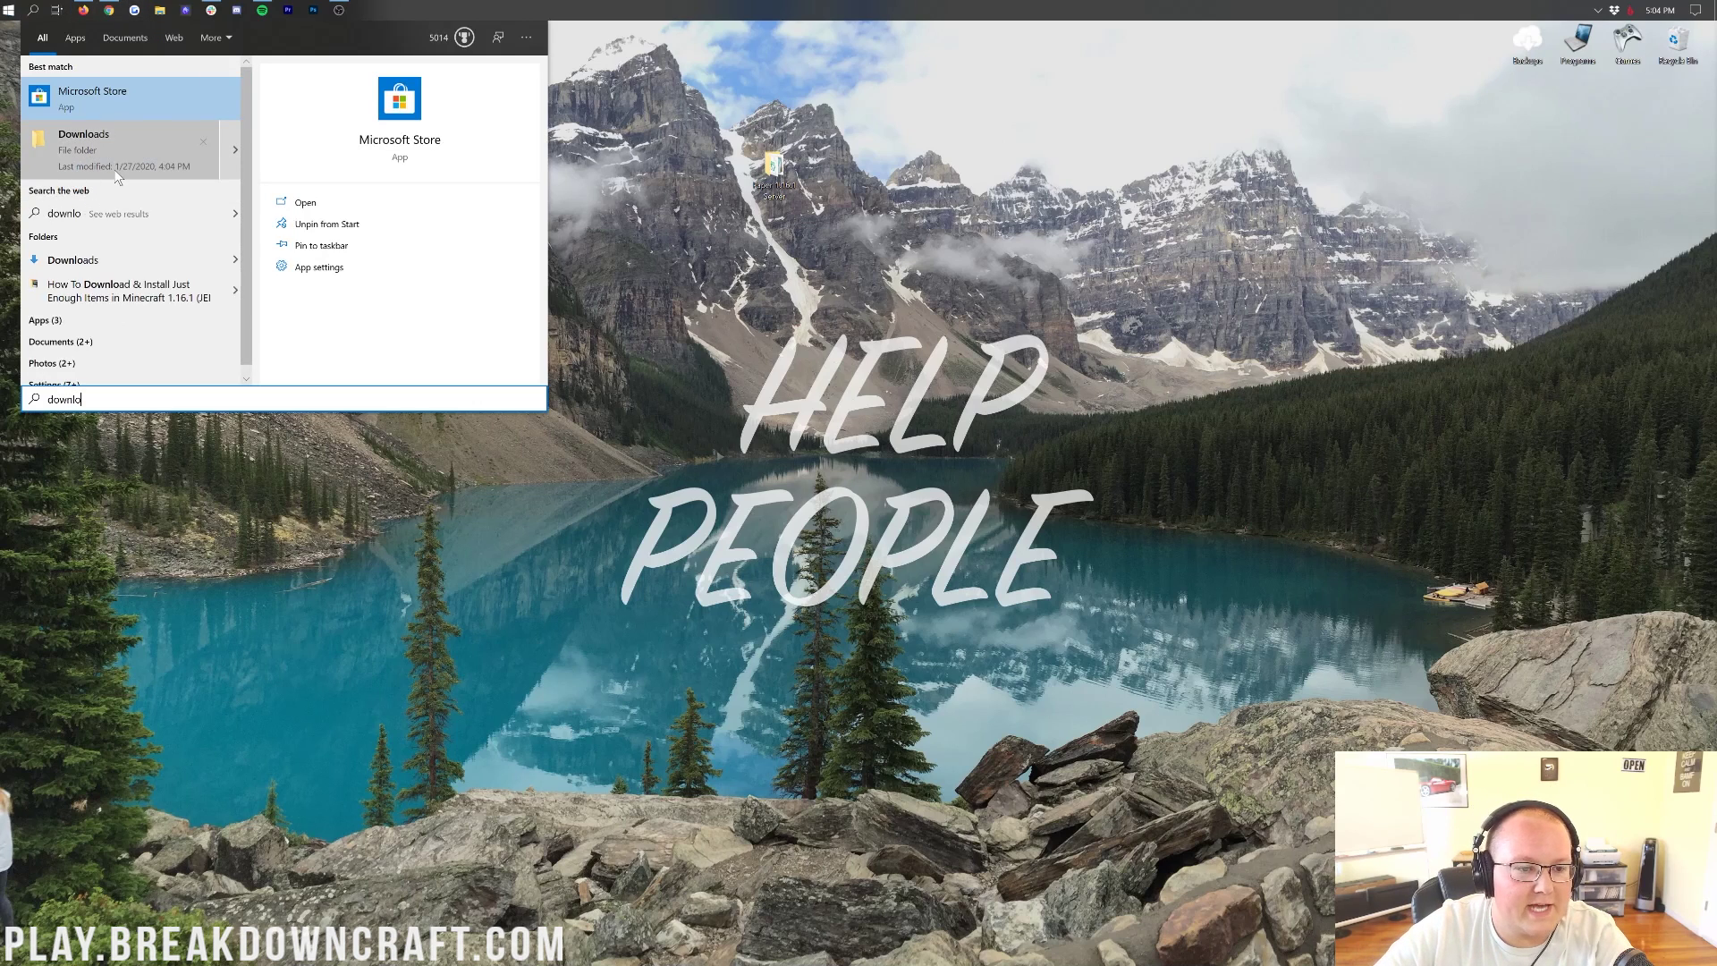
left_click(111, 152)
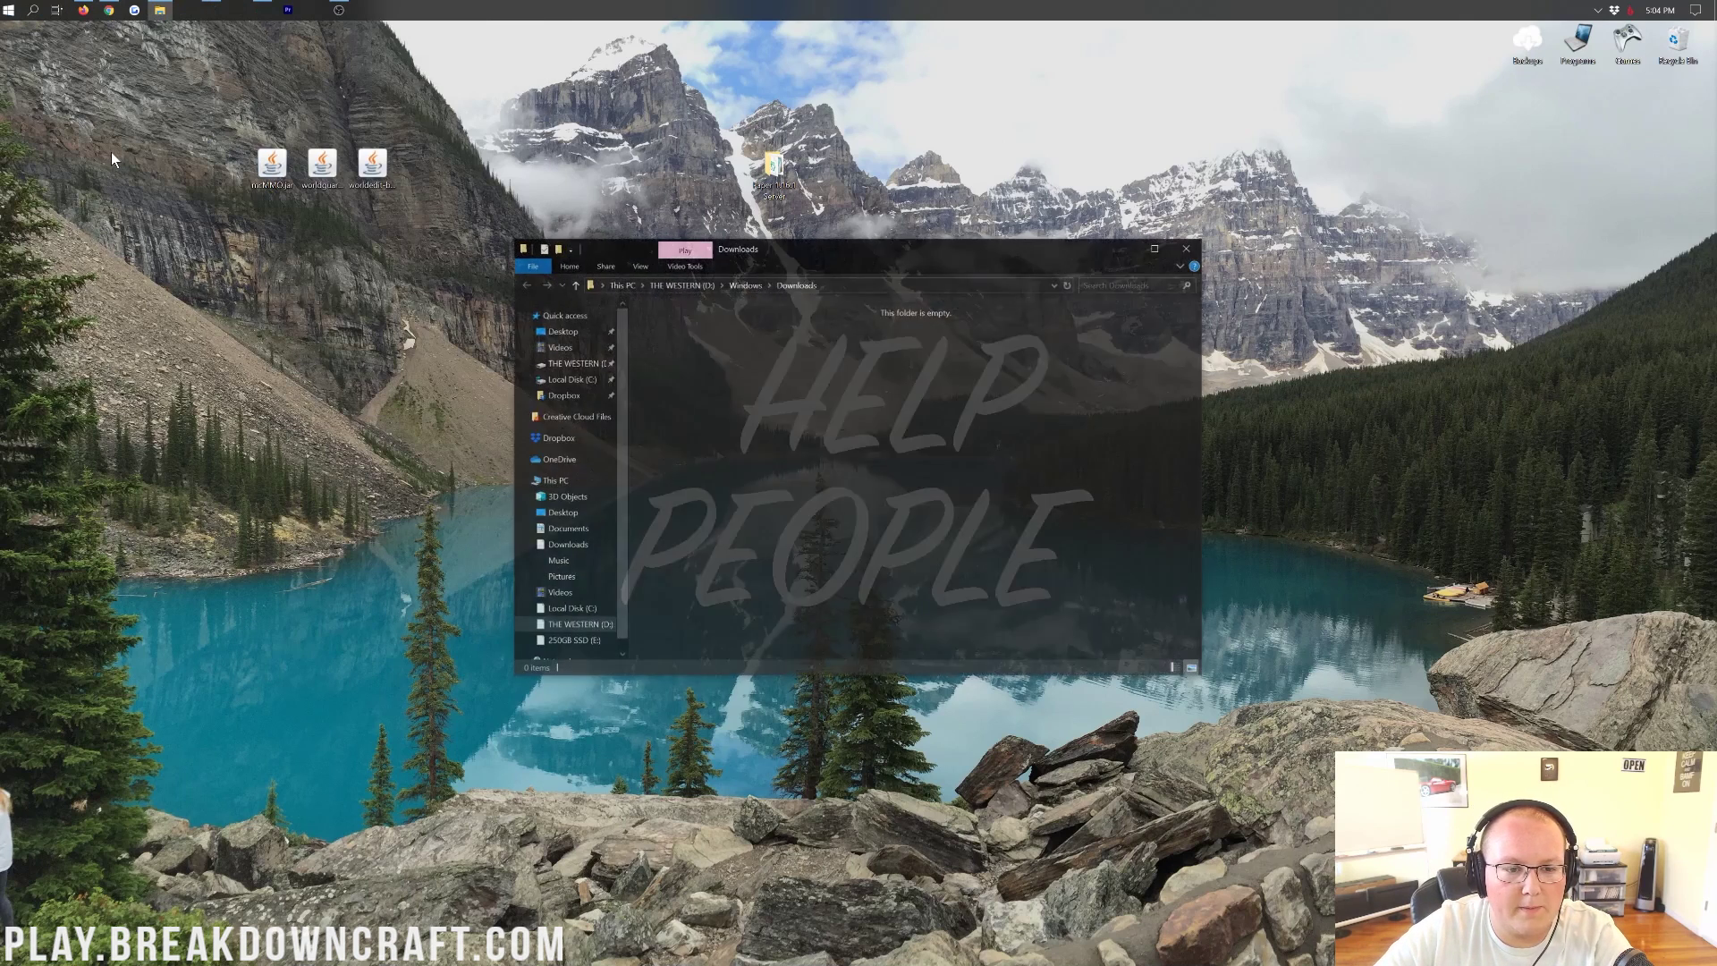
left_click_drag(241, 144, 440, 258)
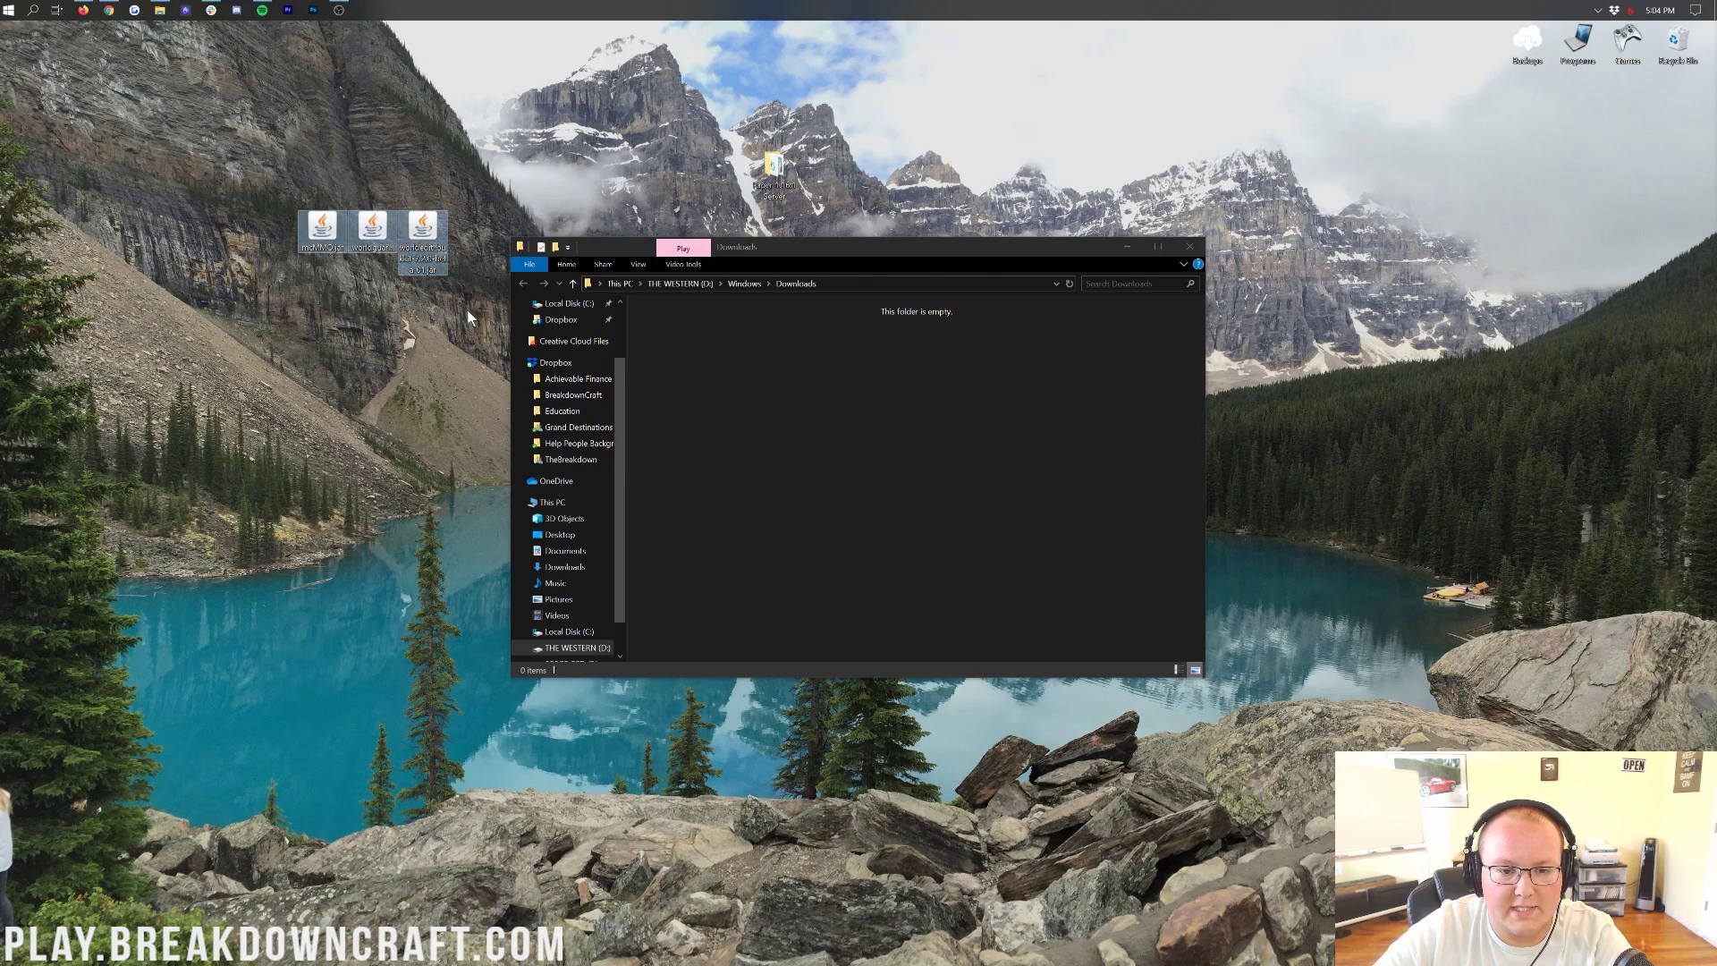
left_click(1190, 247)
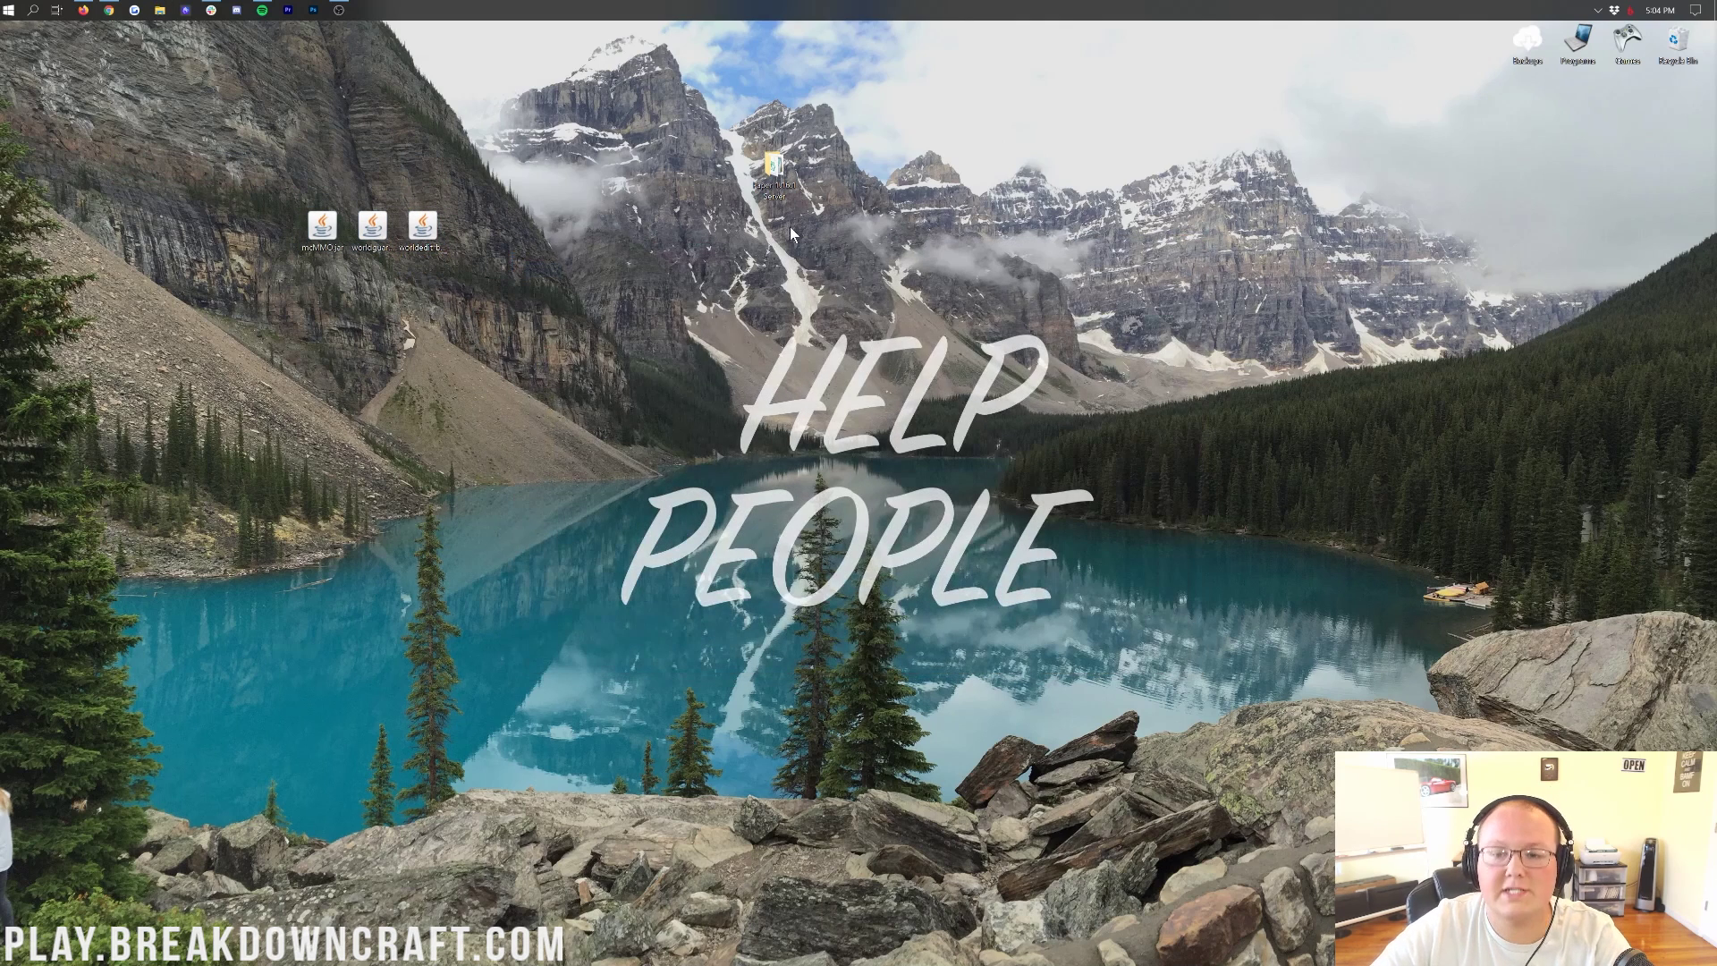
Step: Open the Paper 1.16.1 Server folder and move the three plugin JARs next to its icon on the desktop
double_click(775, 171)
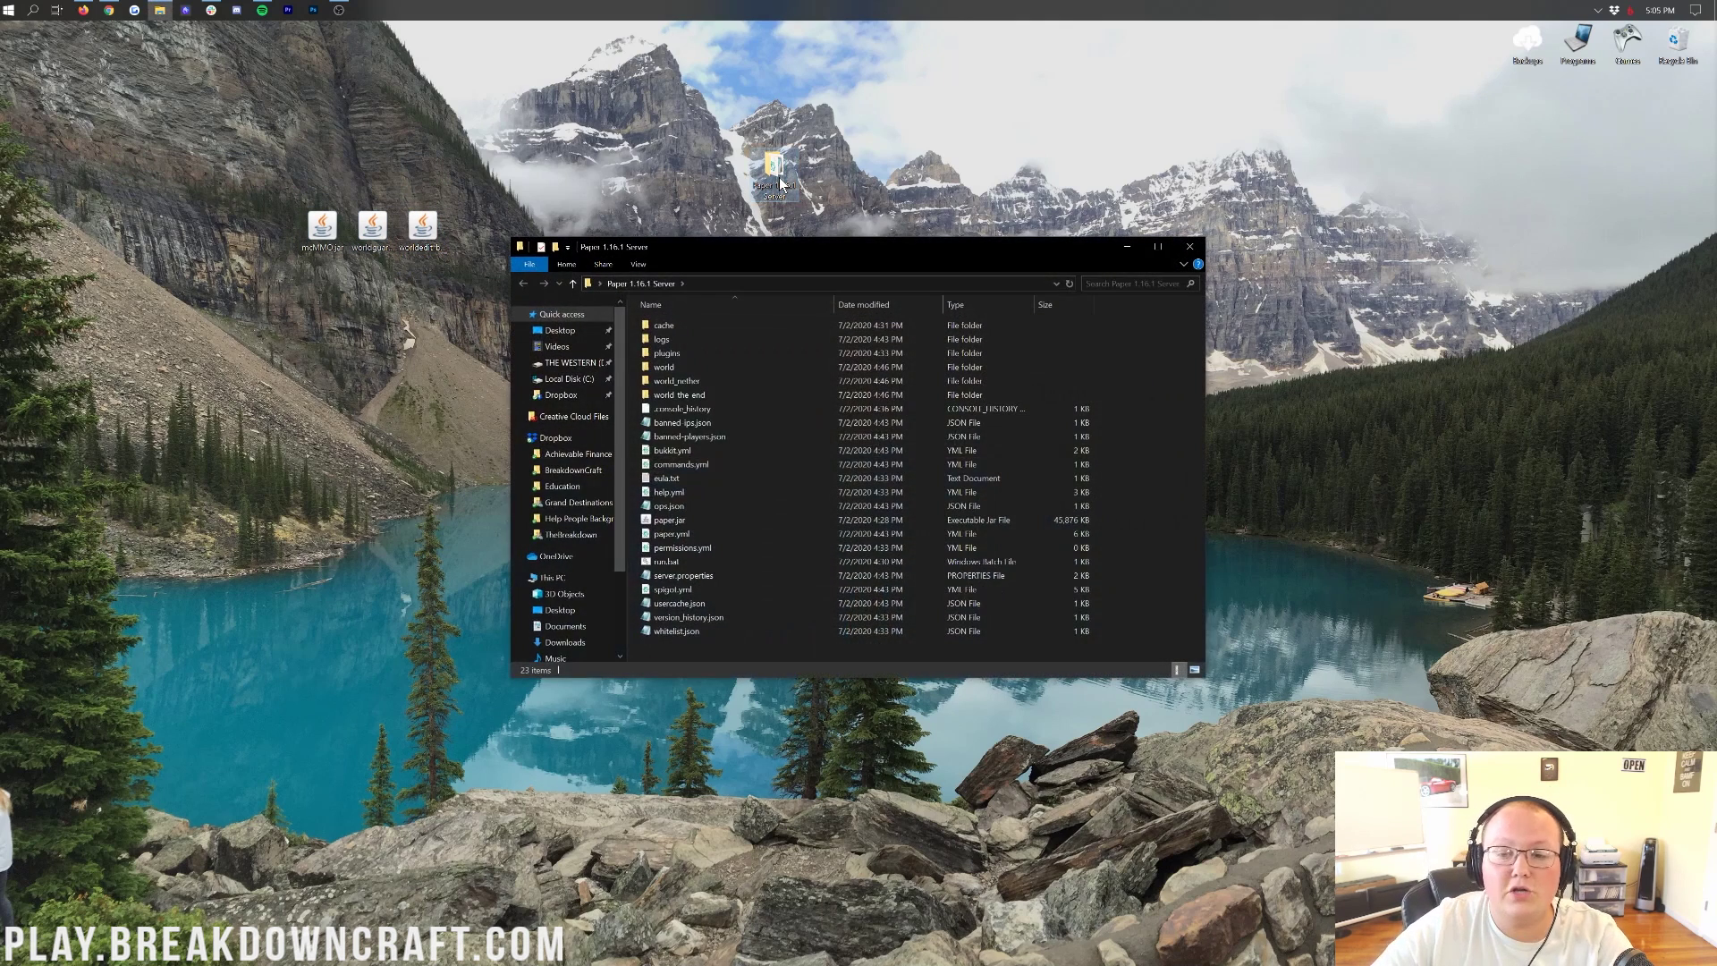
mouse_move(556, 159)
left_mouse_down()
mouse_move(325, 235)
mouse_move(560, 193)
left_mouse_up()
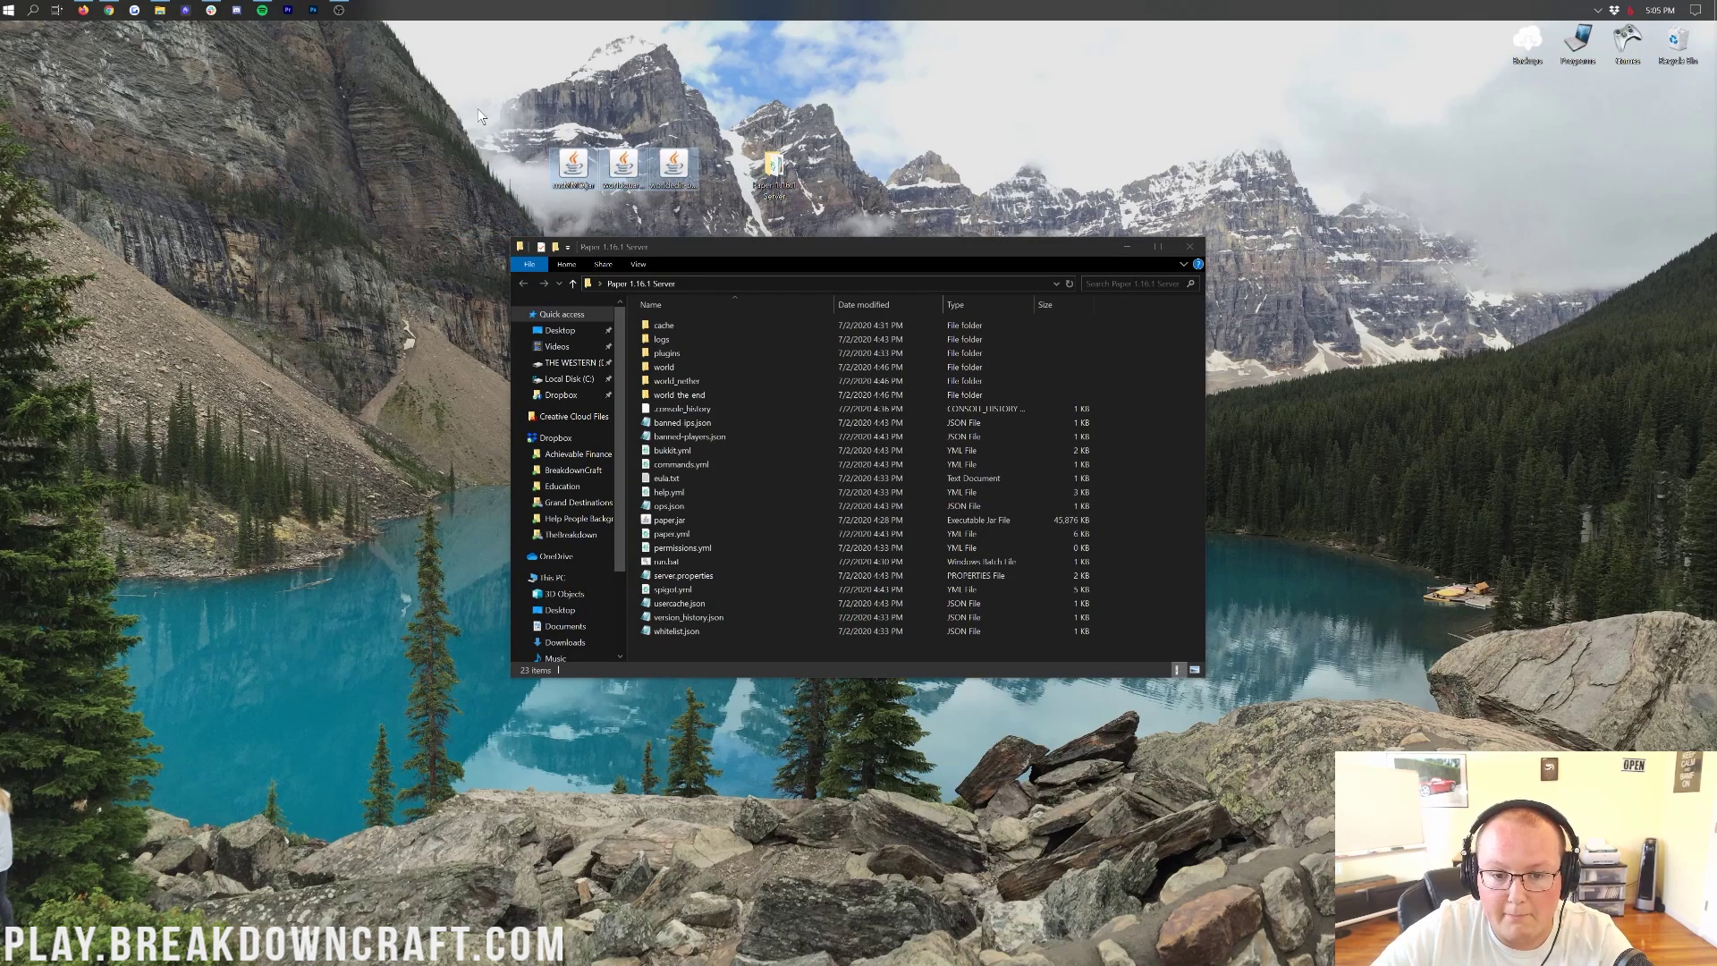
left_click(535, 142)
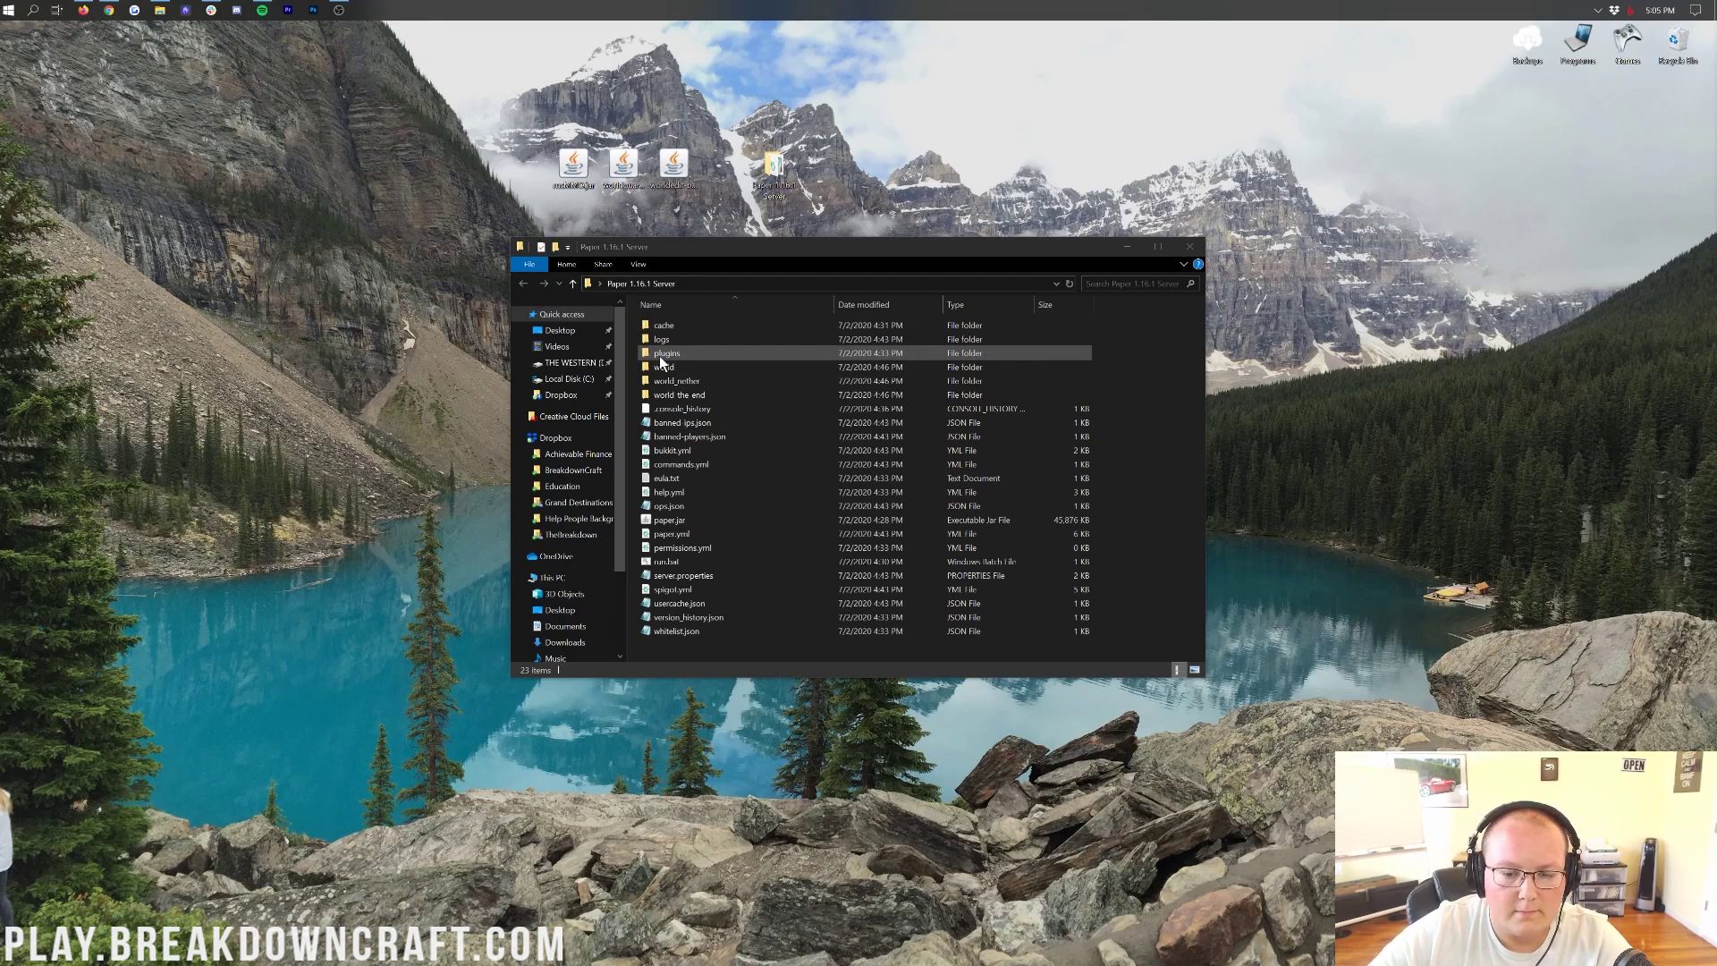
left_click(1189, 246)
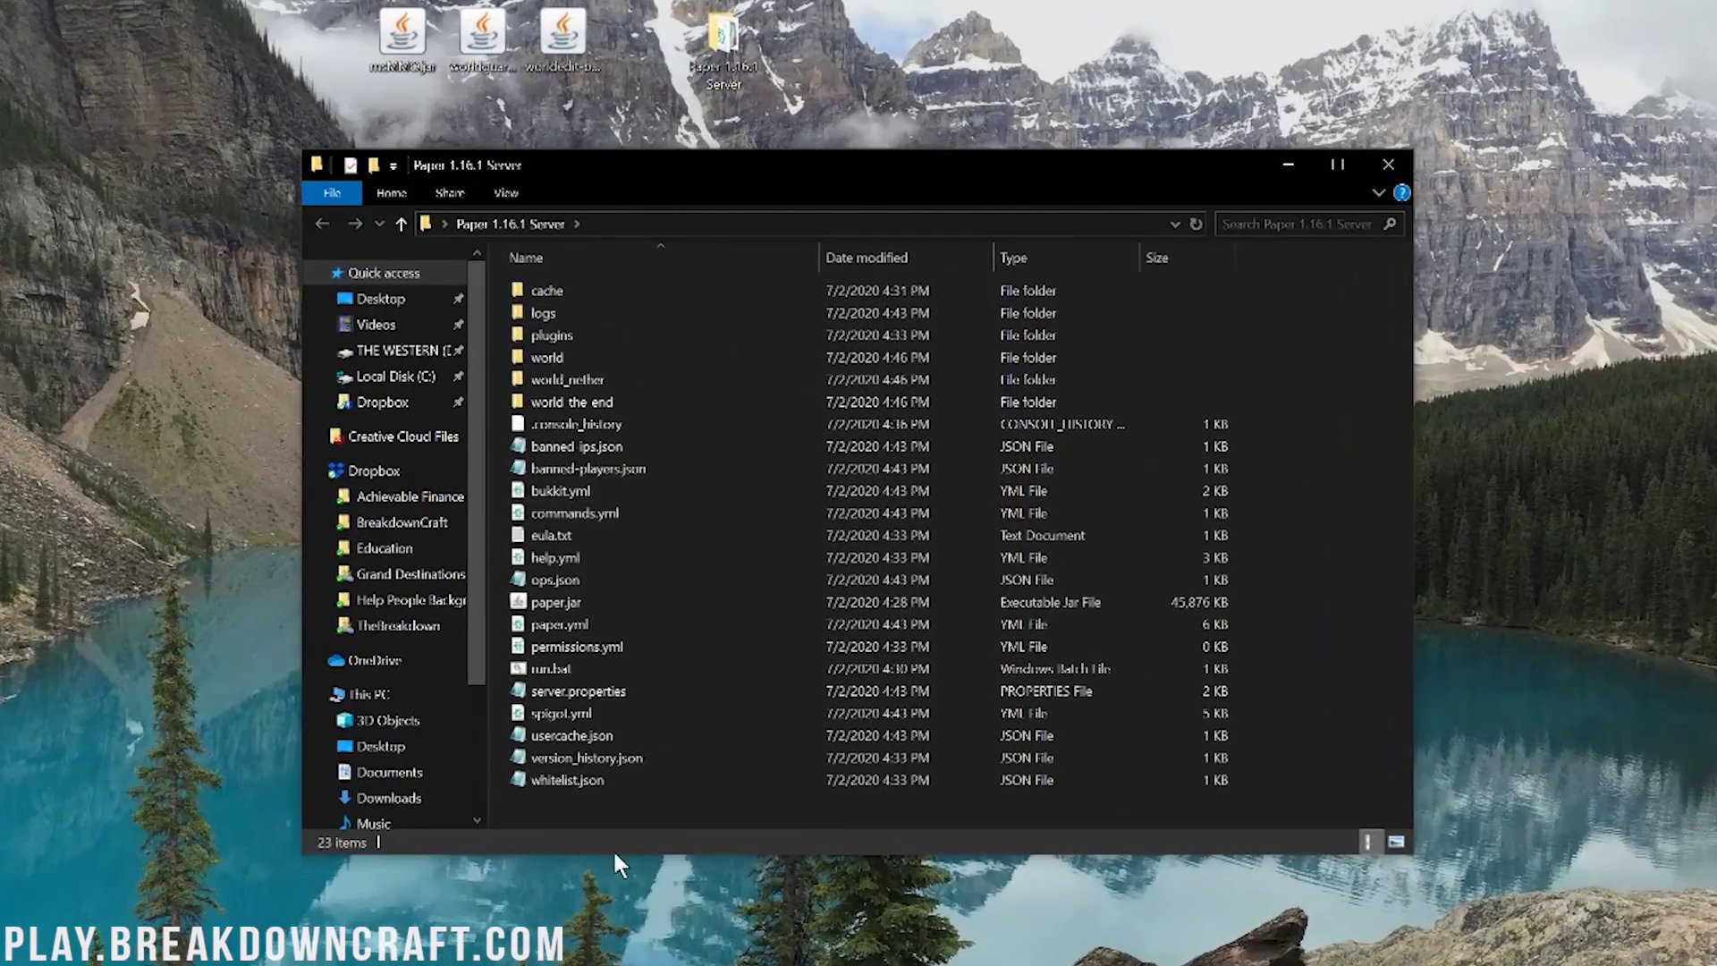
Step: Move the mcMMO, WorldGuard and WorldEdit JARs from the desktop into the server's plugins folder
left_click(644, 327)
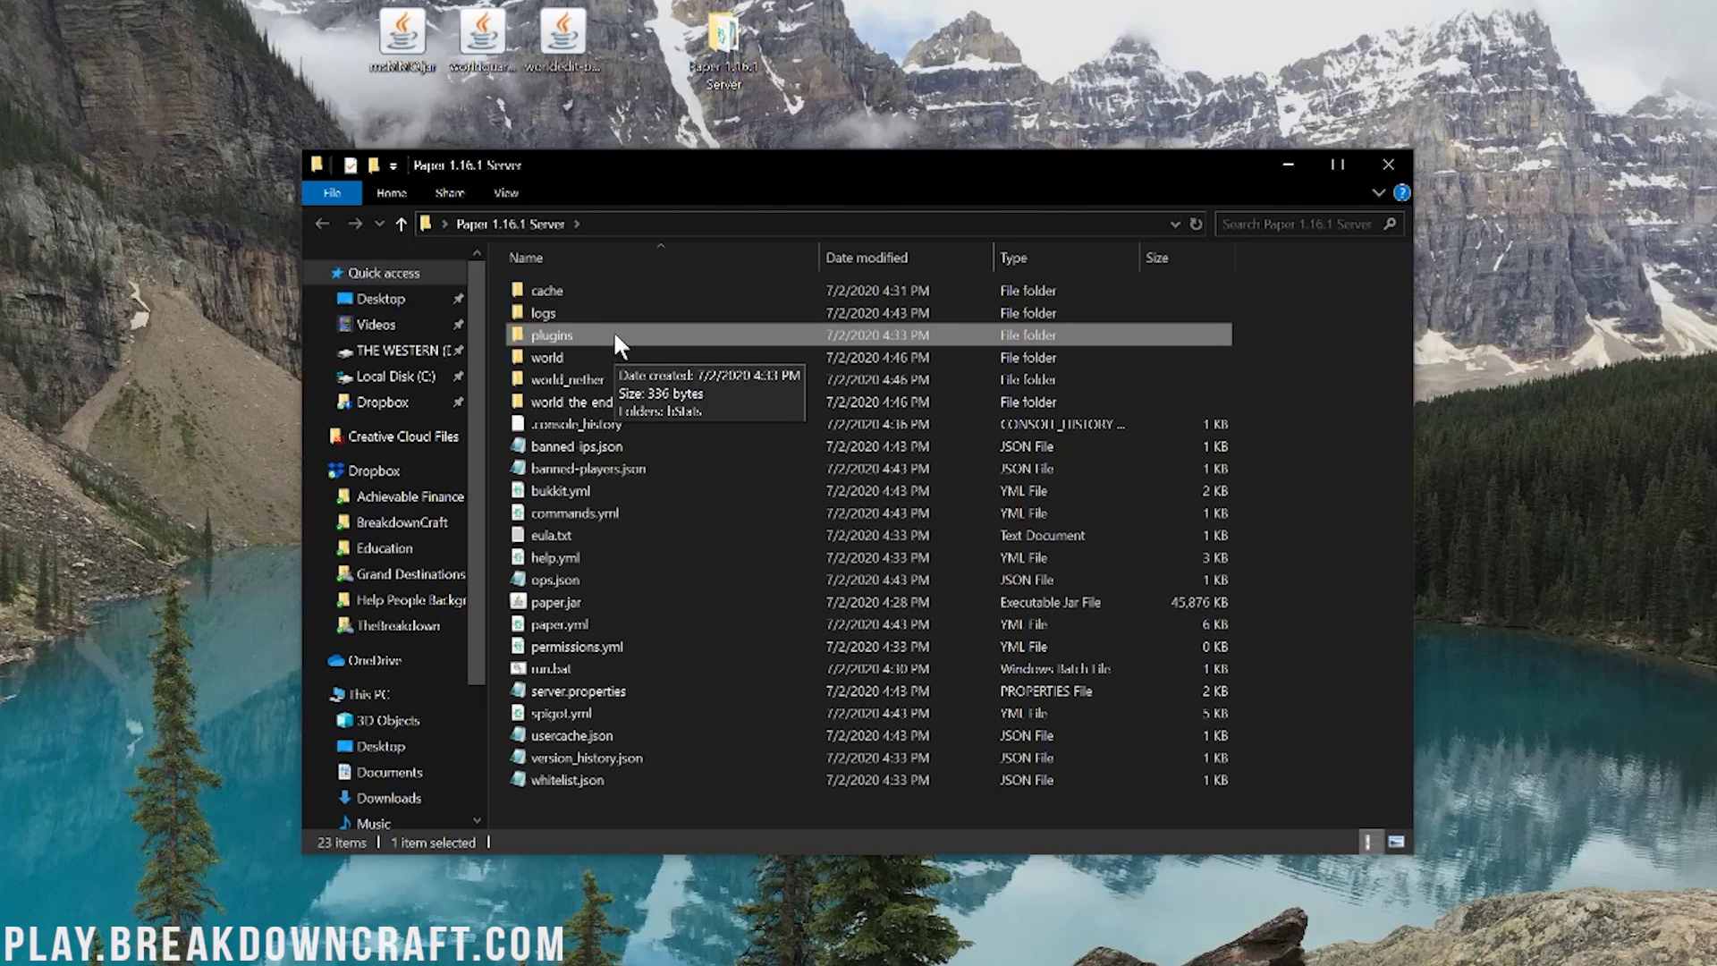
double_click(614, 335)
left_click(372, 35)
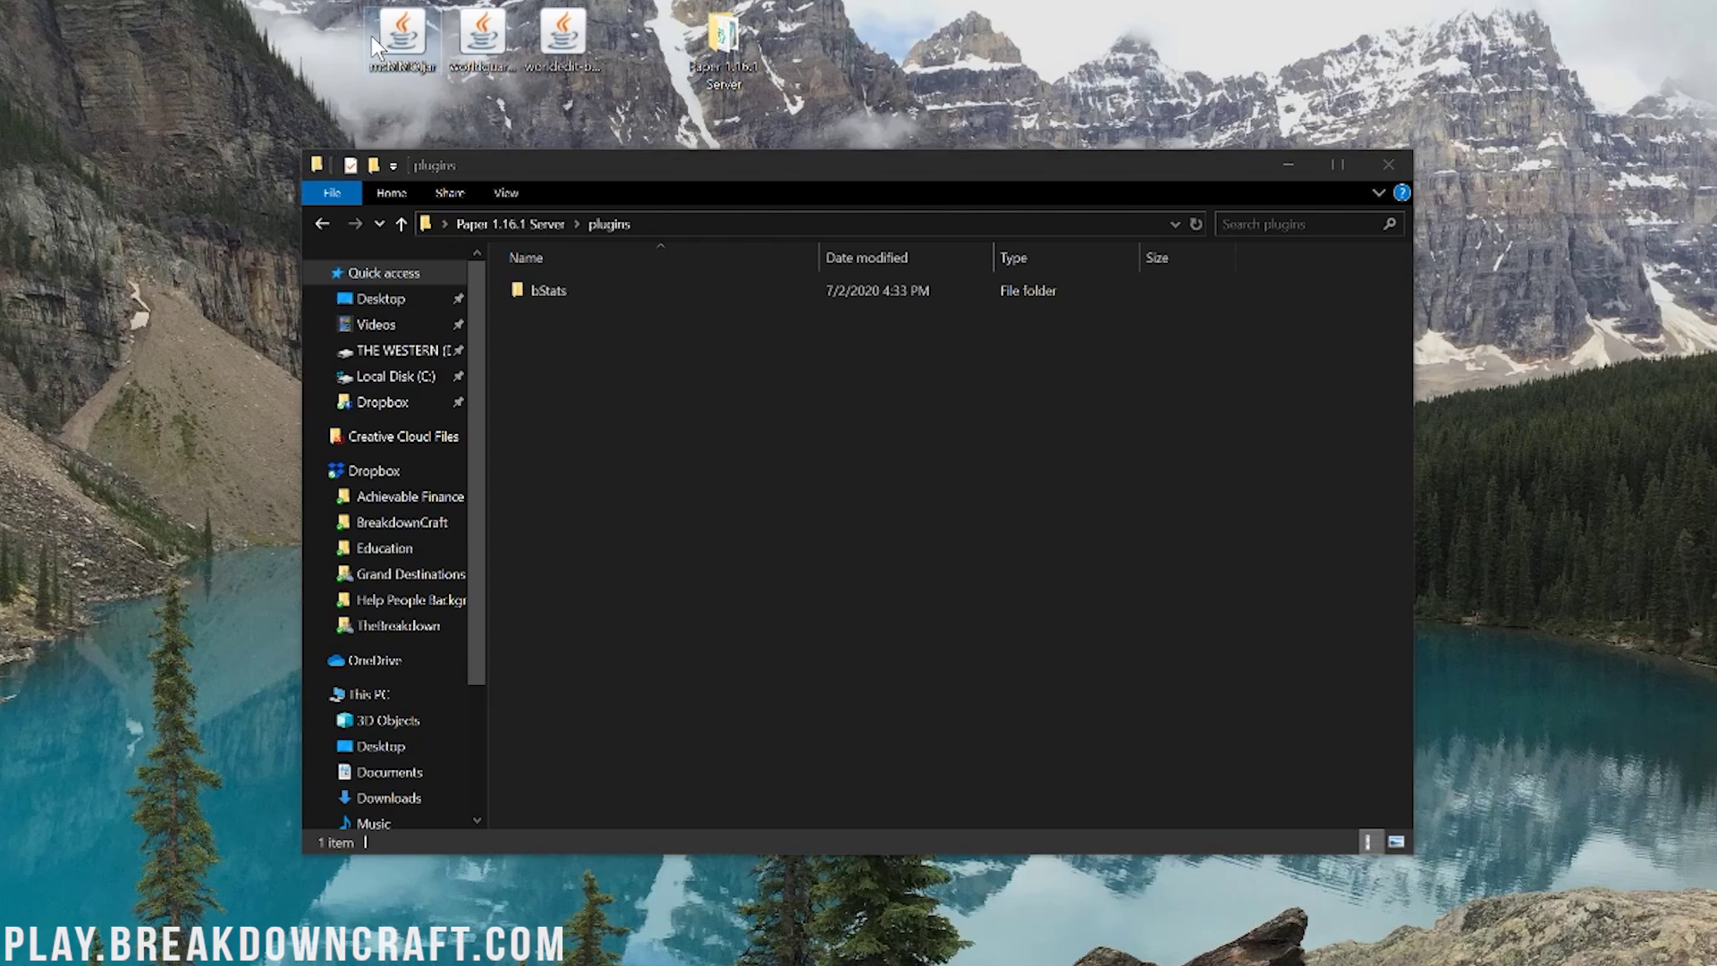
left_click(483, 36)
left_click(569, 34, "ctrl")
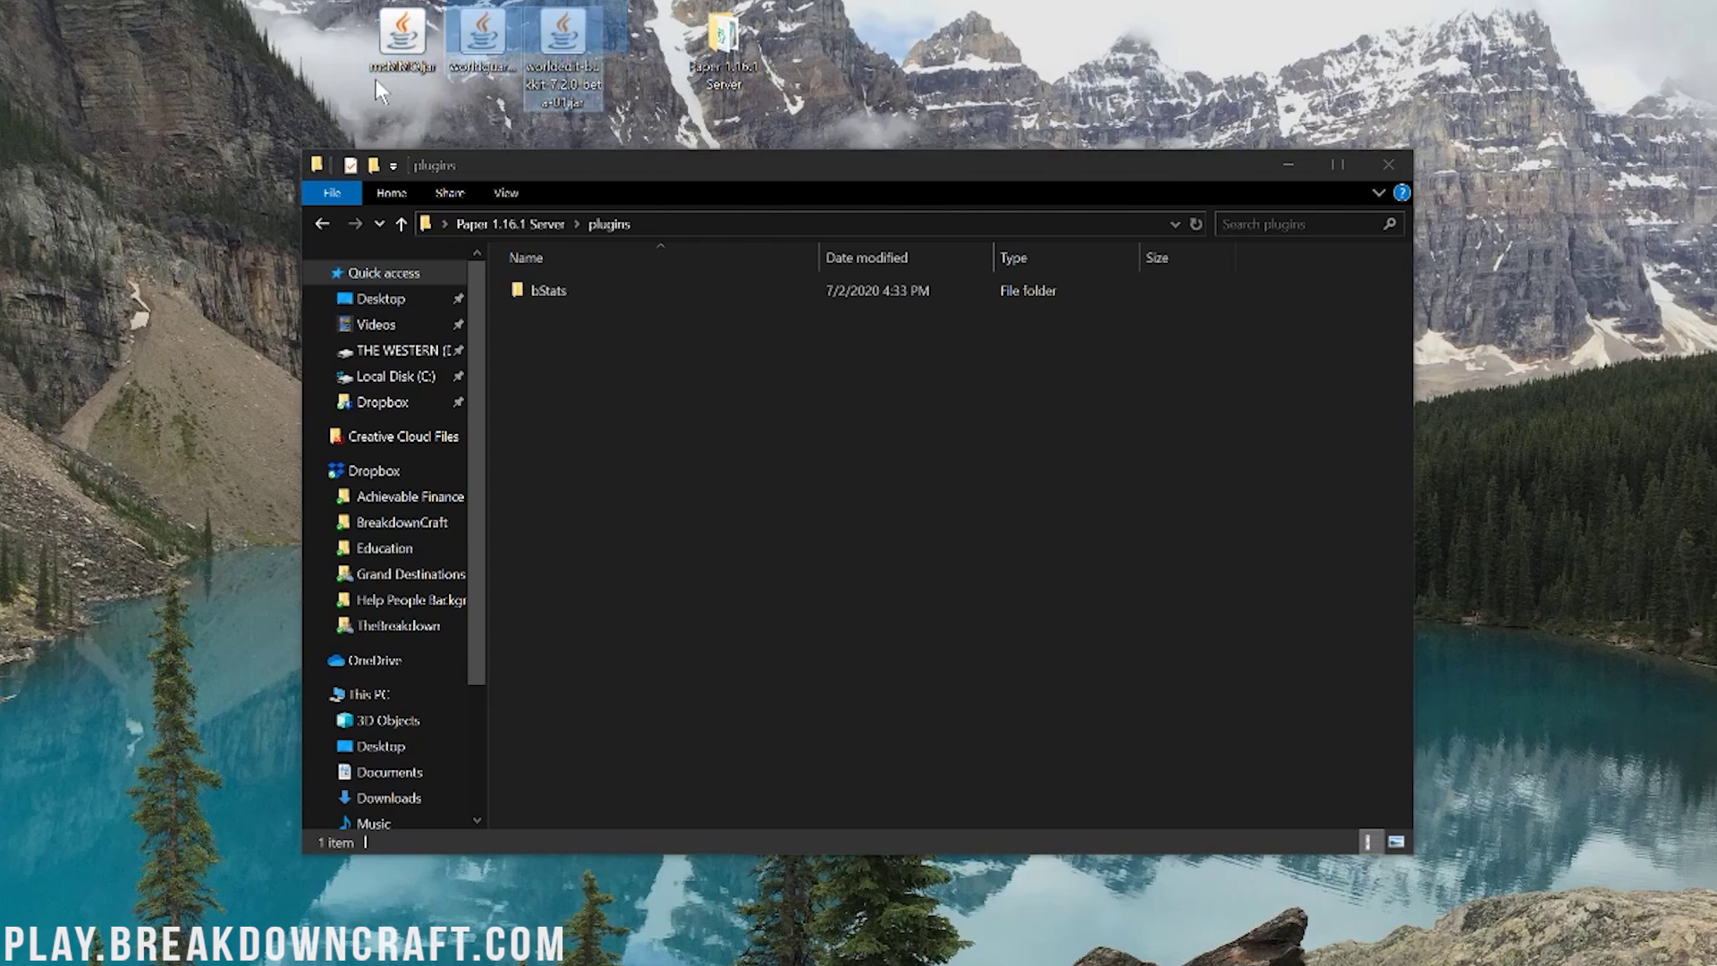
left_click(415, 51, "ctrl")
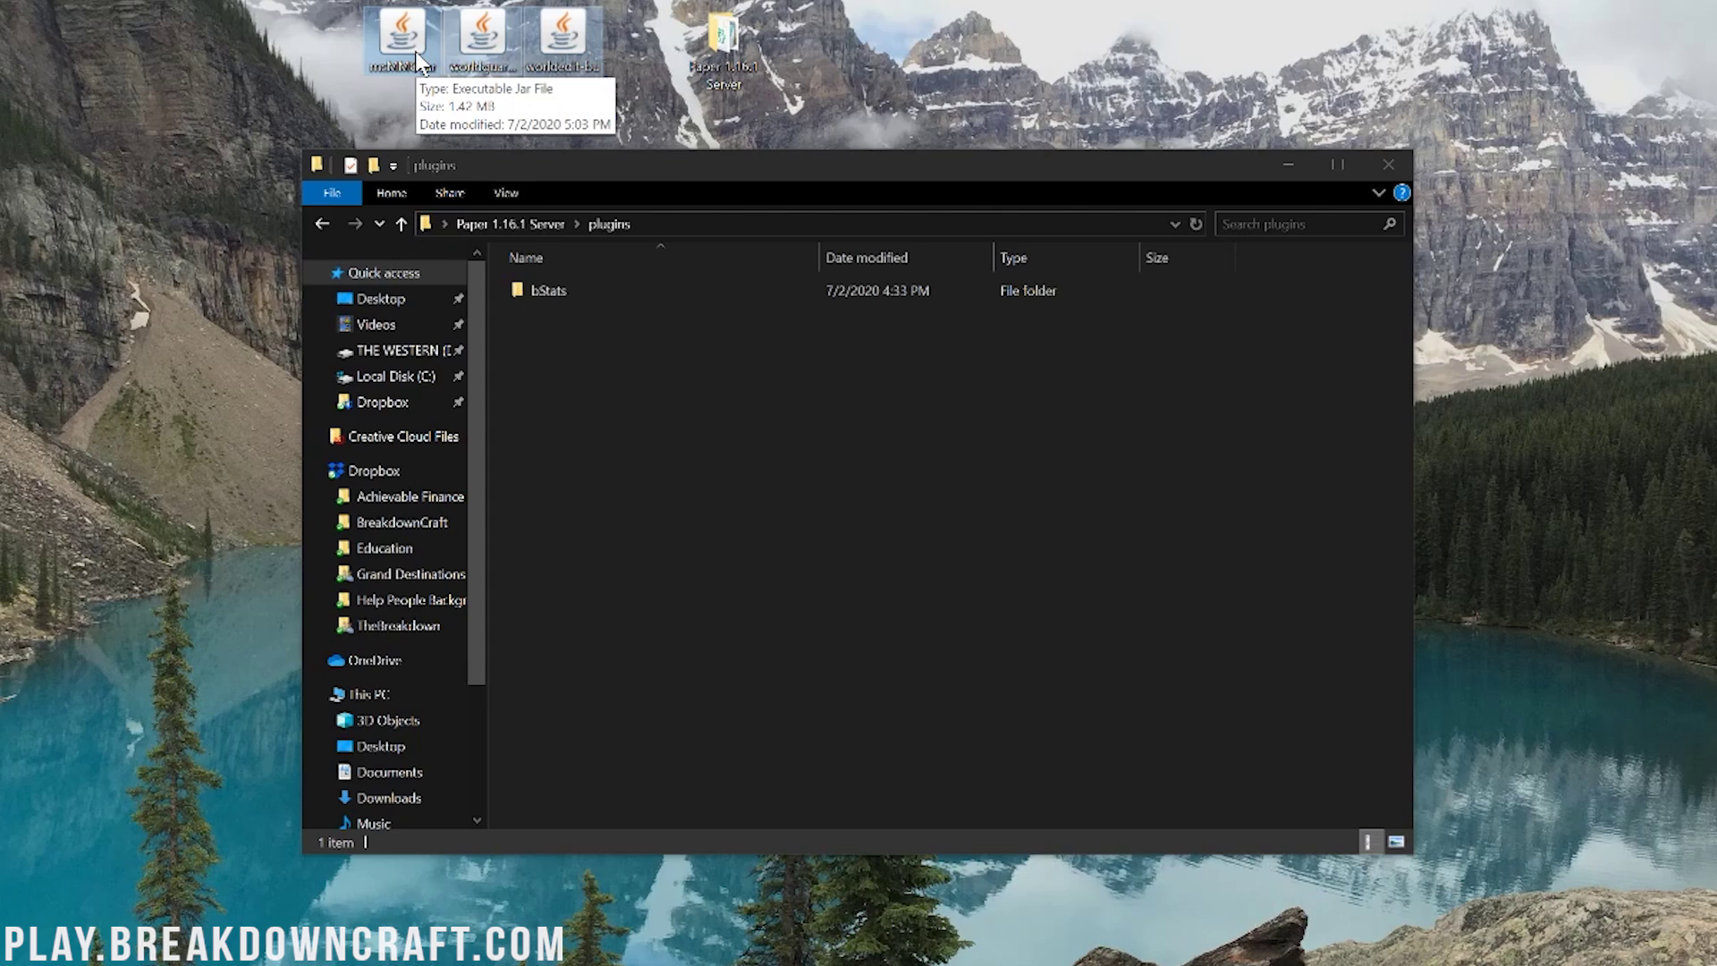
left_click_drag(415, 51, 787, 476)
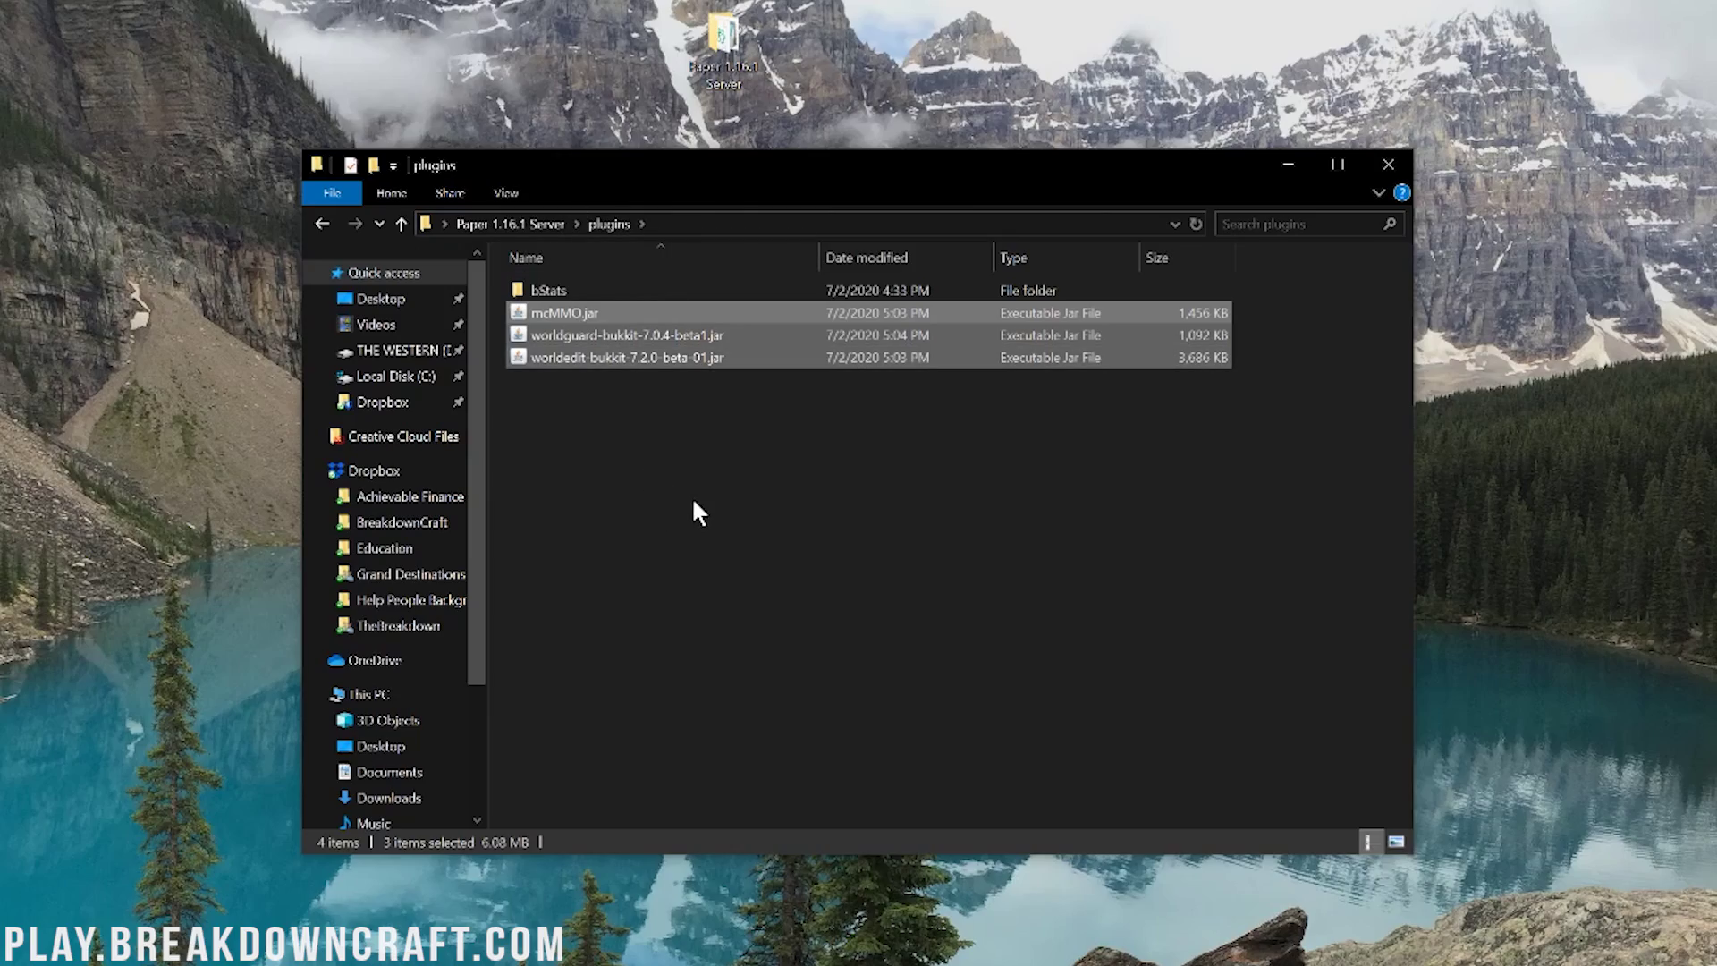
Step: Start the Minecraft server with run.bat from the server folder and place its console window beside the folder to check the log
key("alt+Left")
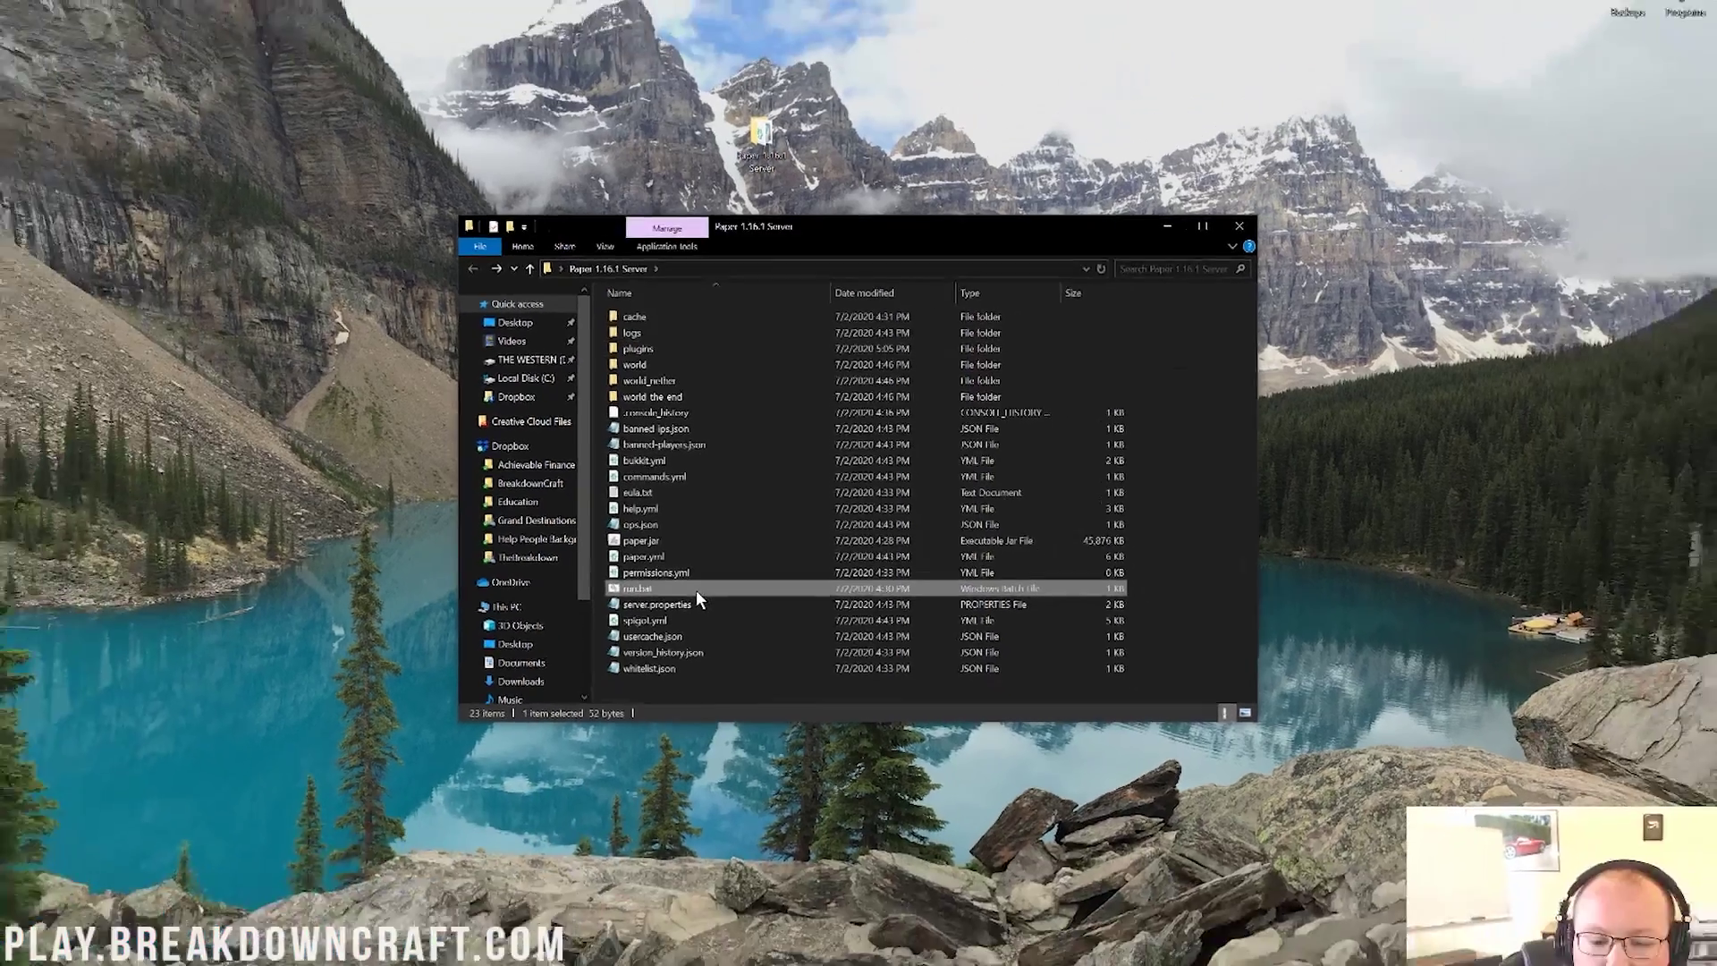
double_click(632, 668)
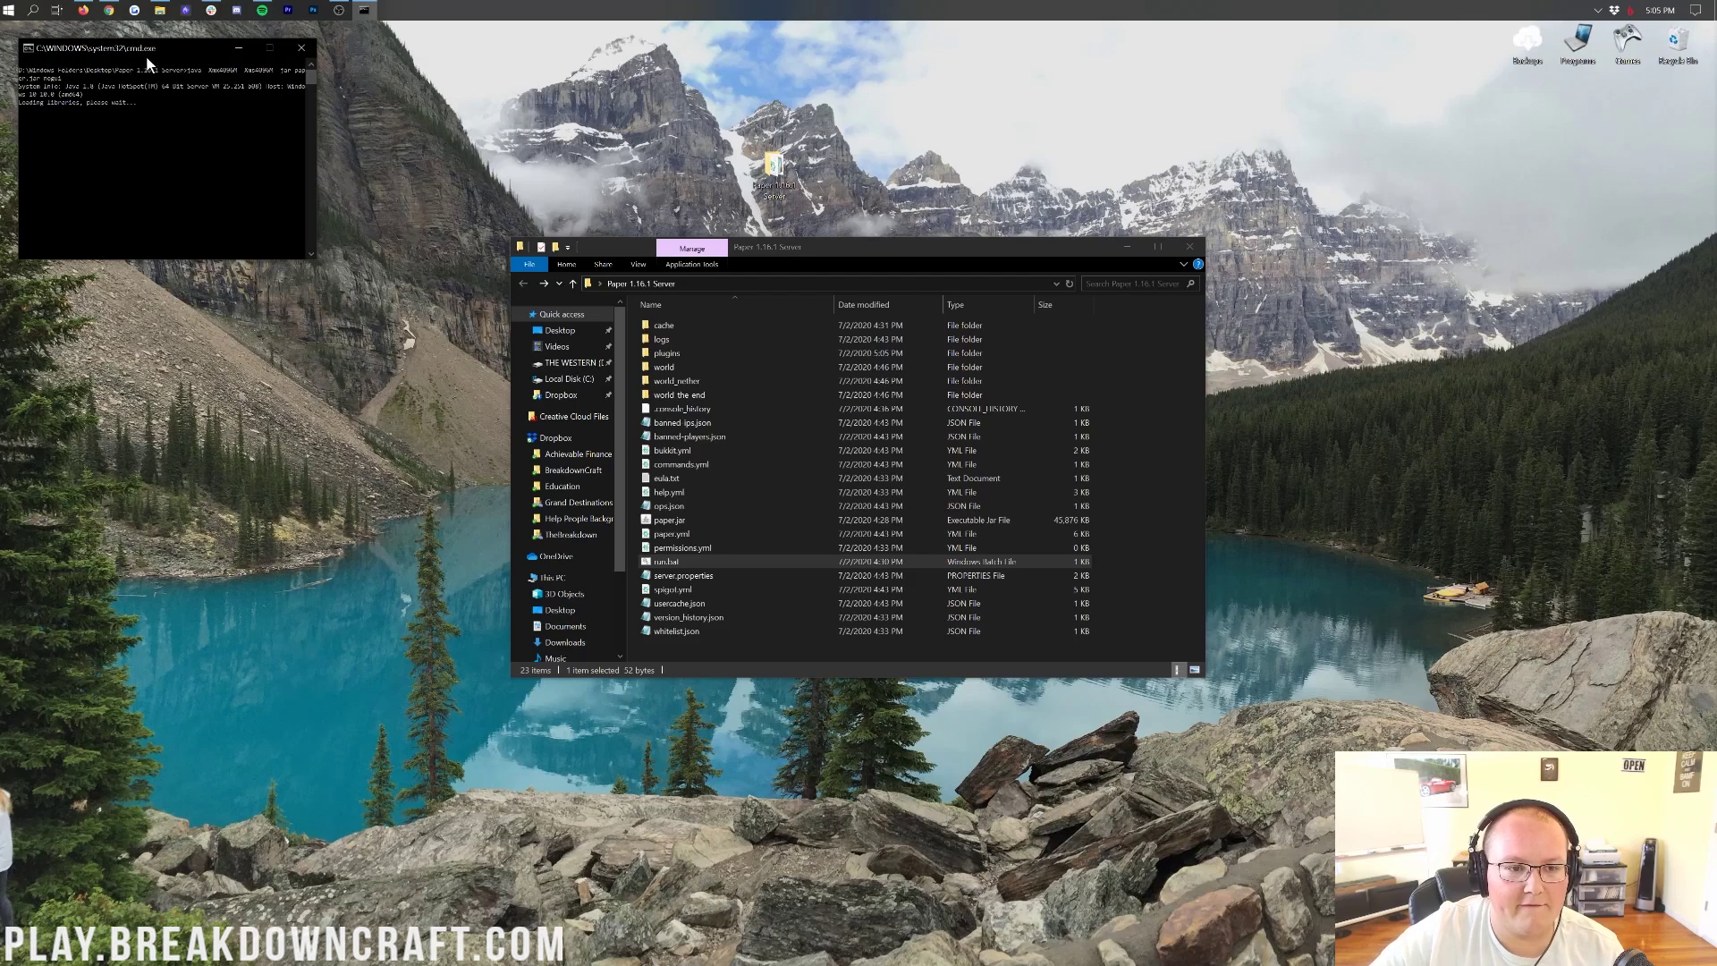
left_click_drag(144, 56, 330, 257)
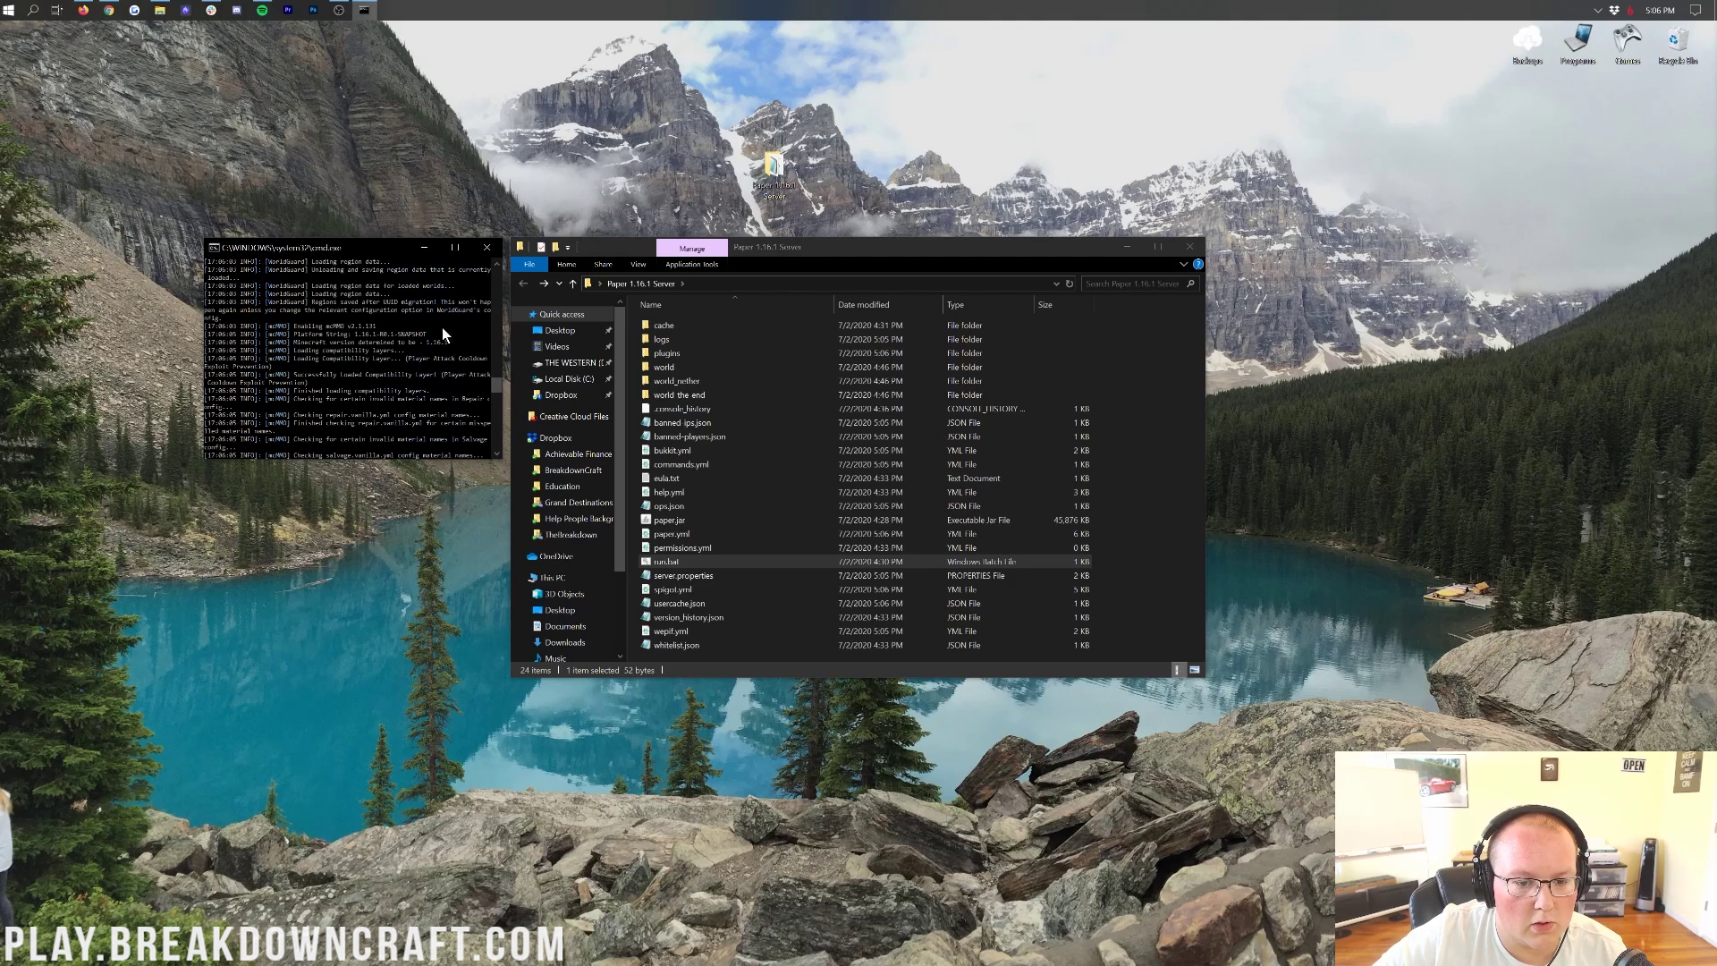
scroll(397, 358, "up", 1)
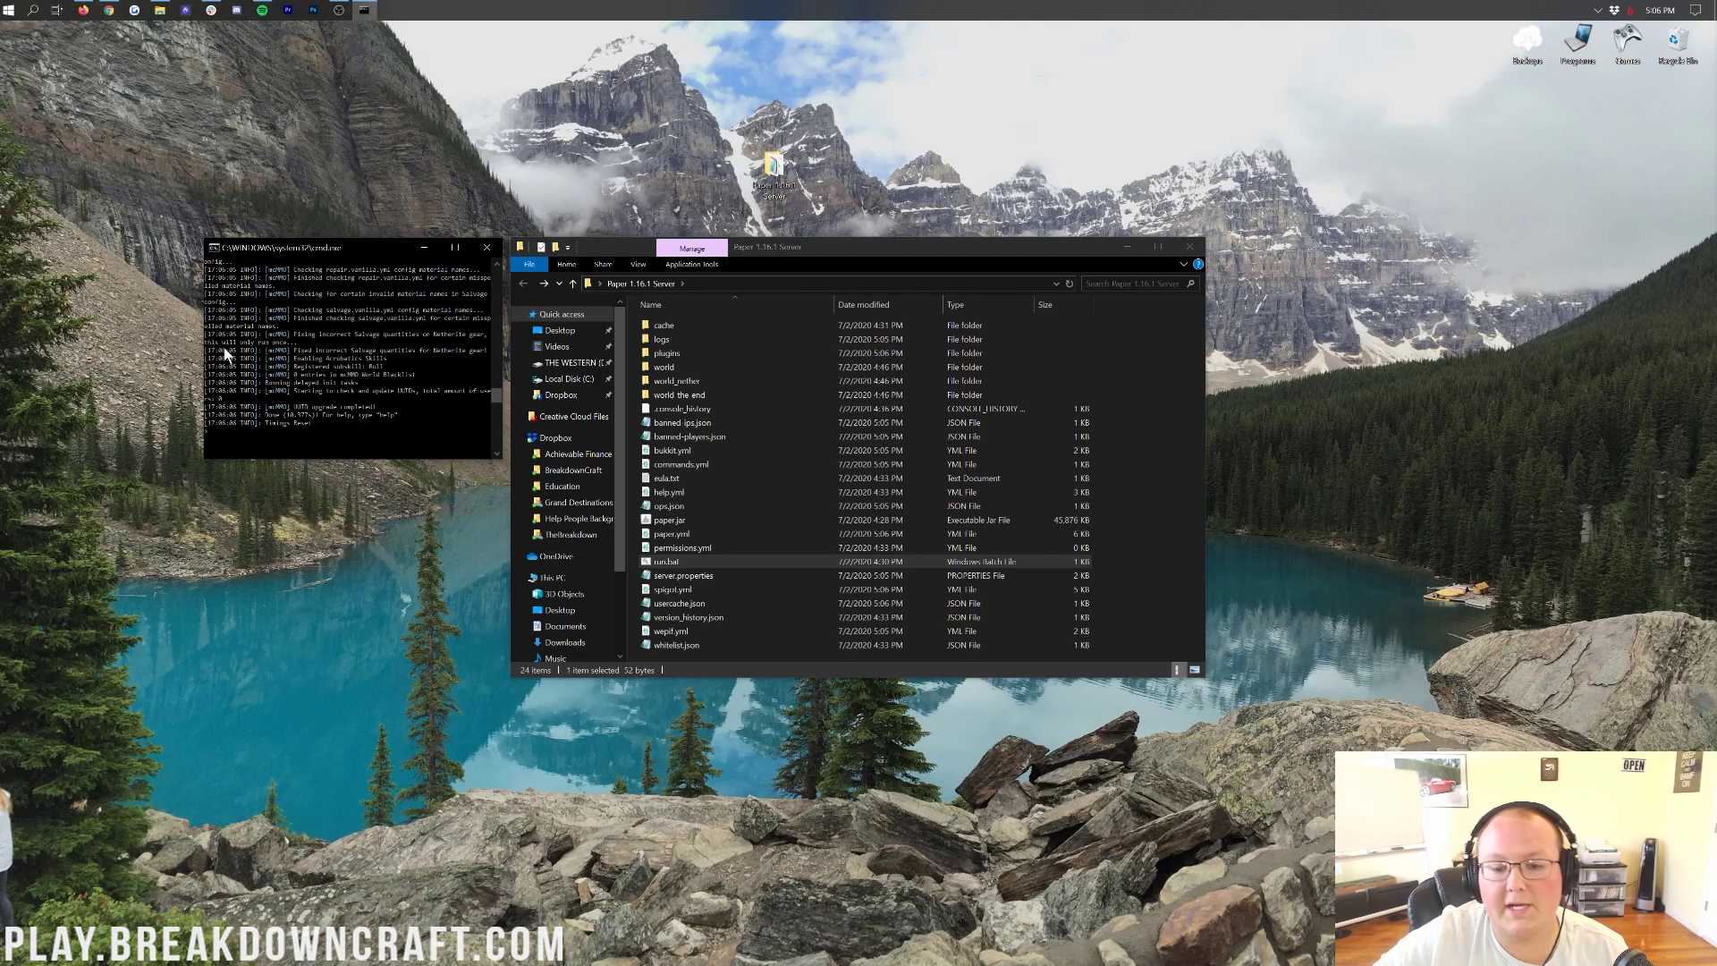
Step: Open the server's plugins folder and examine the configuration files in the mcMMO subfolder
double_click(744, 356)
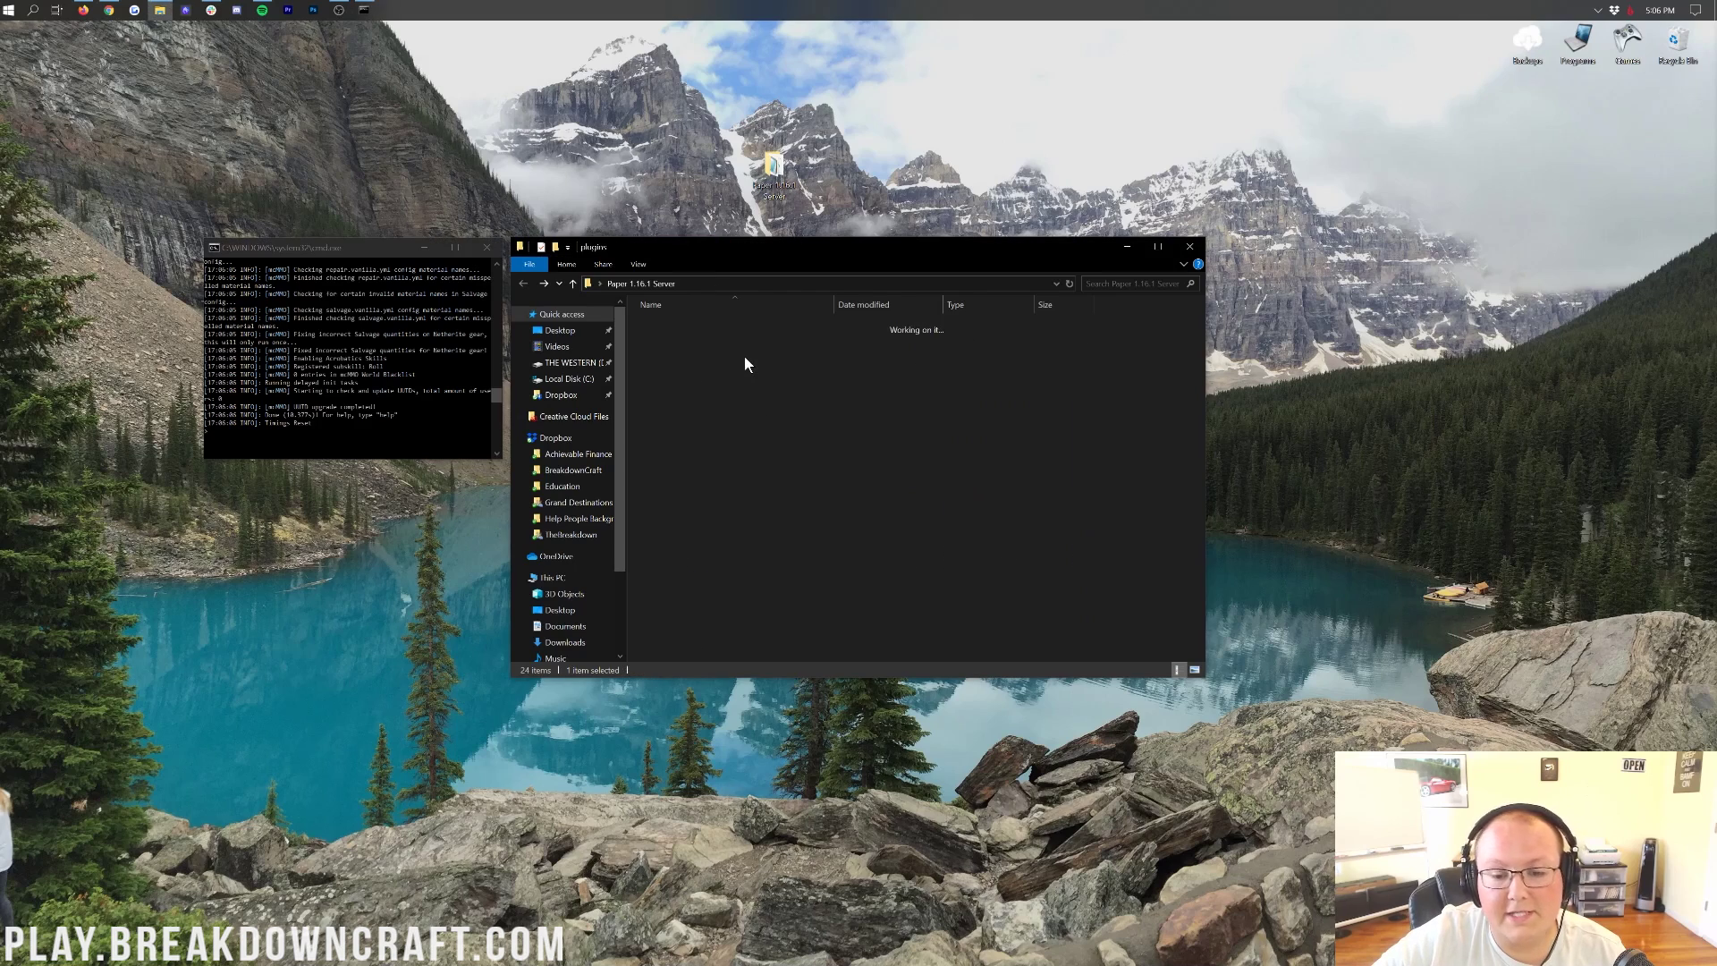
double_click(738, 345)
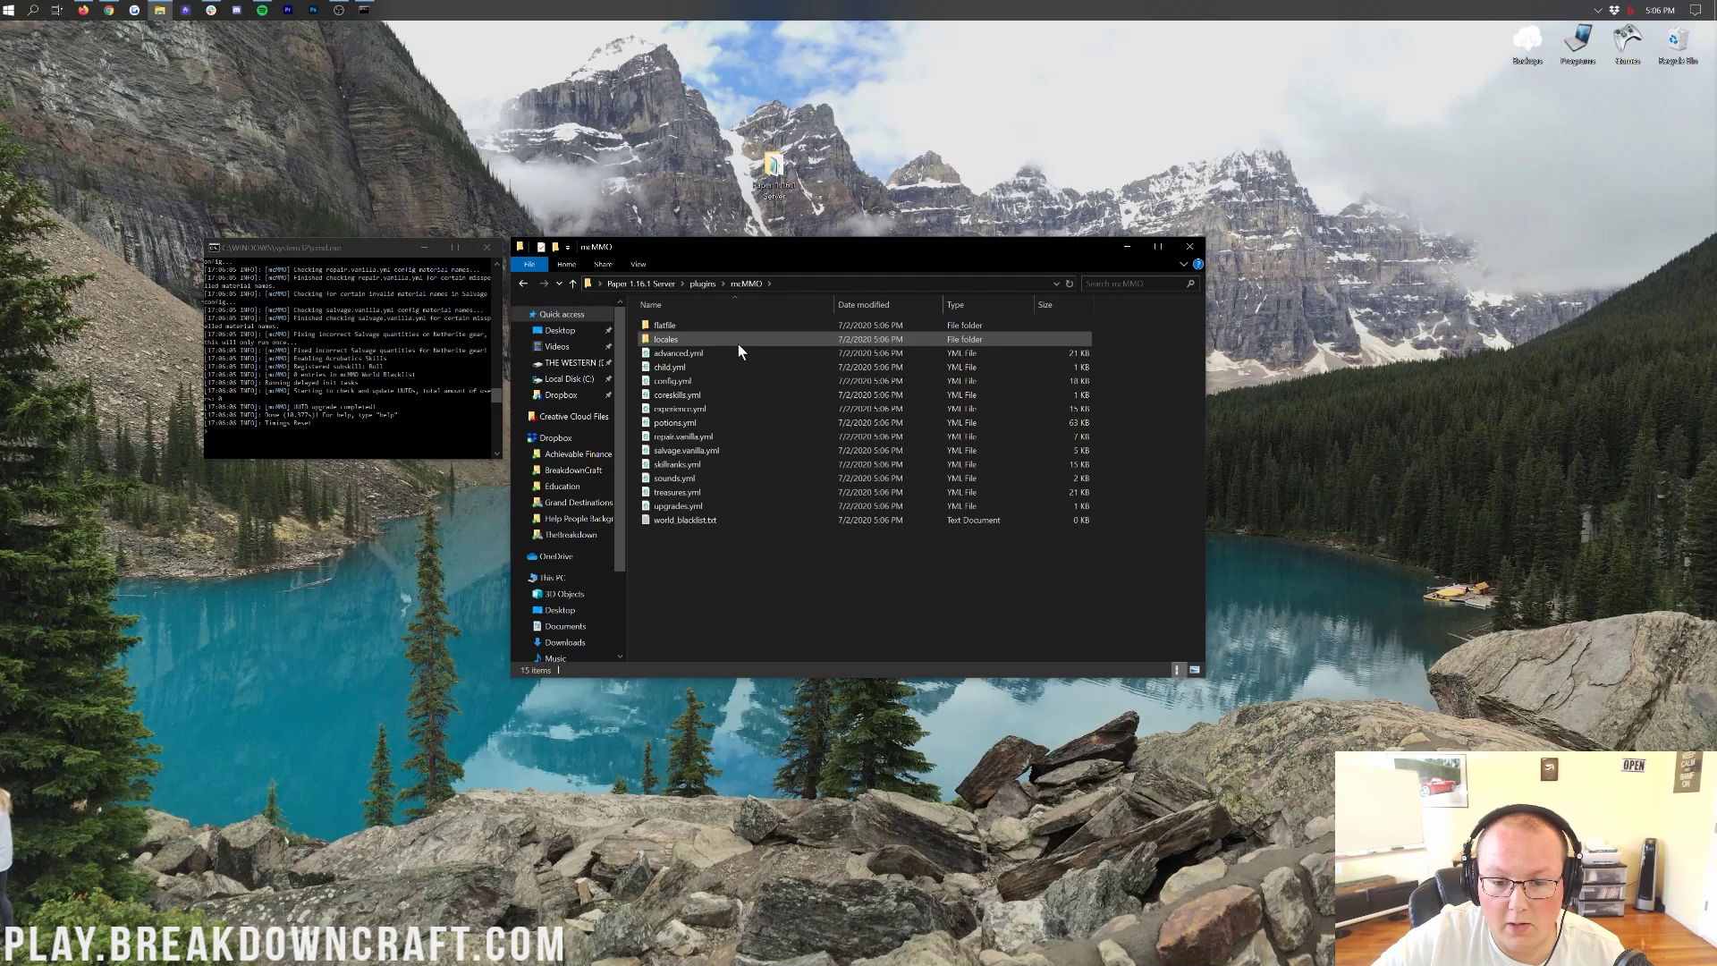
key("alt+Left")
double_click(704, 340)
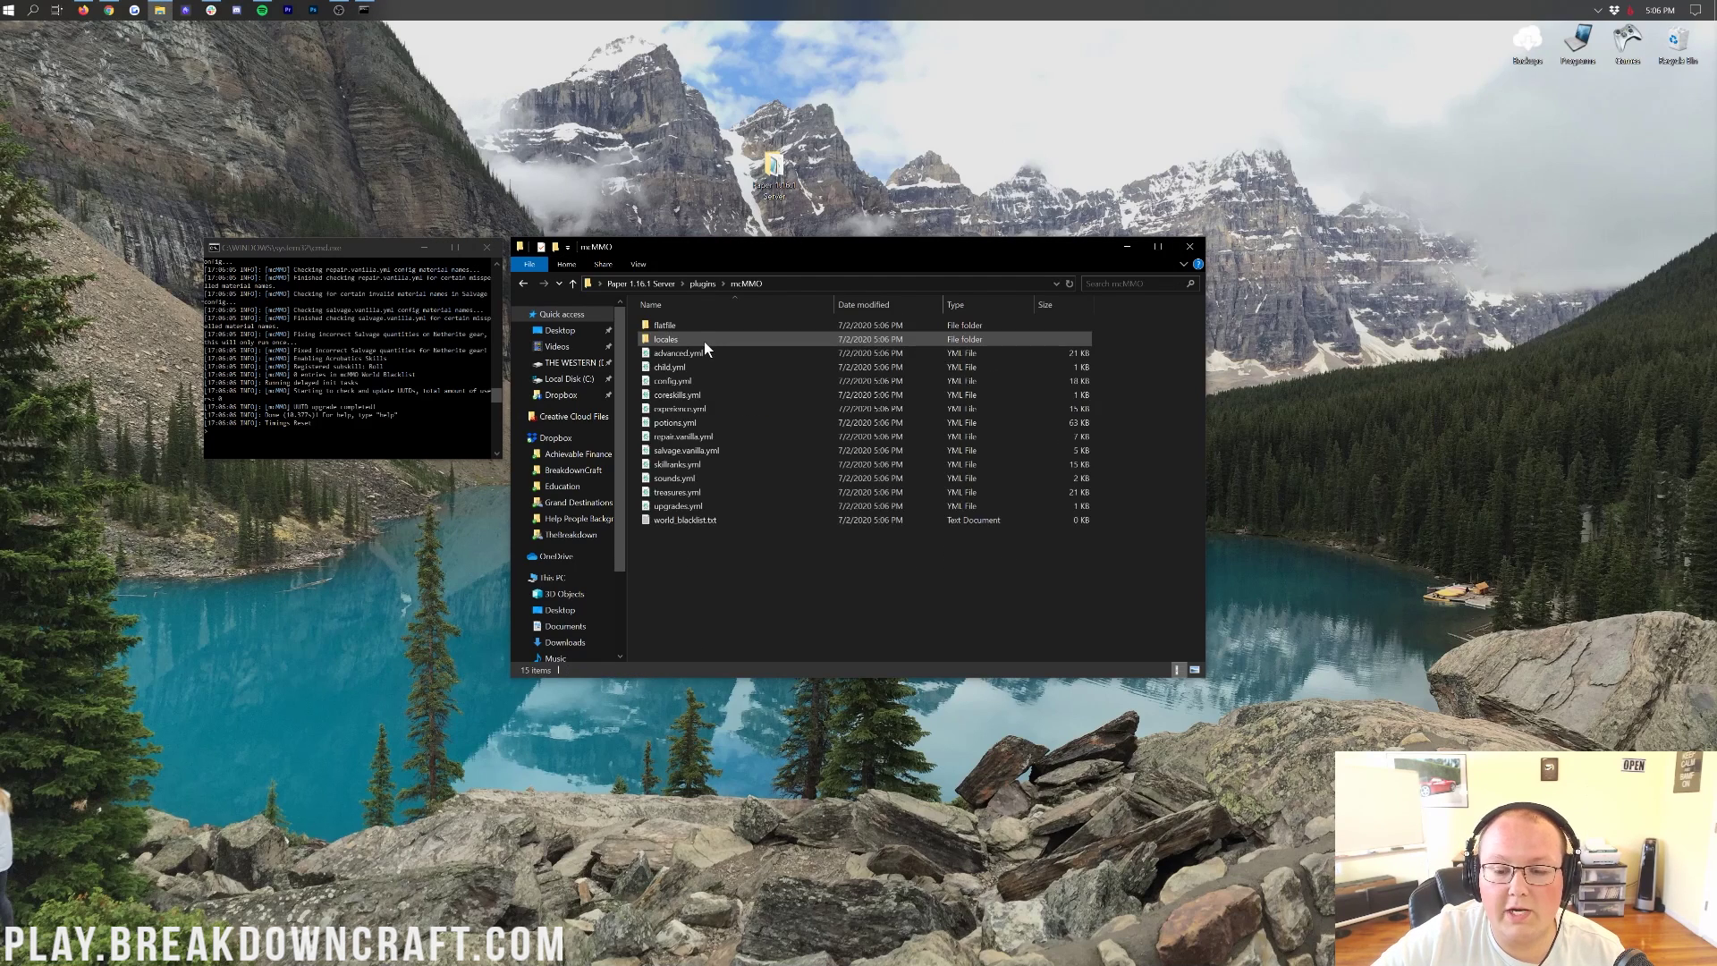
key("alt+Left")
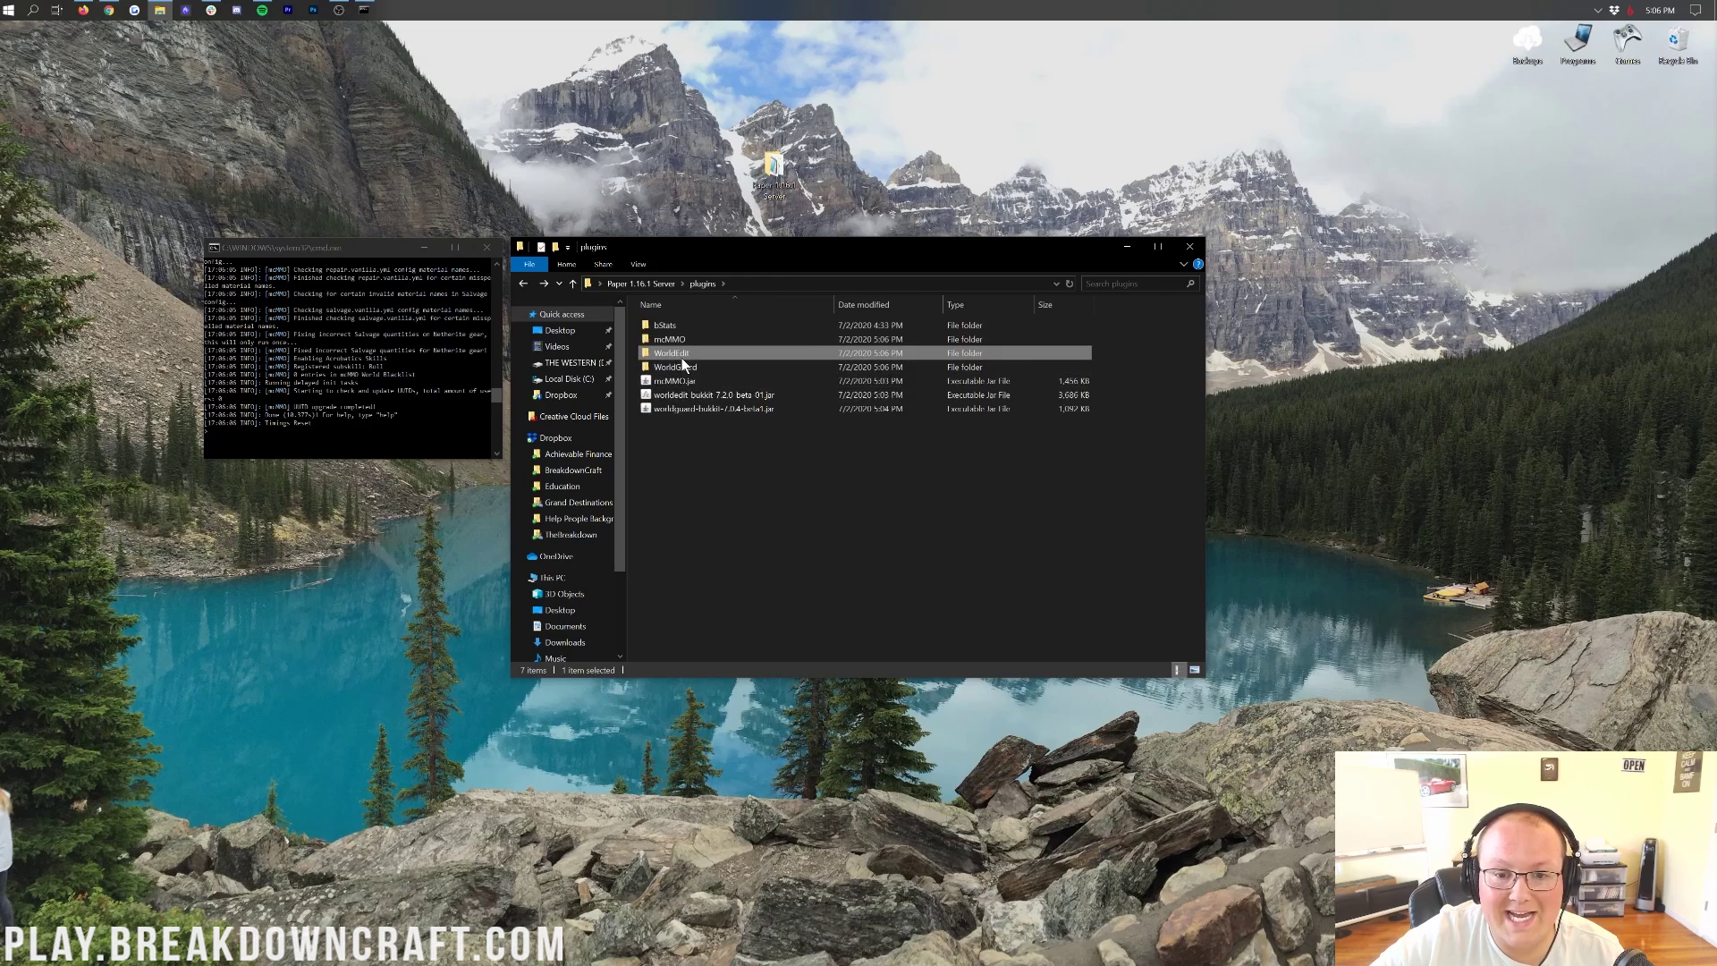
Step: Examine the contents of the WorldEdit and WorldGuard folders inside the plugins folder
double_click(681, 354)
key("alt+Left")
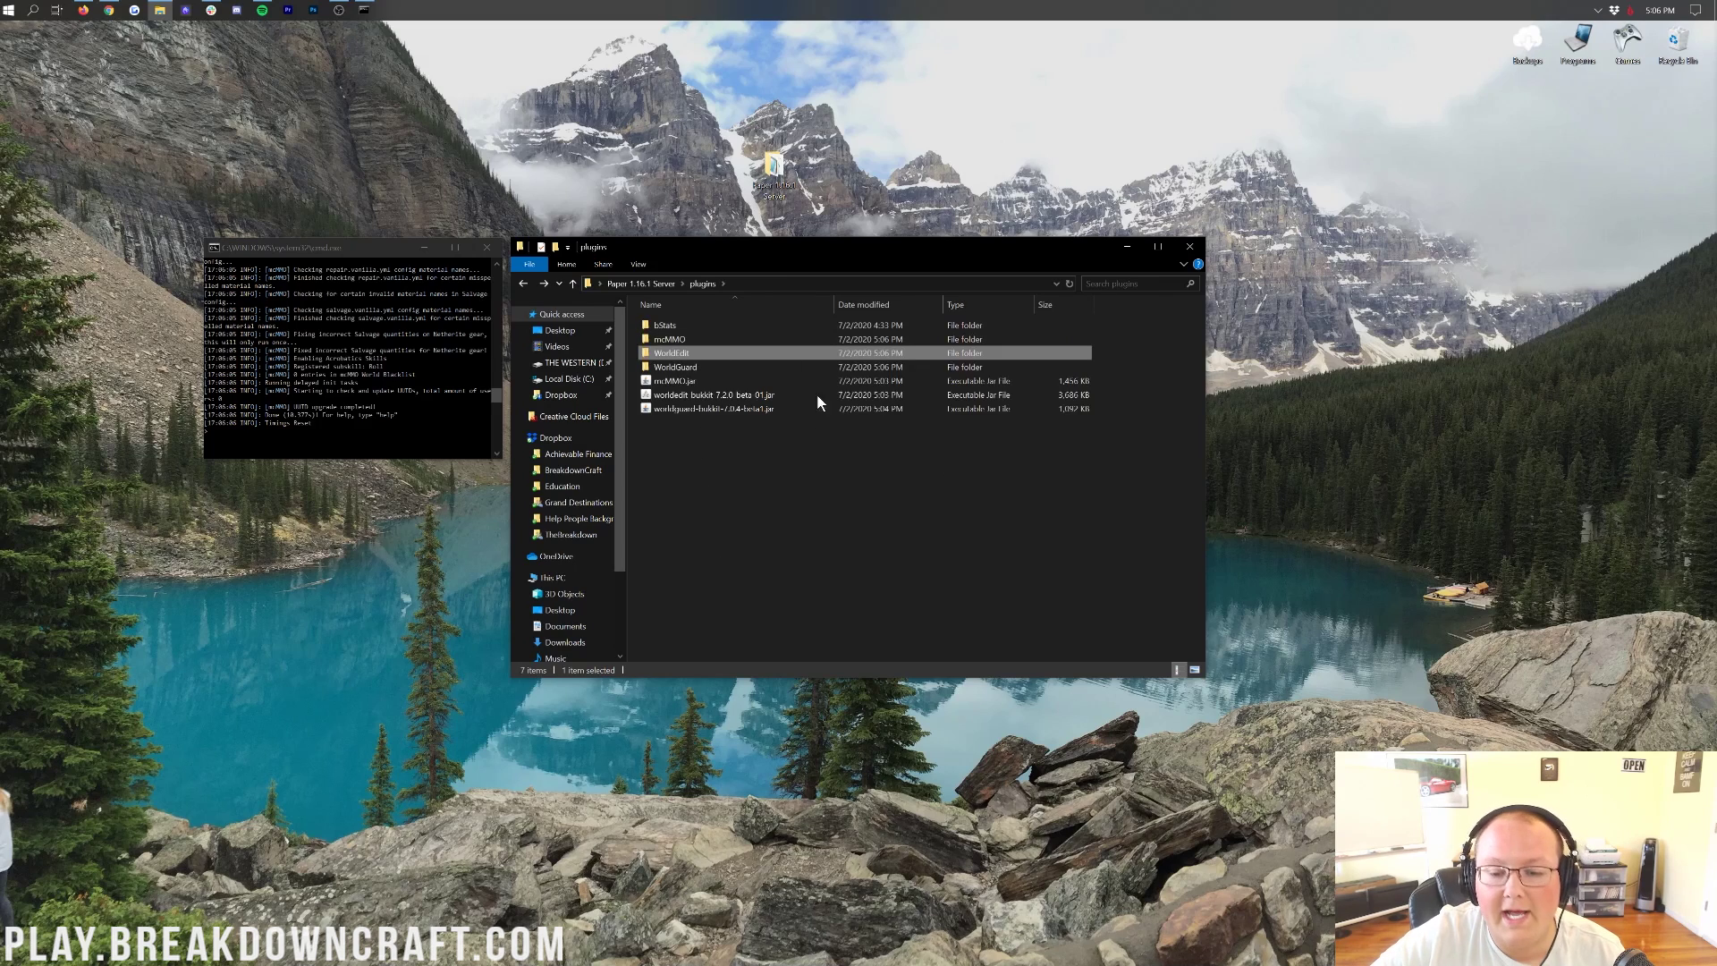
double_click(705, 367)
key("alt+Left")
double_click(704, 367)
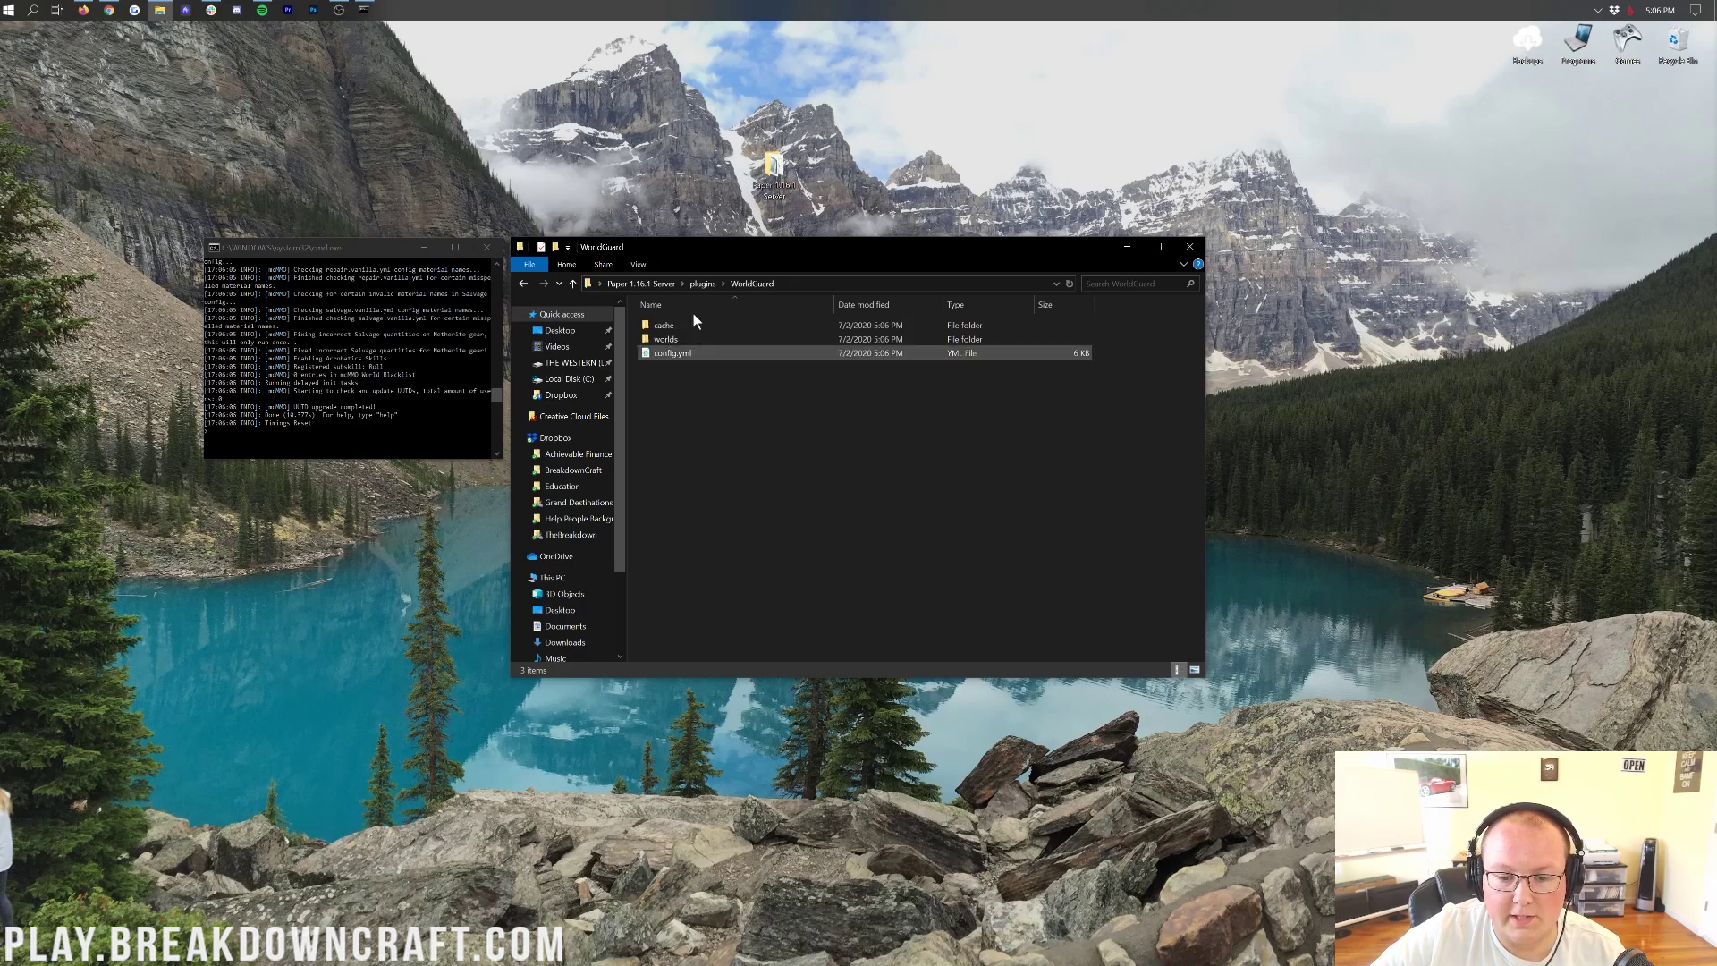
key("alt+Left")
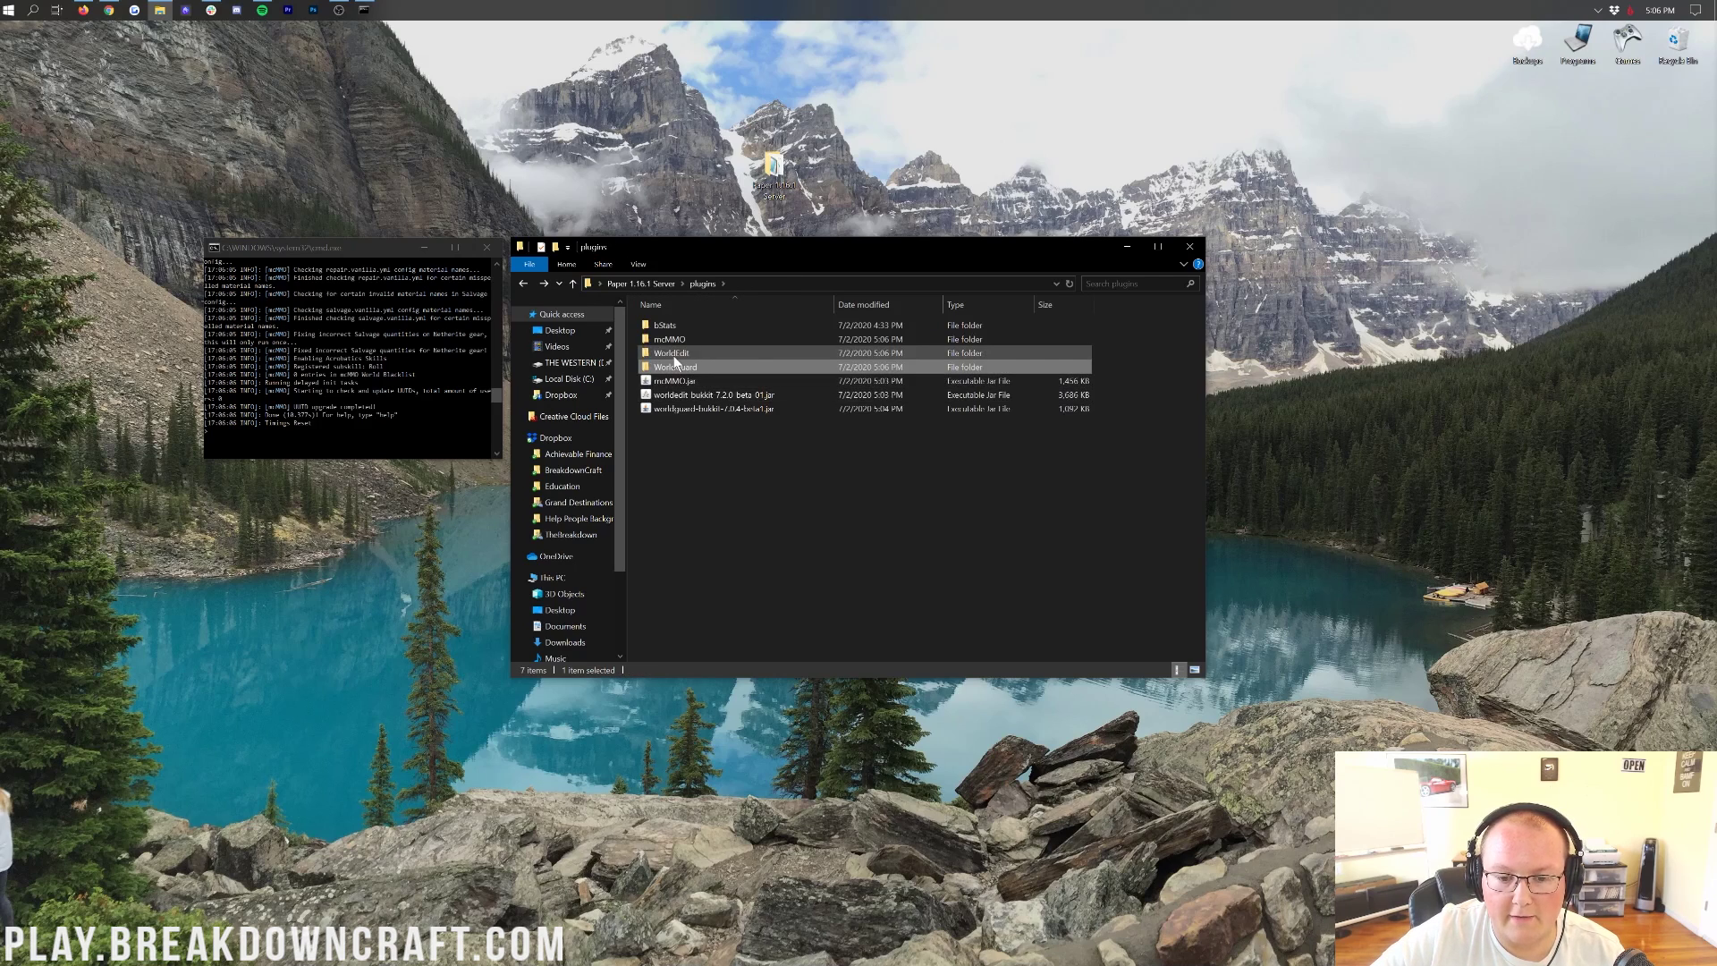
double_click(673, 356)
key("alt+Left")
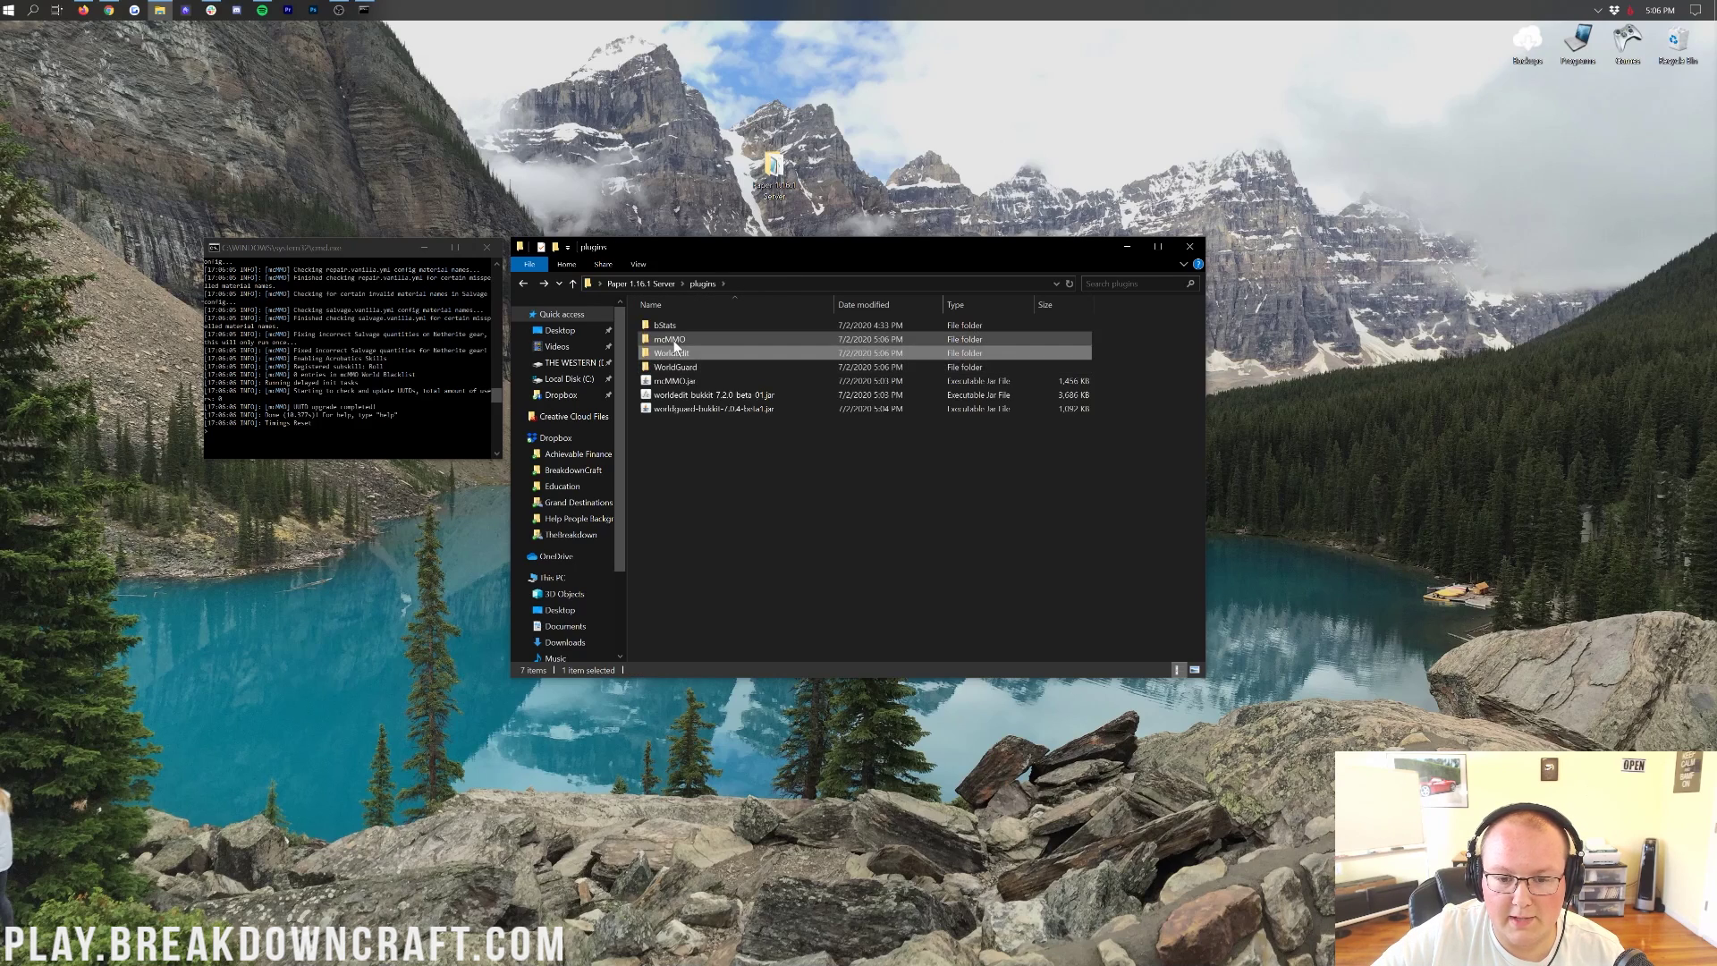
Step: Look over the configuration files in the mcMMO folder again, including config.yml and upgrades.yml
double_click(674, 348)
left_click(706, 379)
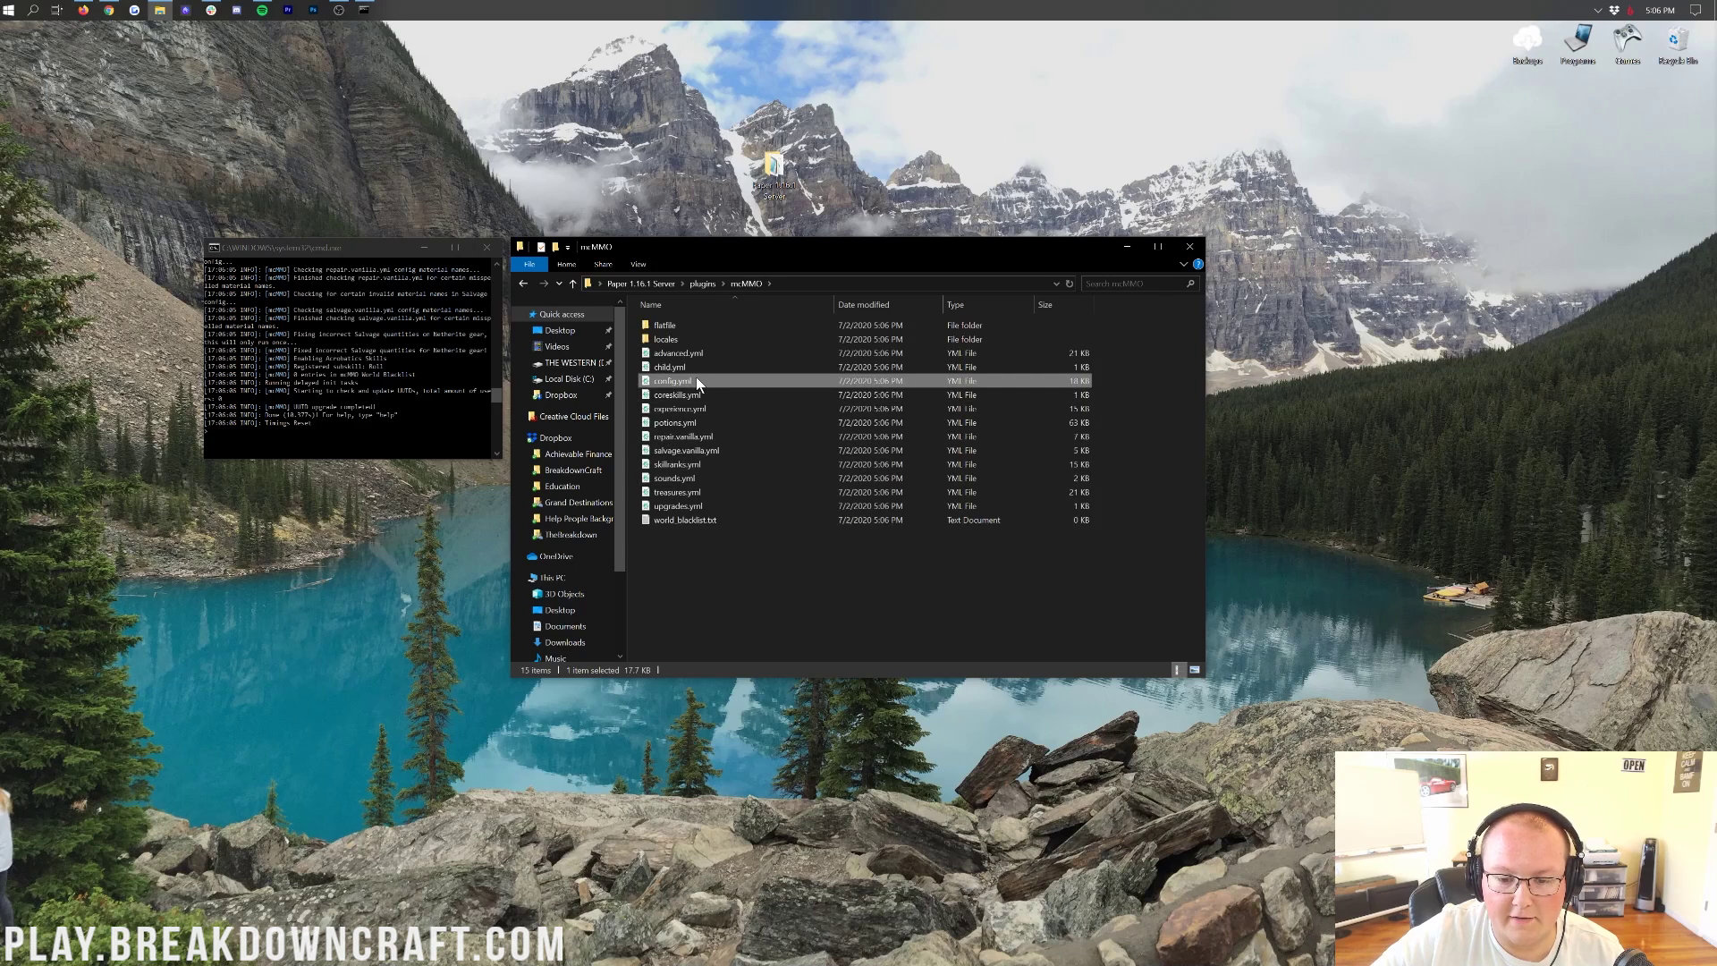
left_click(715, 507)
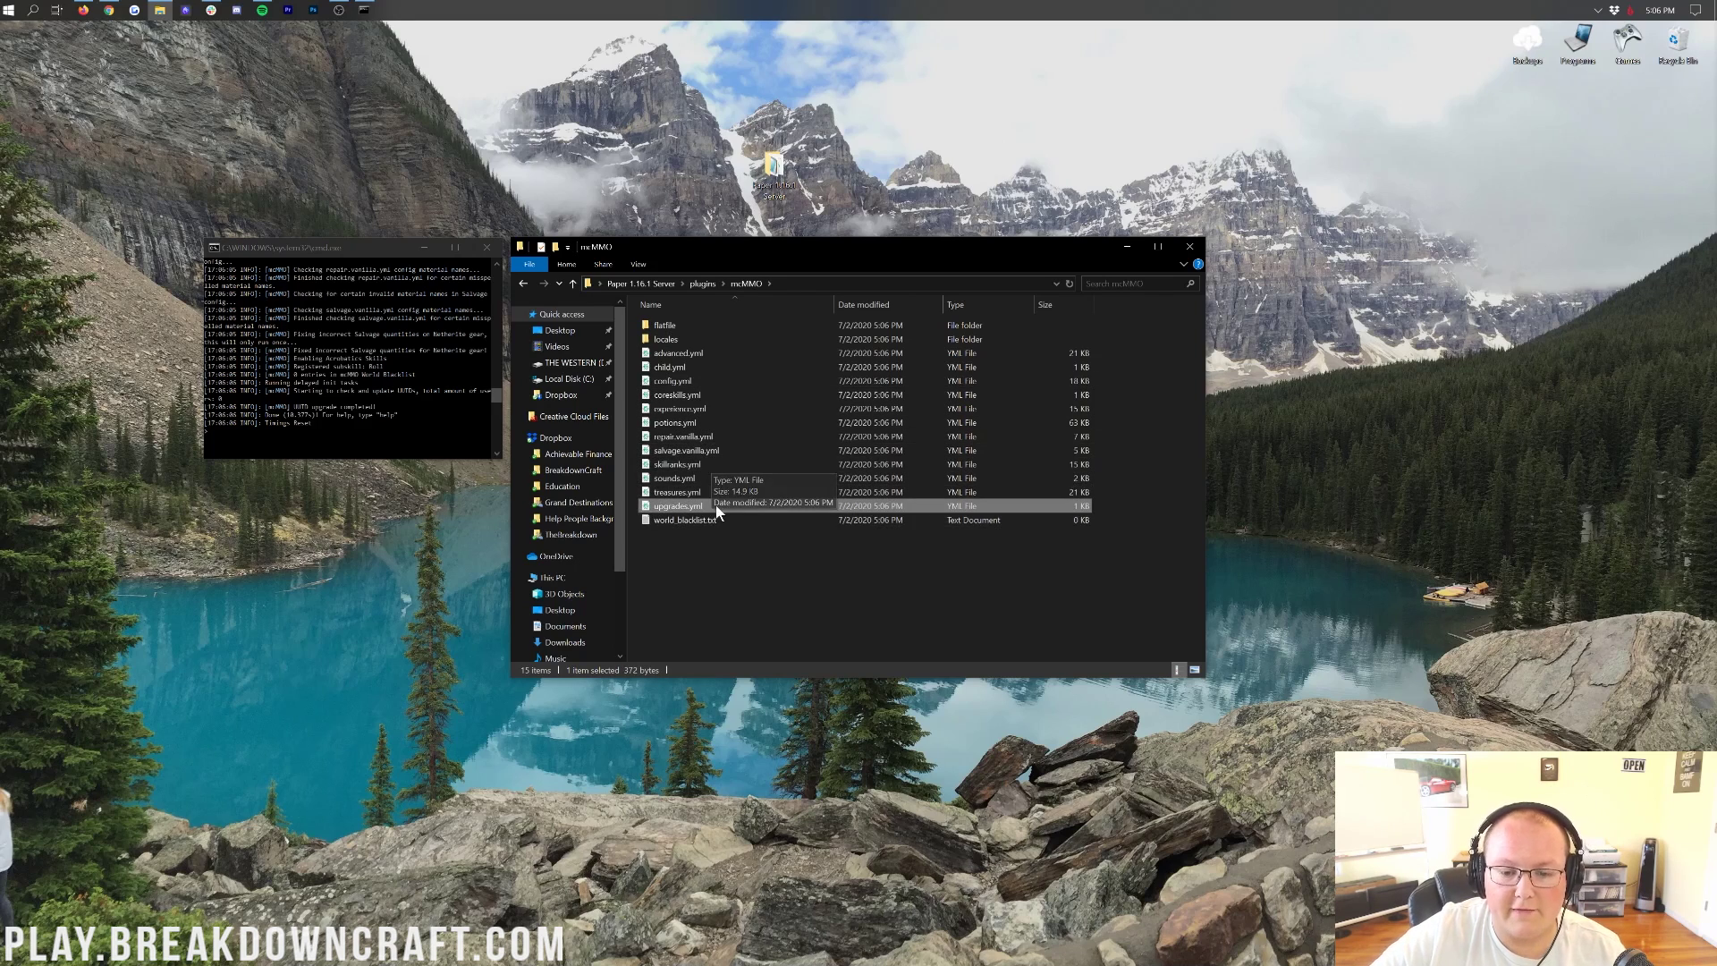
left_click(710, 443)
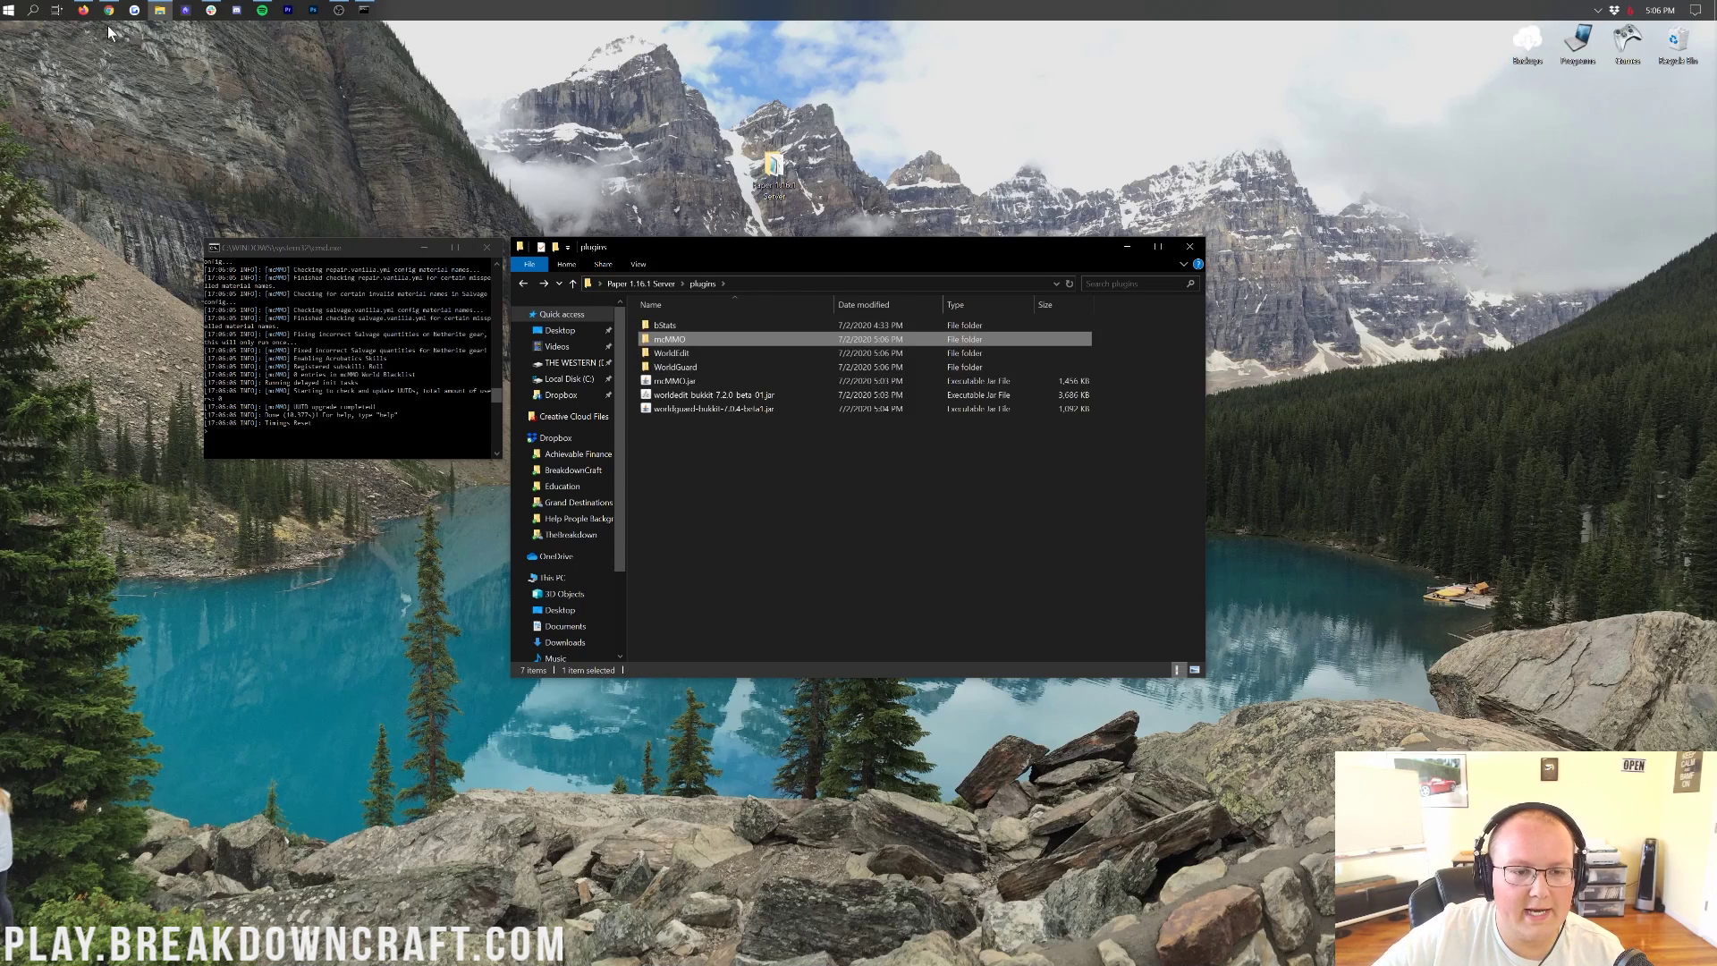
Step: Search the computer for Minecraft and open the Minecraft Launcher
left_click(8, 10)
type("minecraft")
key("Return")
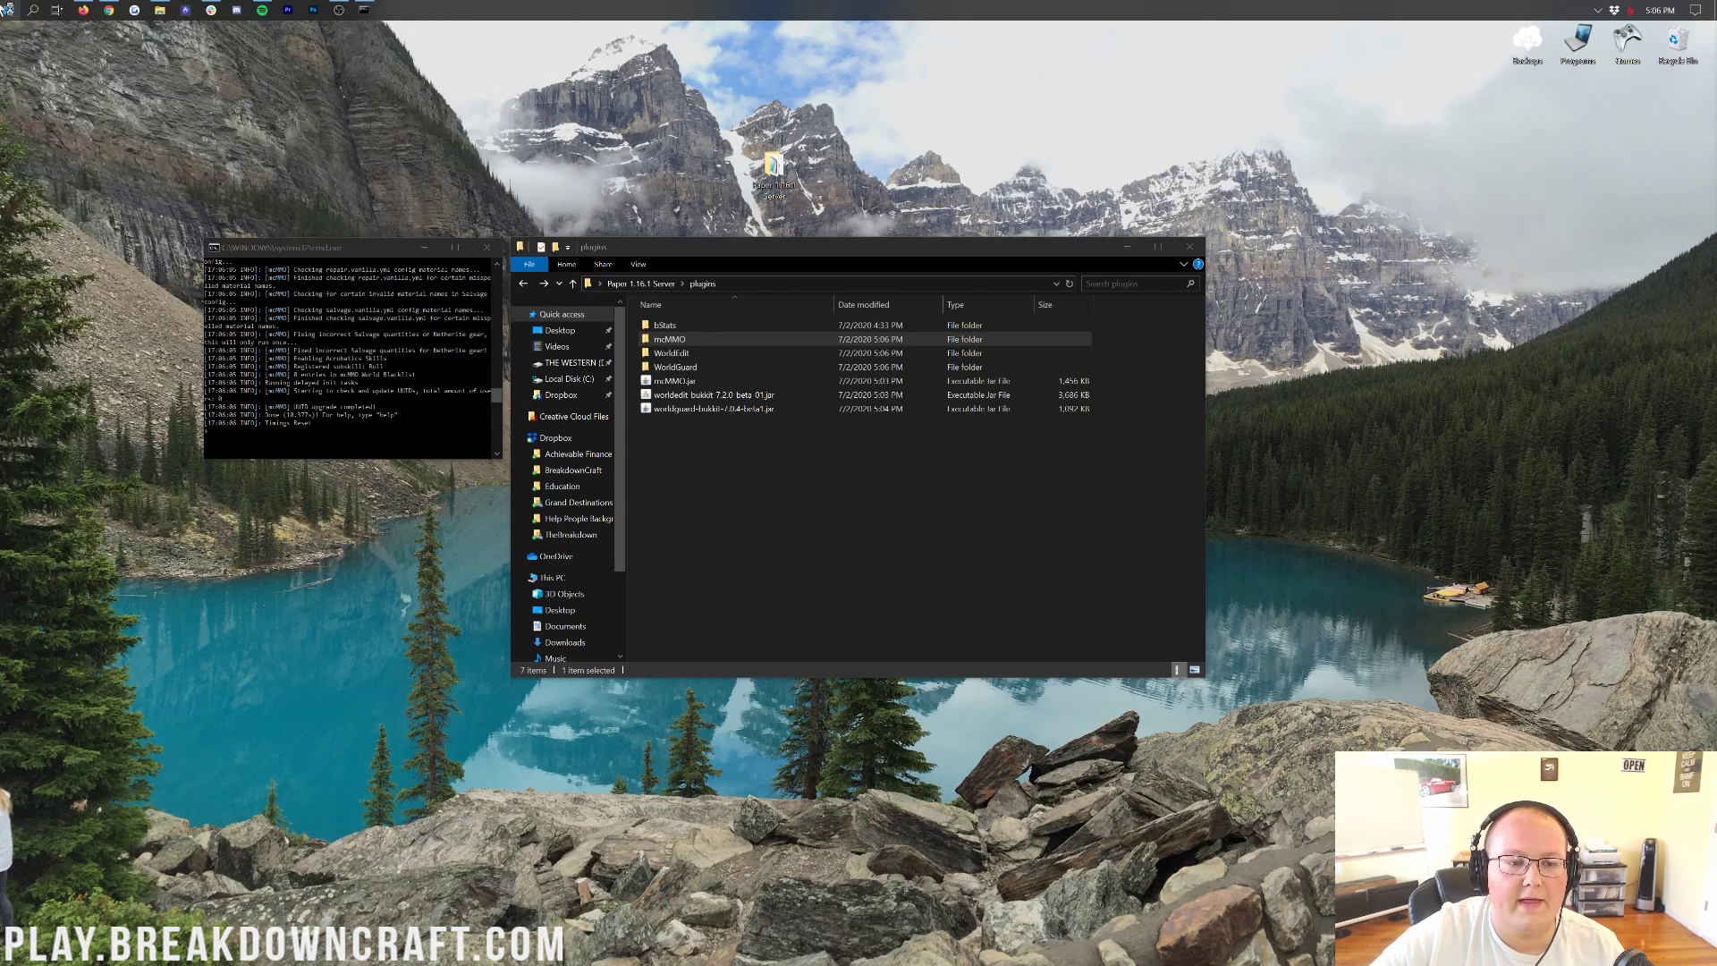
Step: Make the player's account a server operator from the server console with op, and list the installed plugins with pl
left_click(327, 373)
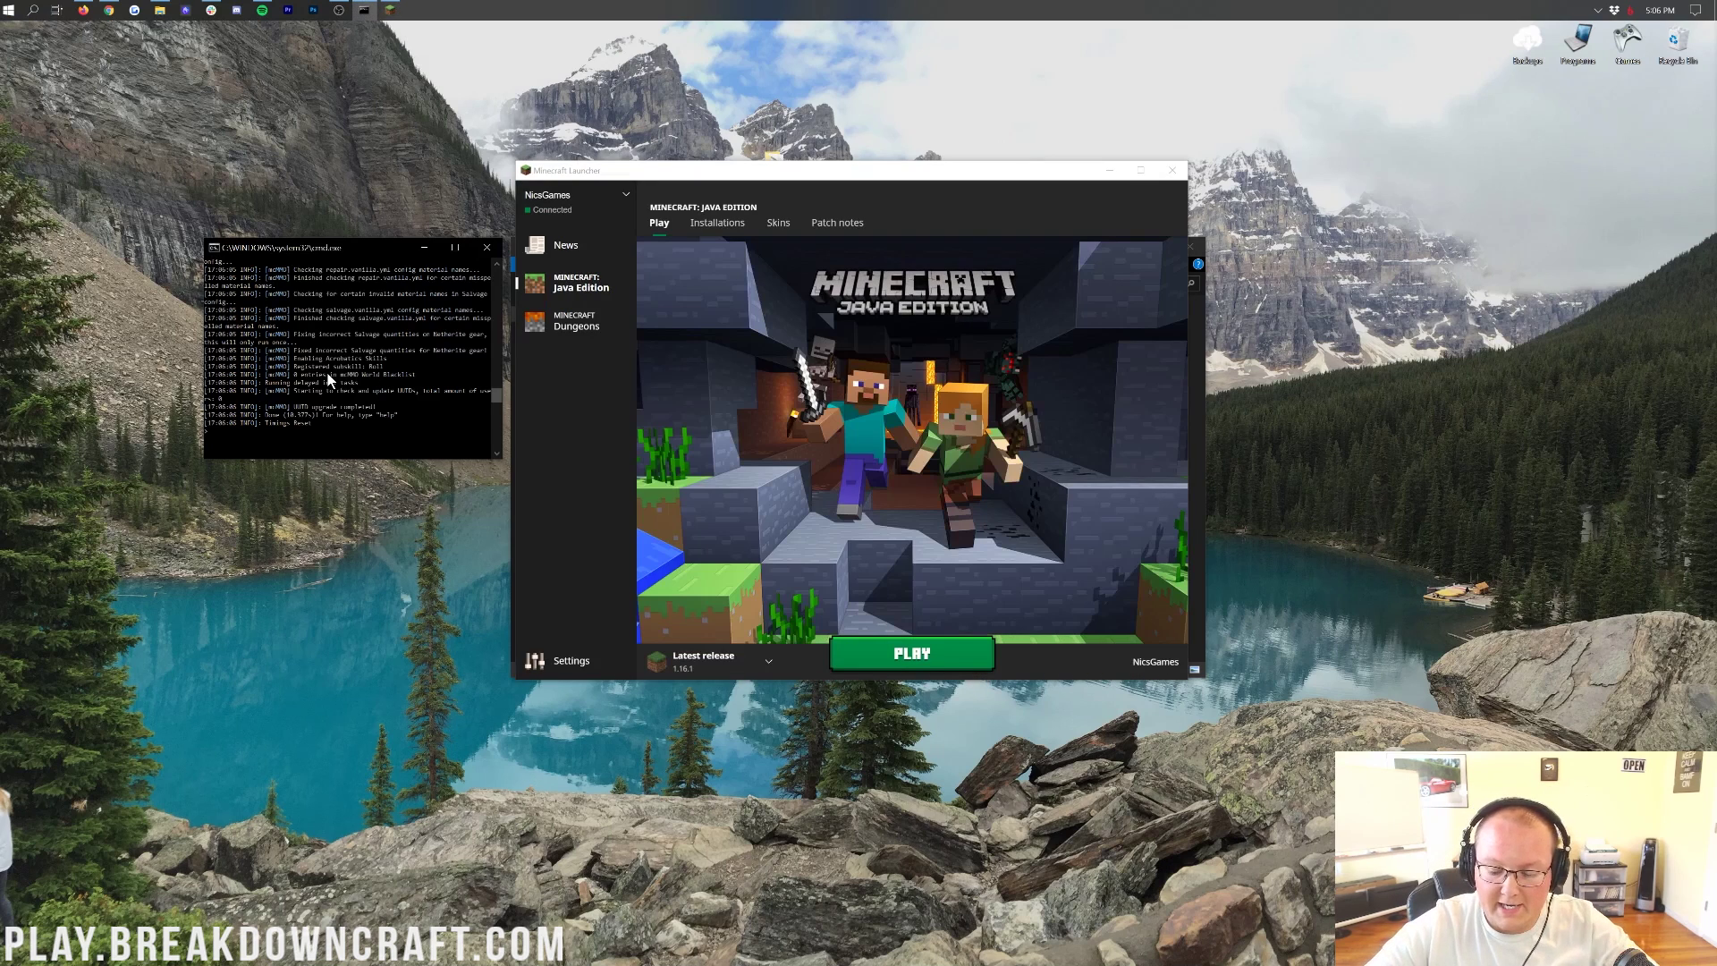
type("op")
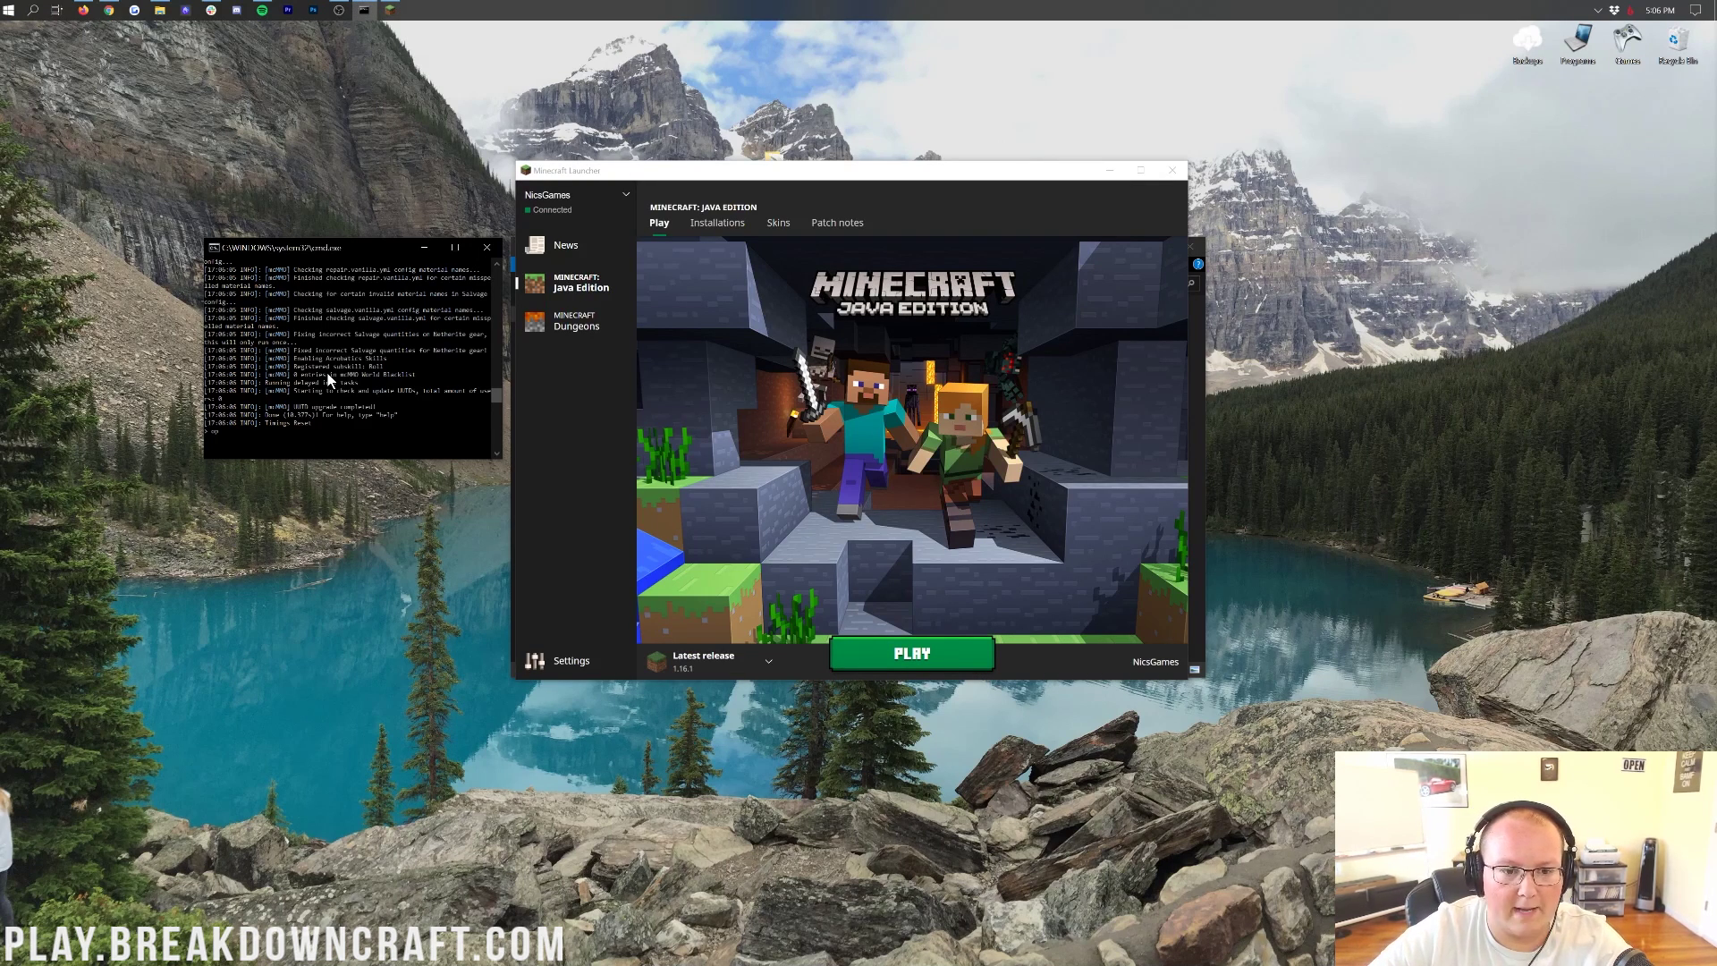
type(" nicsgames")
key("Return")
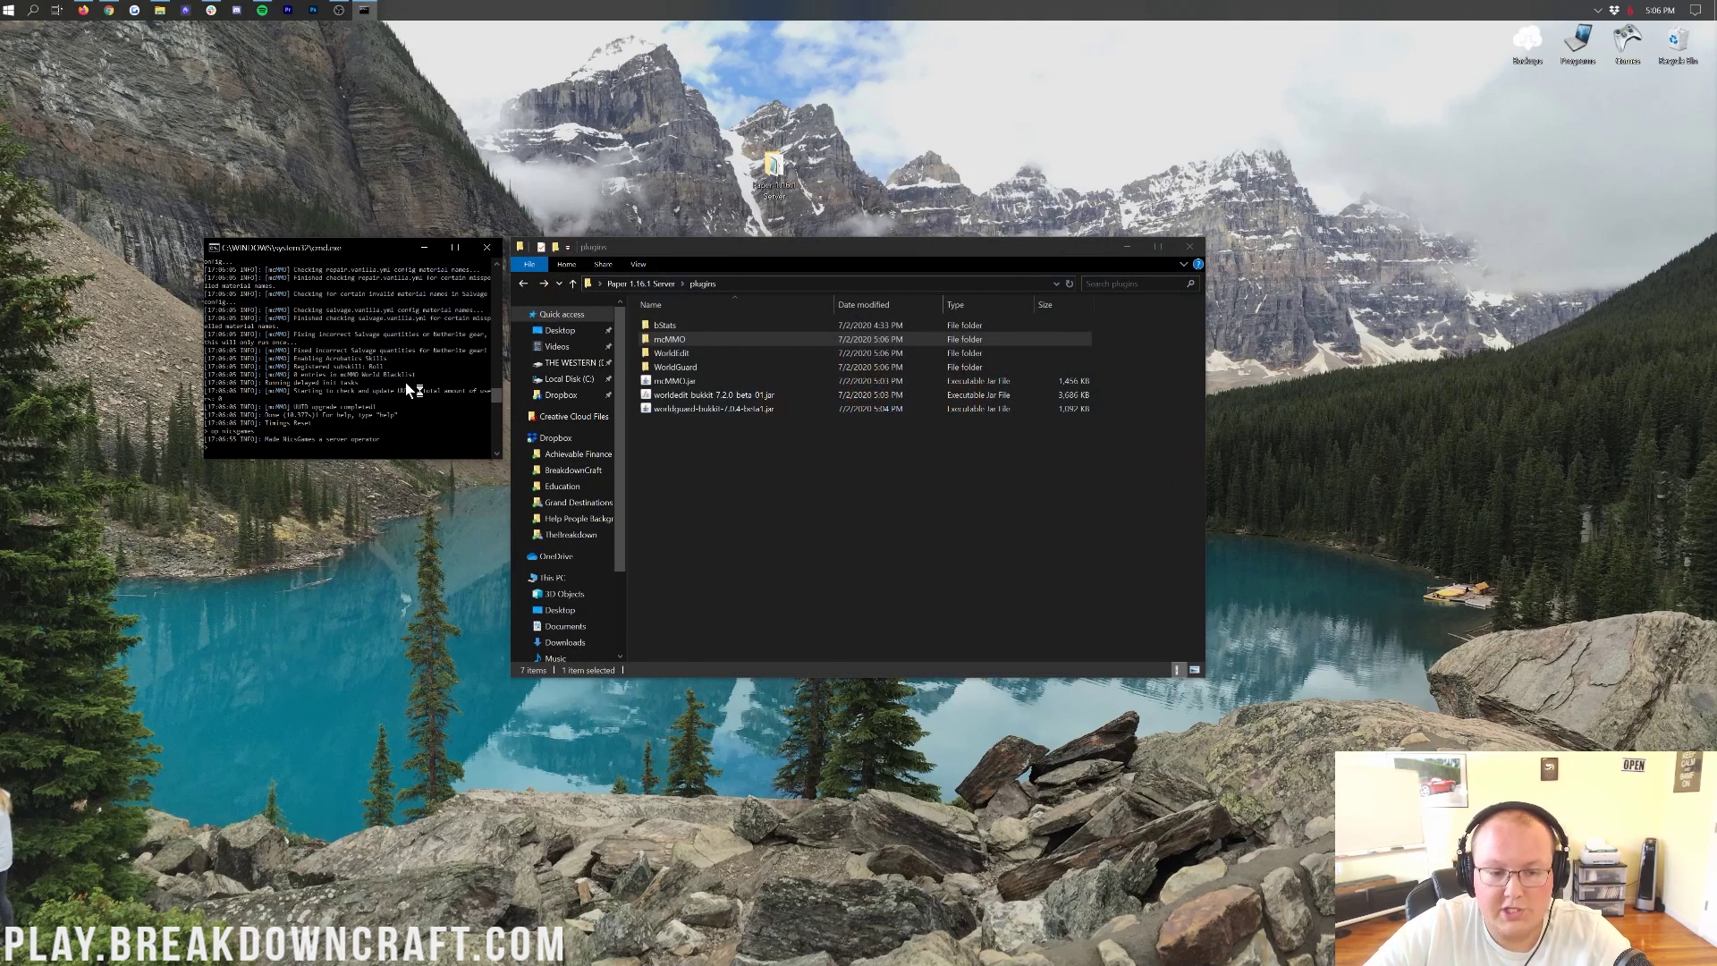
type("pl")
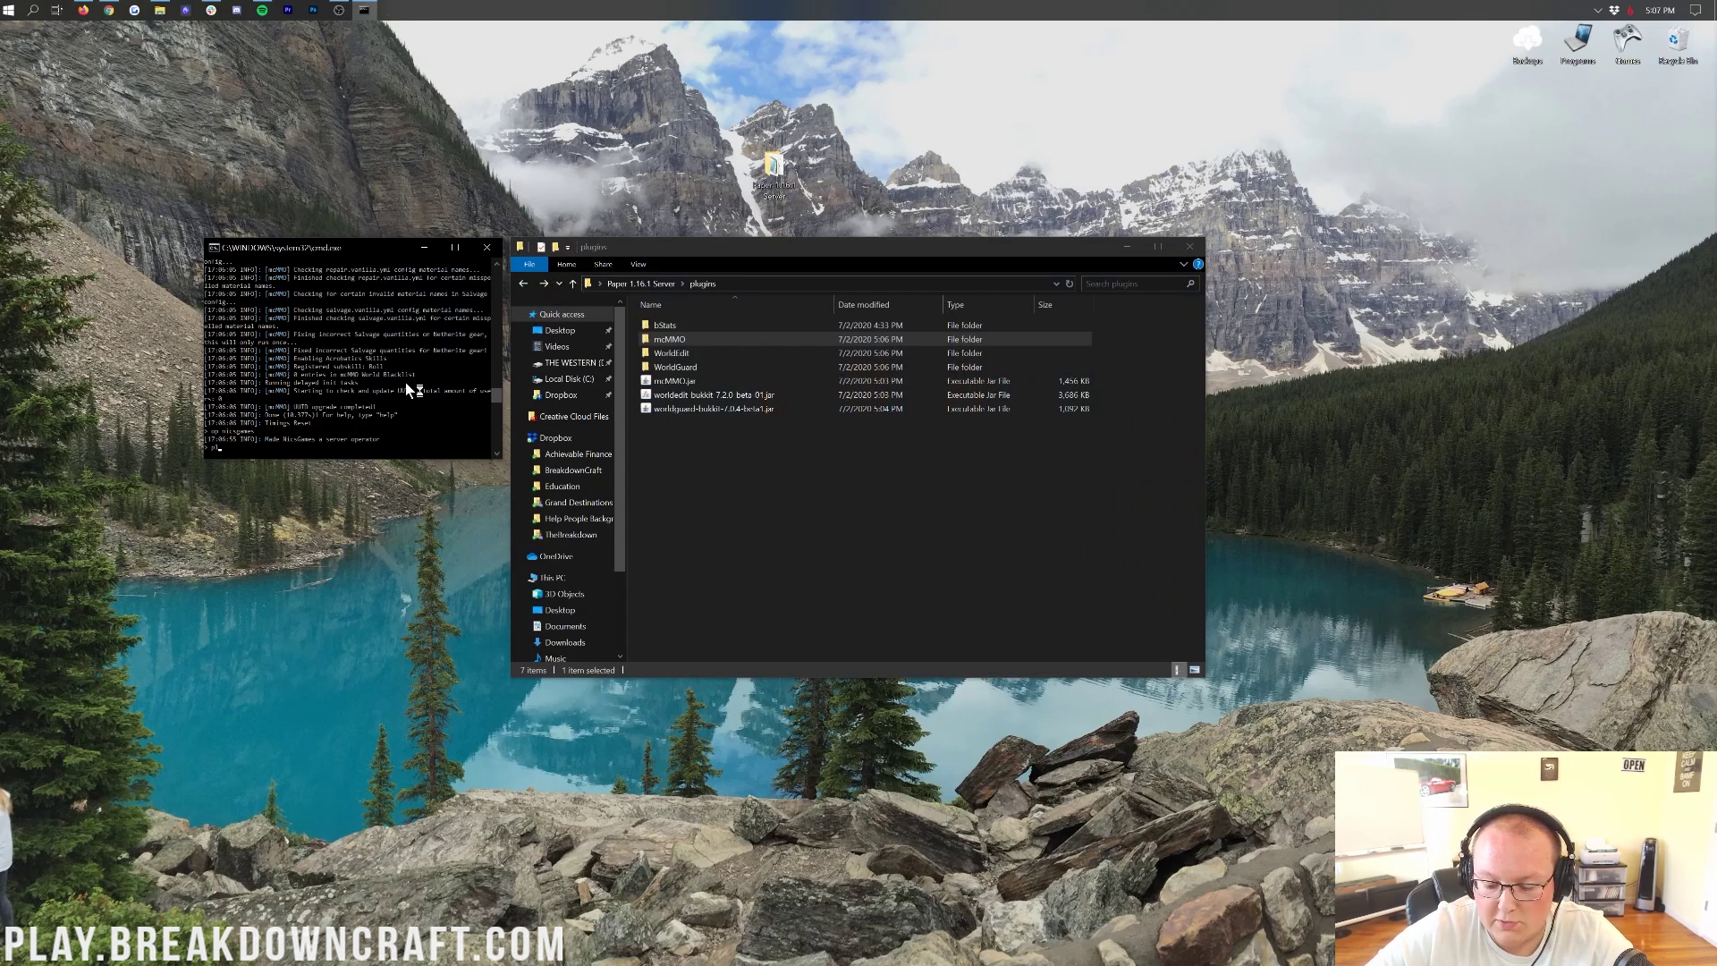
key("Return")
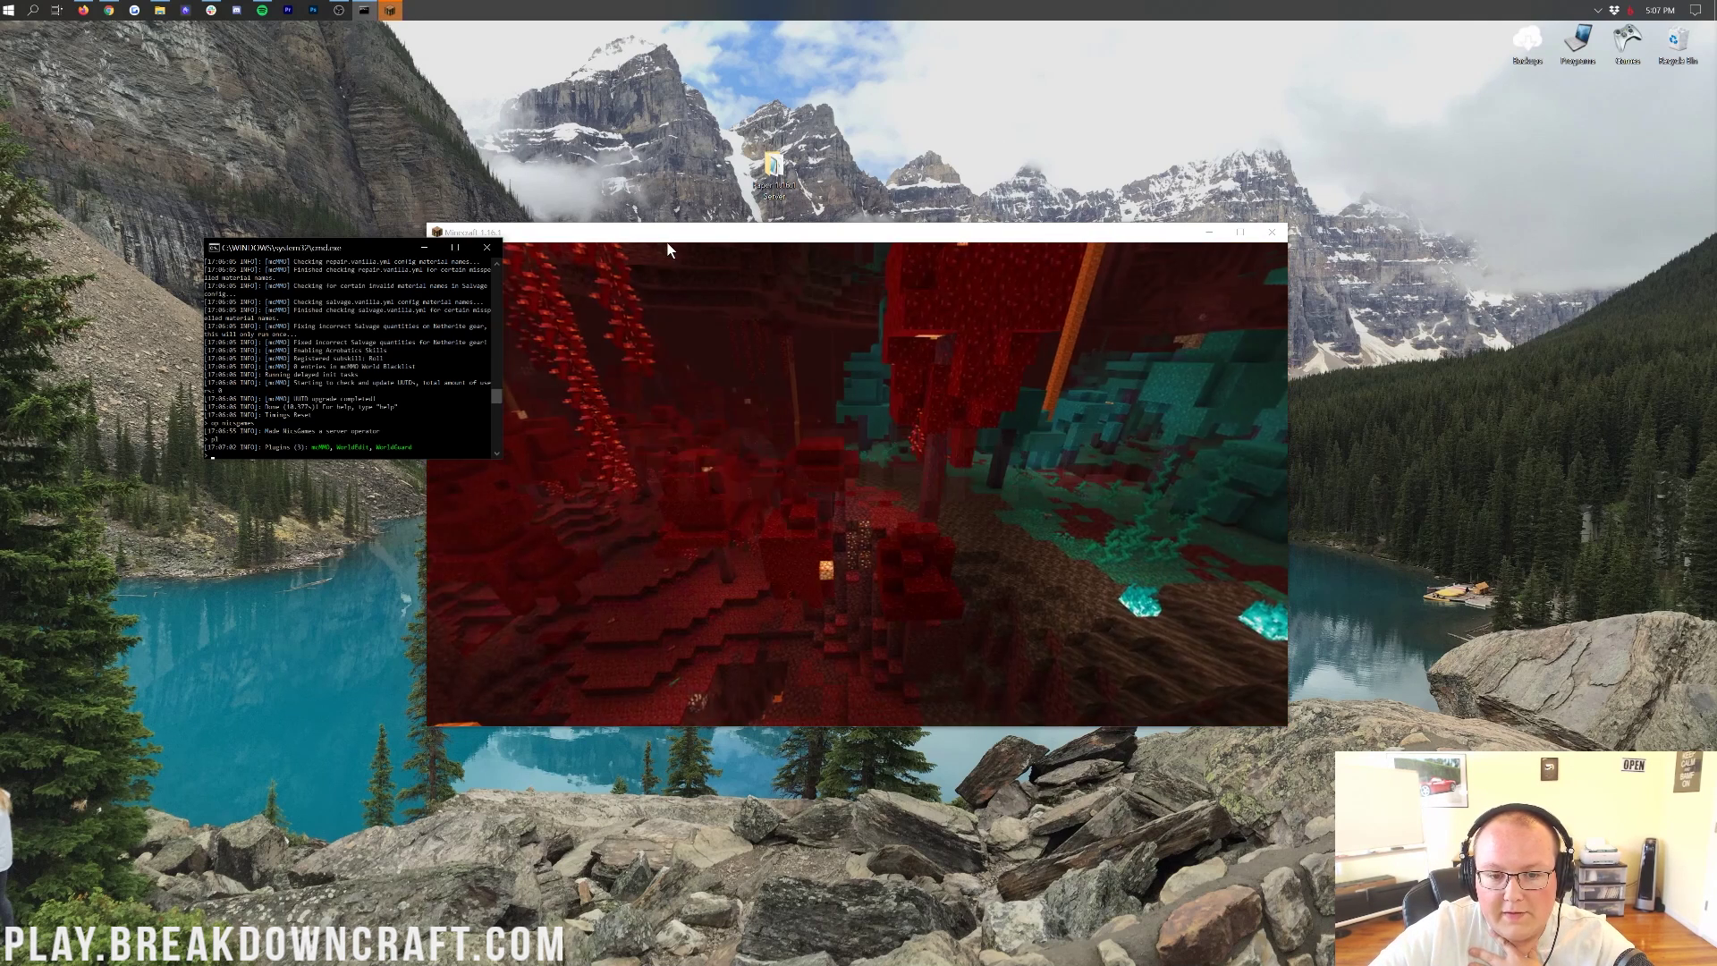
Step: Move the Minecraft window beside the console and join the multiplayer server at 192.168.1.123 through Direct Connection
left_click_drag(667, 240, 744, 260)
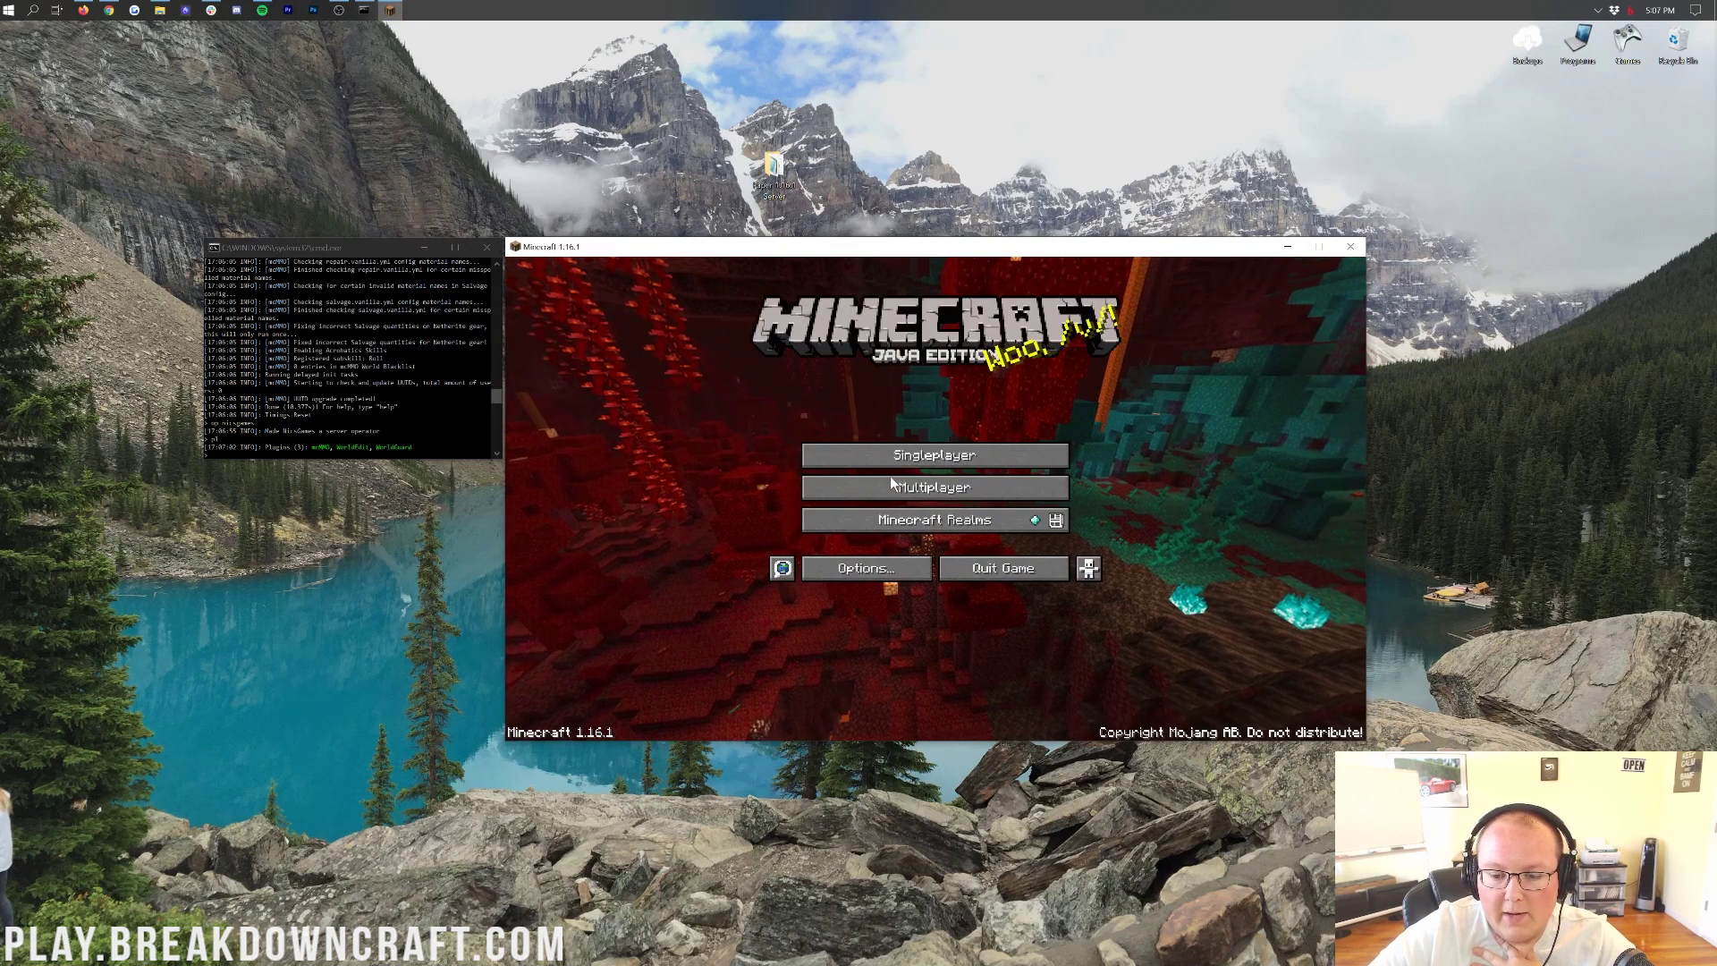
left_click(891, 485)
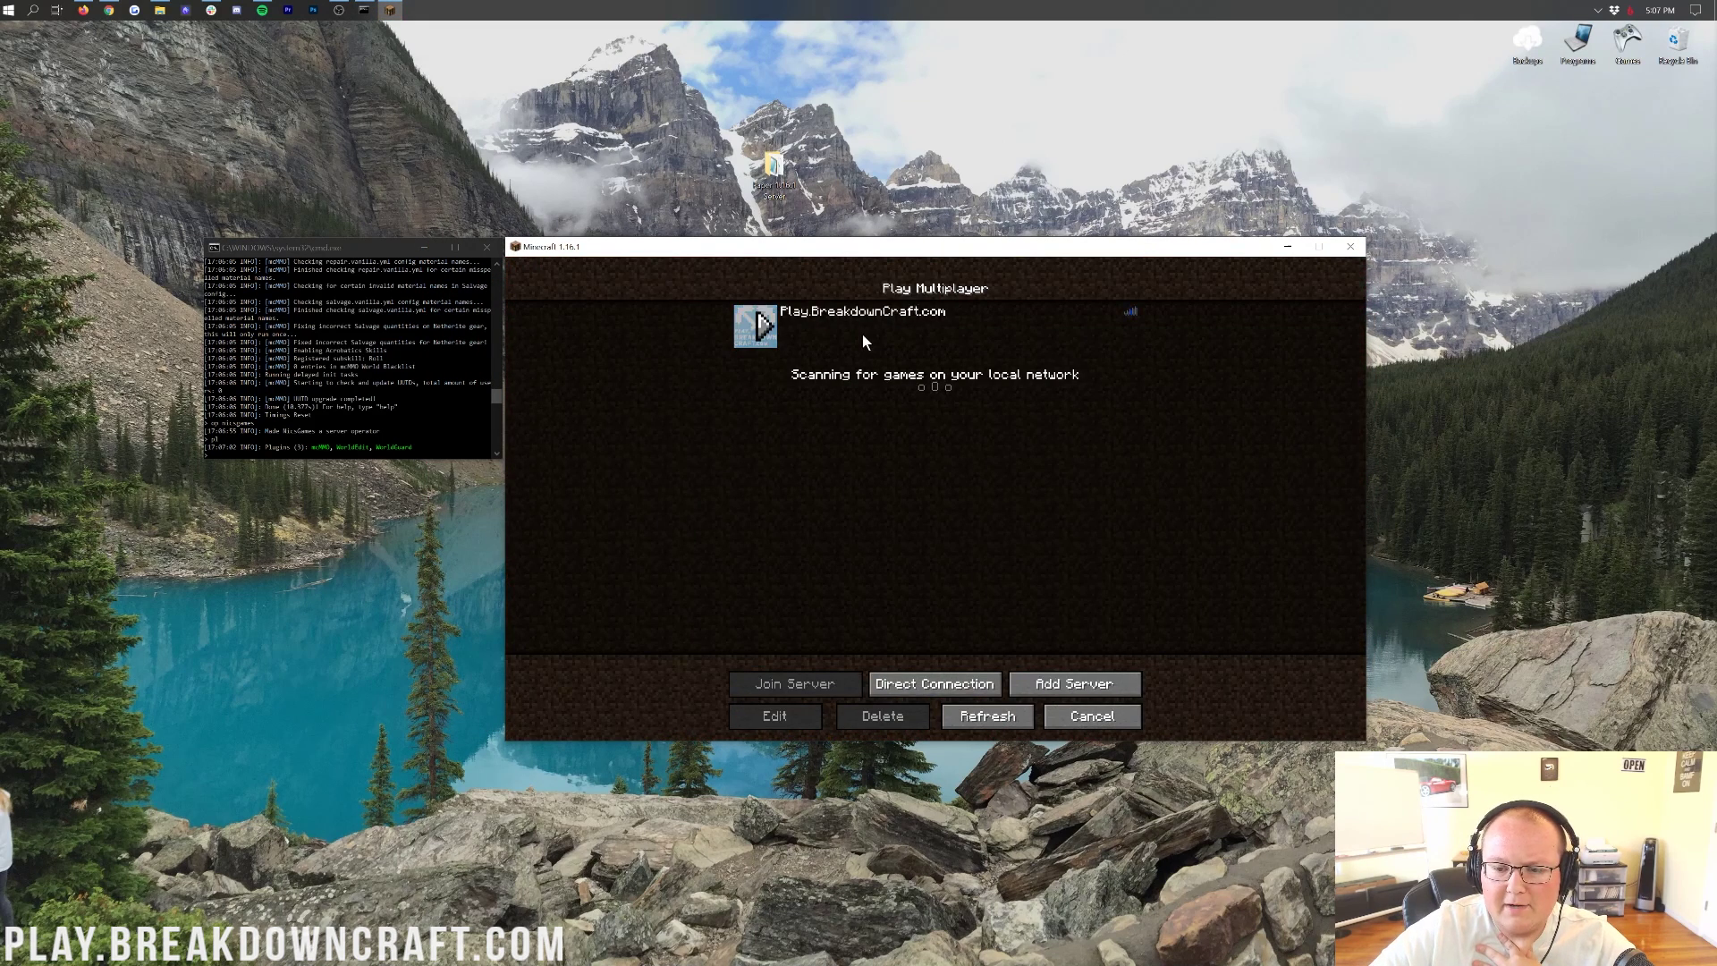
left_click(1013, 721)
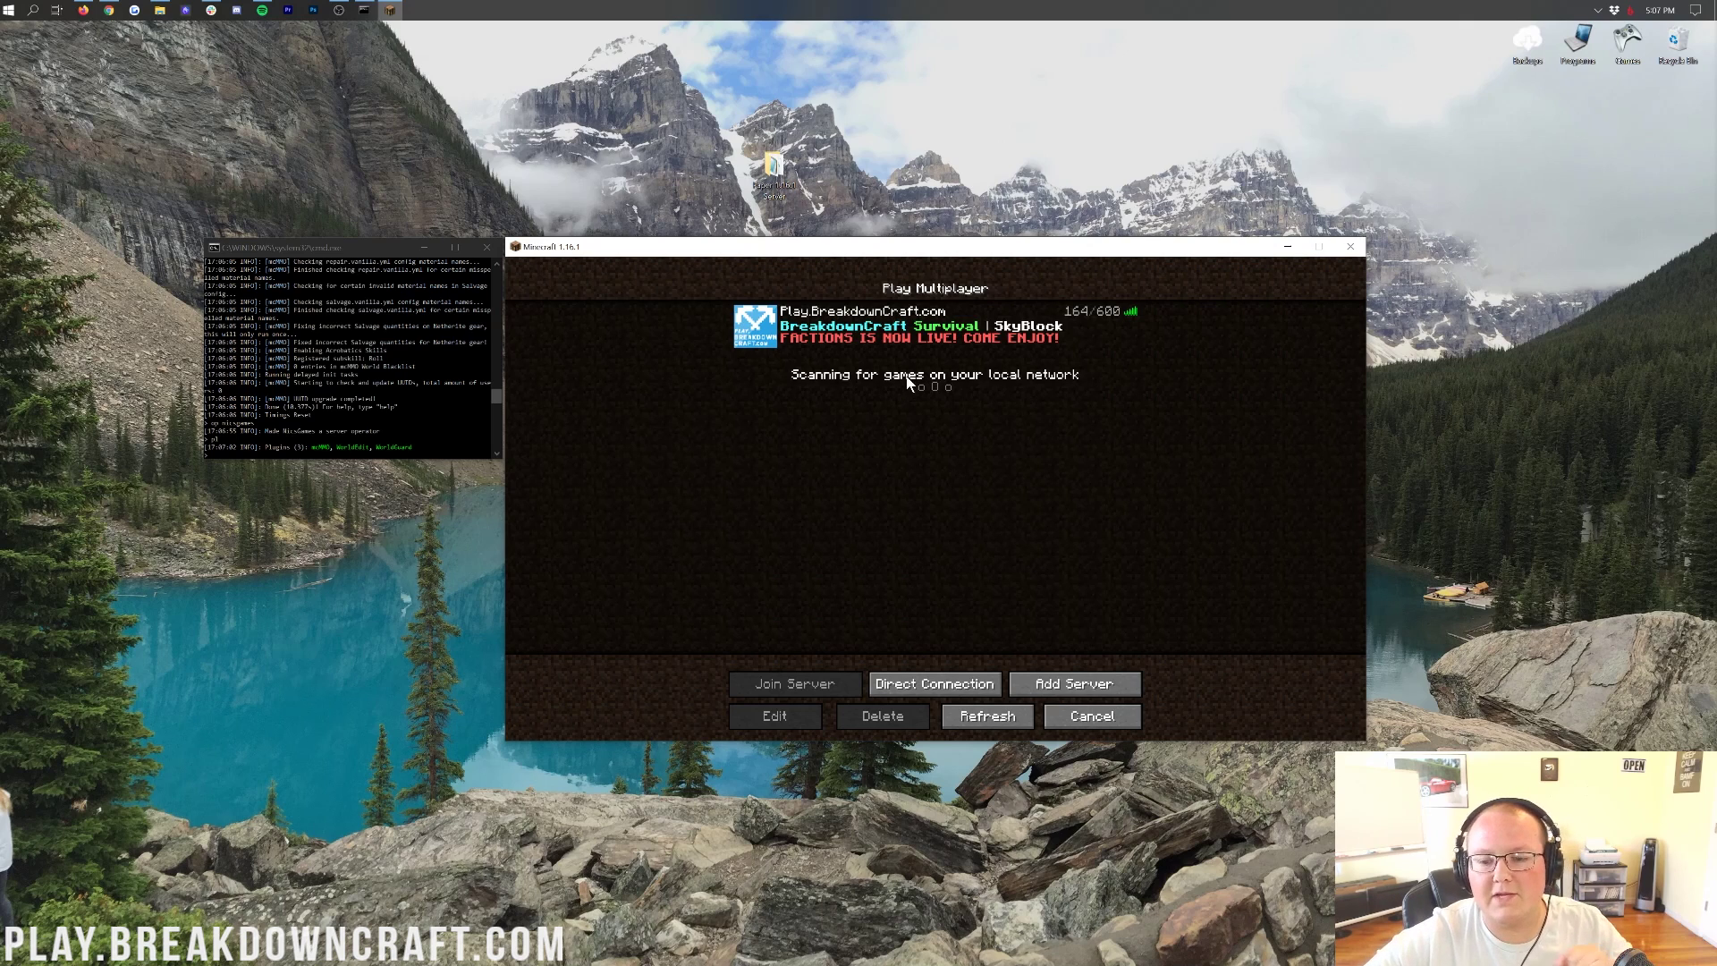
left_click(912, 333)
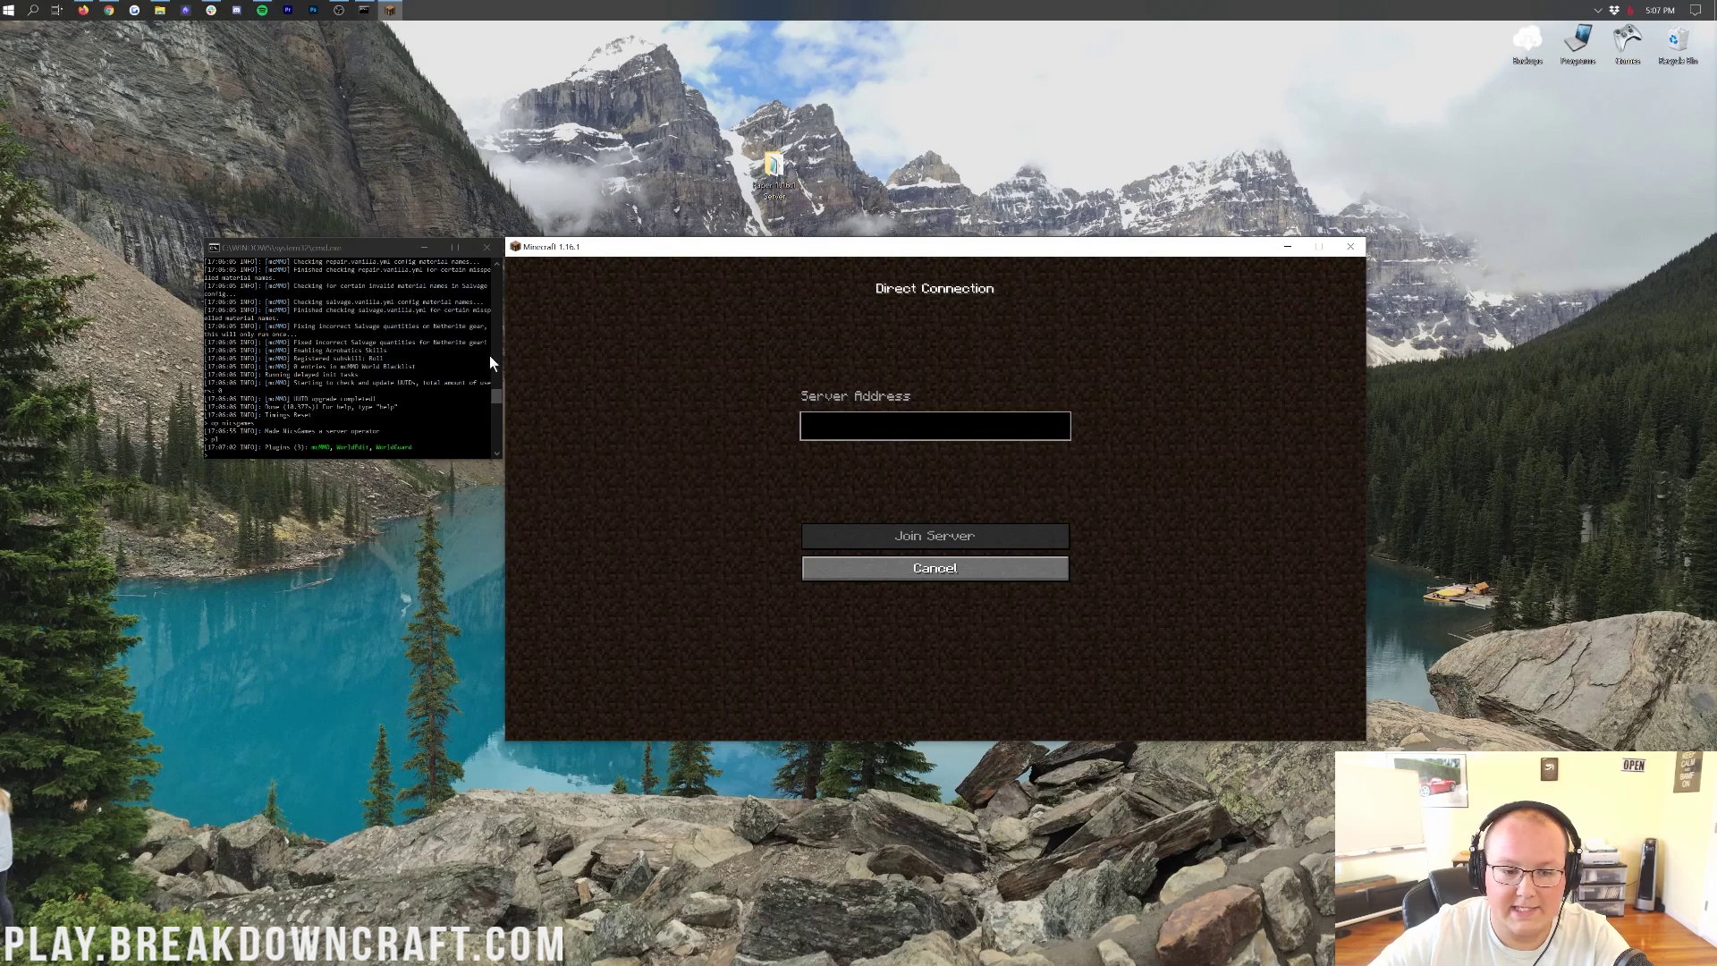
left_click(898, 426)
type("192.168.1.123")
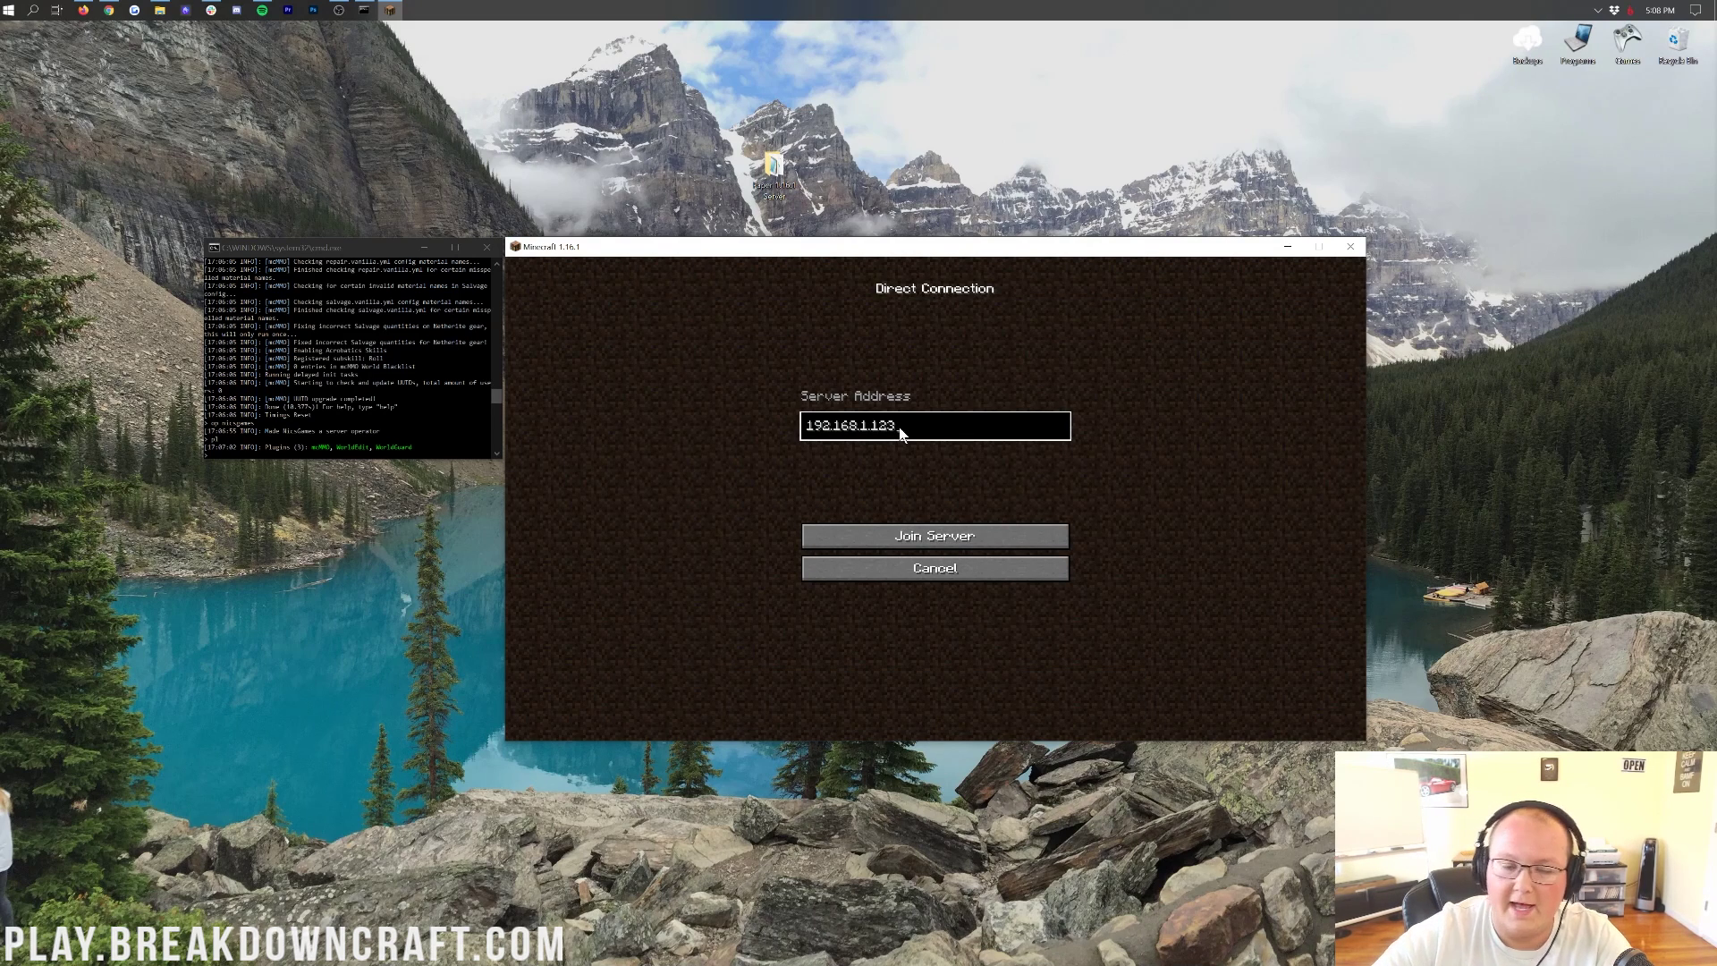
left_click(957, 537)
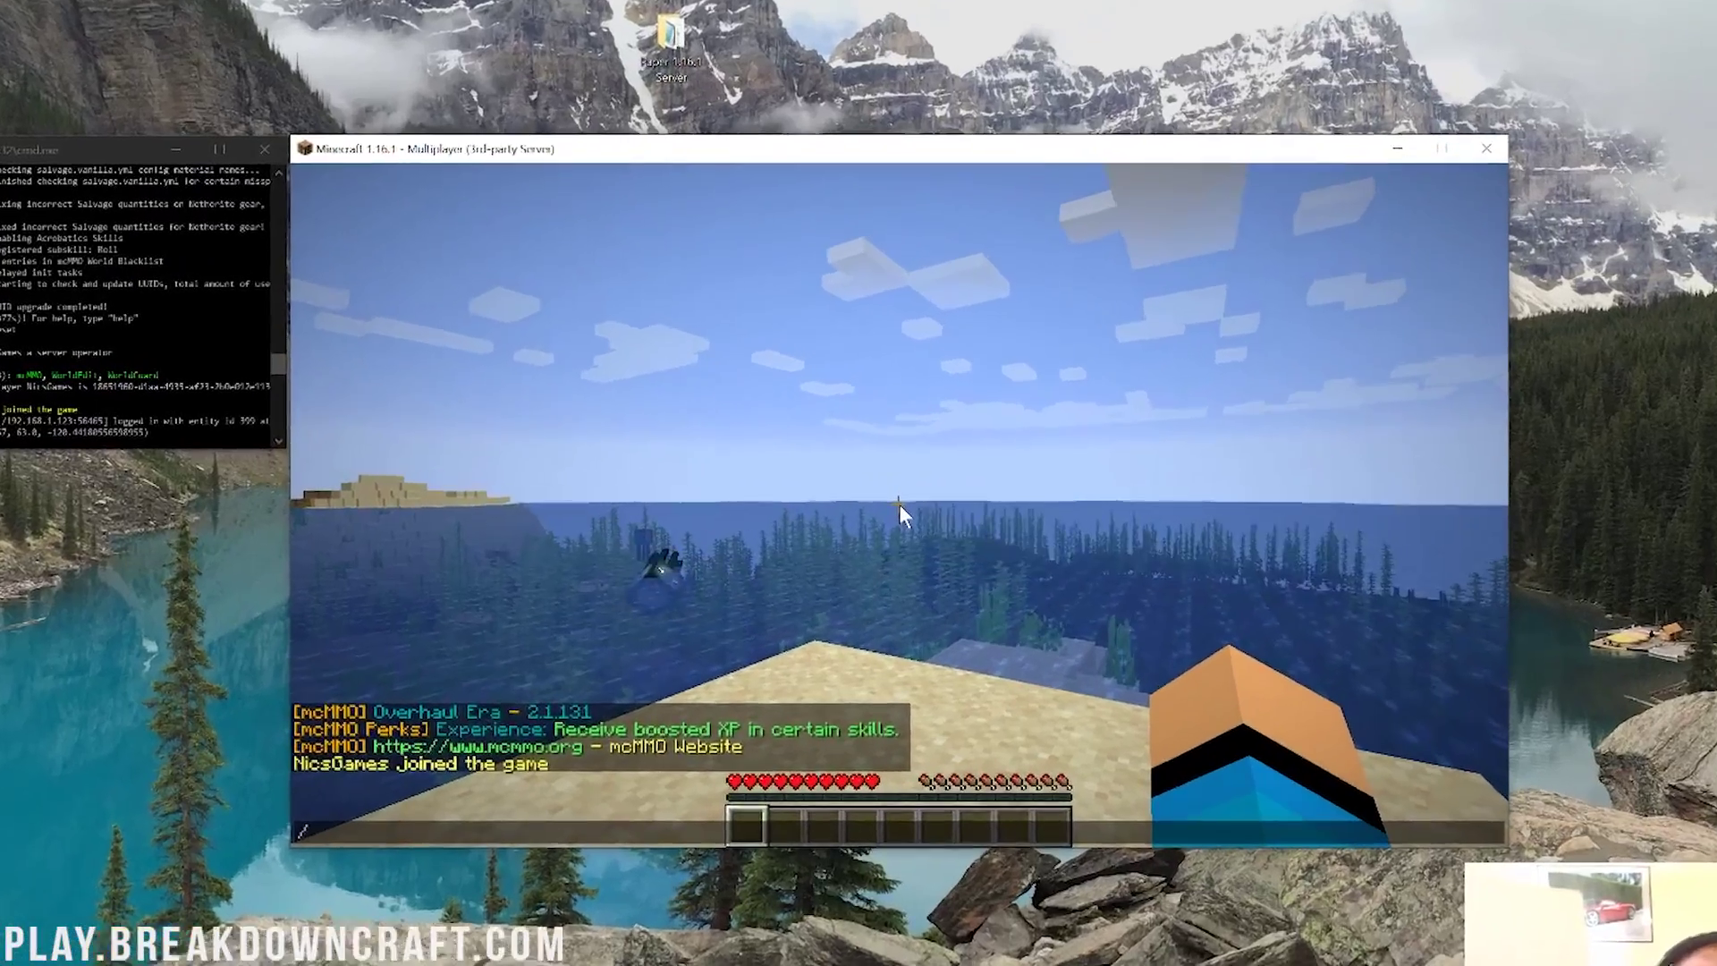
Step: List the server's plugins in the game chat with /pl and read the mcMMO plugin's details
type("pl")
key("Return")
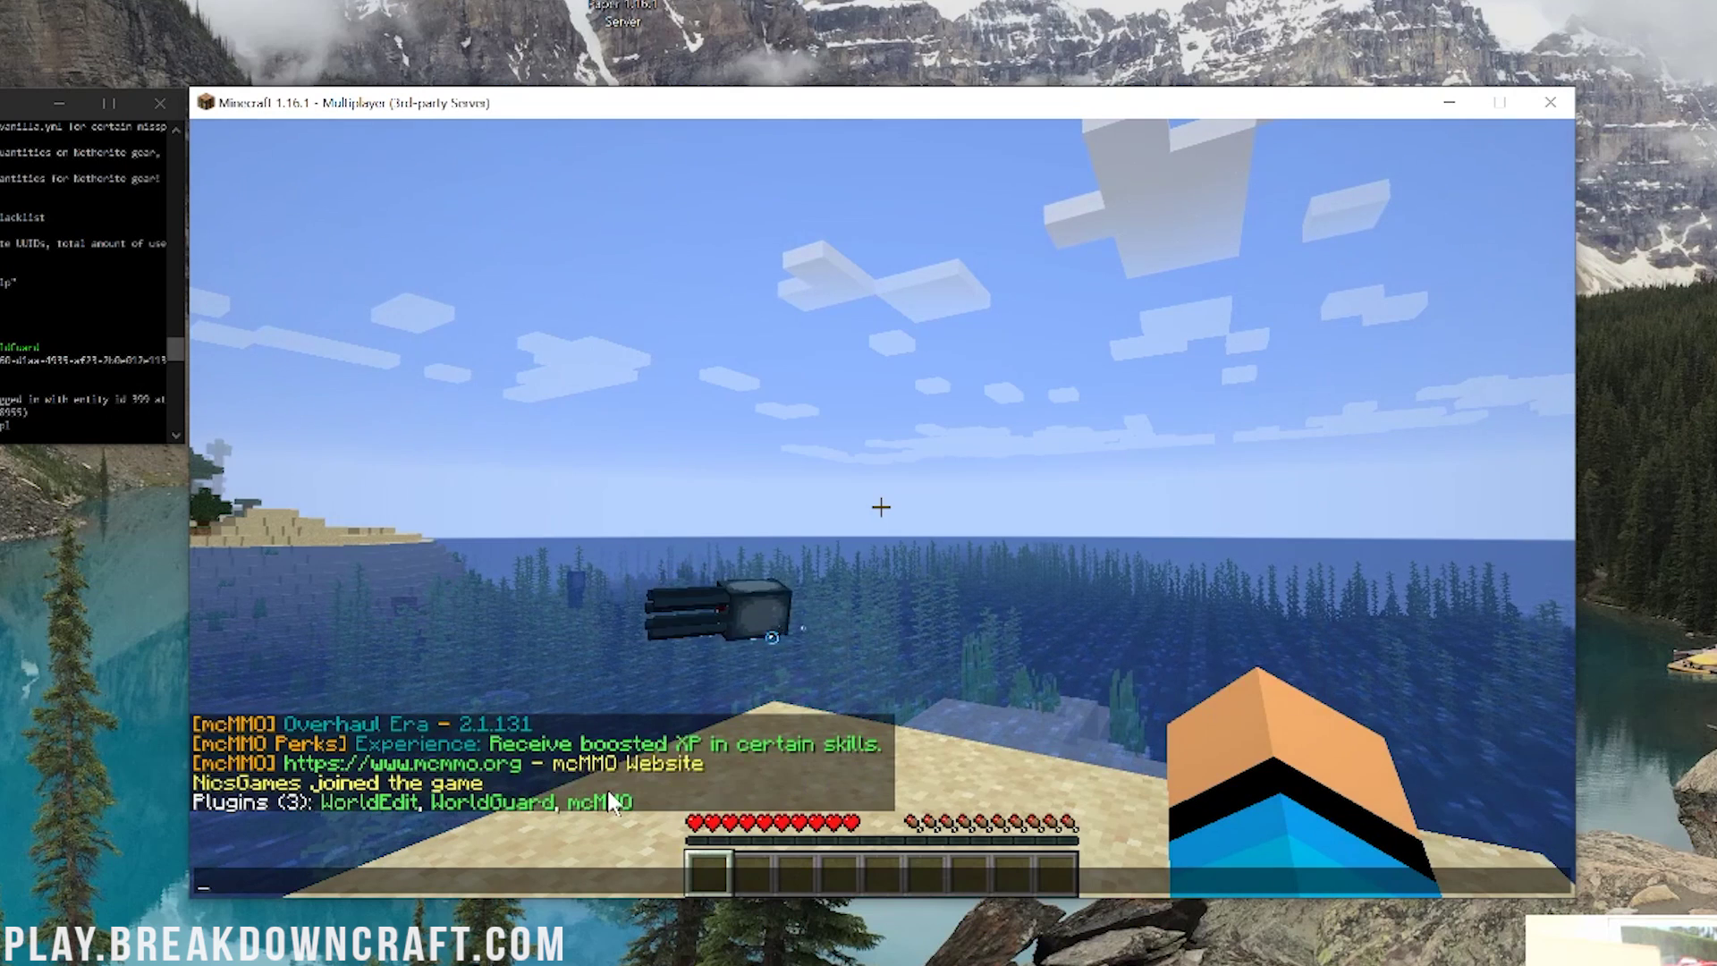
mouse_move(611, 800)
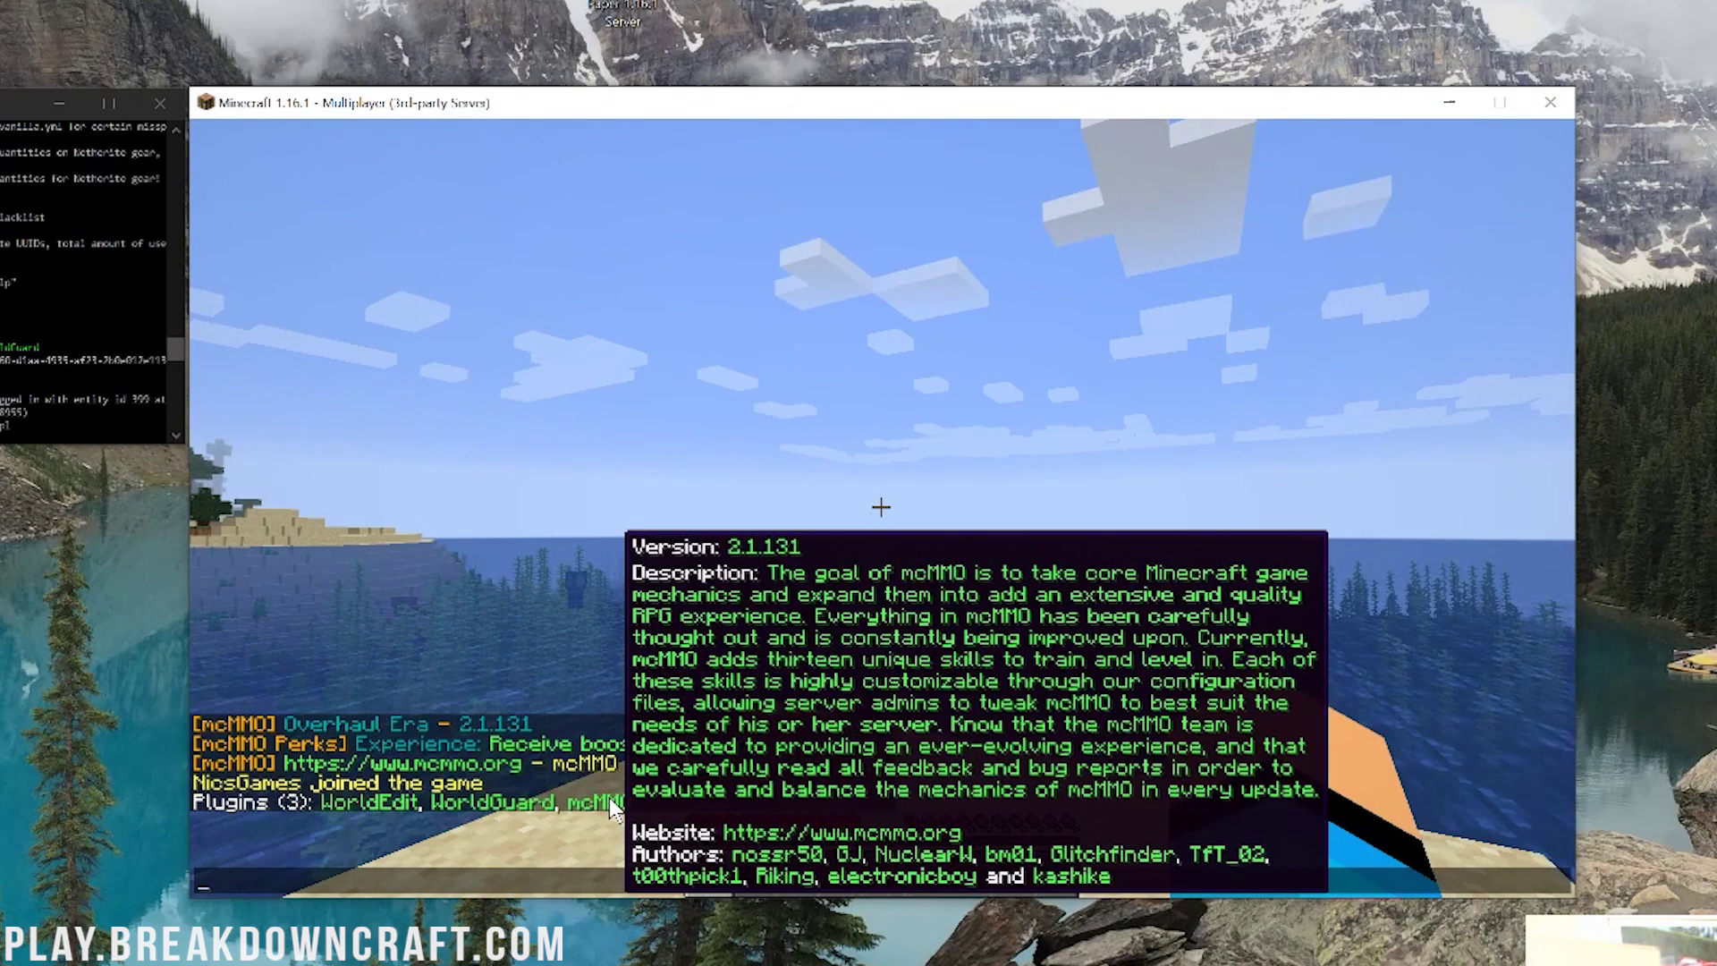
mouse_move(469, 791)
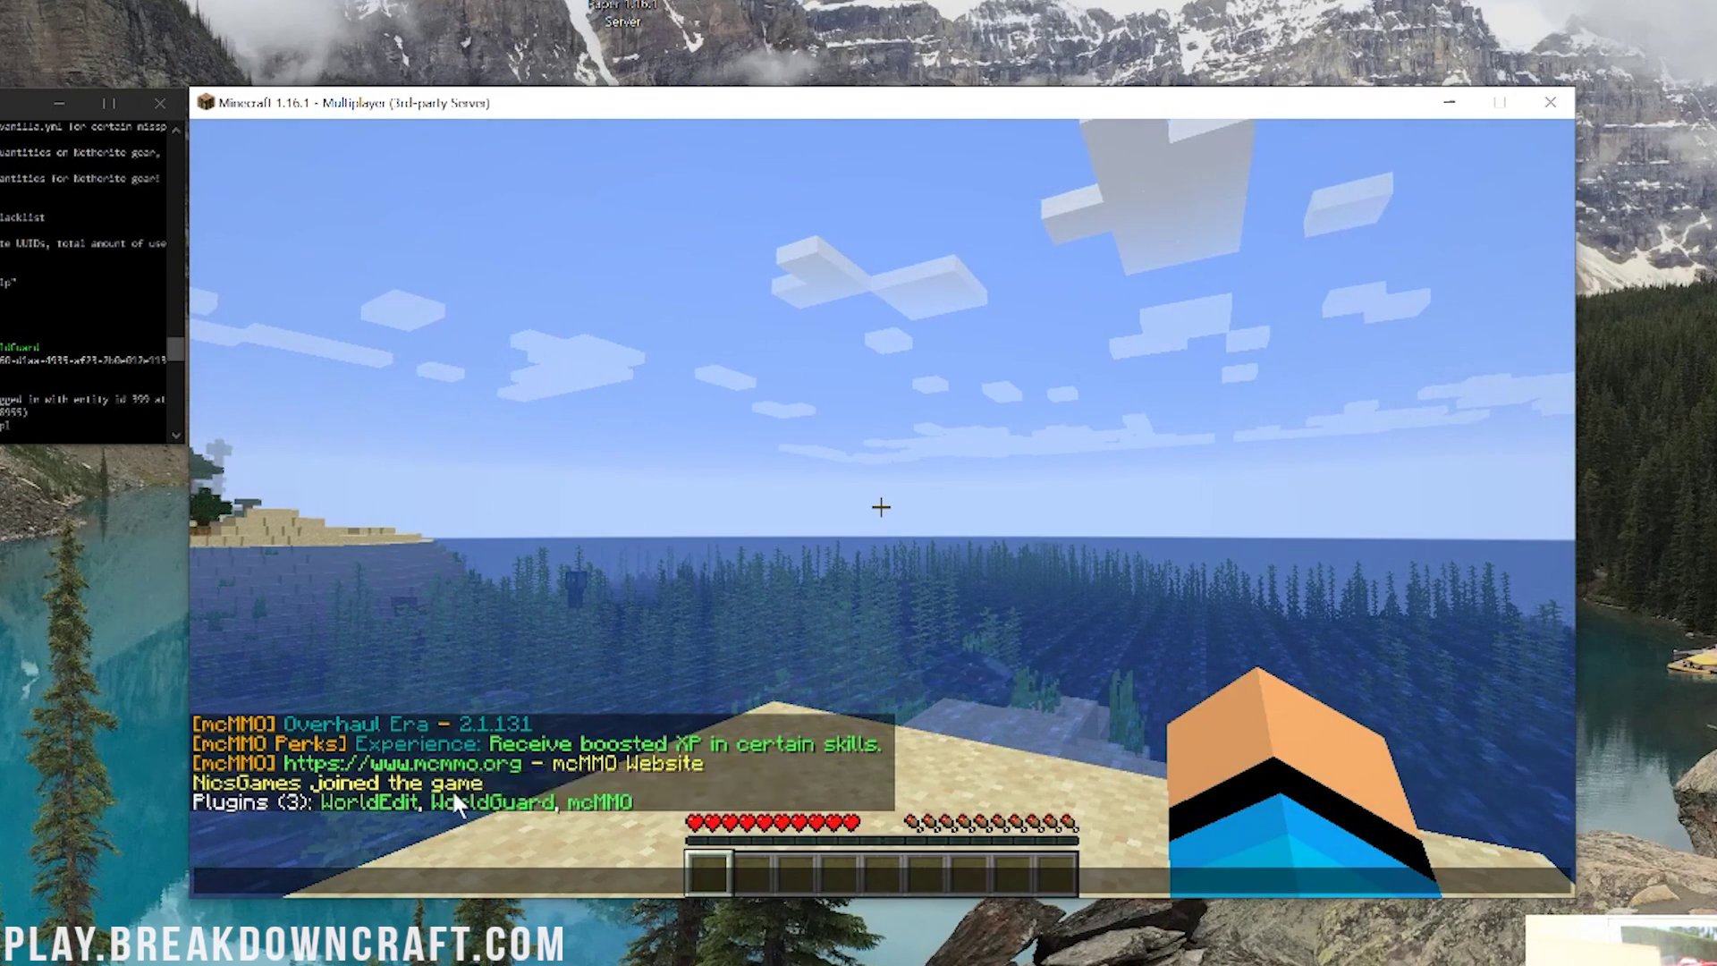
key("Escape")
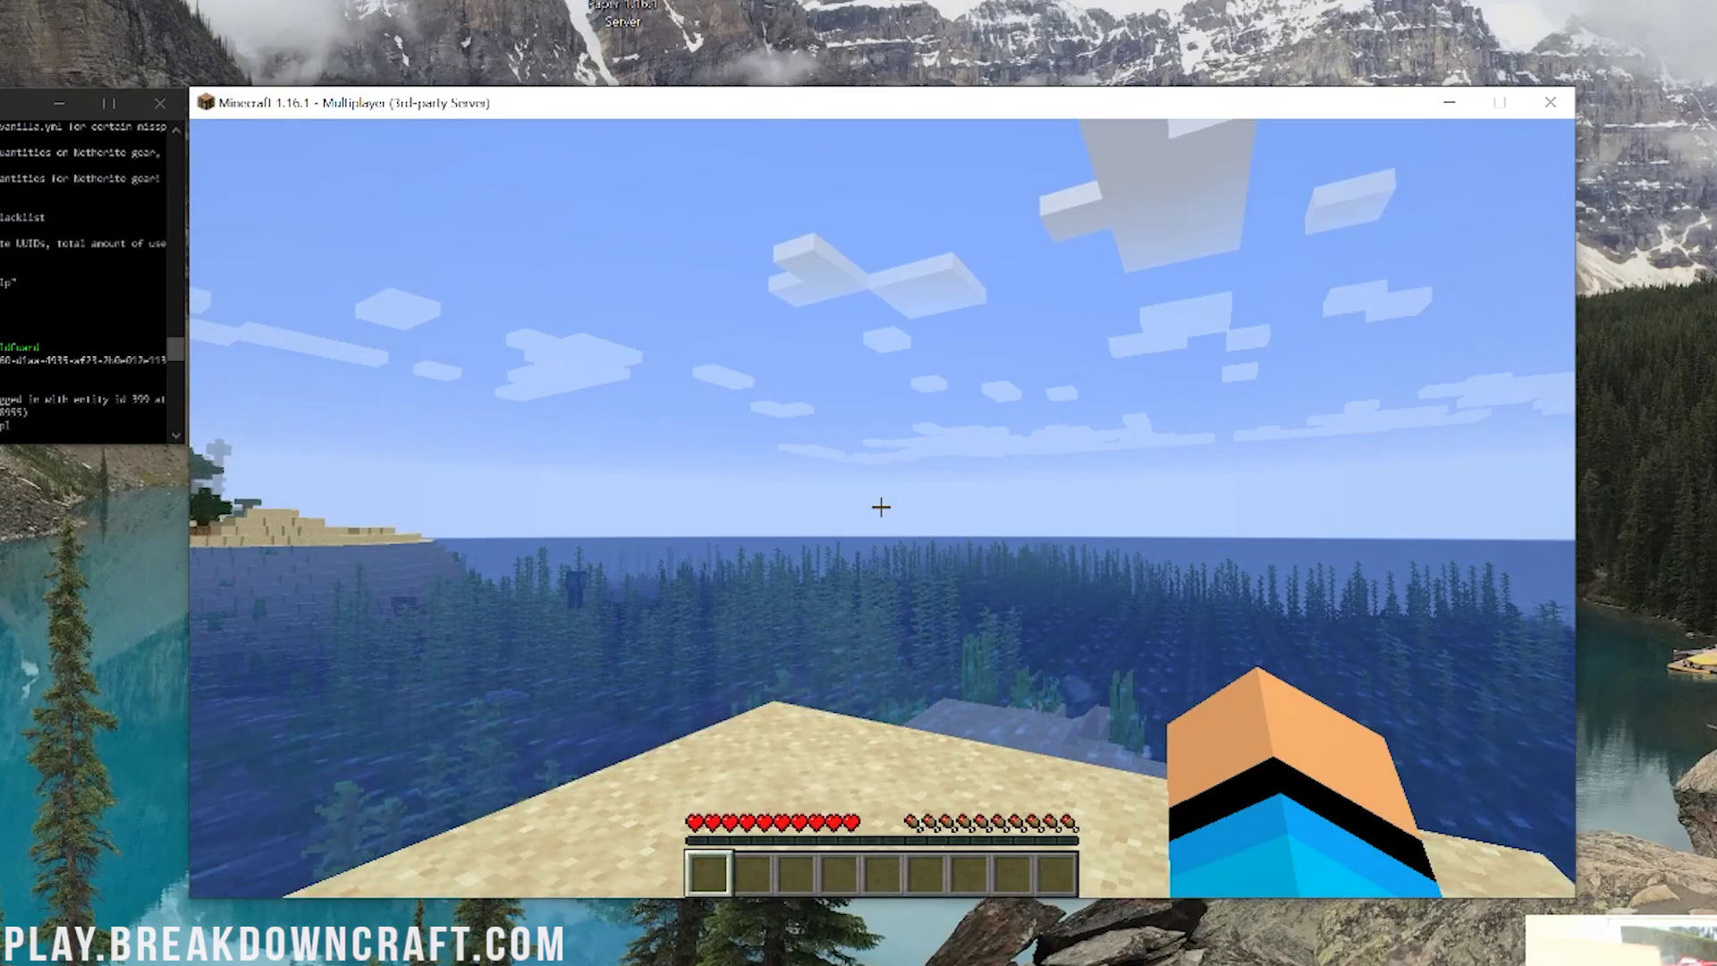
Step: Try the /gmc shortcut, and set the game mode to creative with /gamemode creative
key("w")
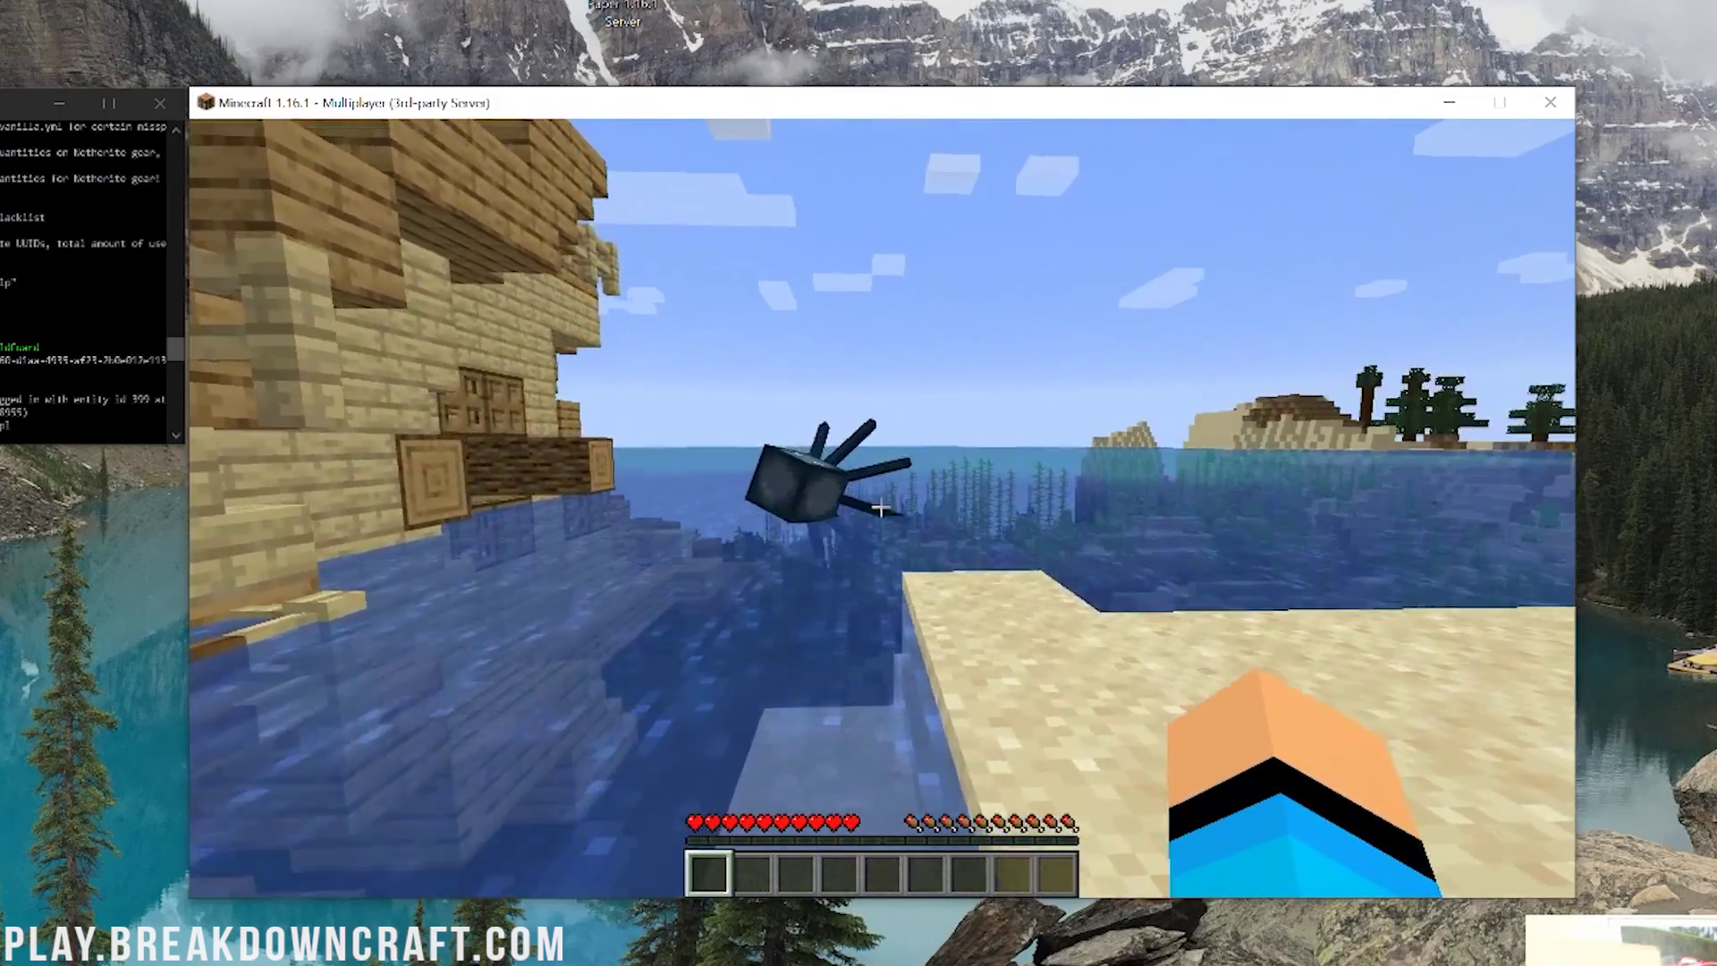
type("/gmc")
key("Return")
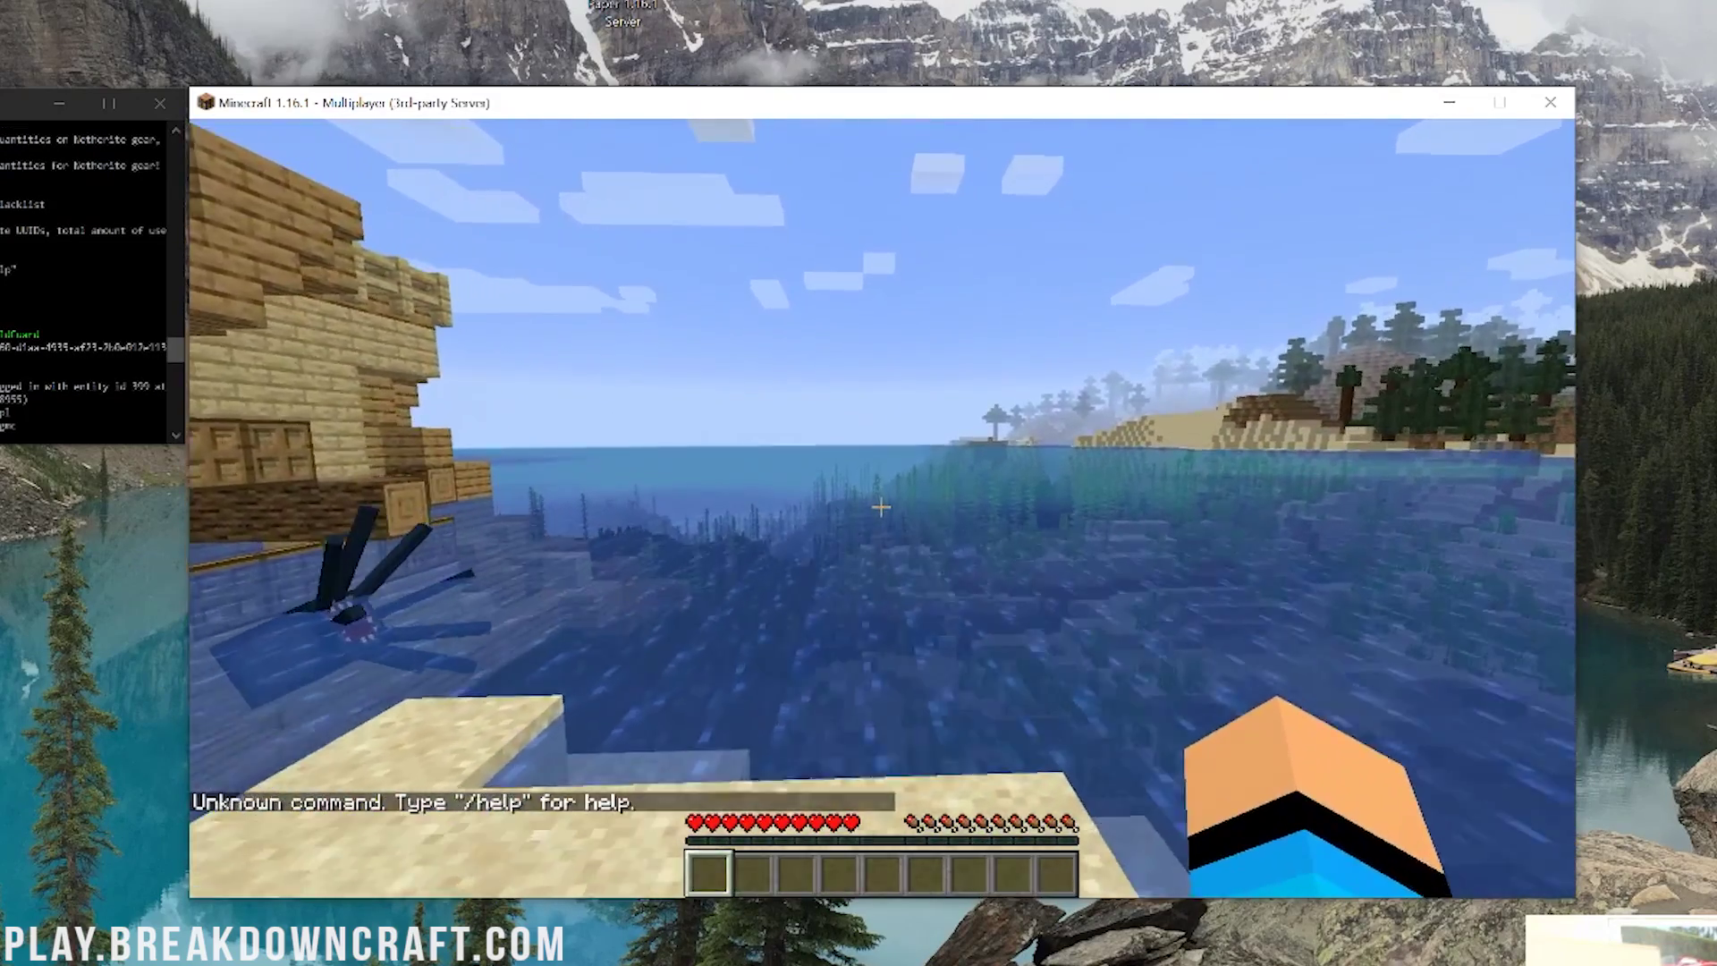
type("/gamemode c")
key("Tab")
key("Return")
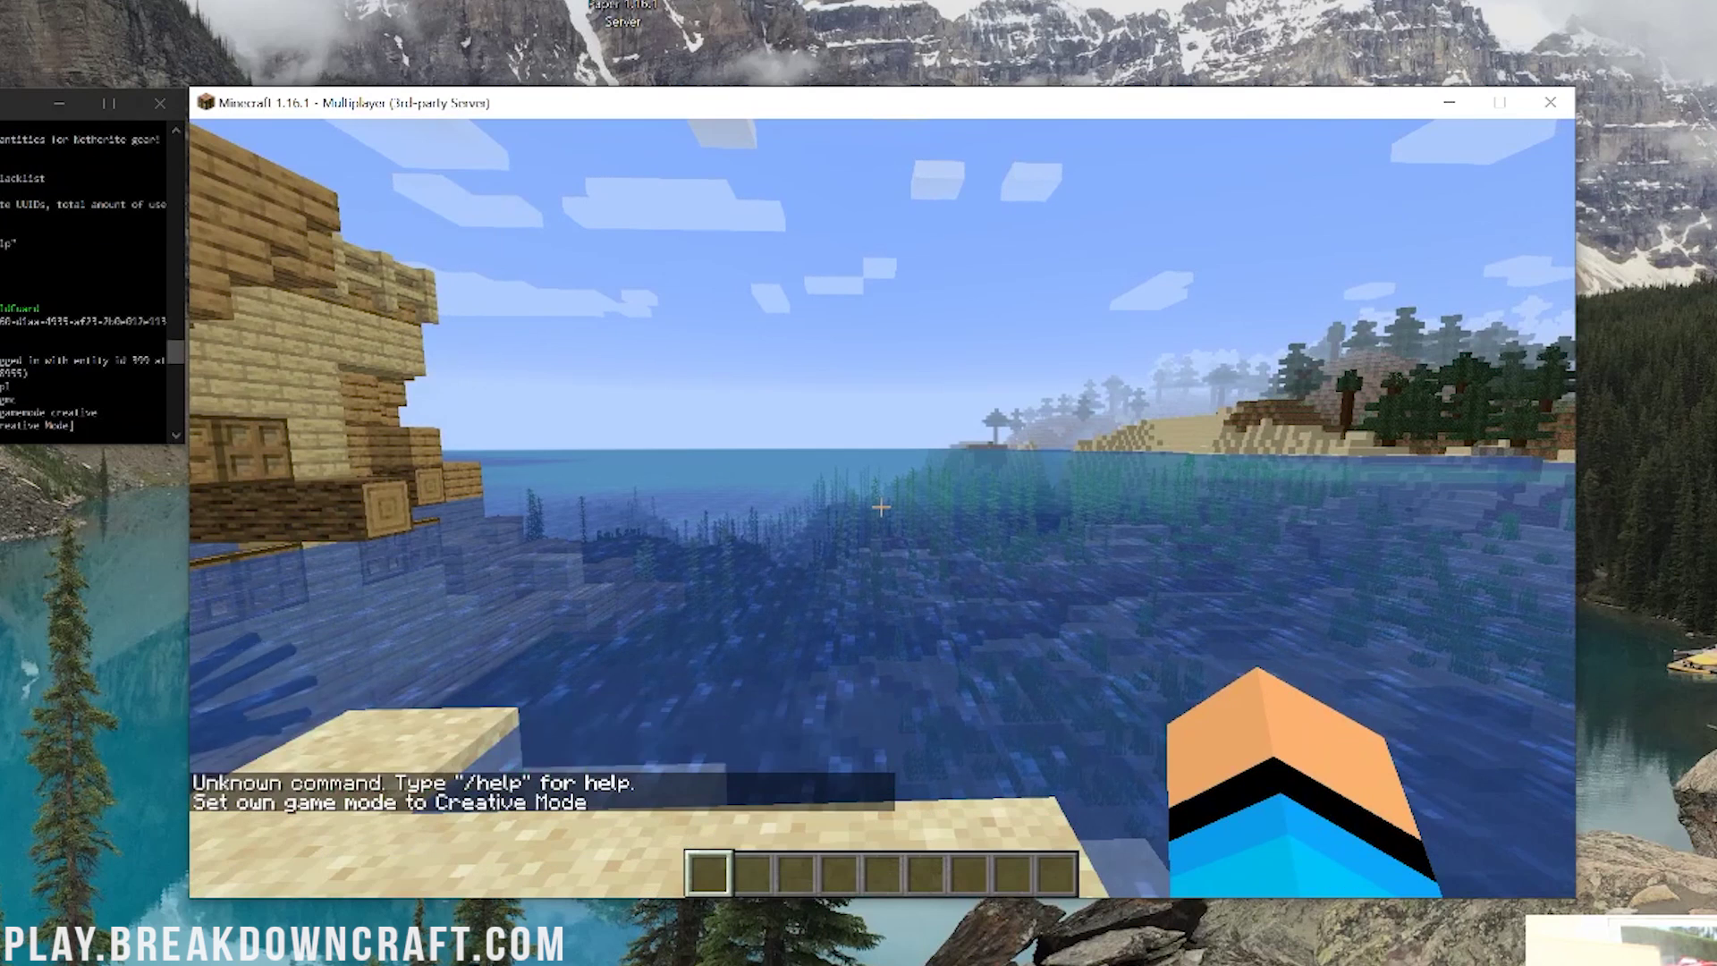
Step: Get the WorldEdit wand with //wand and select from (-159, 62, -123) on the sand to (-183, 68, -191) on the wooded slope
type("/wa")
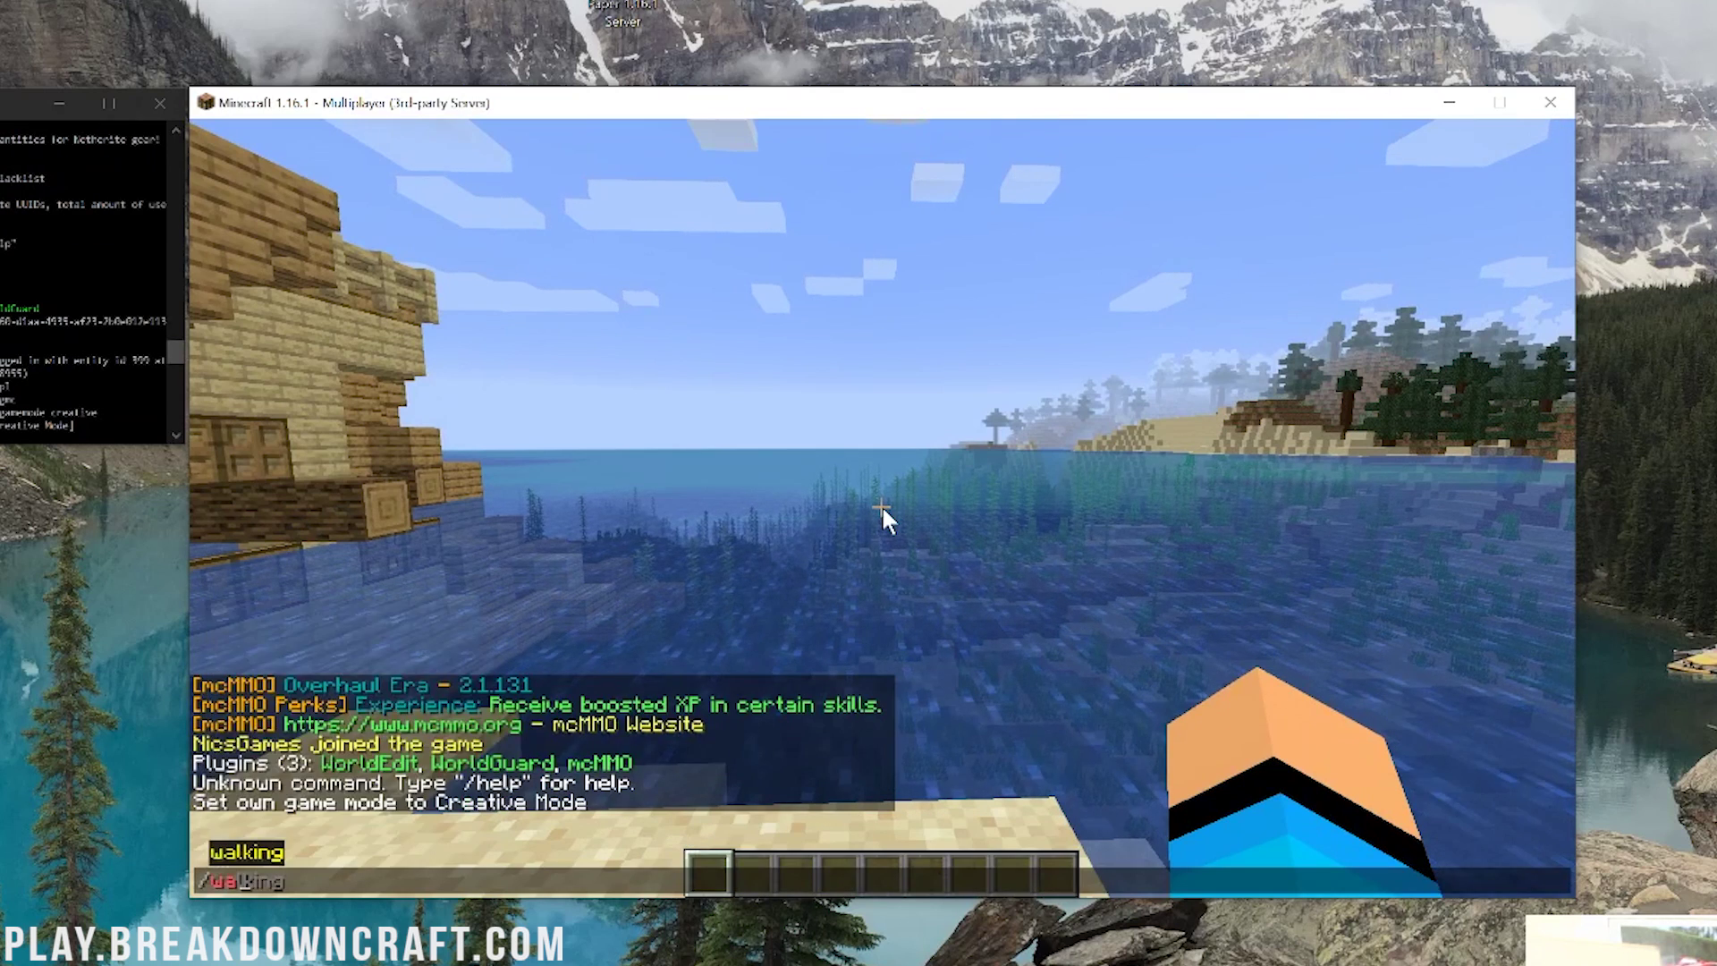
type("/br")
key("Return")
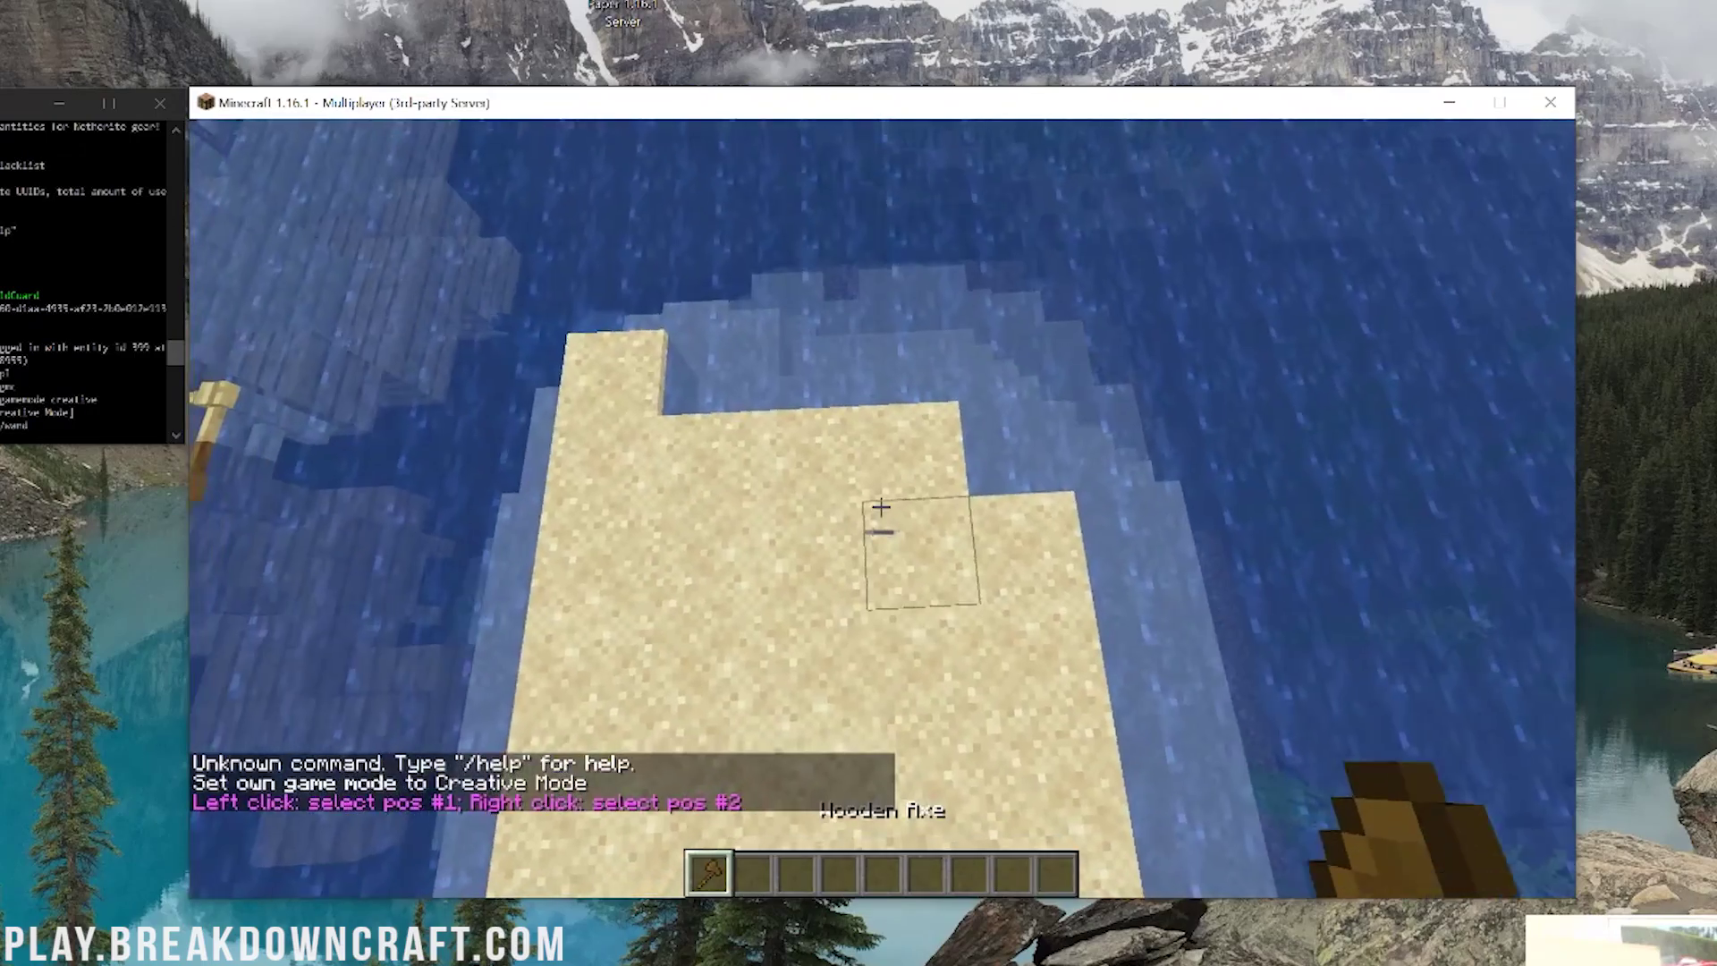
left_click(881, 507)
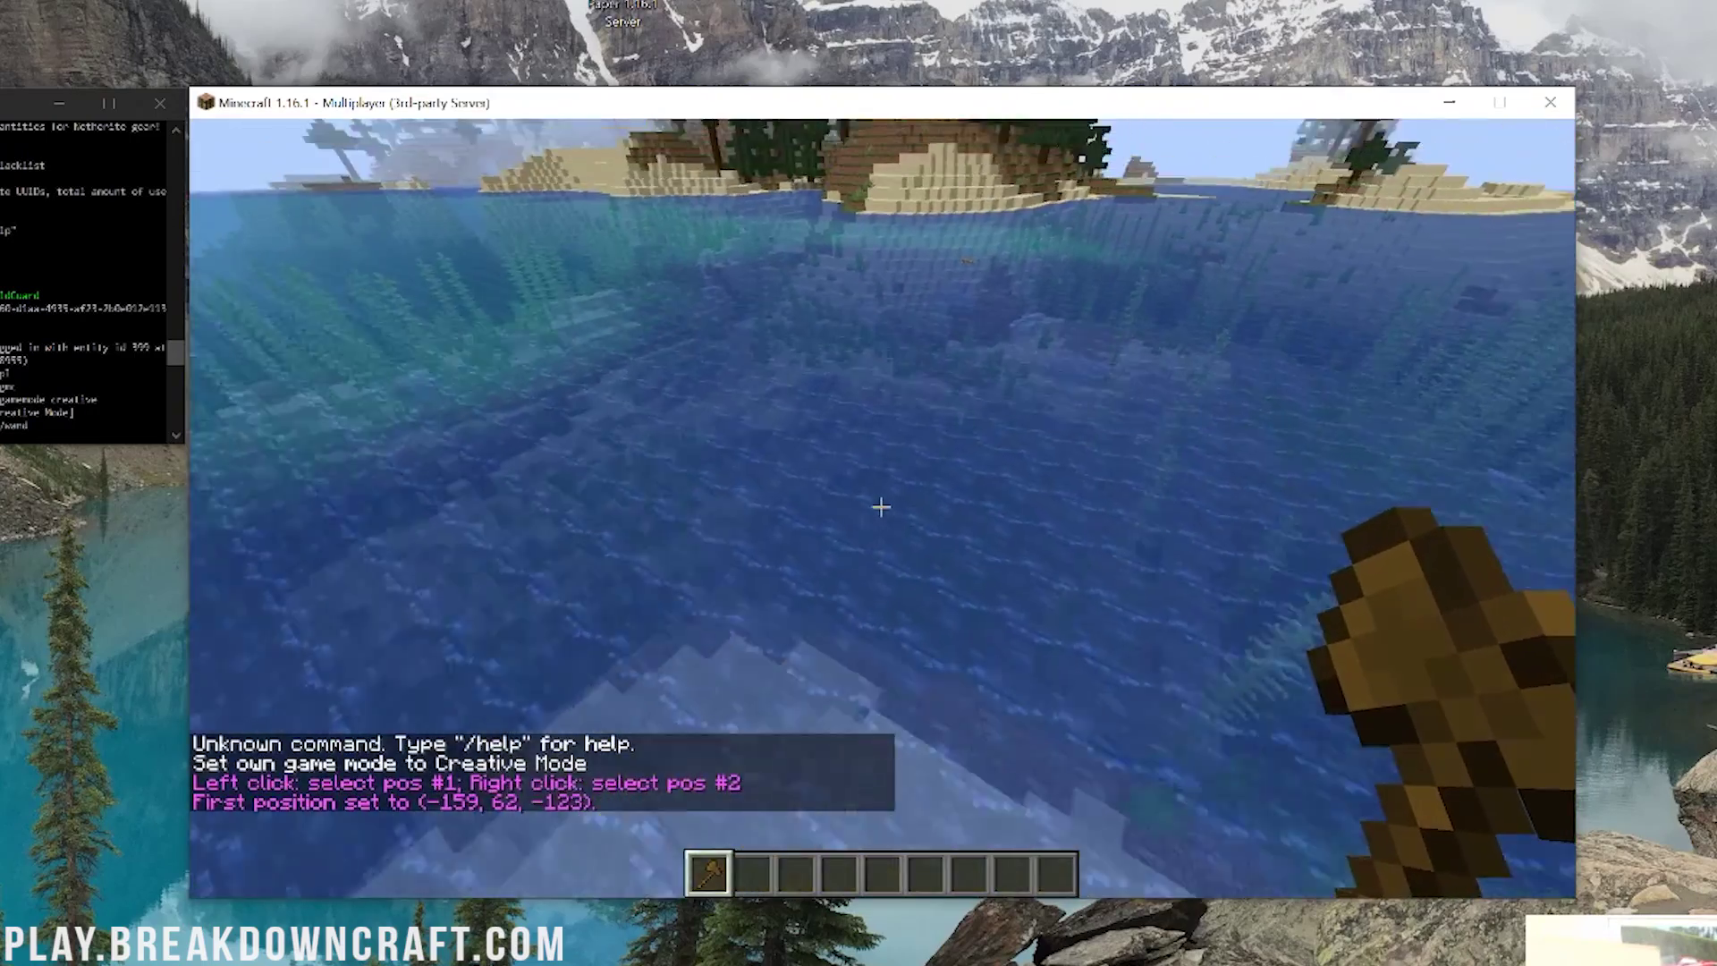
key("w")
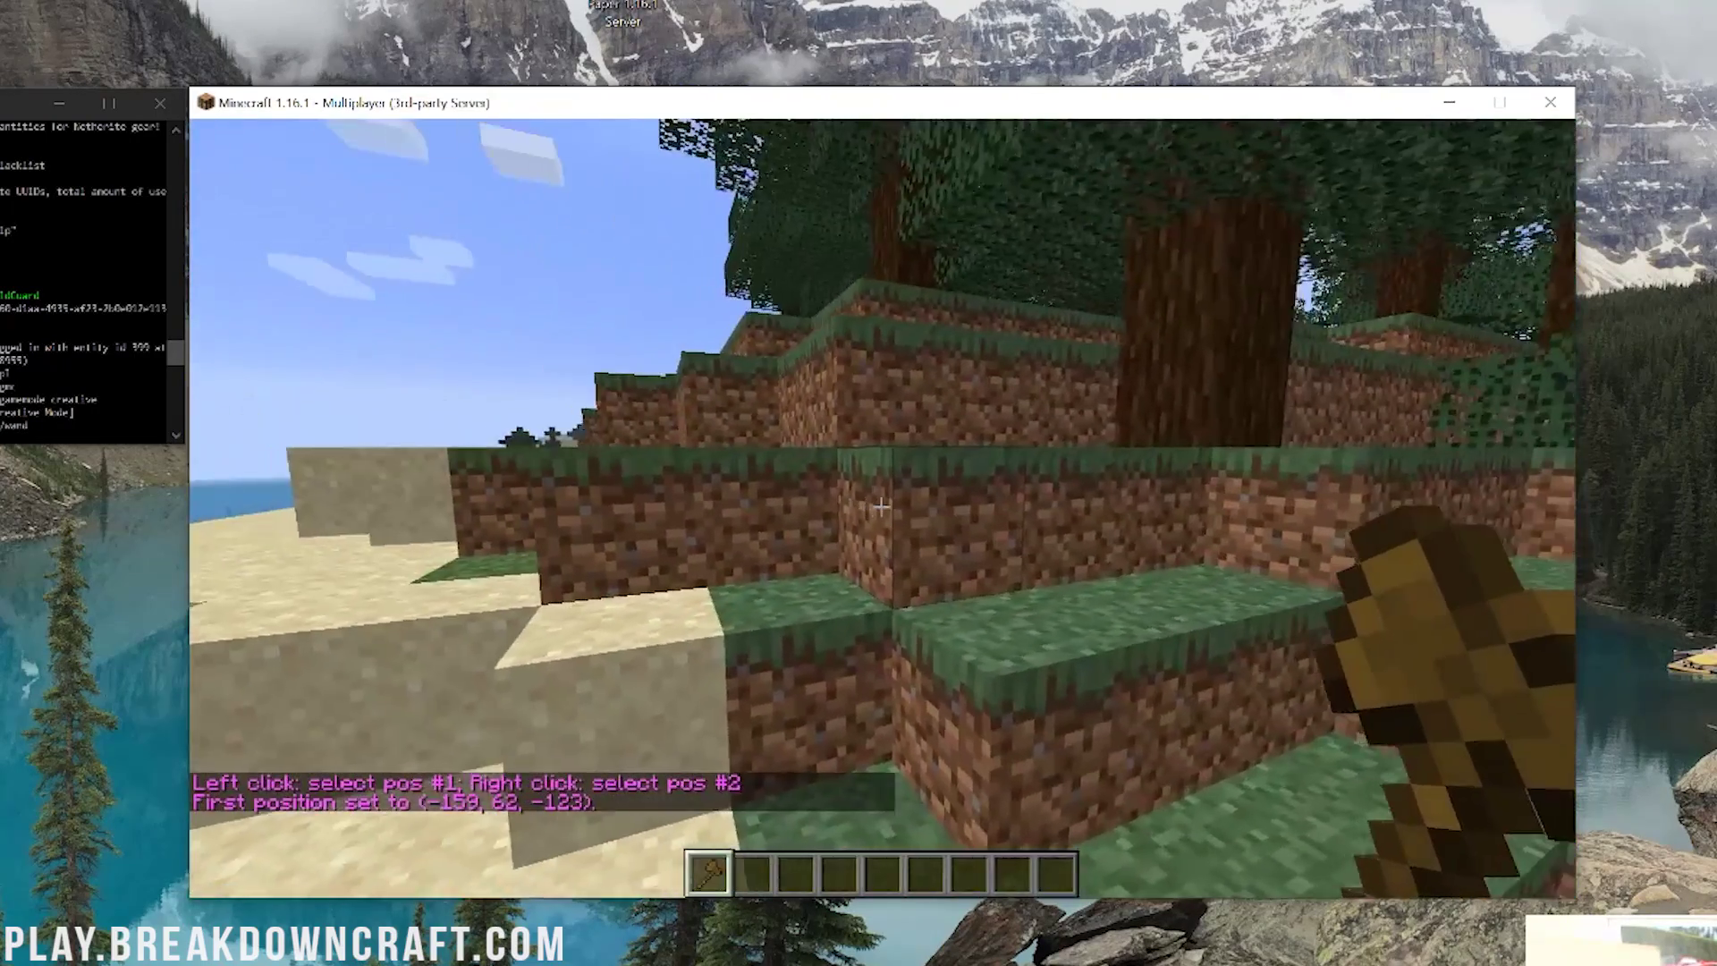
right_click(881, 507)
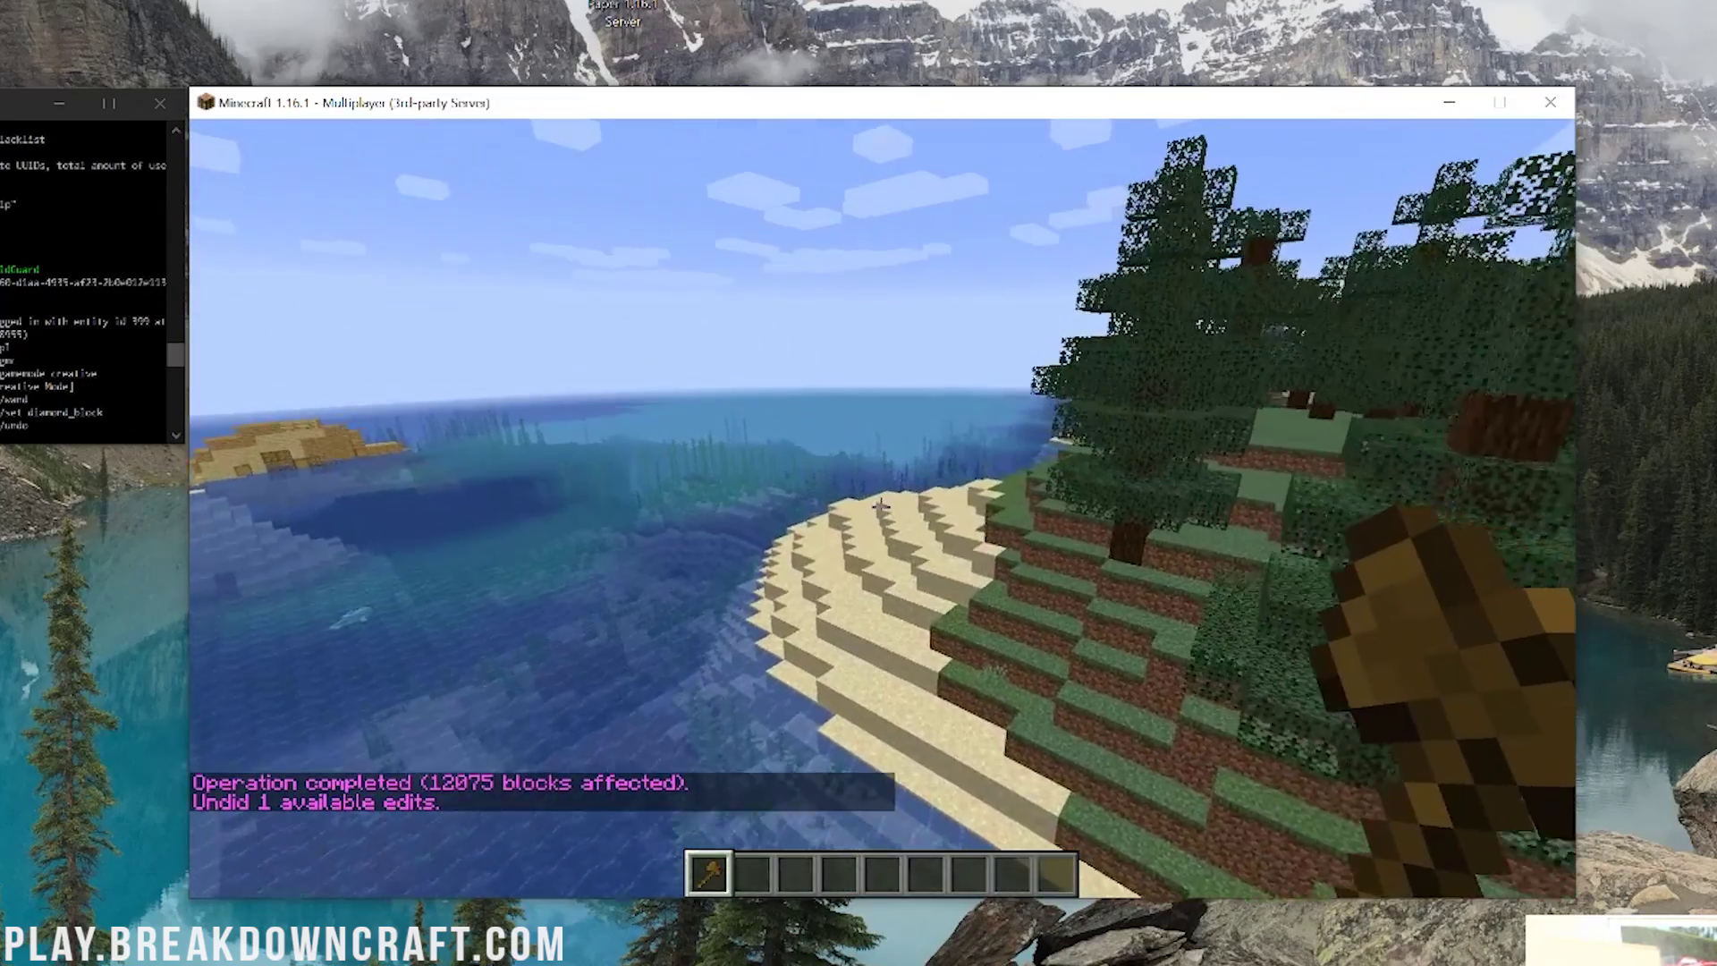
Step: Set a new WorldEdit selection with the wand at (-179, 64, -189) on the slope and //pos2 at (-212, 72, -169) above the water
key("w")
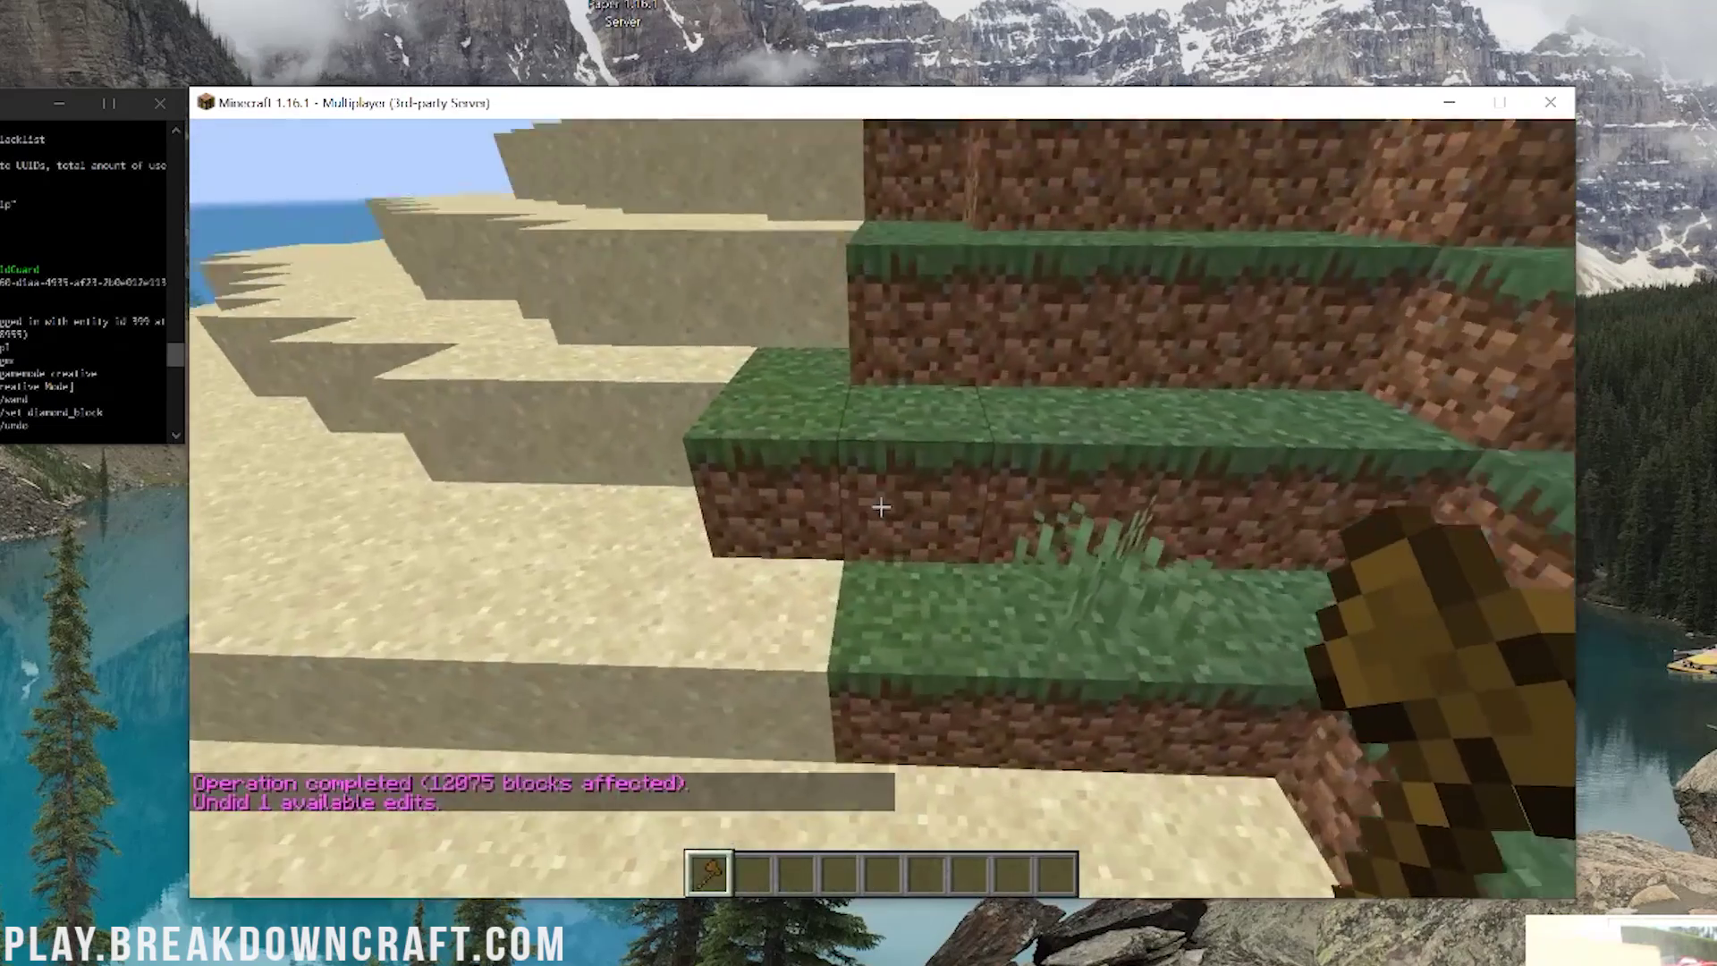
left_click(881, 507)
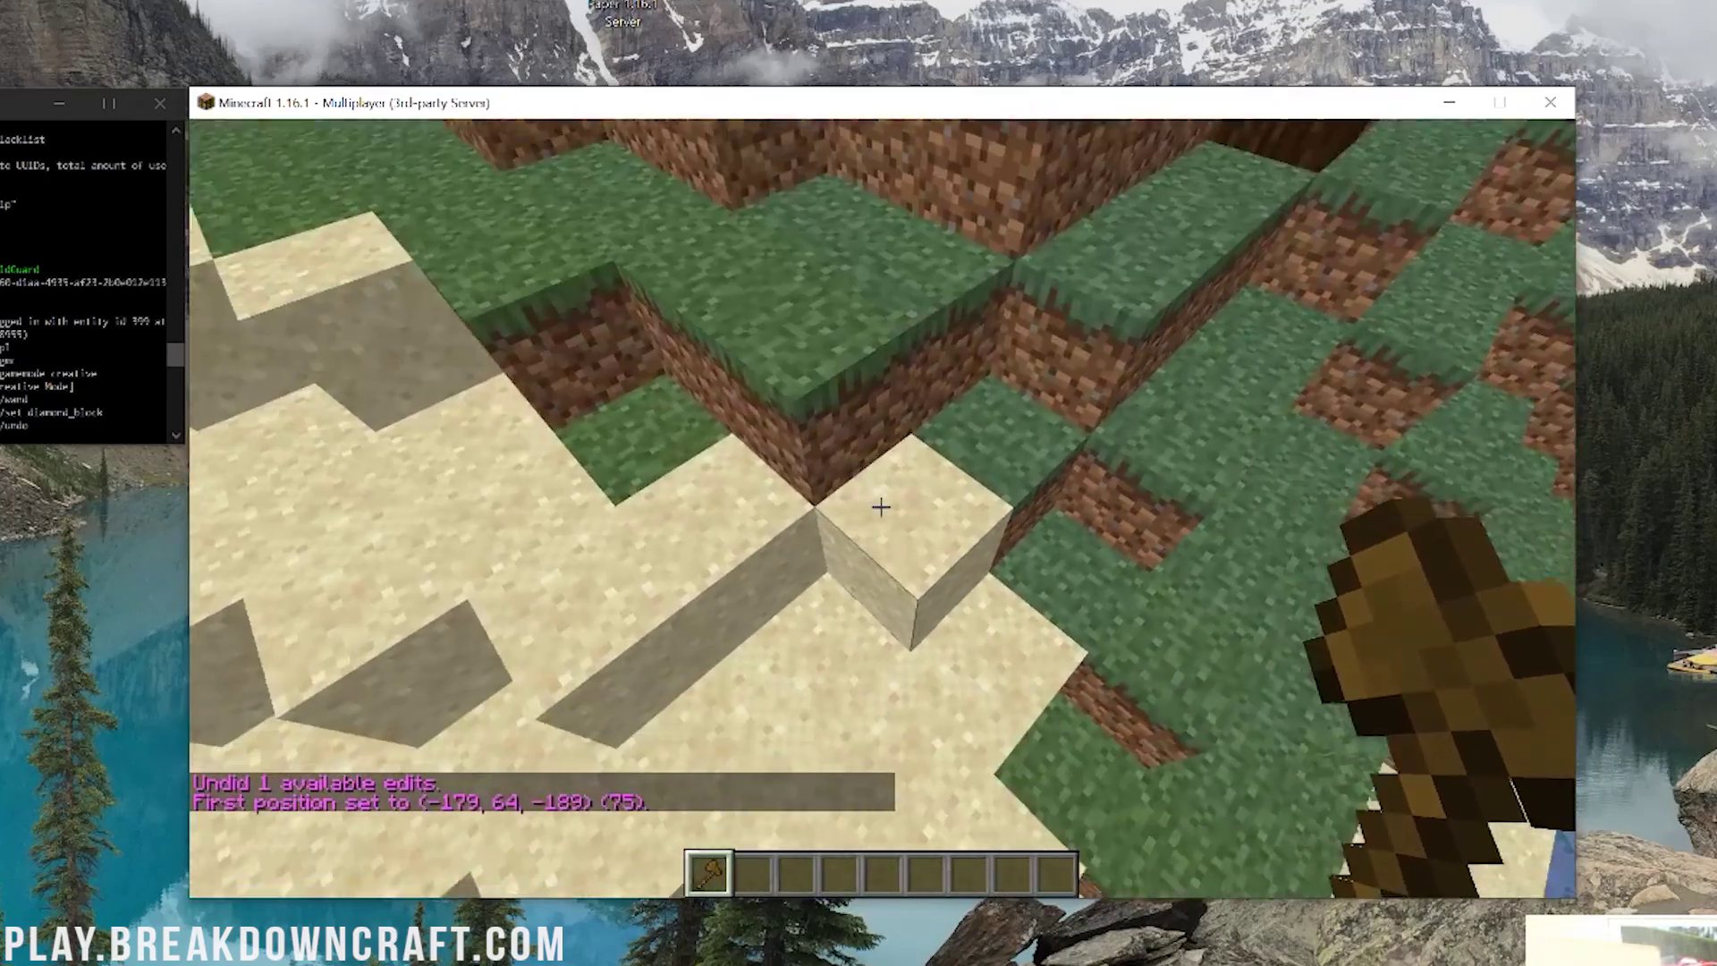
mouse_move(881, 507)
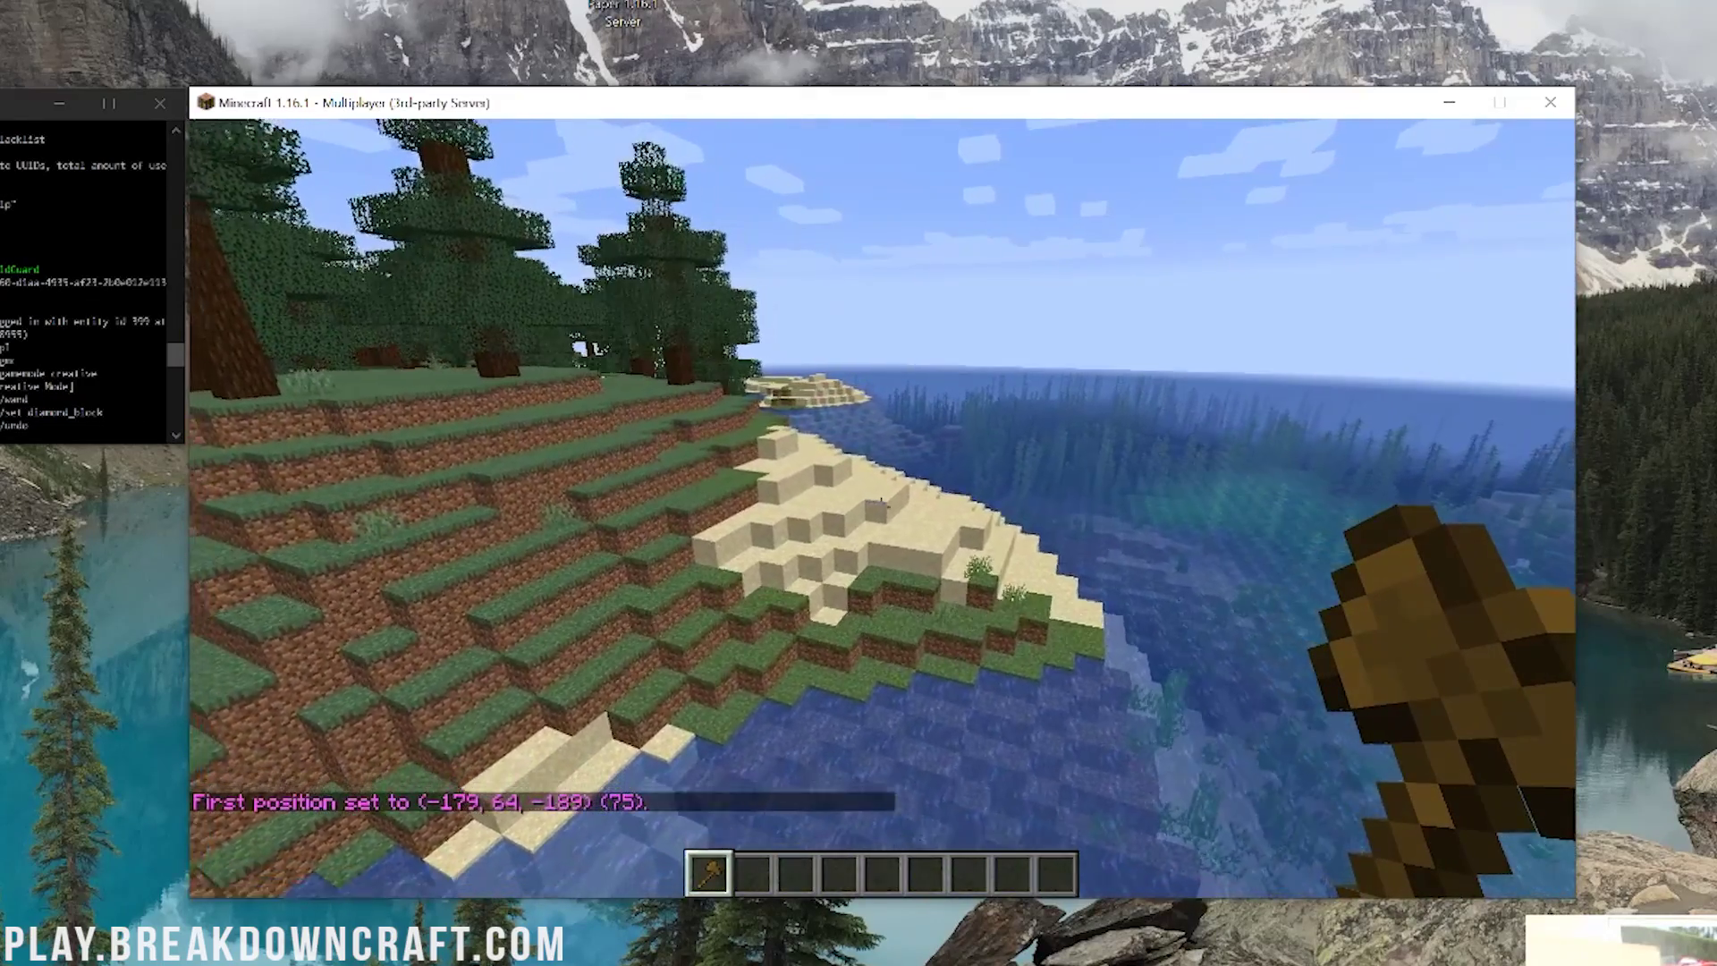
key("slash")
type("/pos")
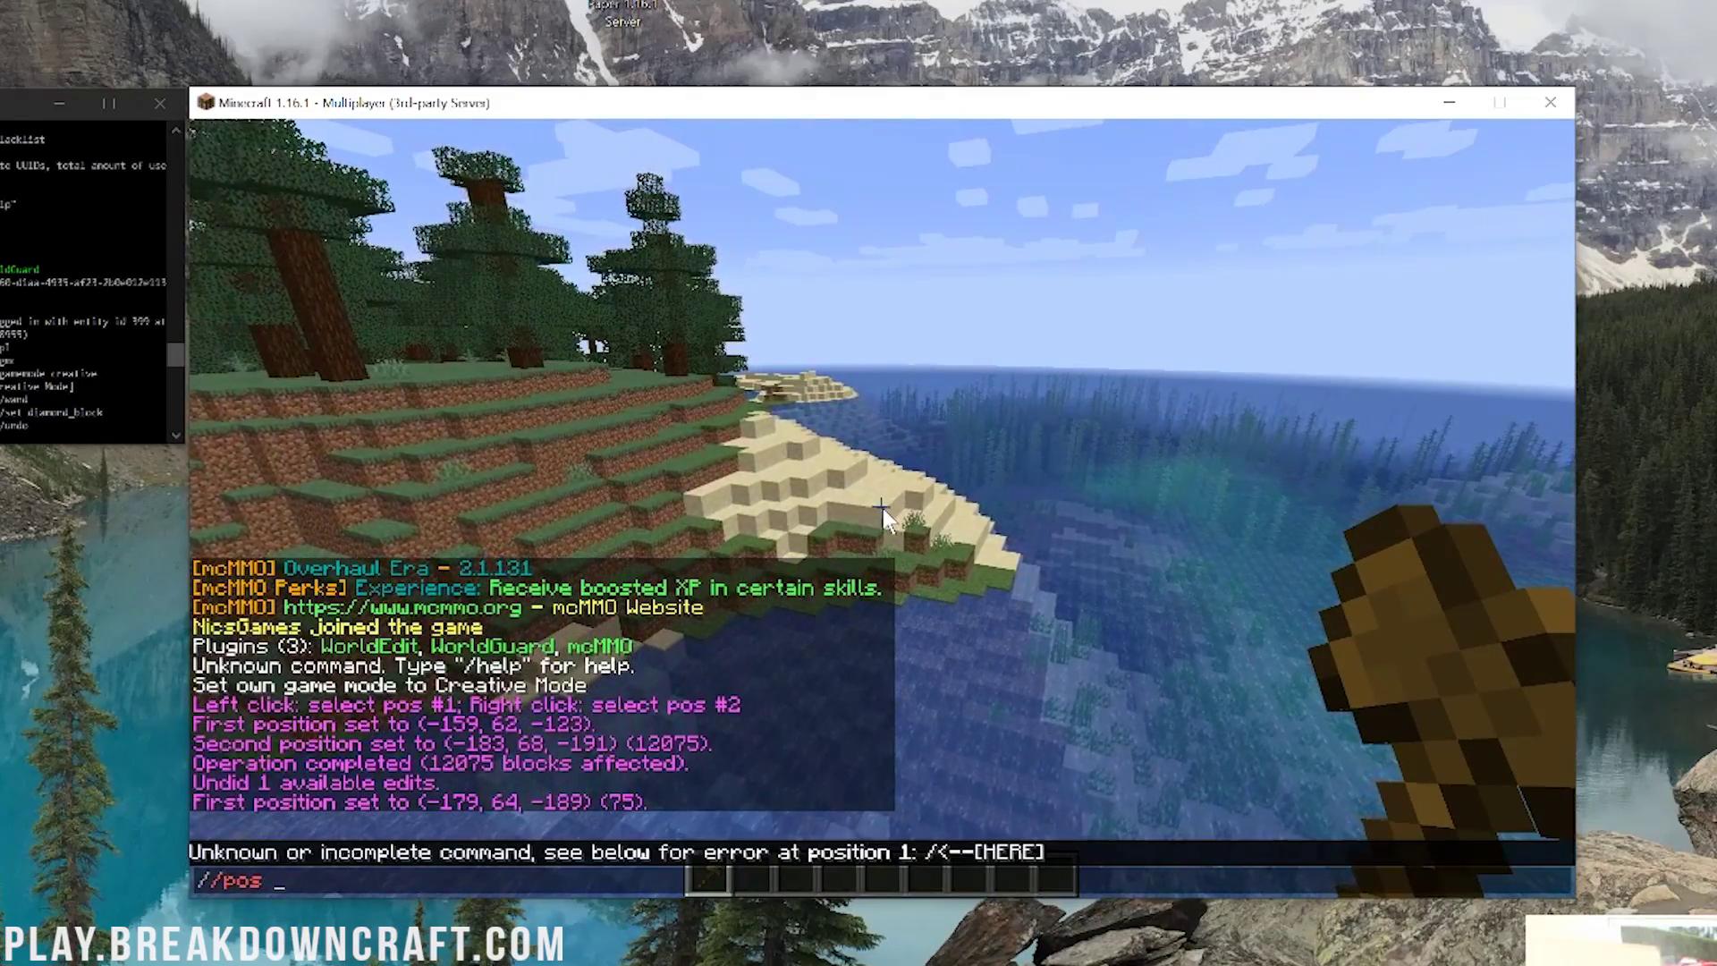
key("slash")
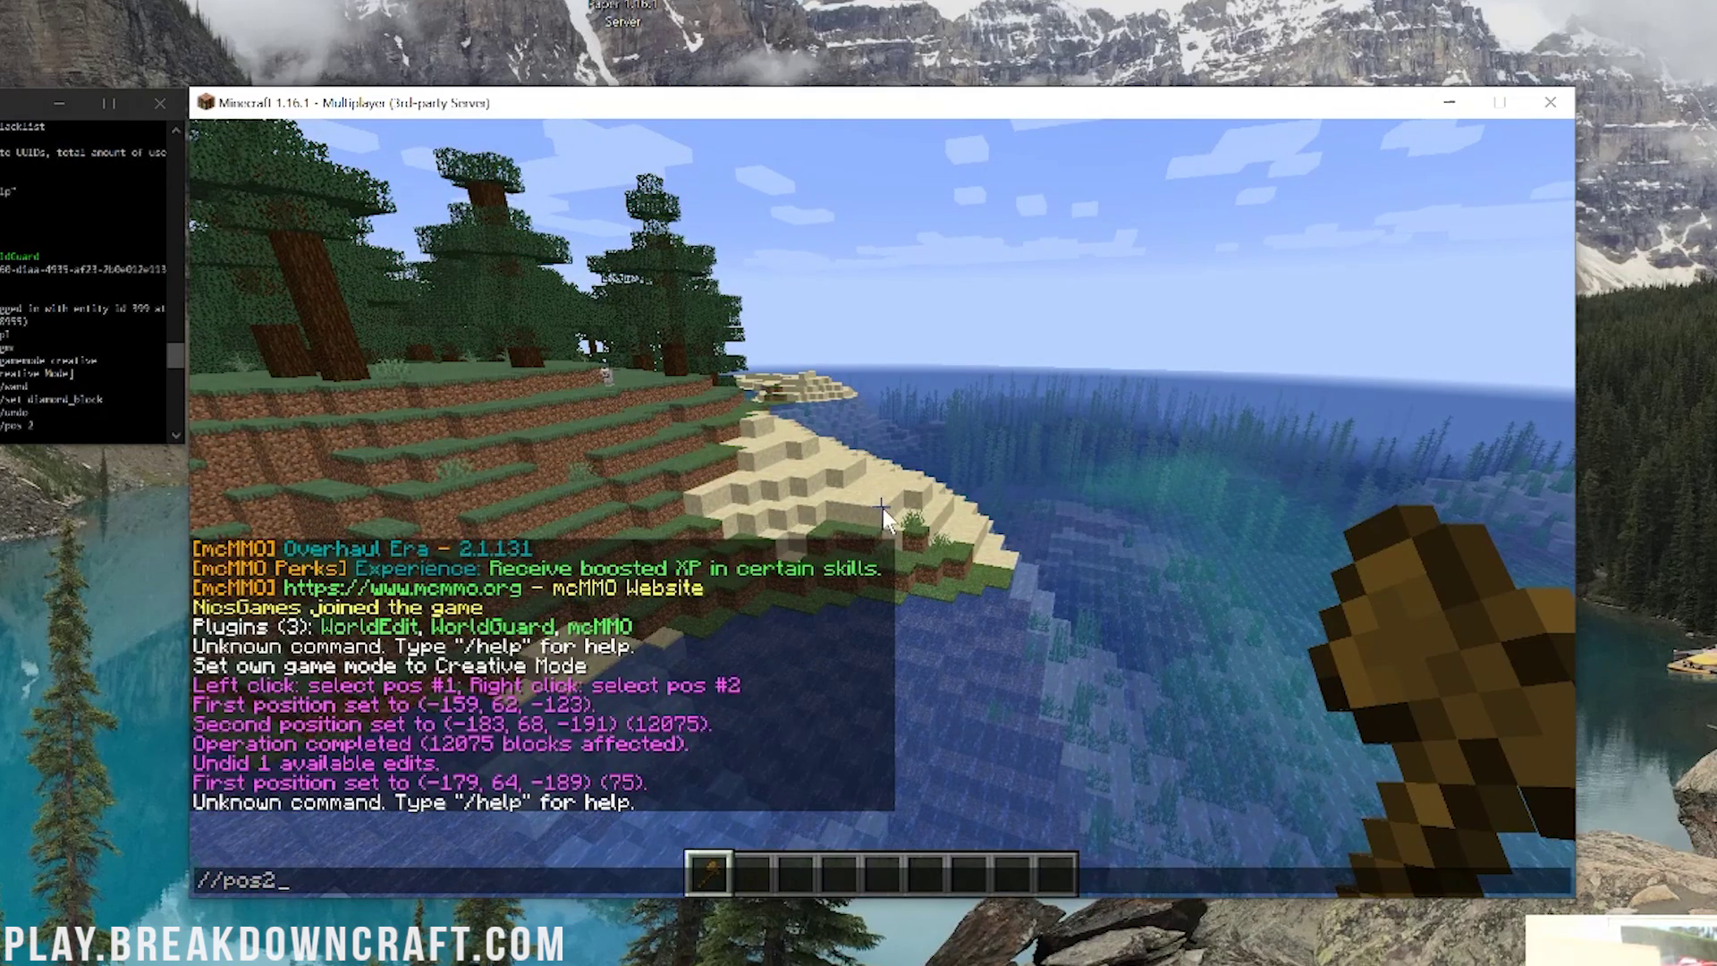
key("Return")
Step: Replace the sand in the selection with grass blocks using //replace sand grass_block
key("slash")
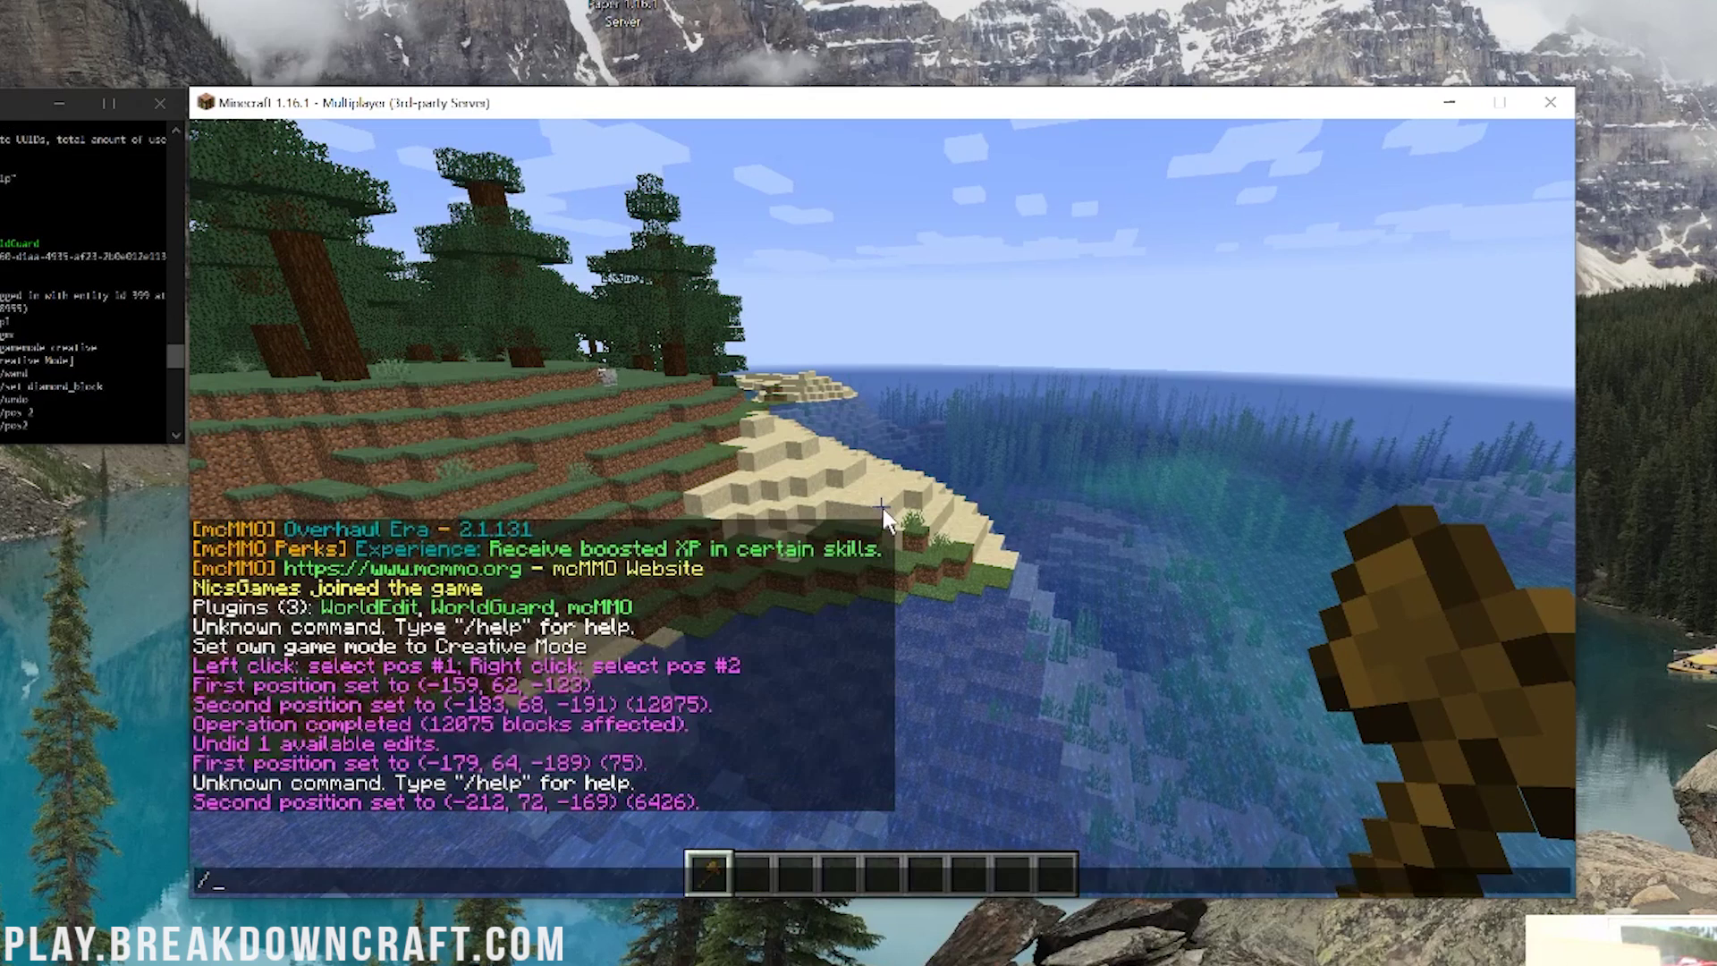
type("/replace sand")
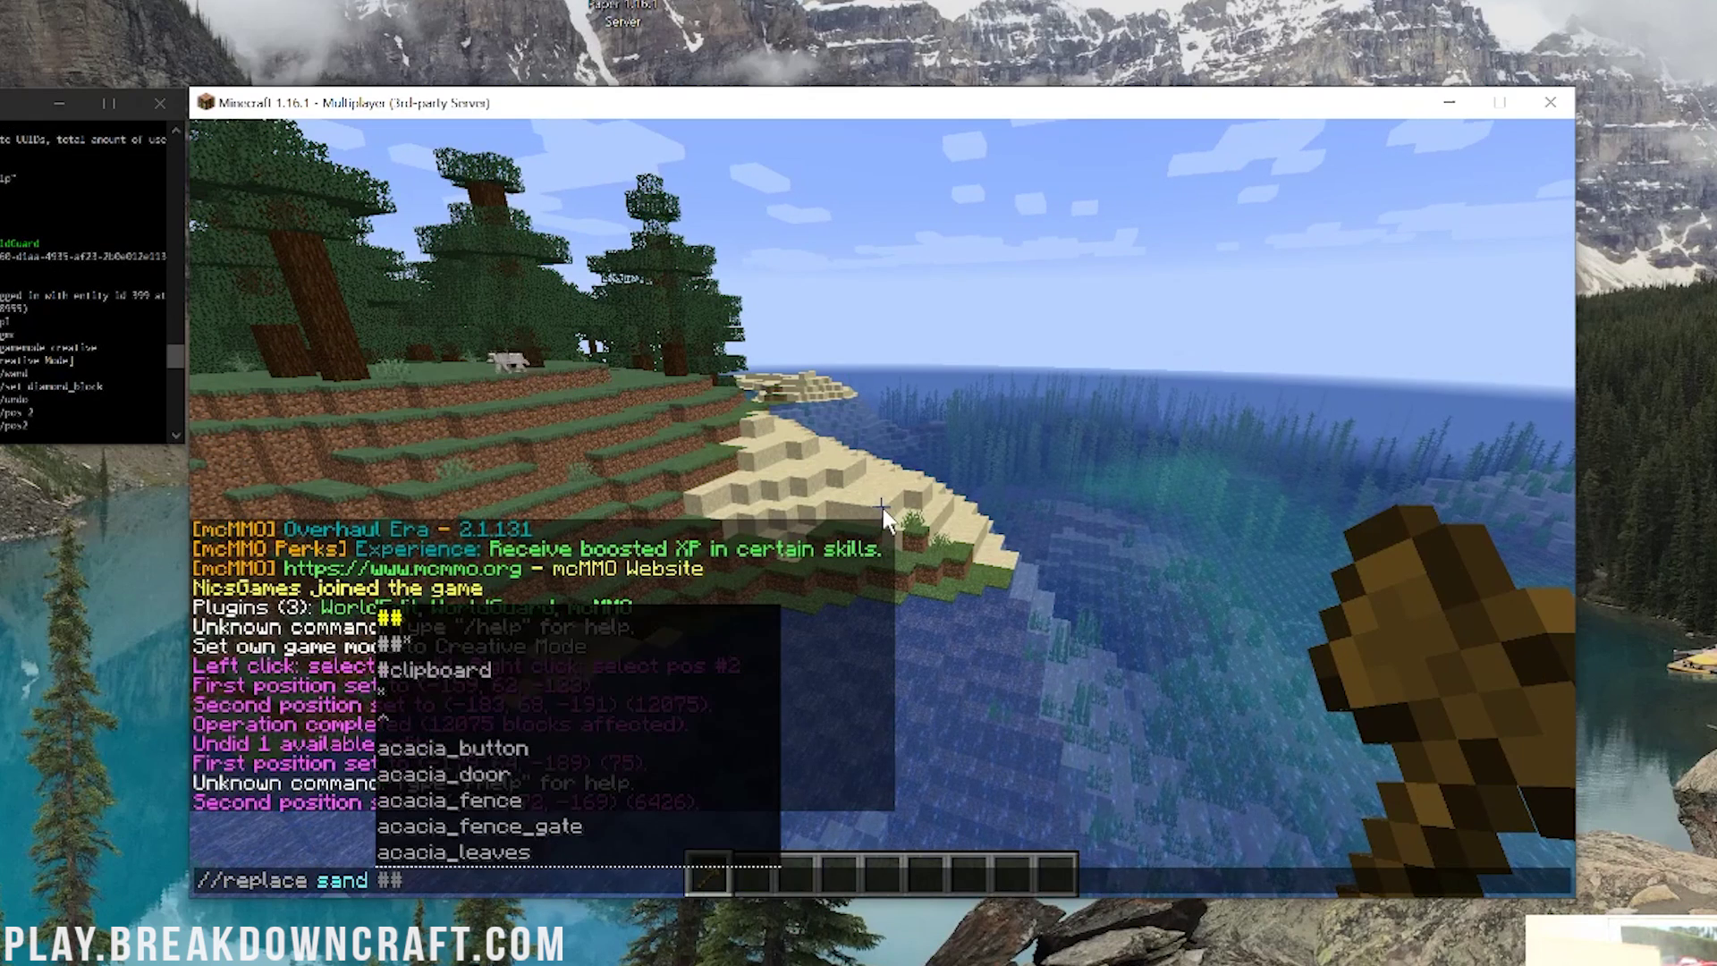
type(" grass_block")
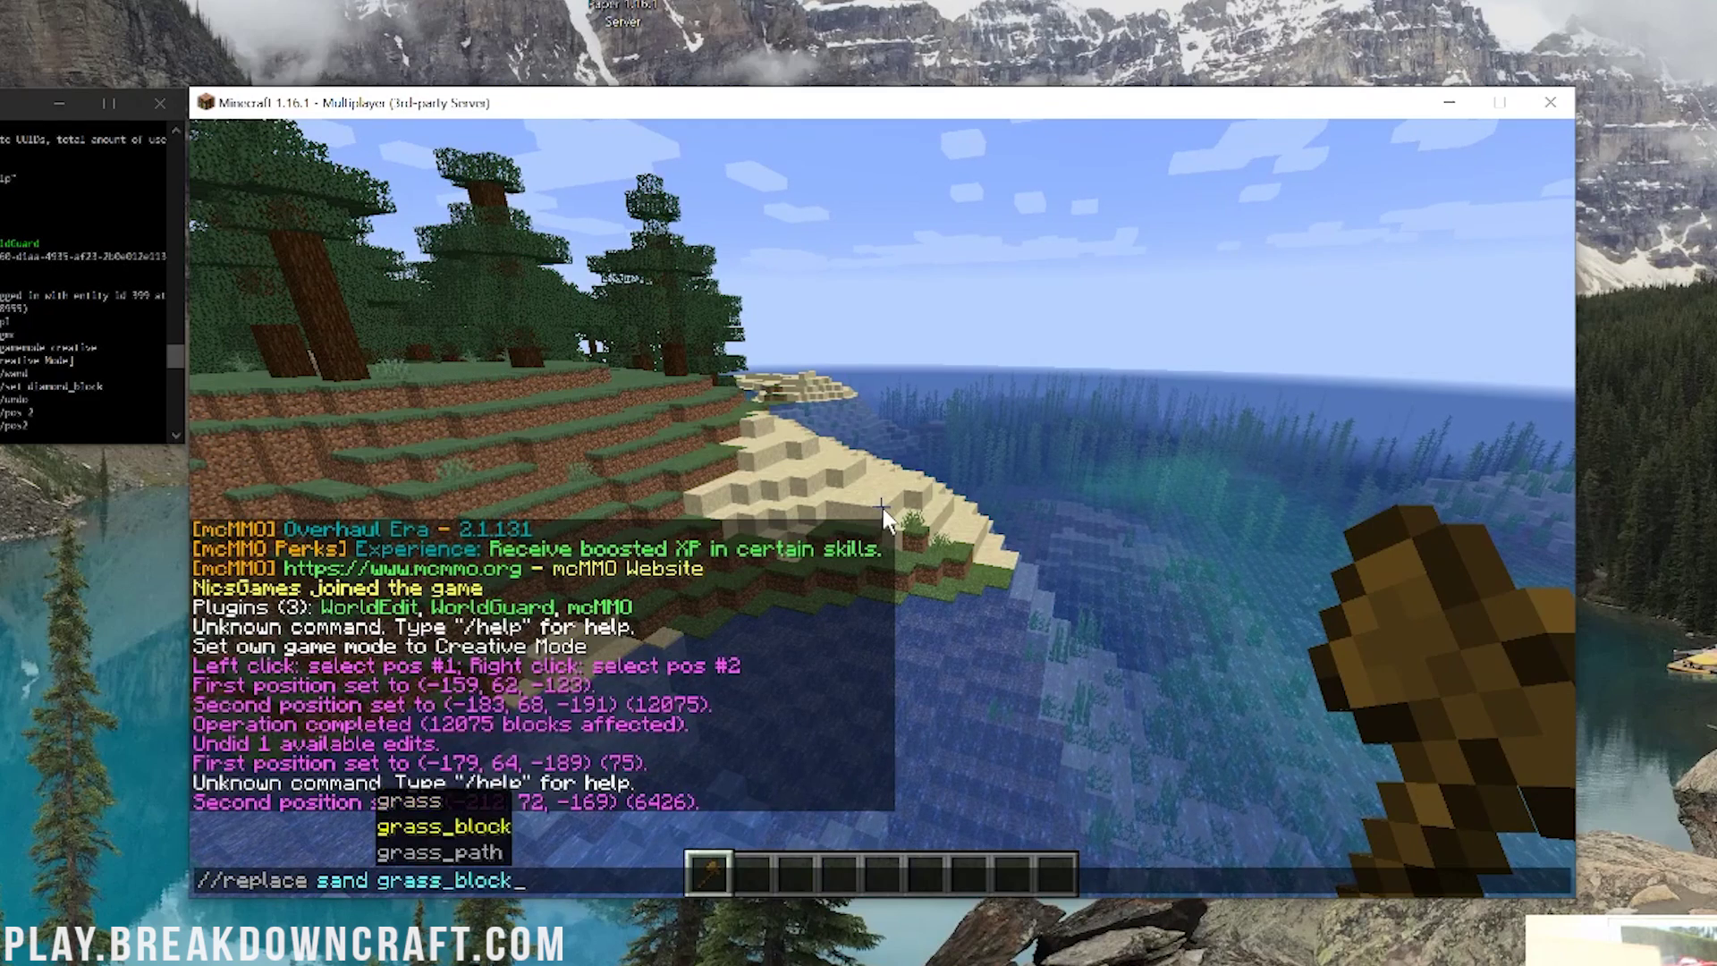
key("Return")
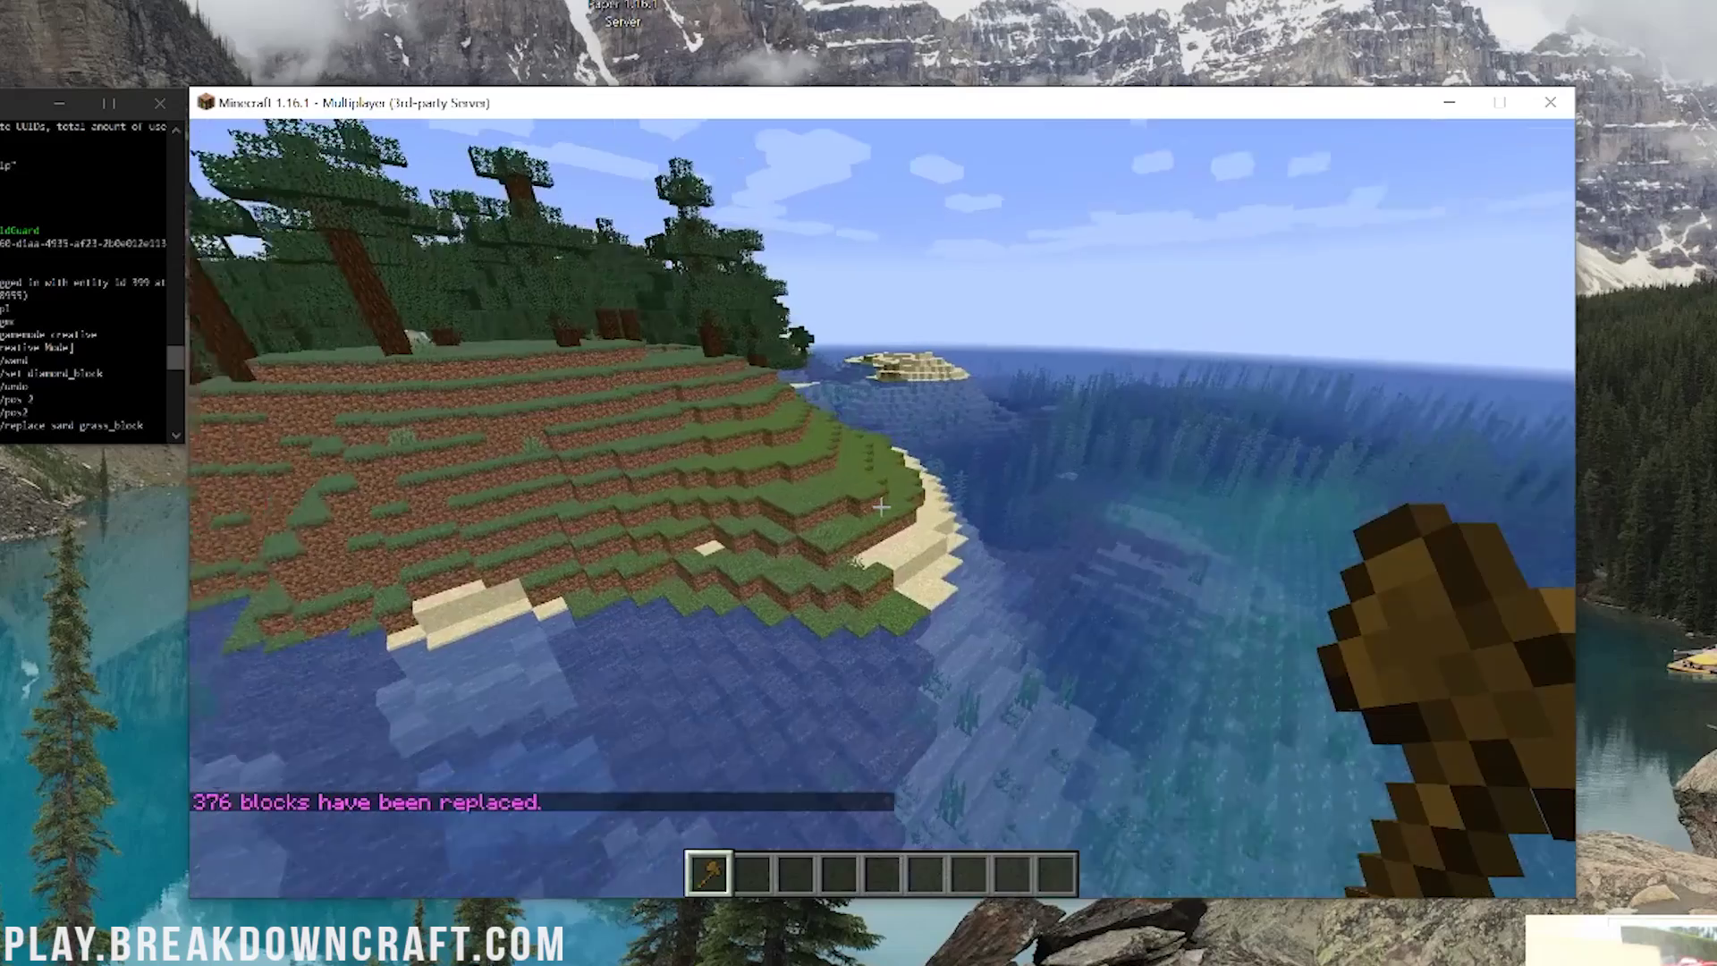
Step: Undo the sand replacement with //undo and reapply it with //redo
key("w")
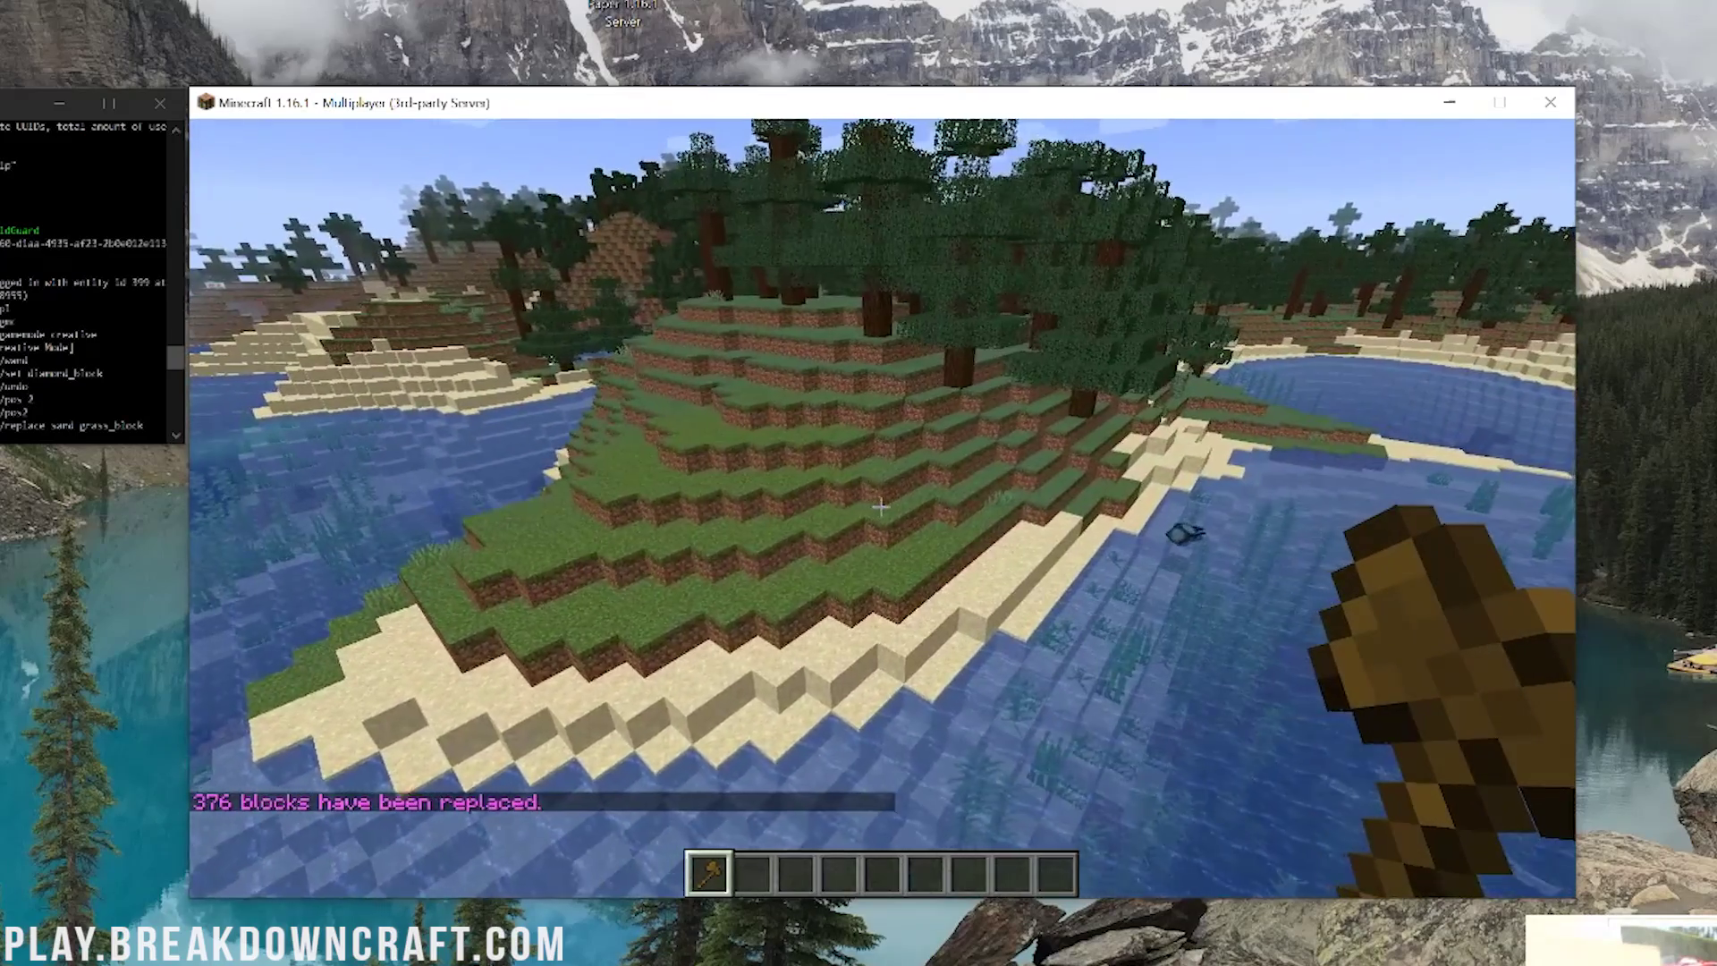
type("//undo")
key("Return")
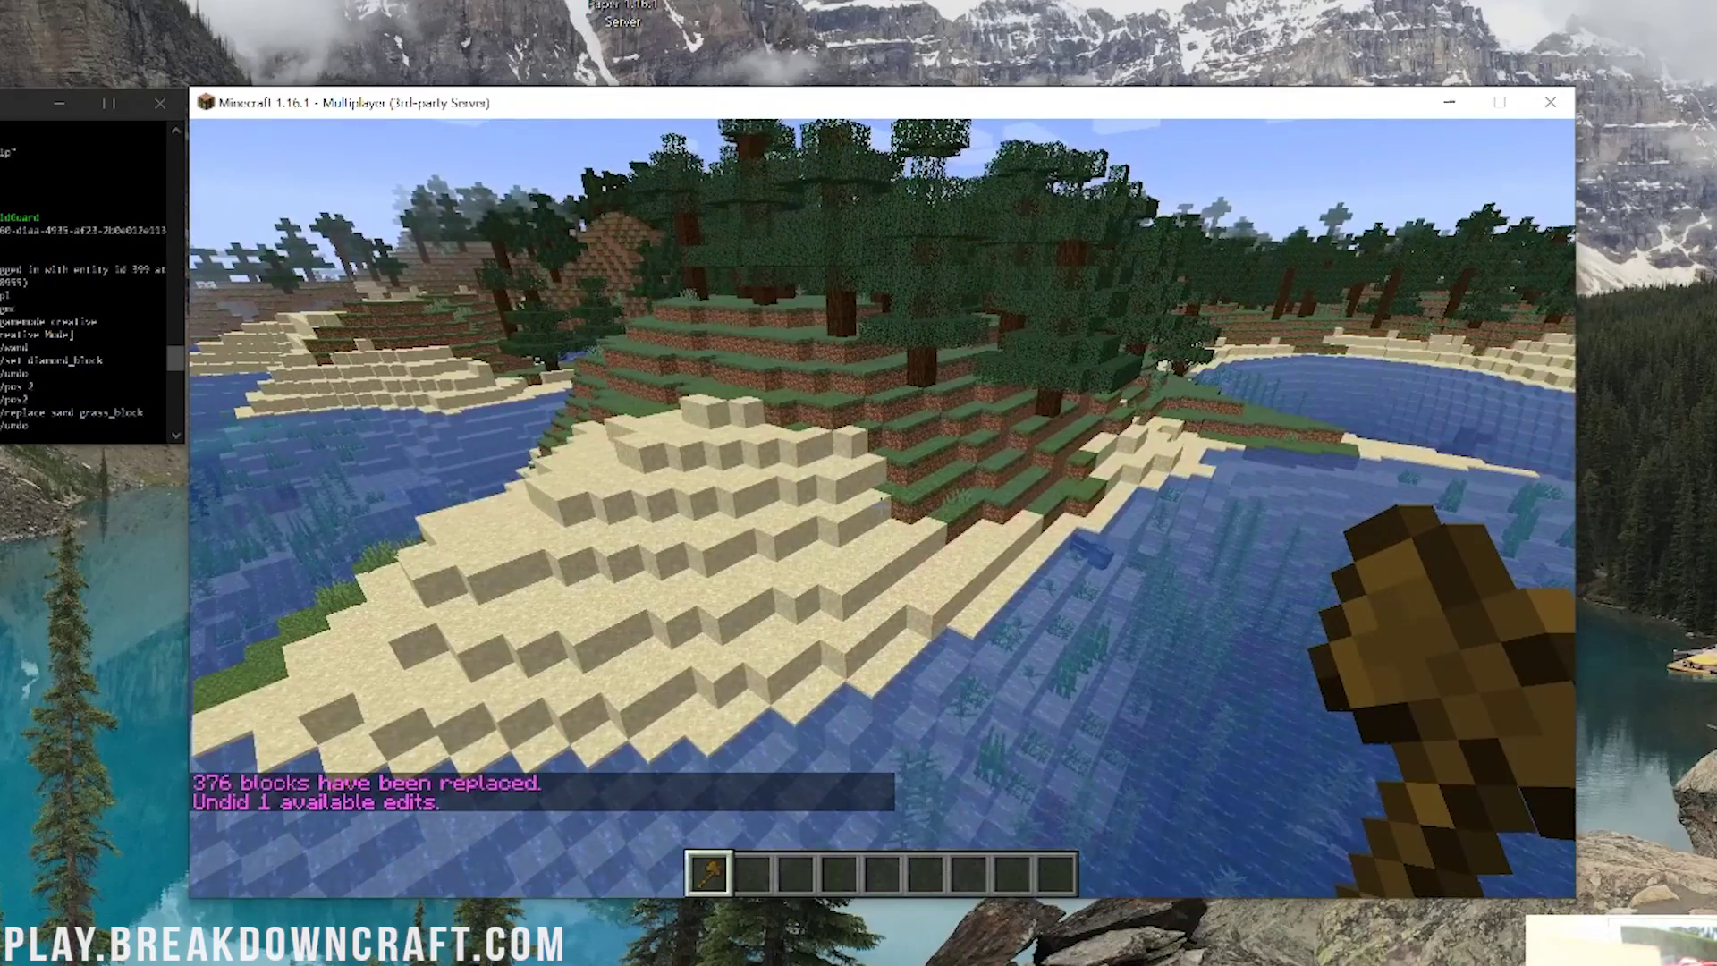
key("slash")
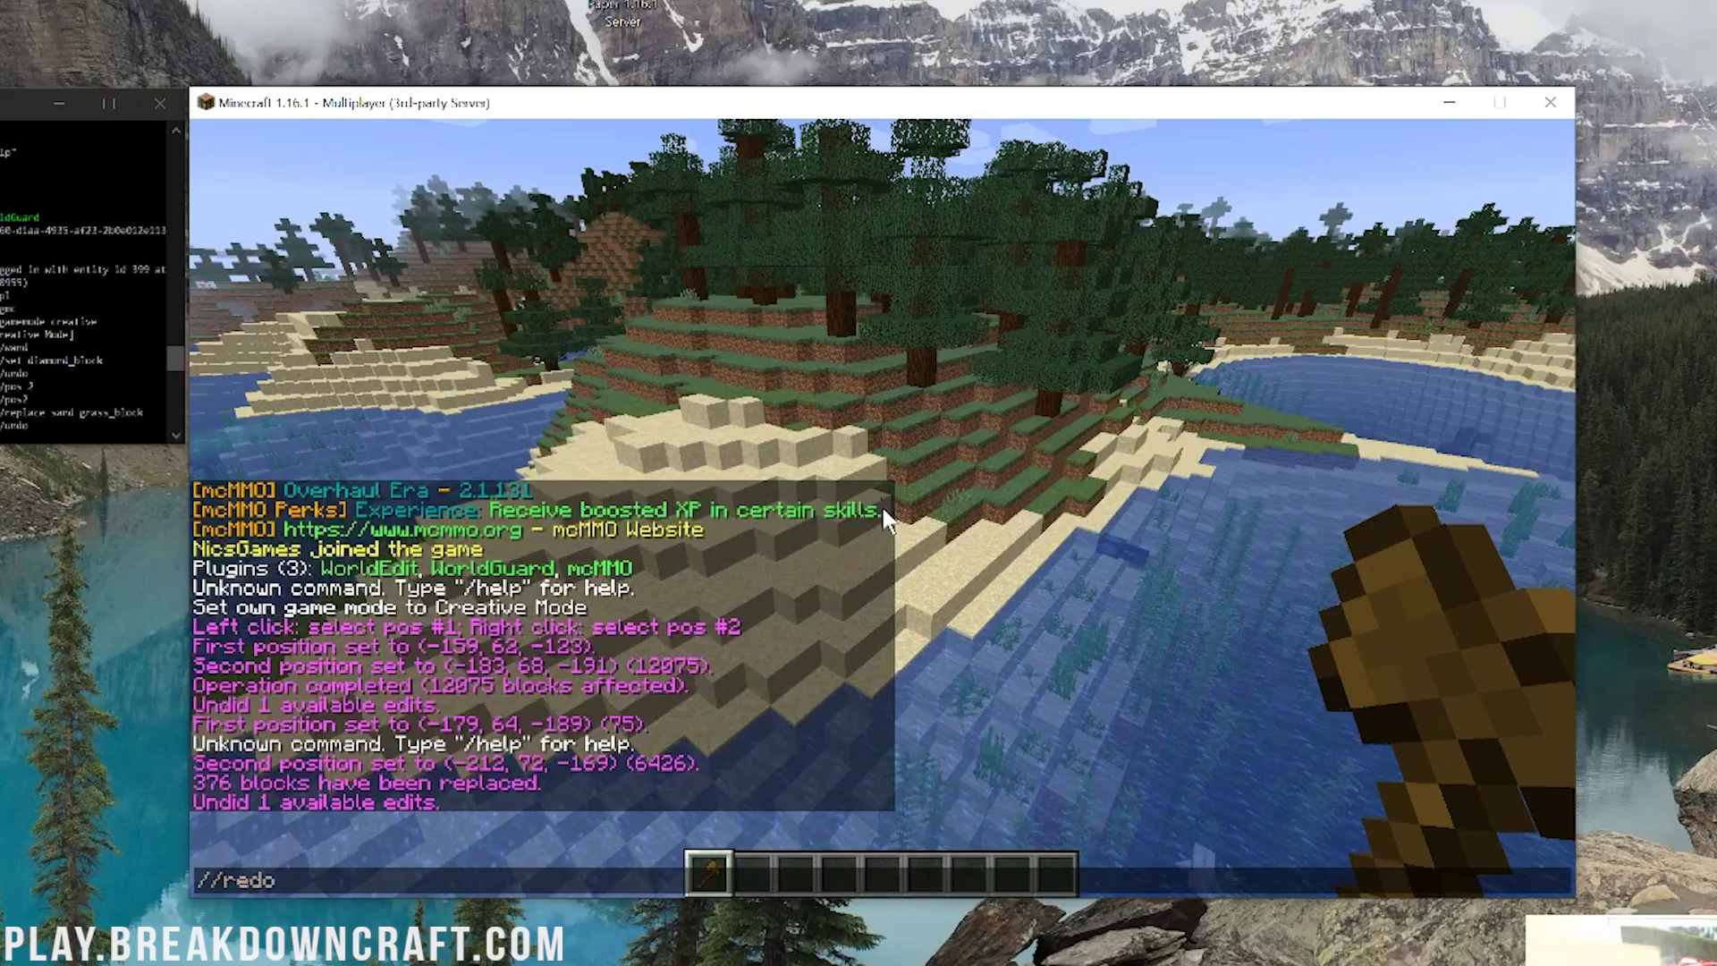
type("/redo")
key("Return")
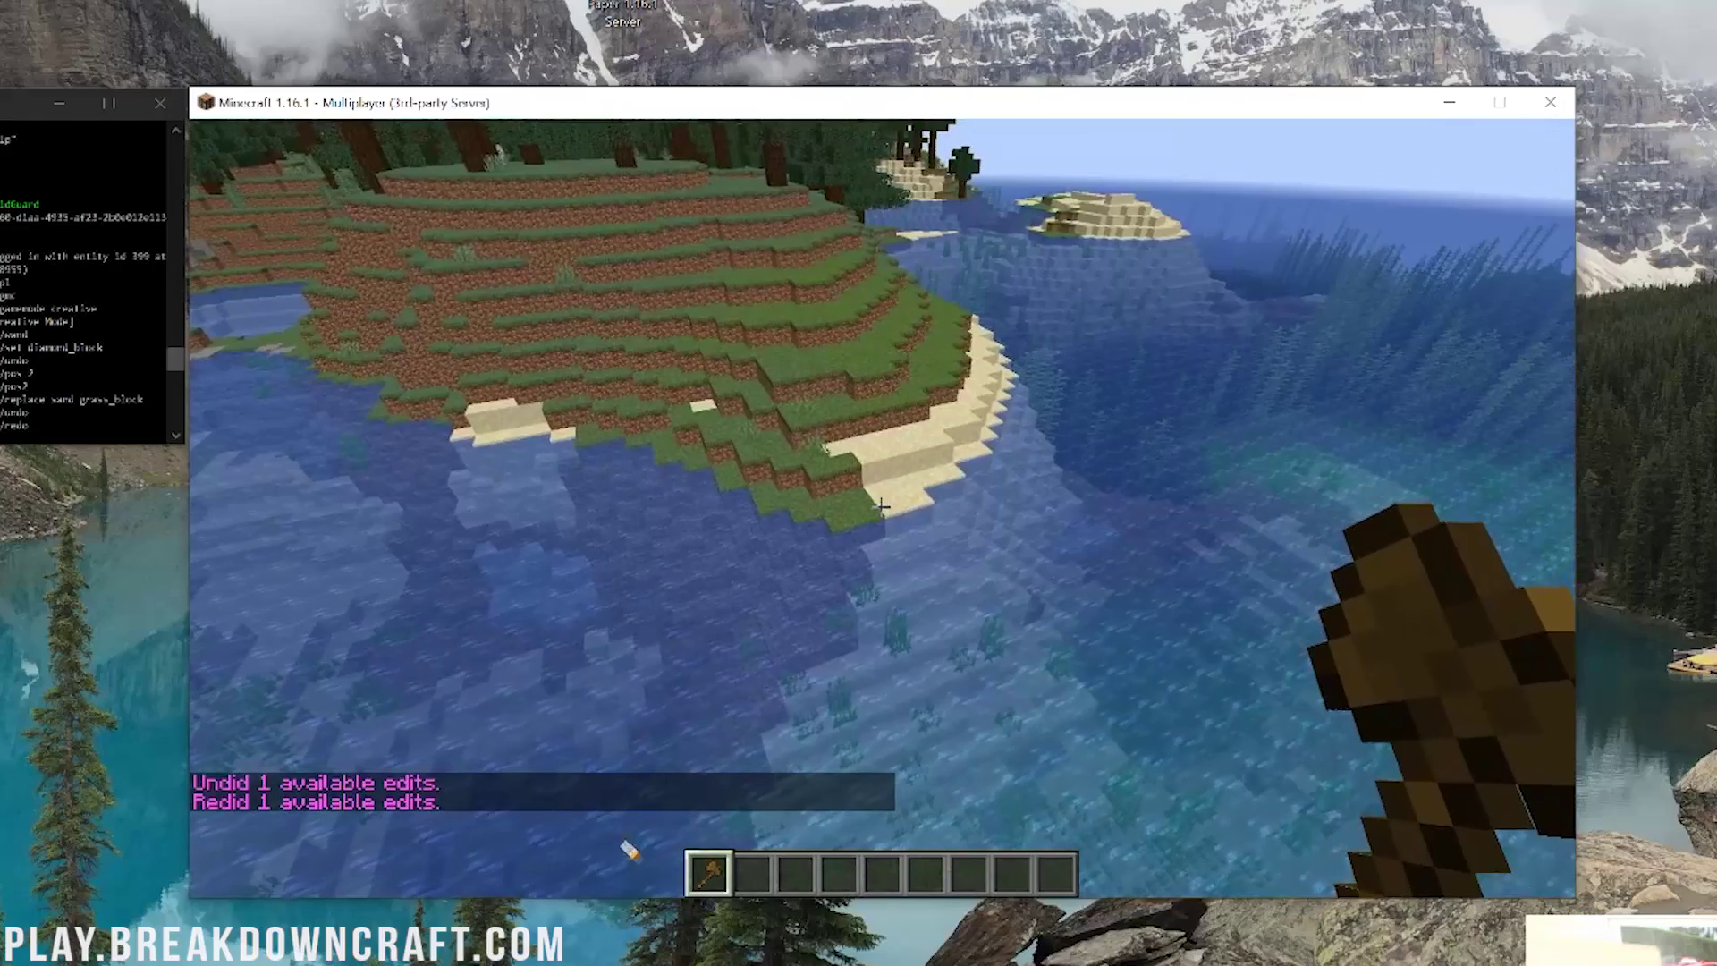
Step: Protect the selected area as a WorldGuard region with /region create Spawn
key("slash")
type("/br")
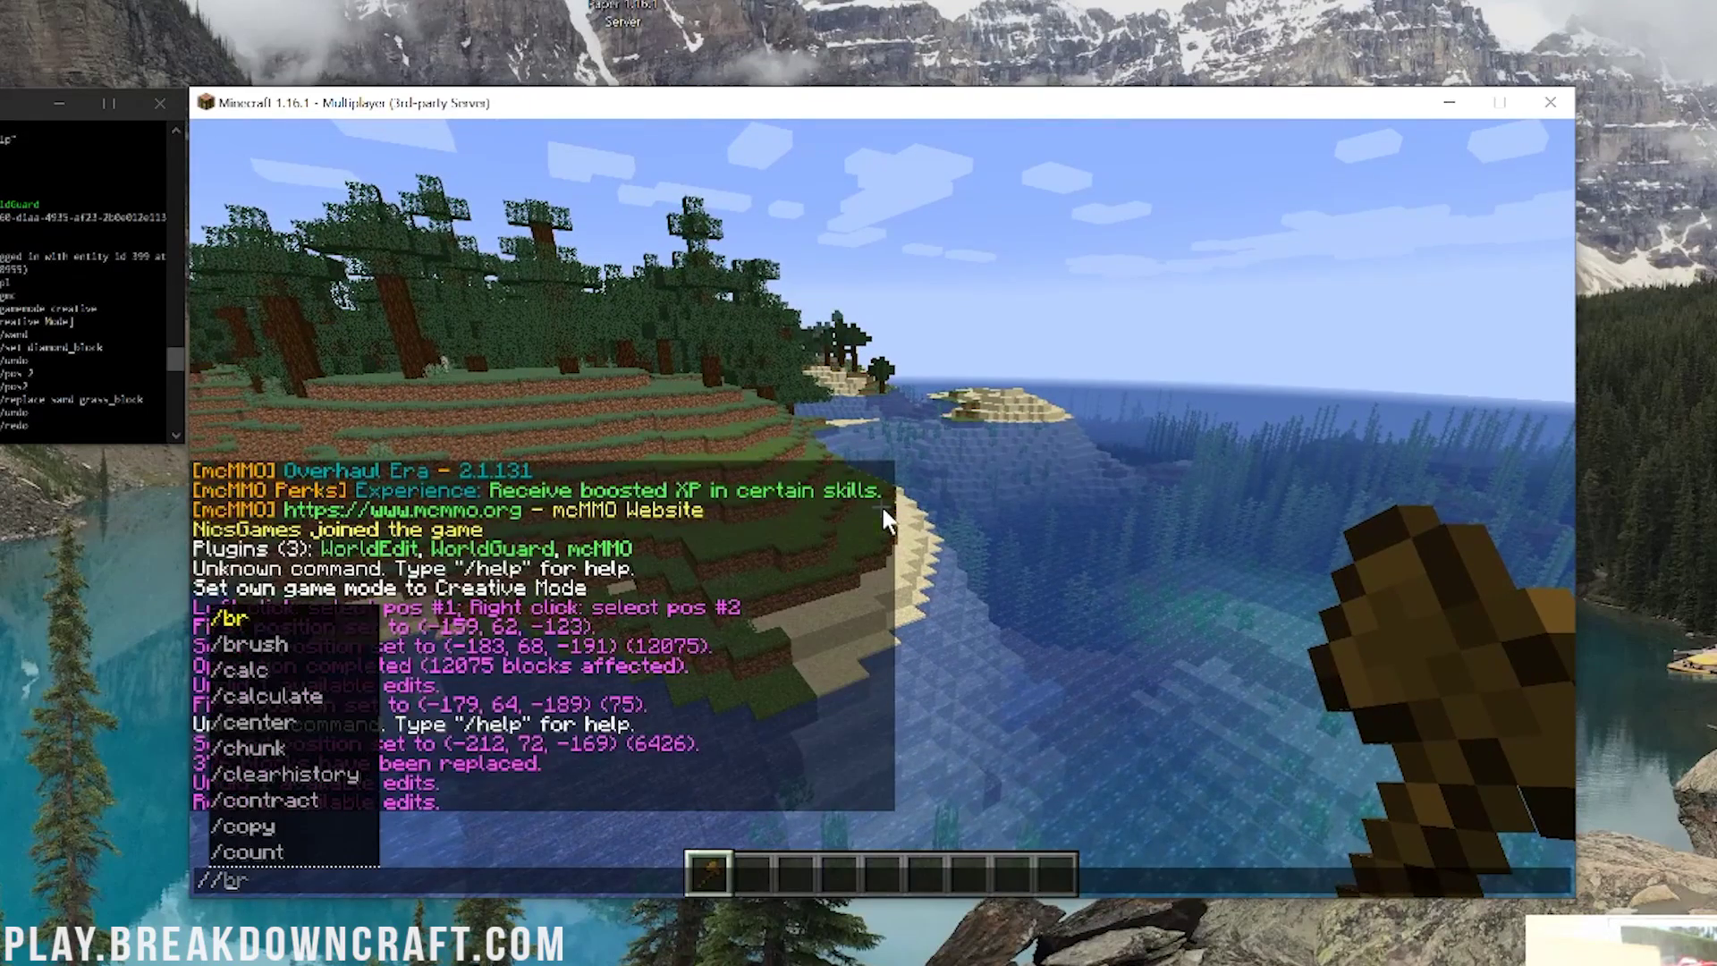
key("BackSpace")
key("BackSpace")
key("BackSpace")
type("region create Spawn")
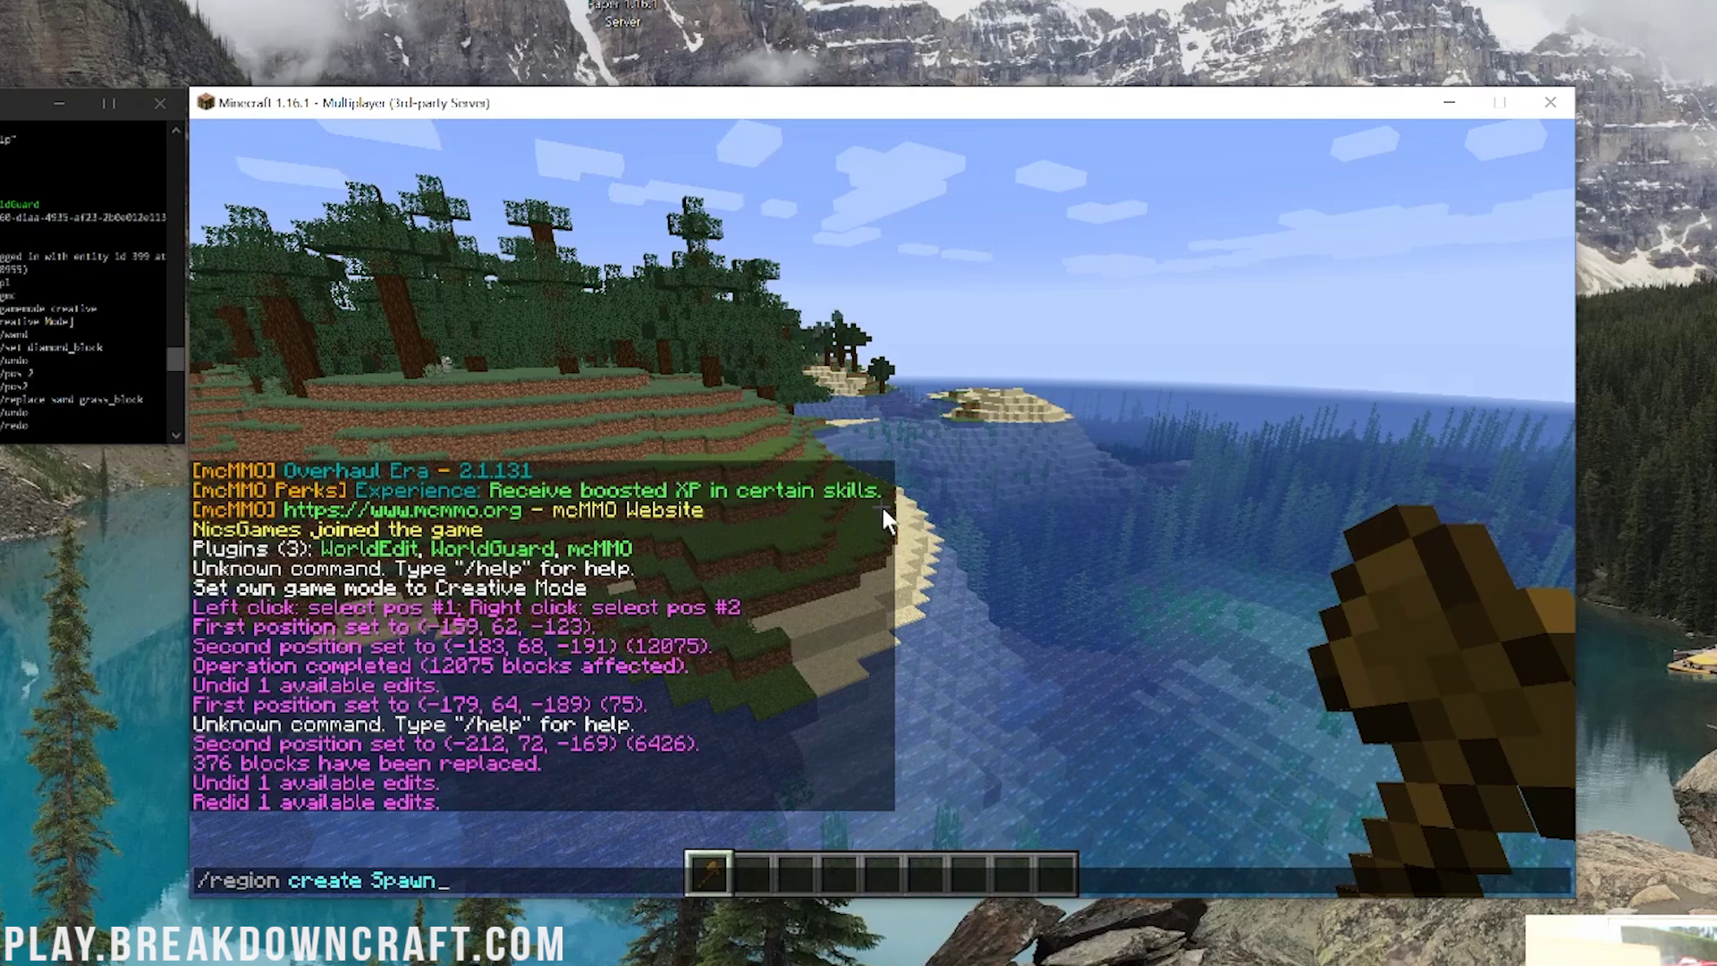
key("Return")
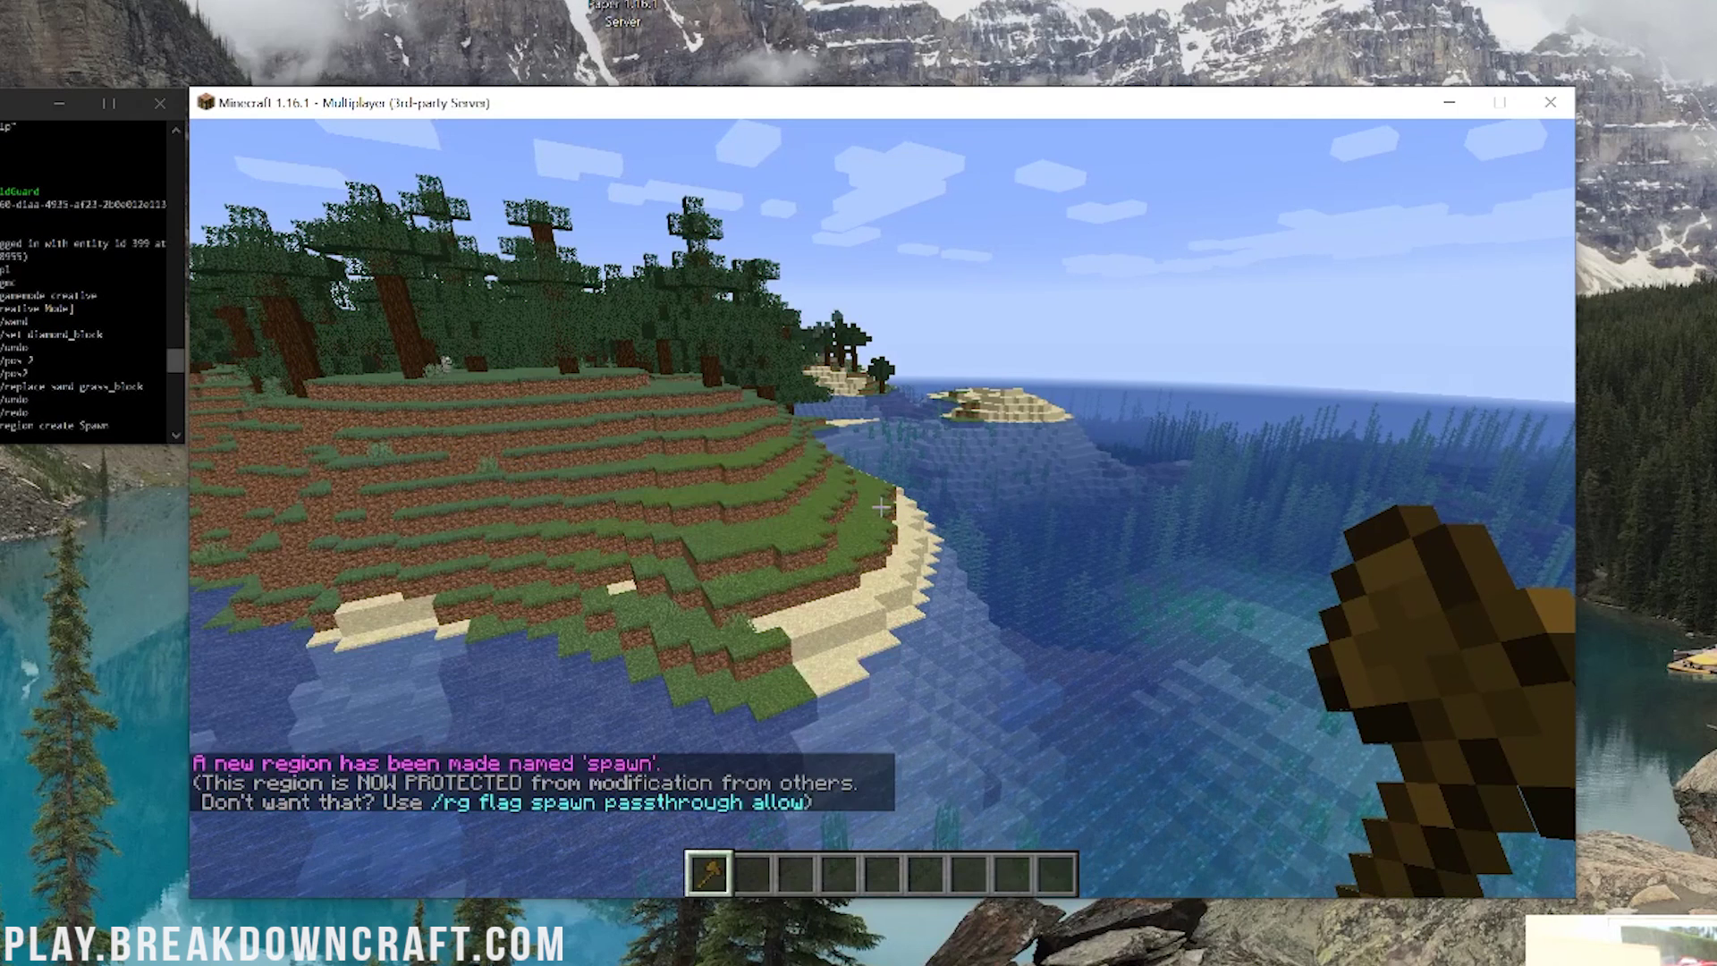
Step: Try to turn off mob spawning with /rg flag mob-spawn false
key("t")
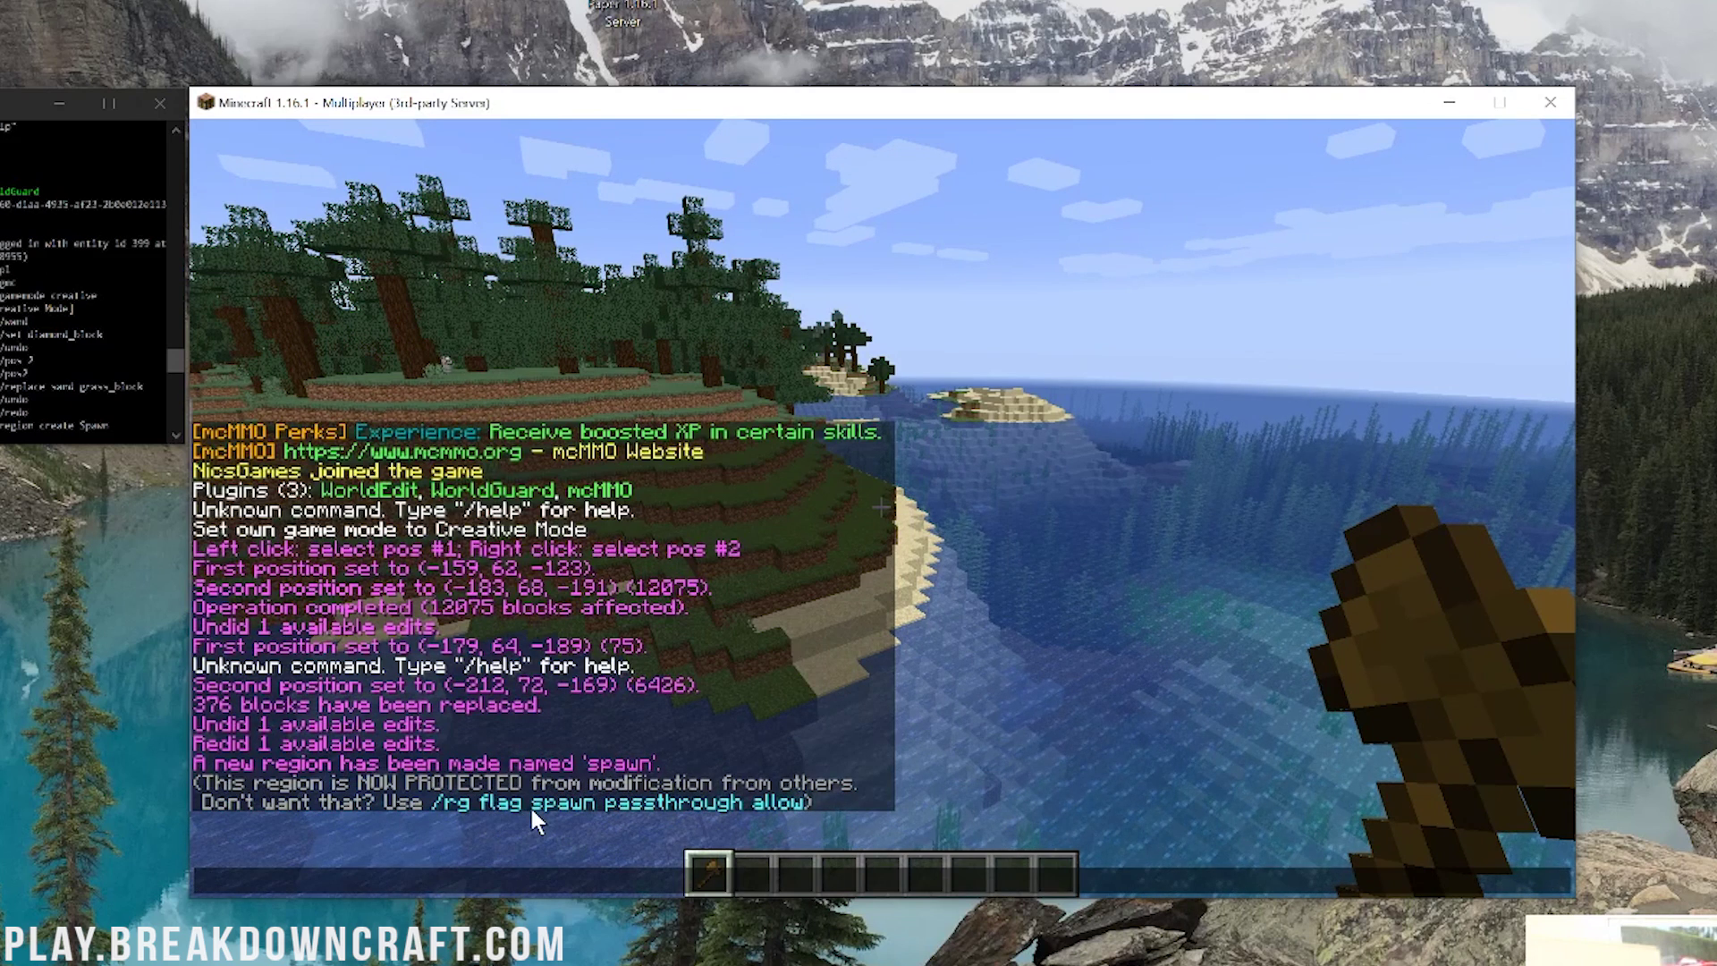
type("/rg fla")
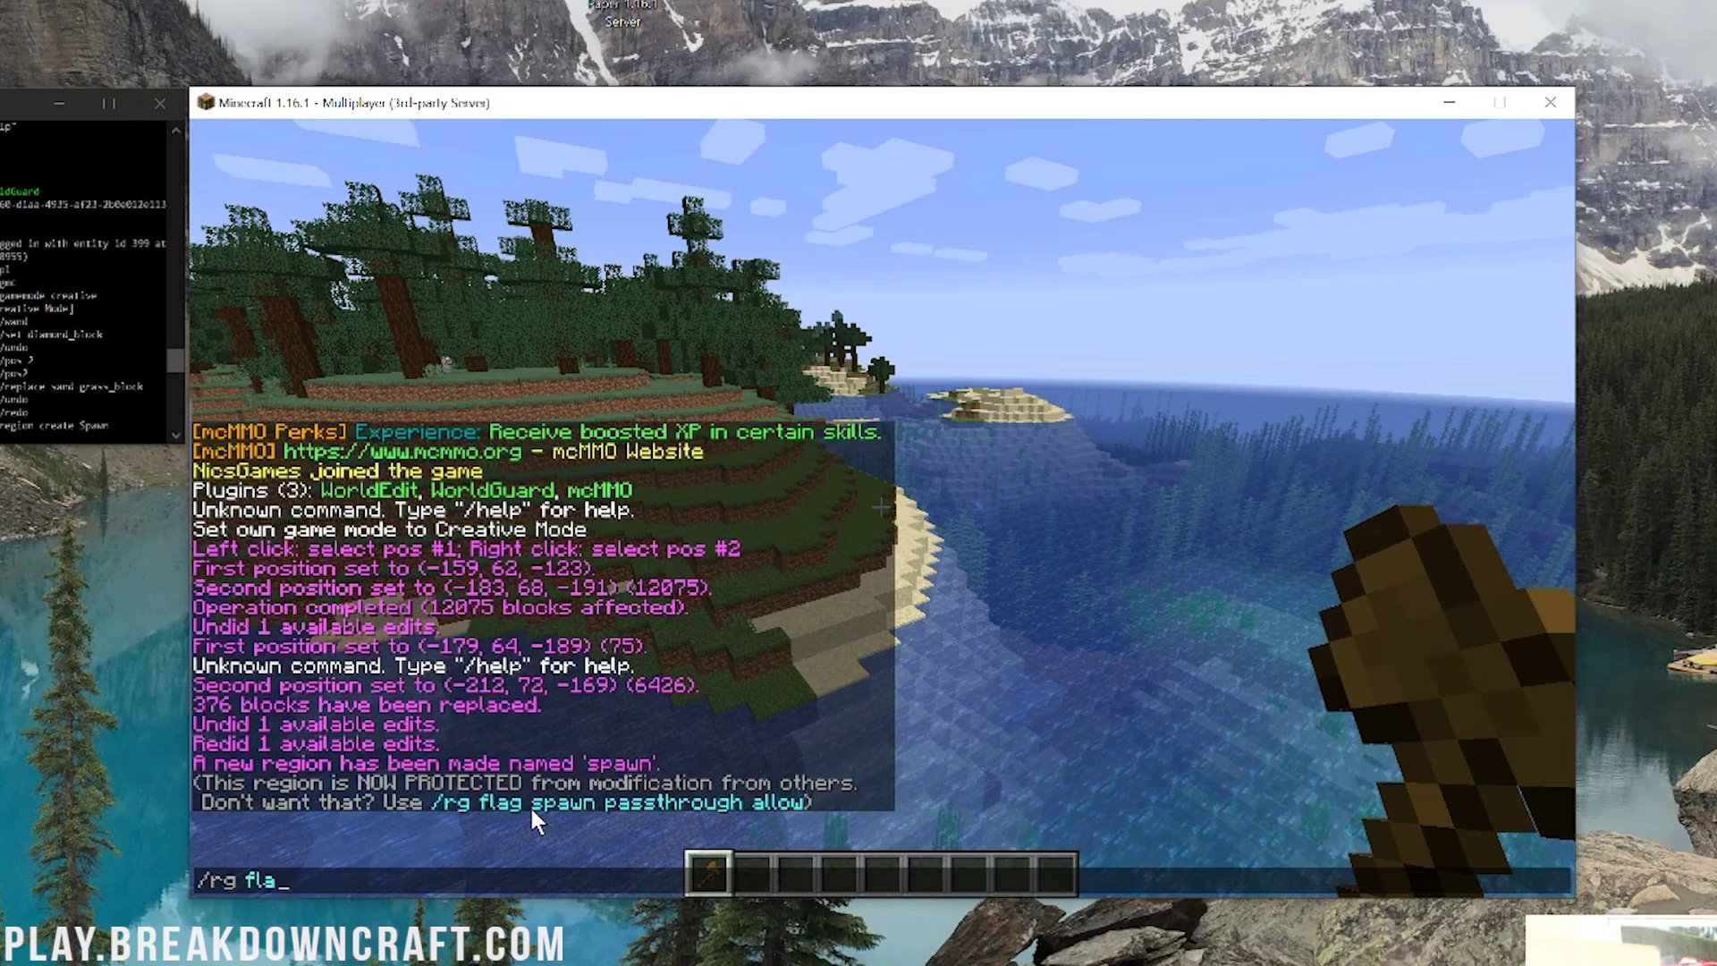
type("g ")
type("mo")
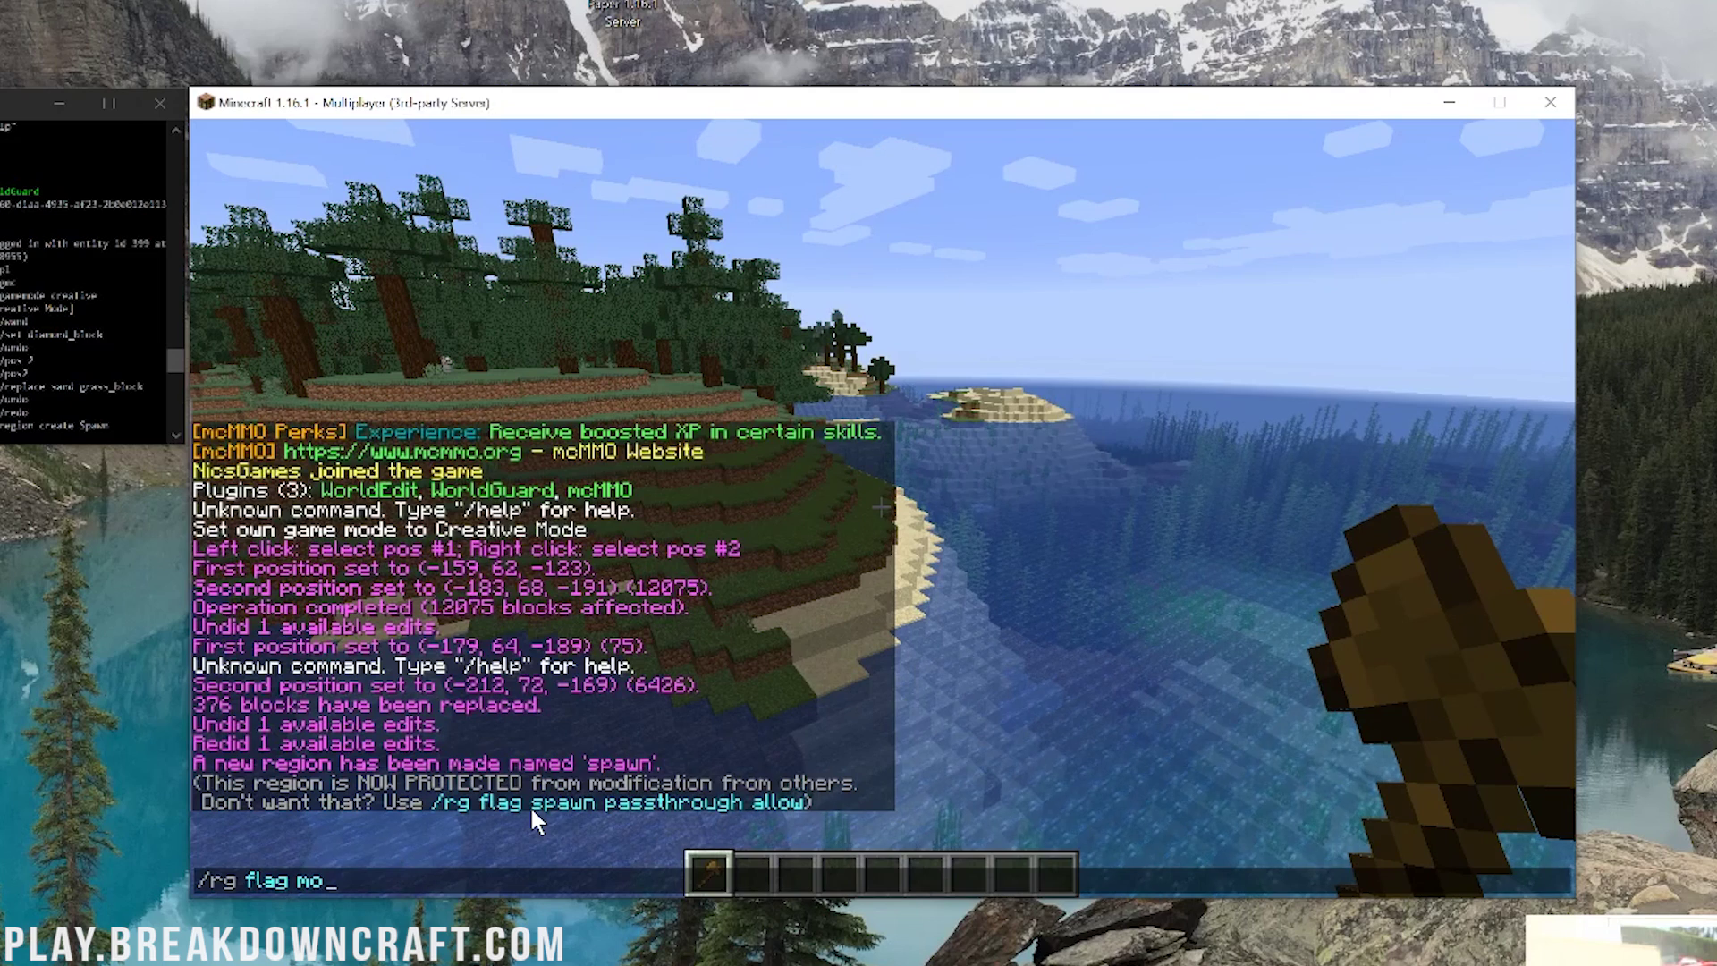
type("b-spawn false")
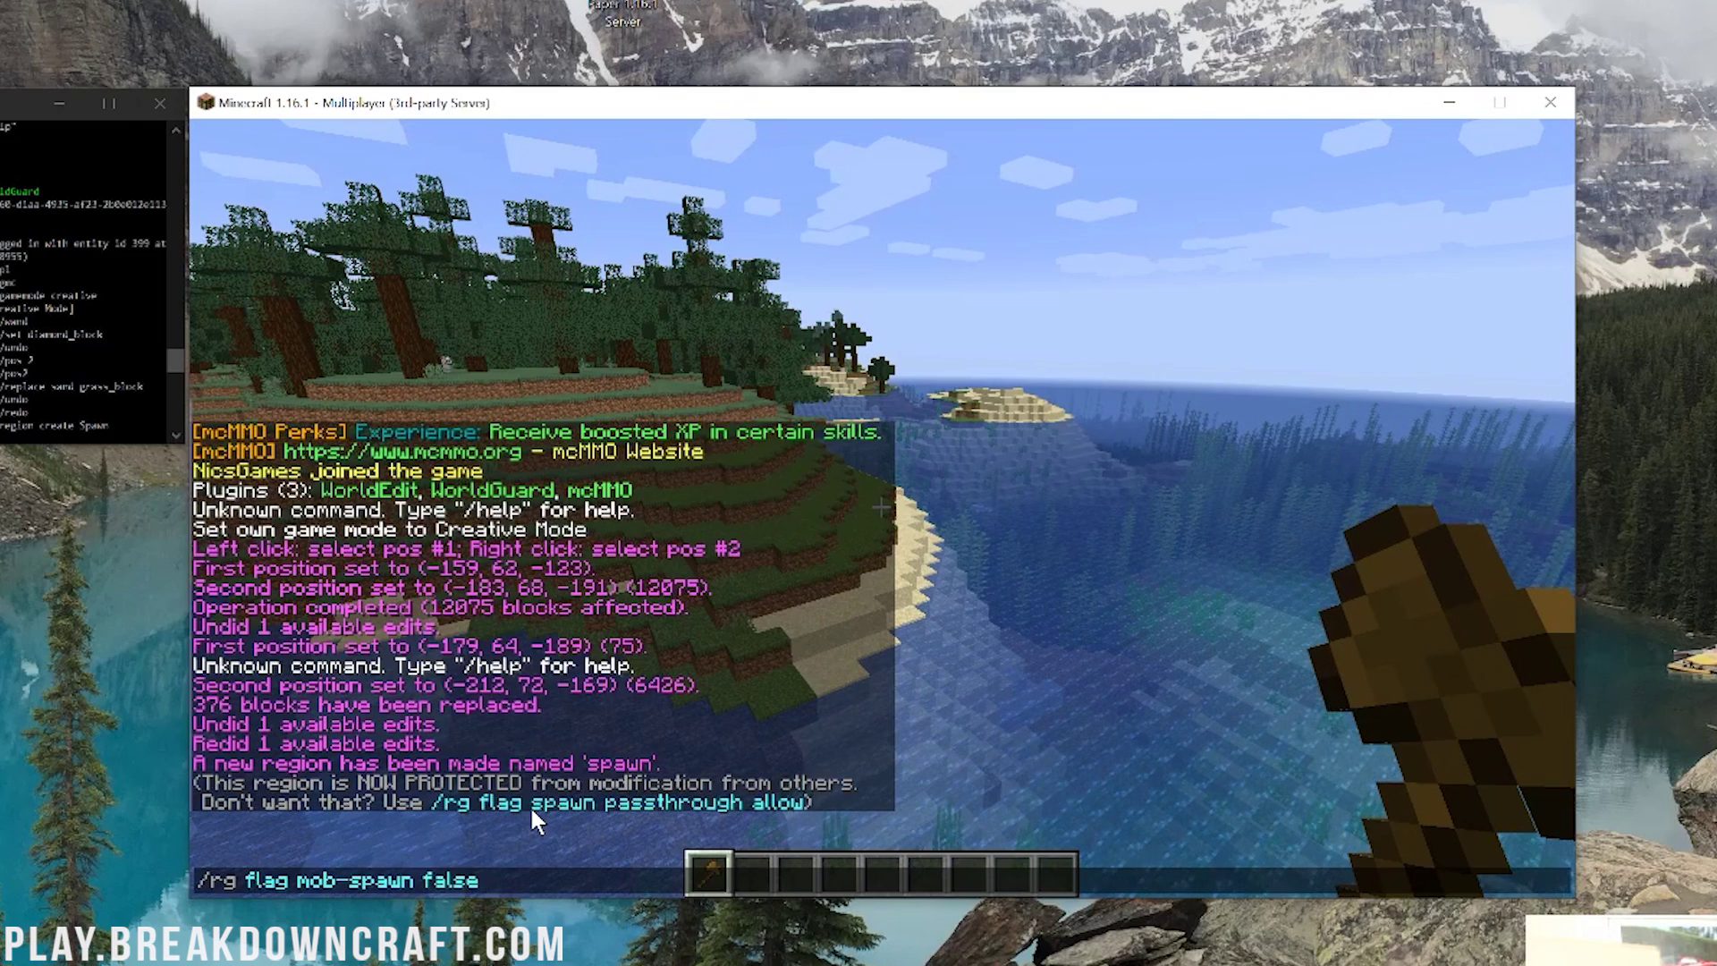
key("Return")
key("t")
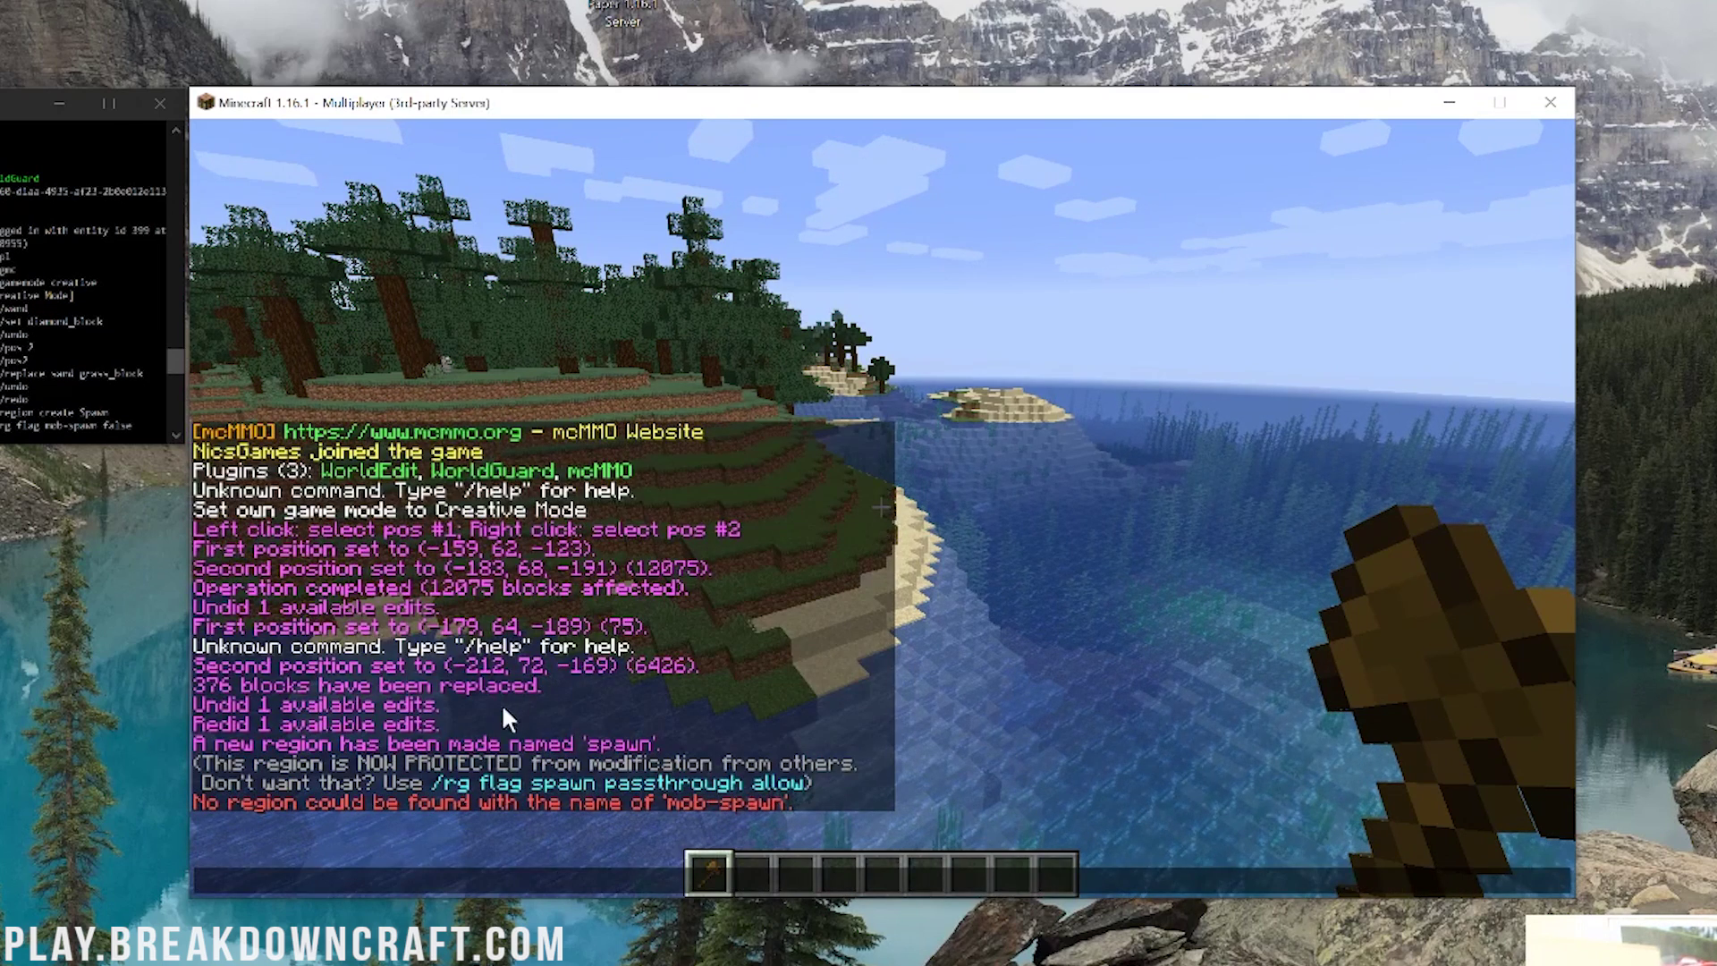
key("Escape")
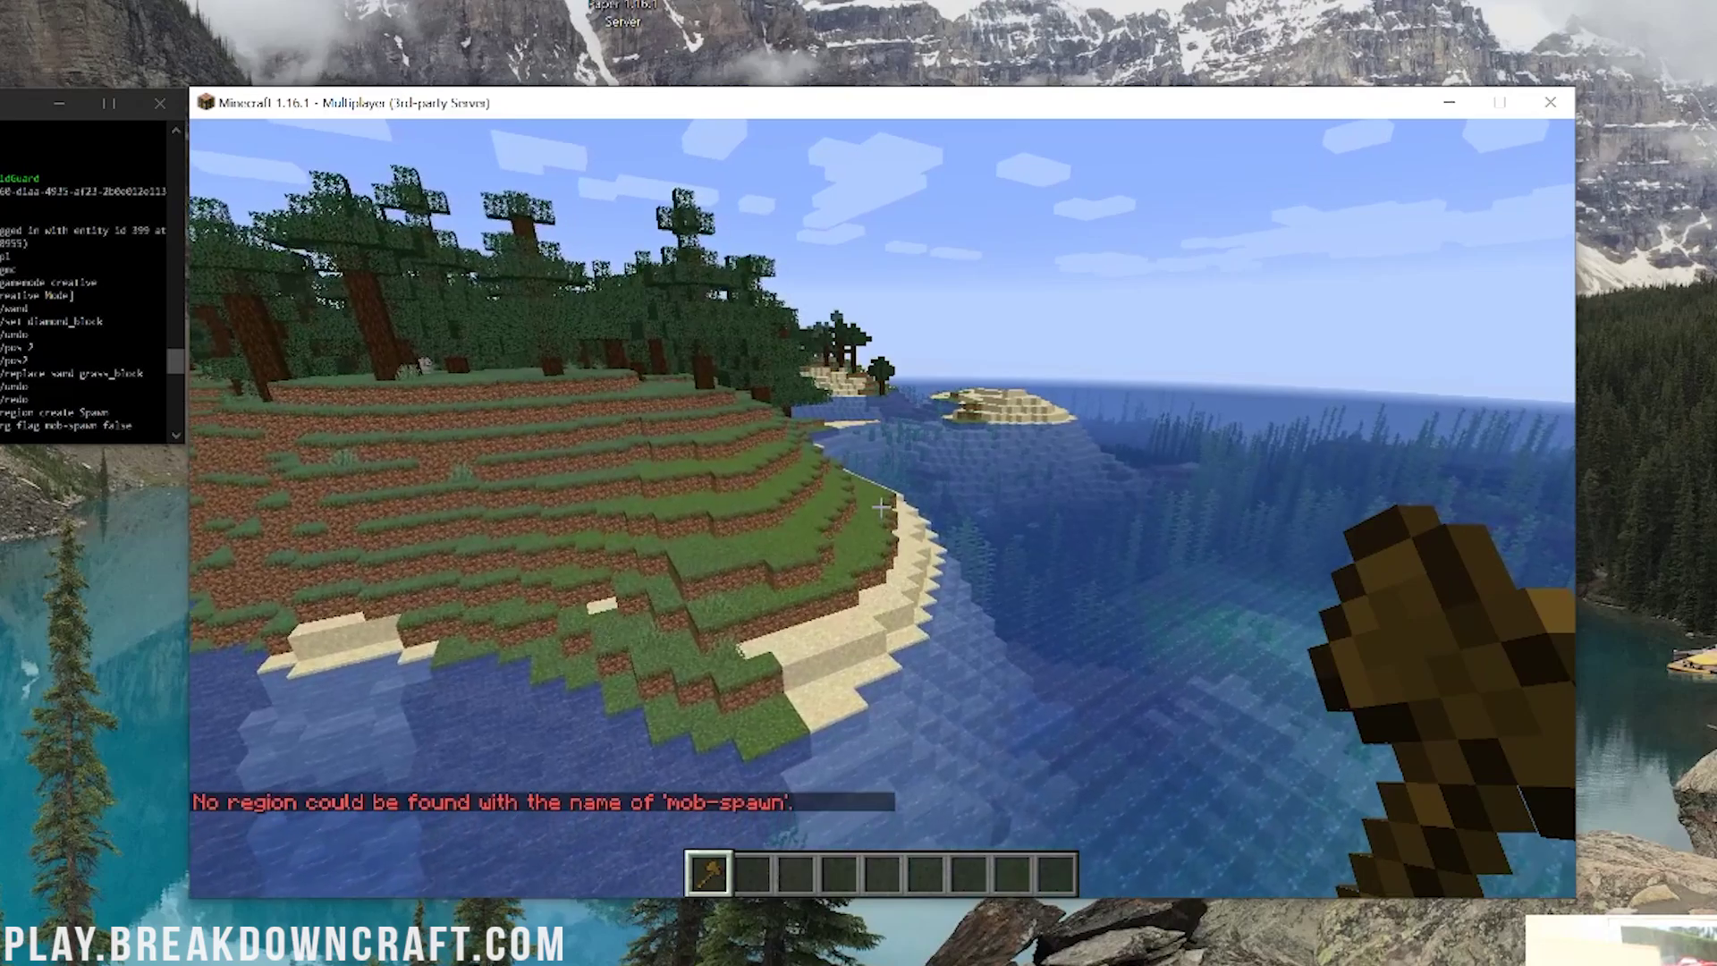
Step: Show the mcMMO Mining skill page in chat with /mining
key("w")
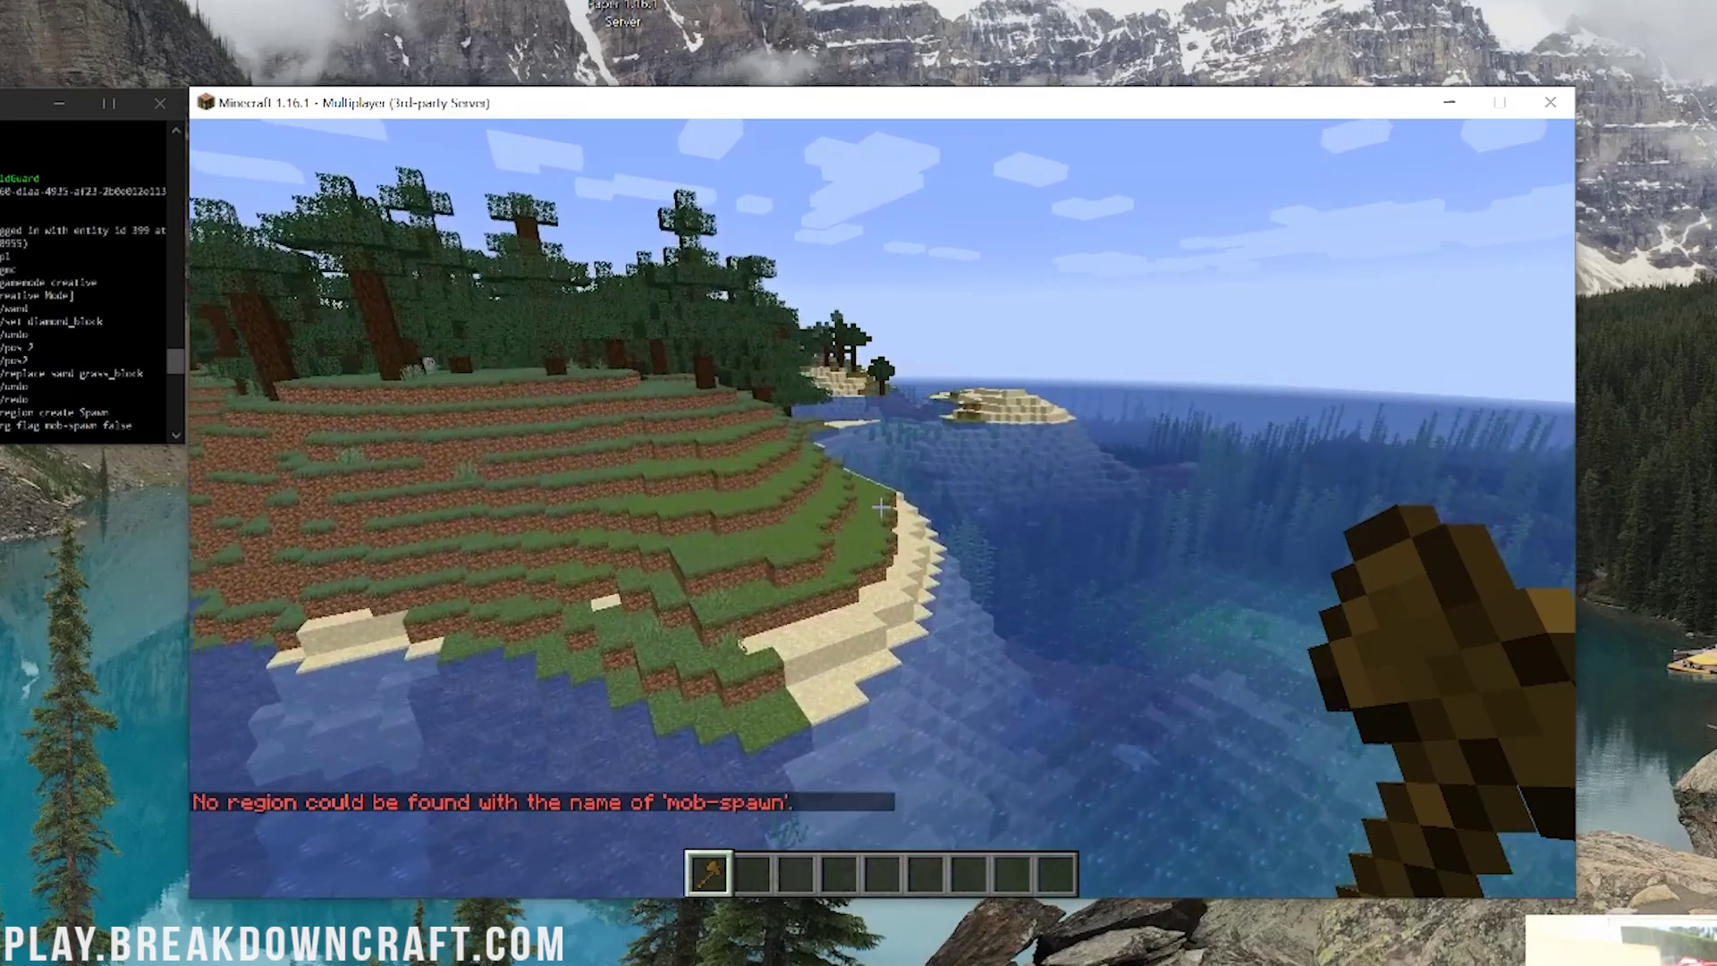
key("w")
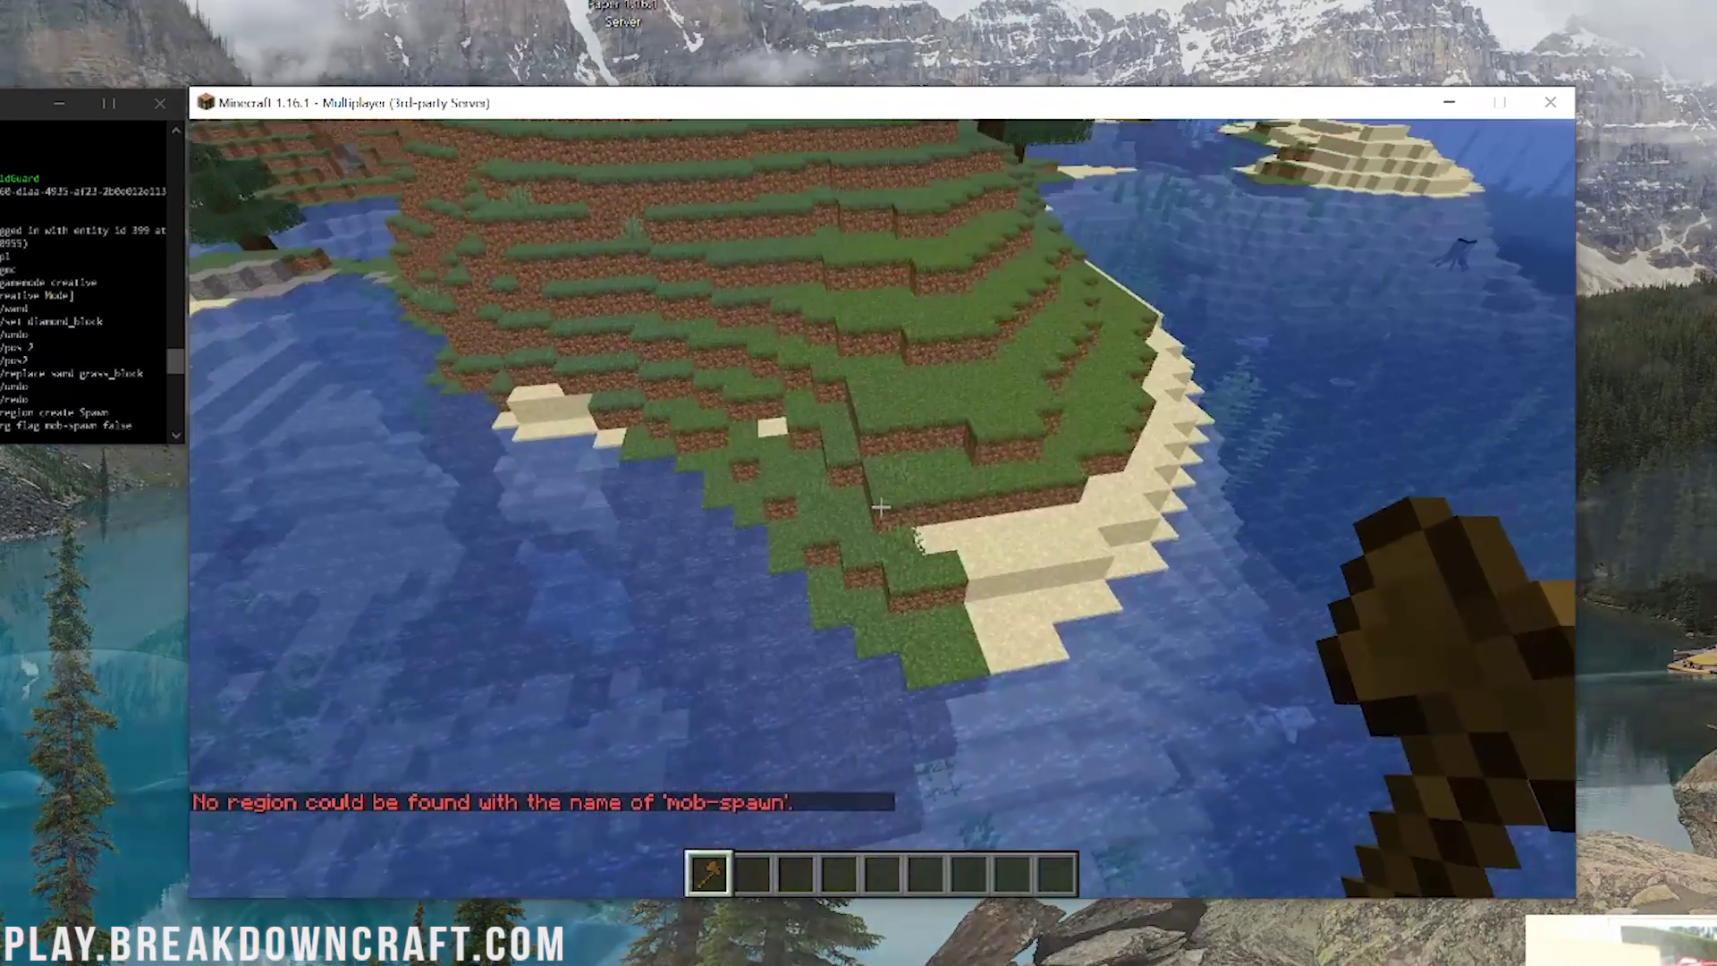
key("w")
key("slash")
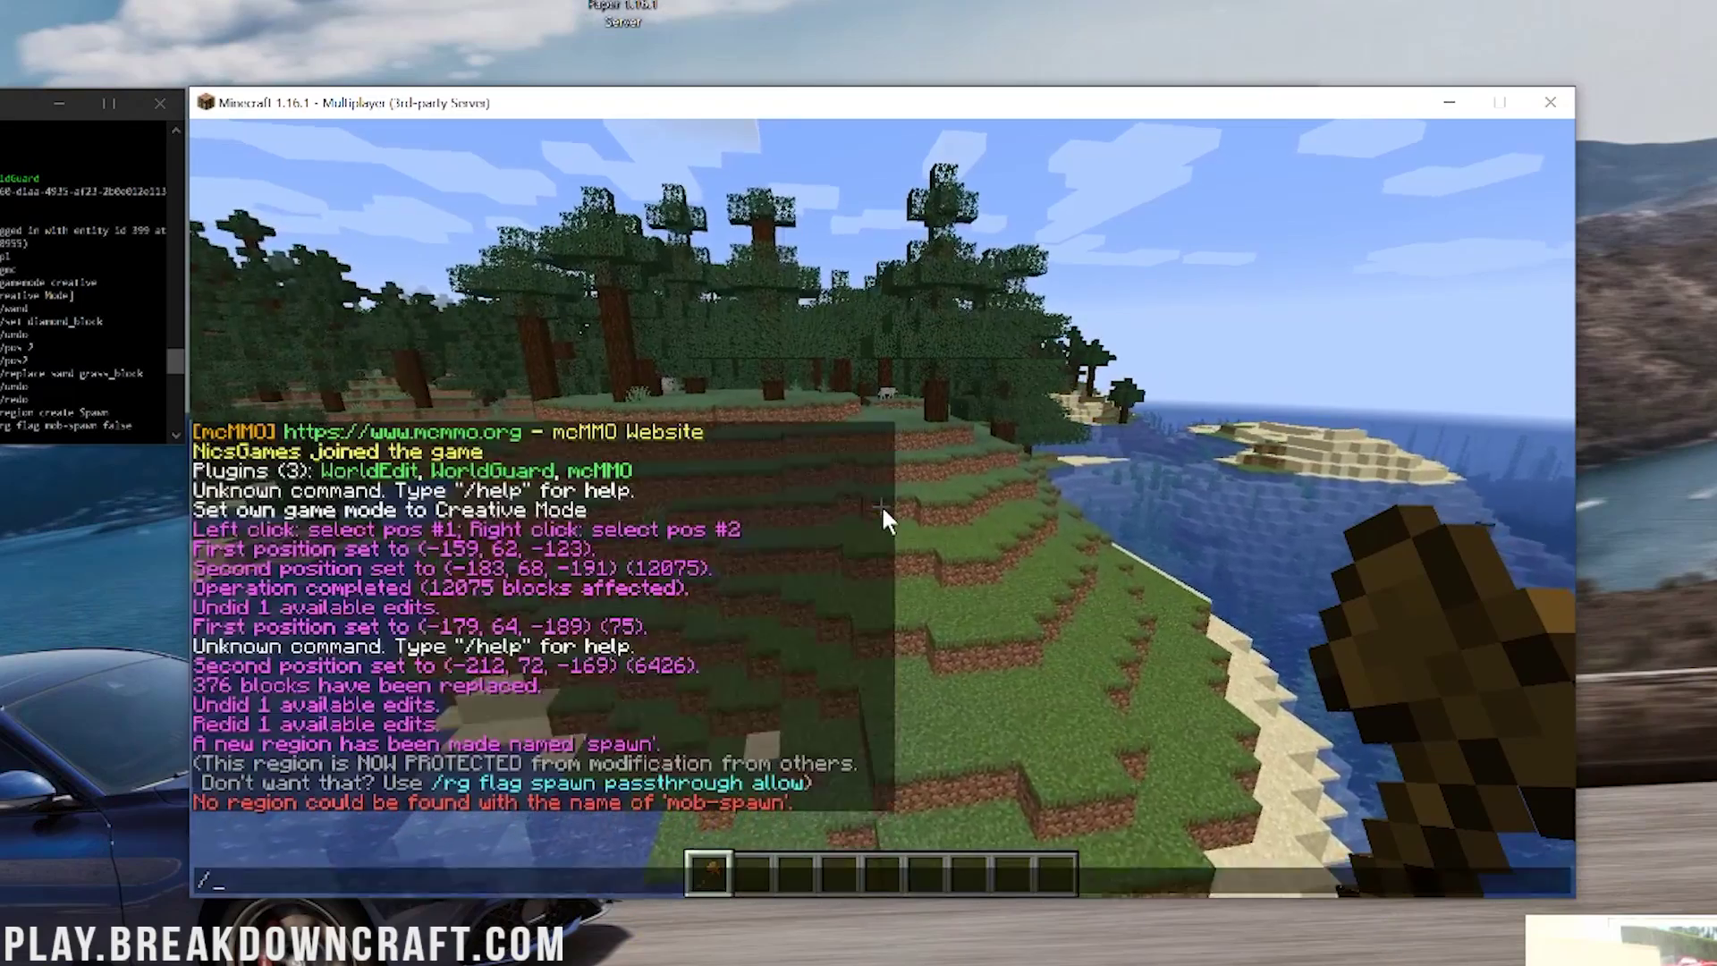
type("mining")
key("Return")
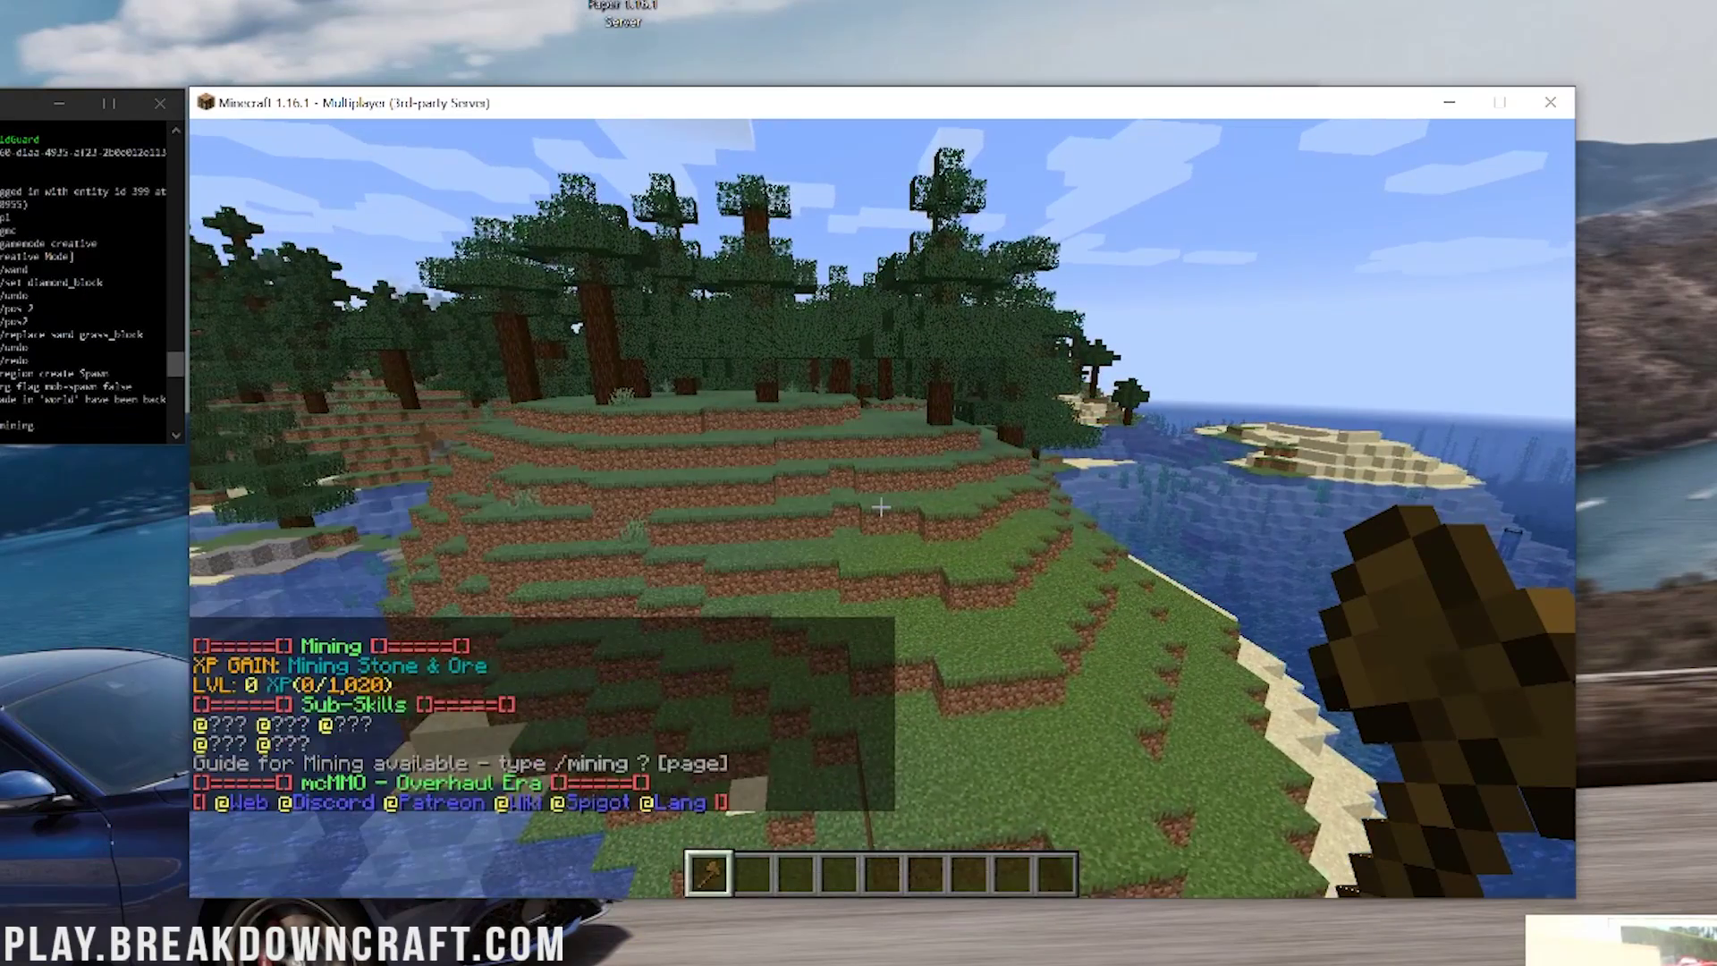
key("Escape")
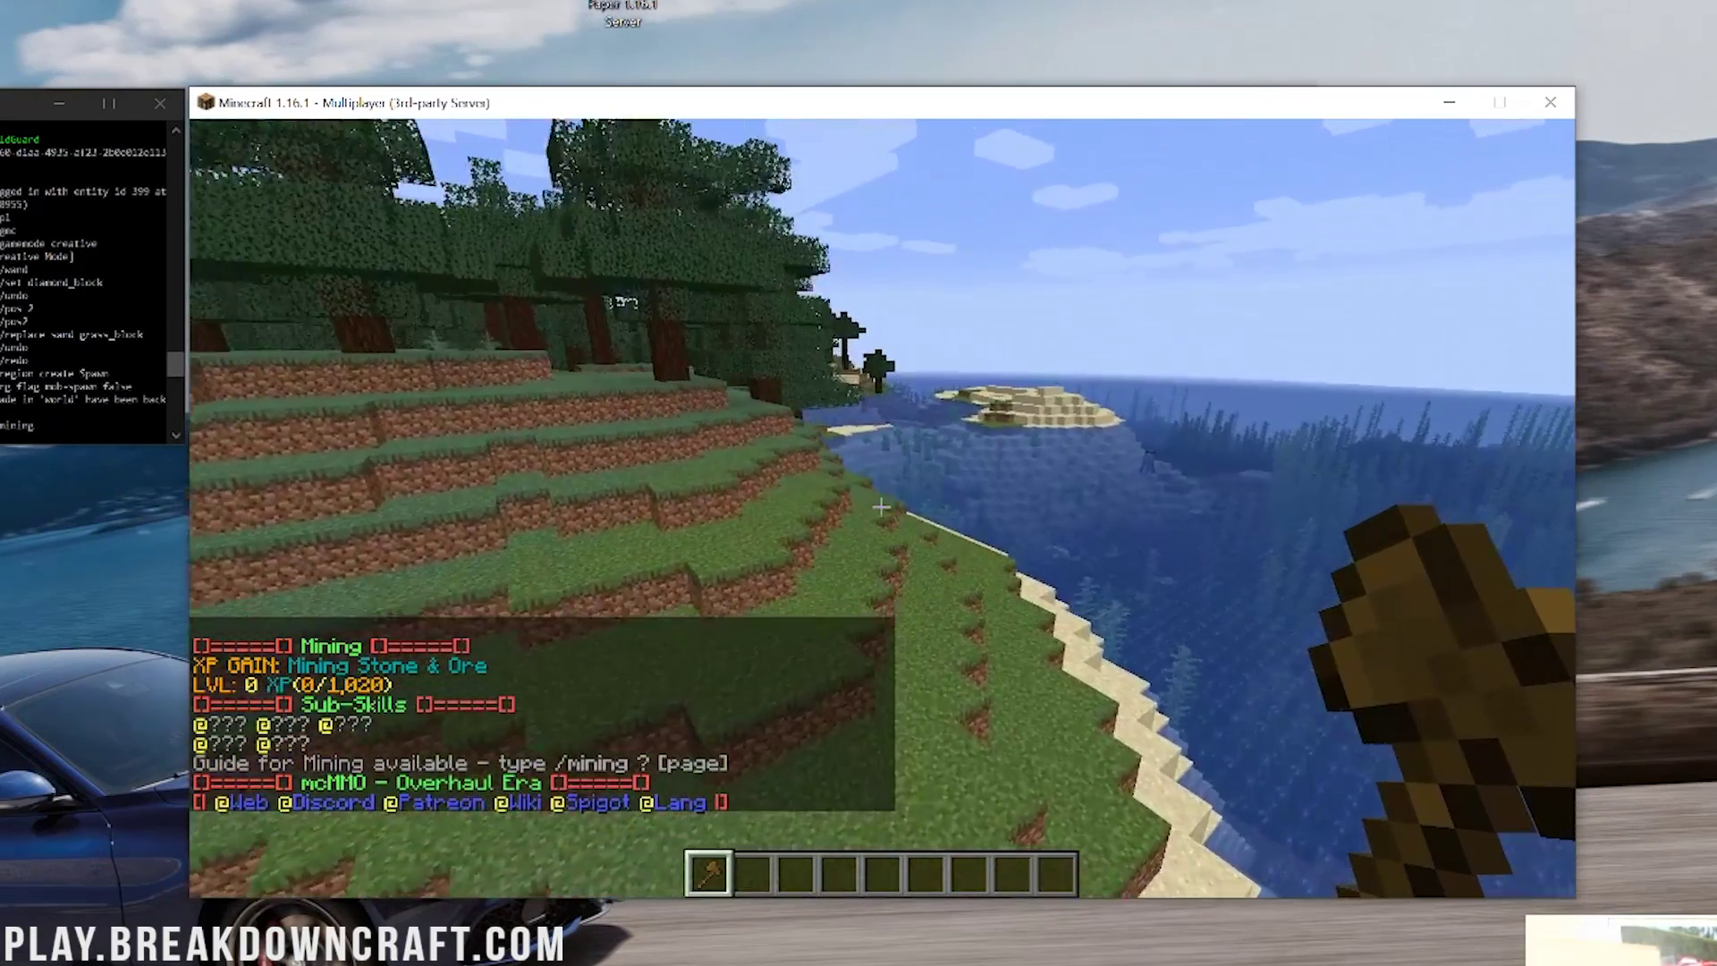
key("slash")
type("gma")
key("Escape")
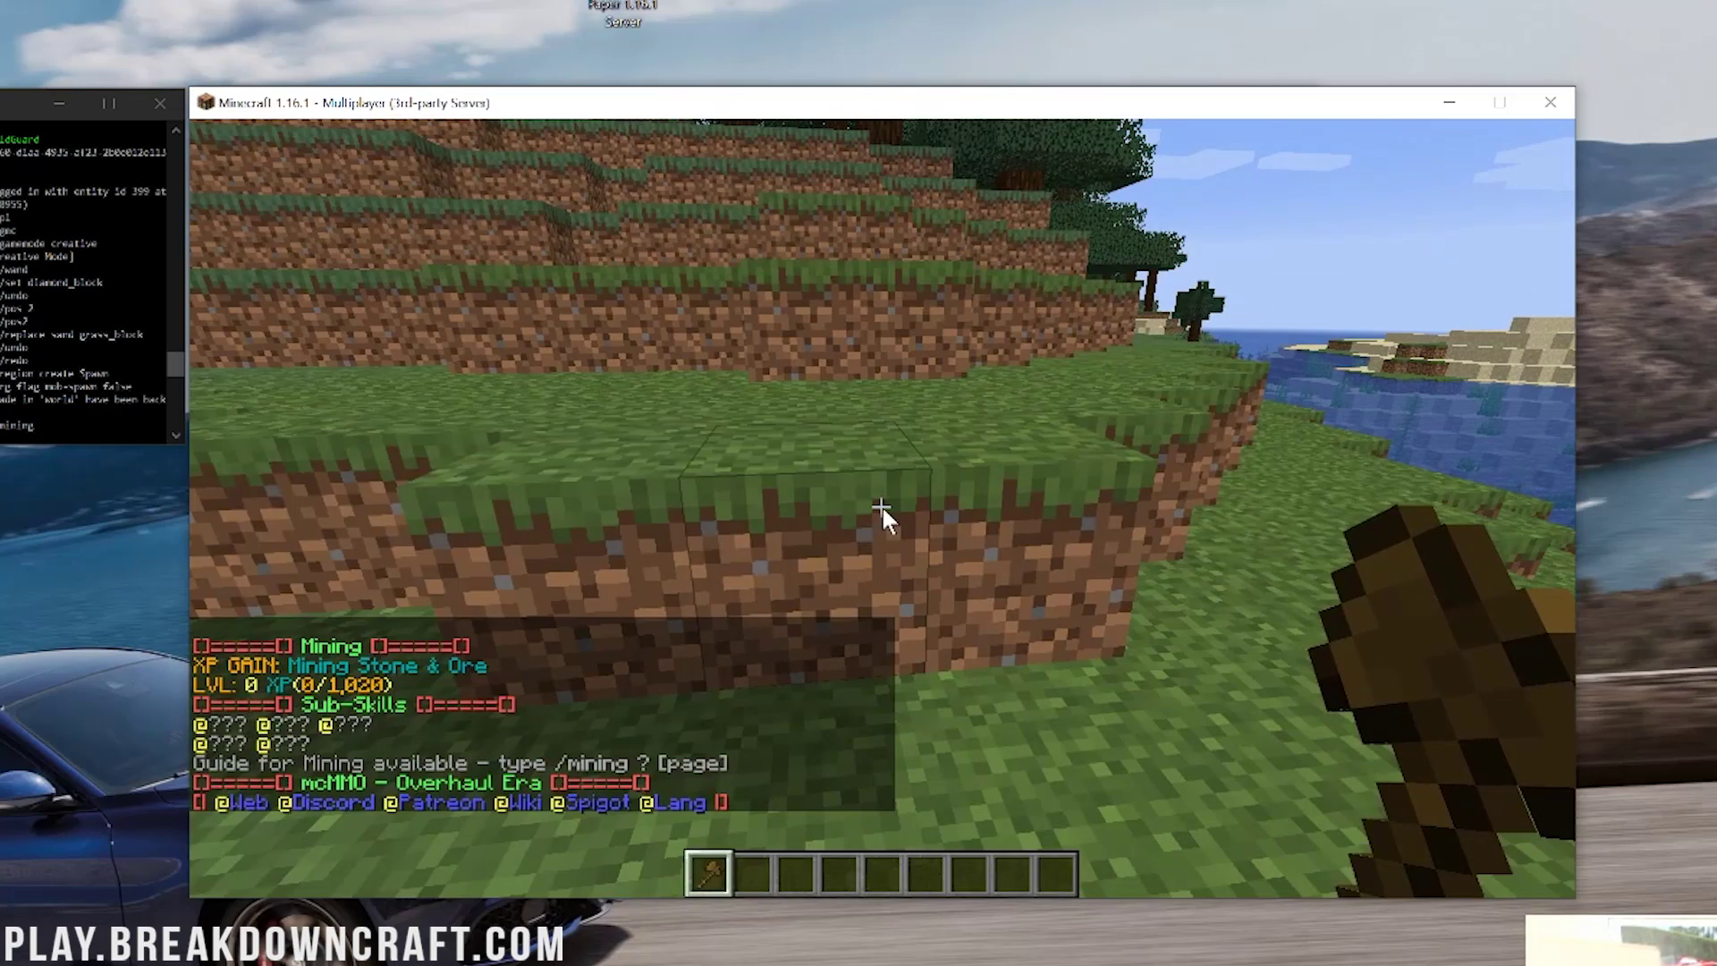
Step: Add a diamond shovel, diamond pickaxe and diamond axe from the creative Tools inventory to the hotbar
key("e")
left_click(1046, 336)
left_click(834, 662)
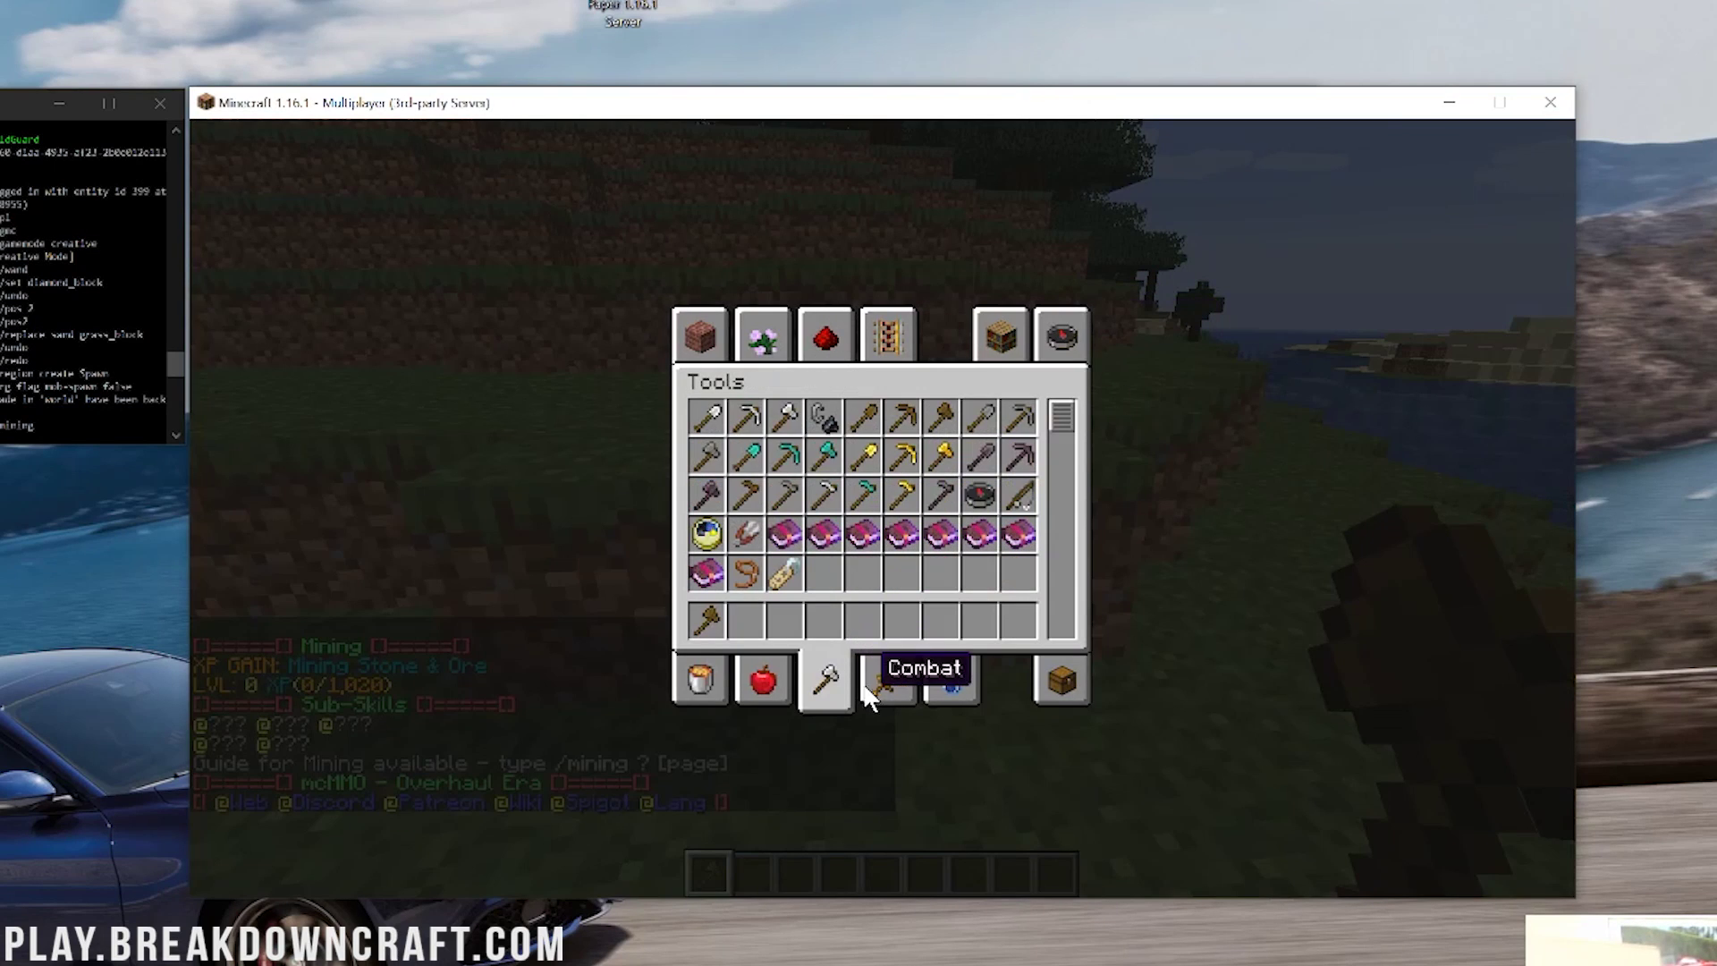
left_click(888, 680)
left_click(827, 680)
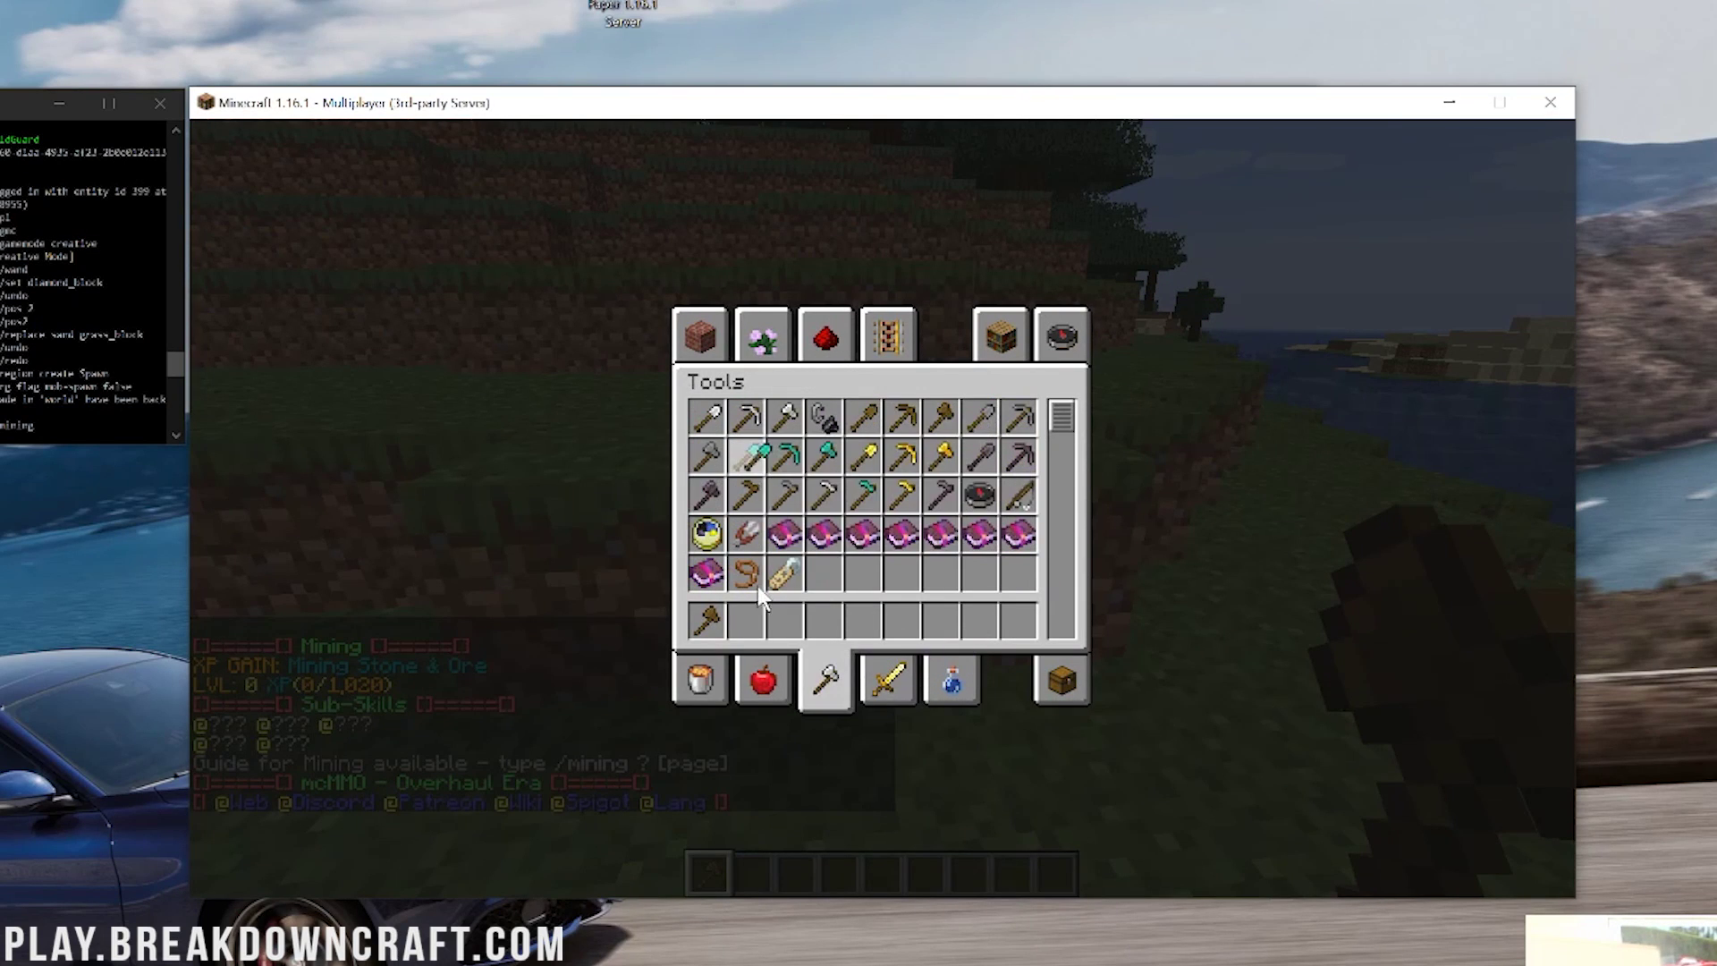
left_click(748, 623)
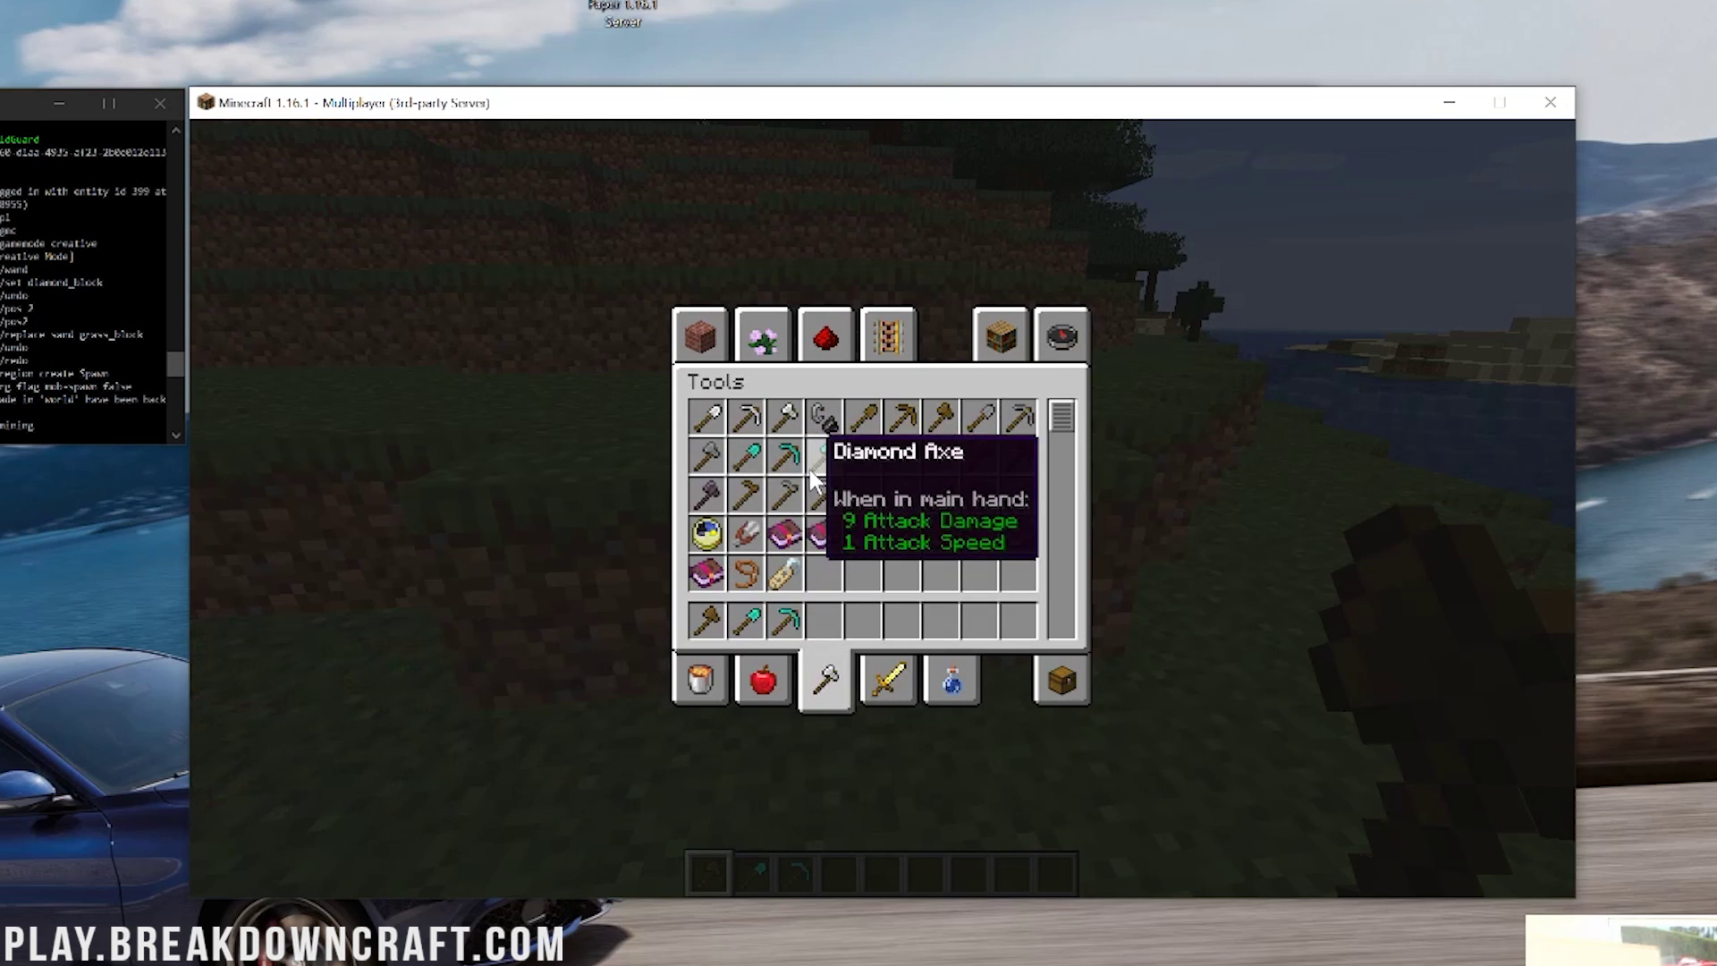
key("Escape")
Step: Set the game mode to survival and dig underground with the diamond shovel and pickaxe until the mcMMO Mining level reaches 9
key("slash")
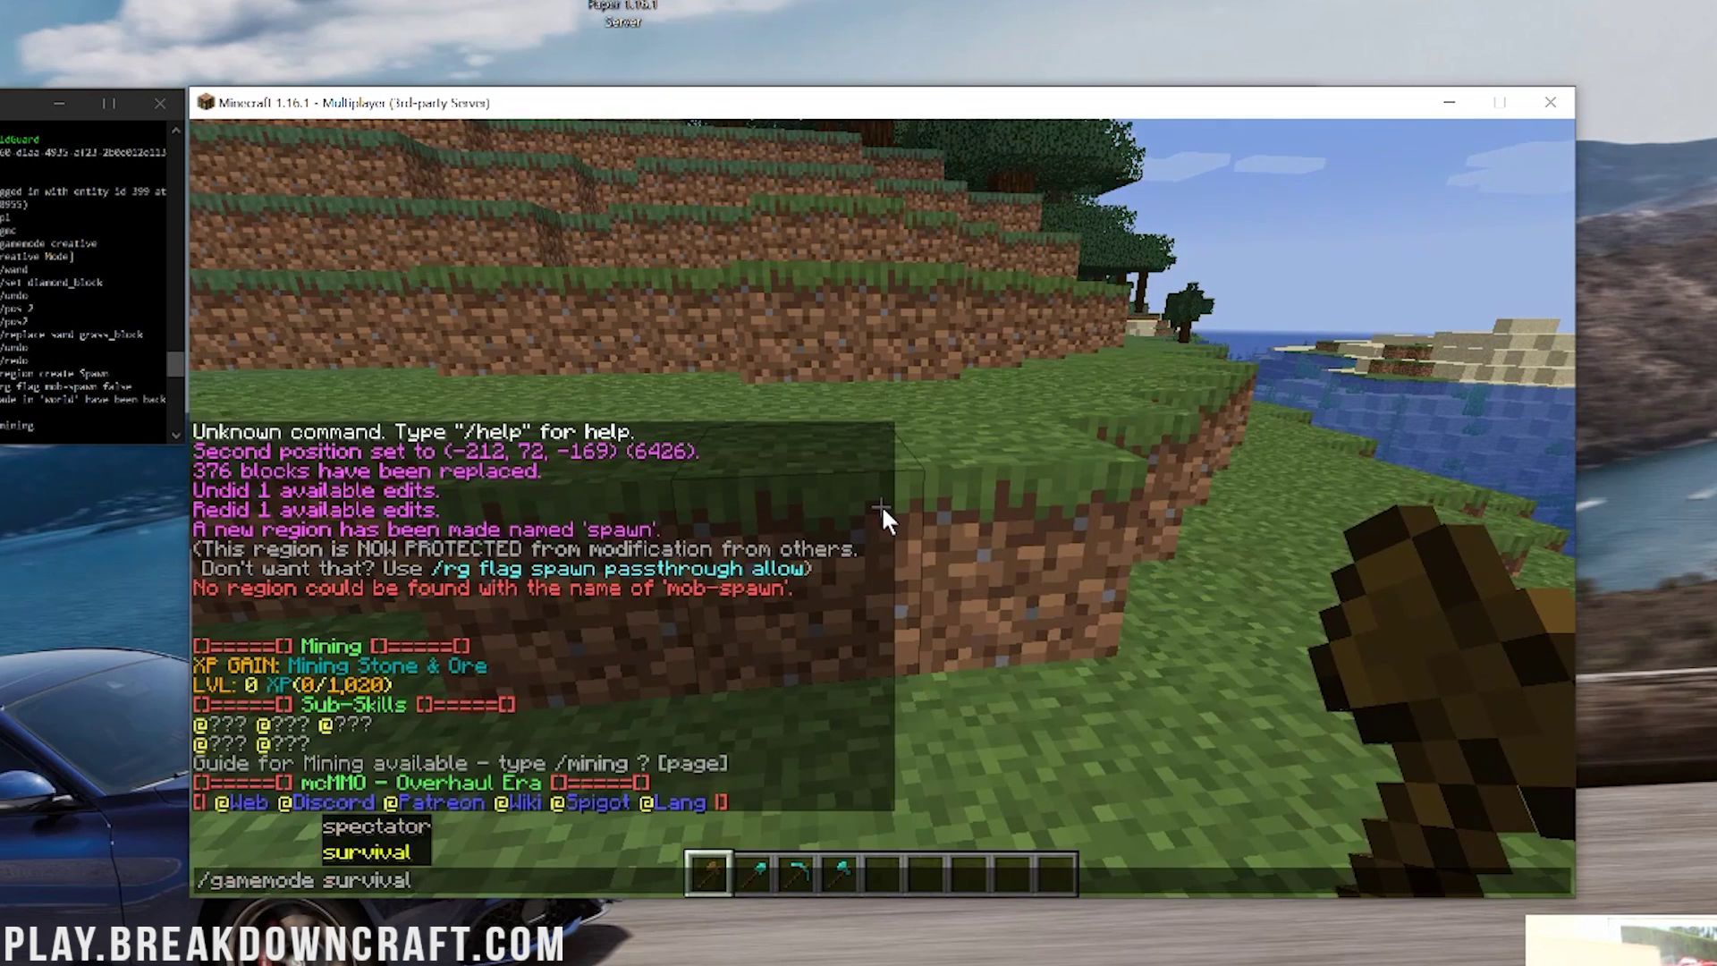
key("Return")
scroll(881, 507, "up", 1)
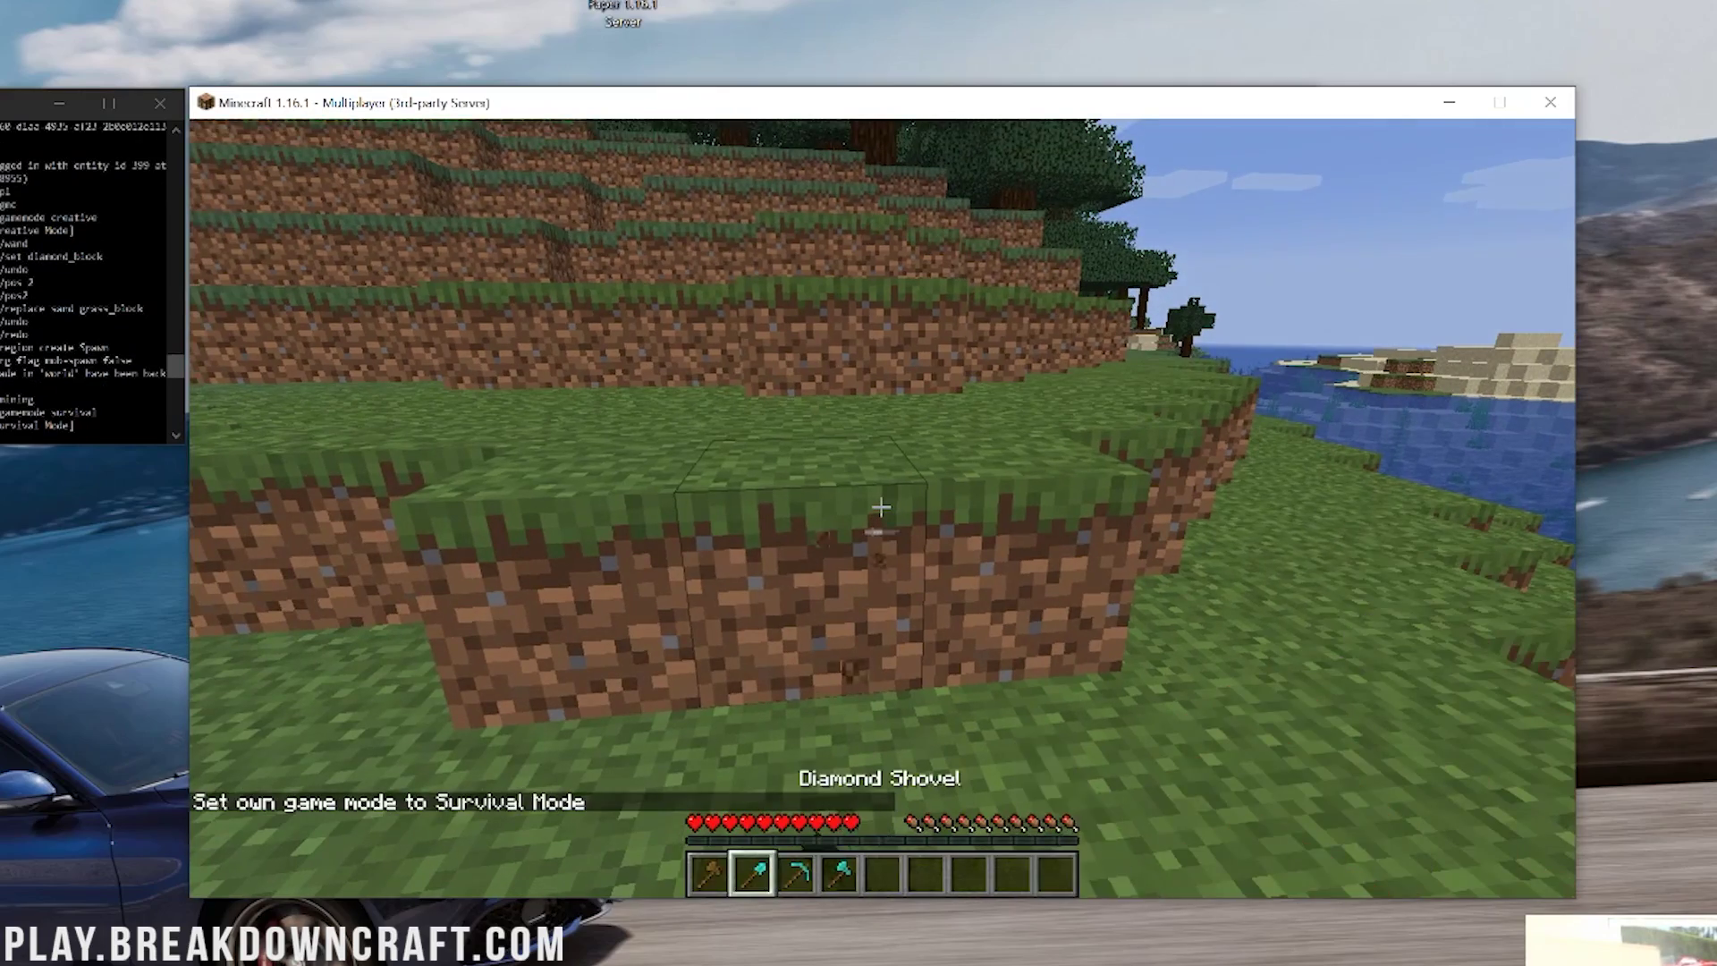
left_click_drag(881, 507, 881, 508)
key("1")
key("3")
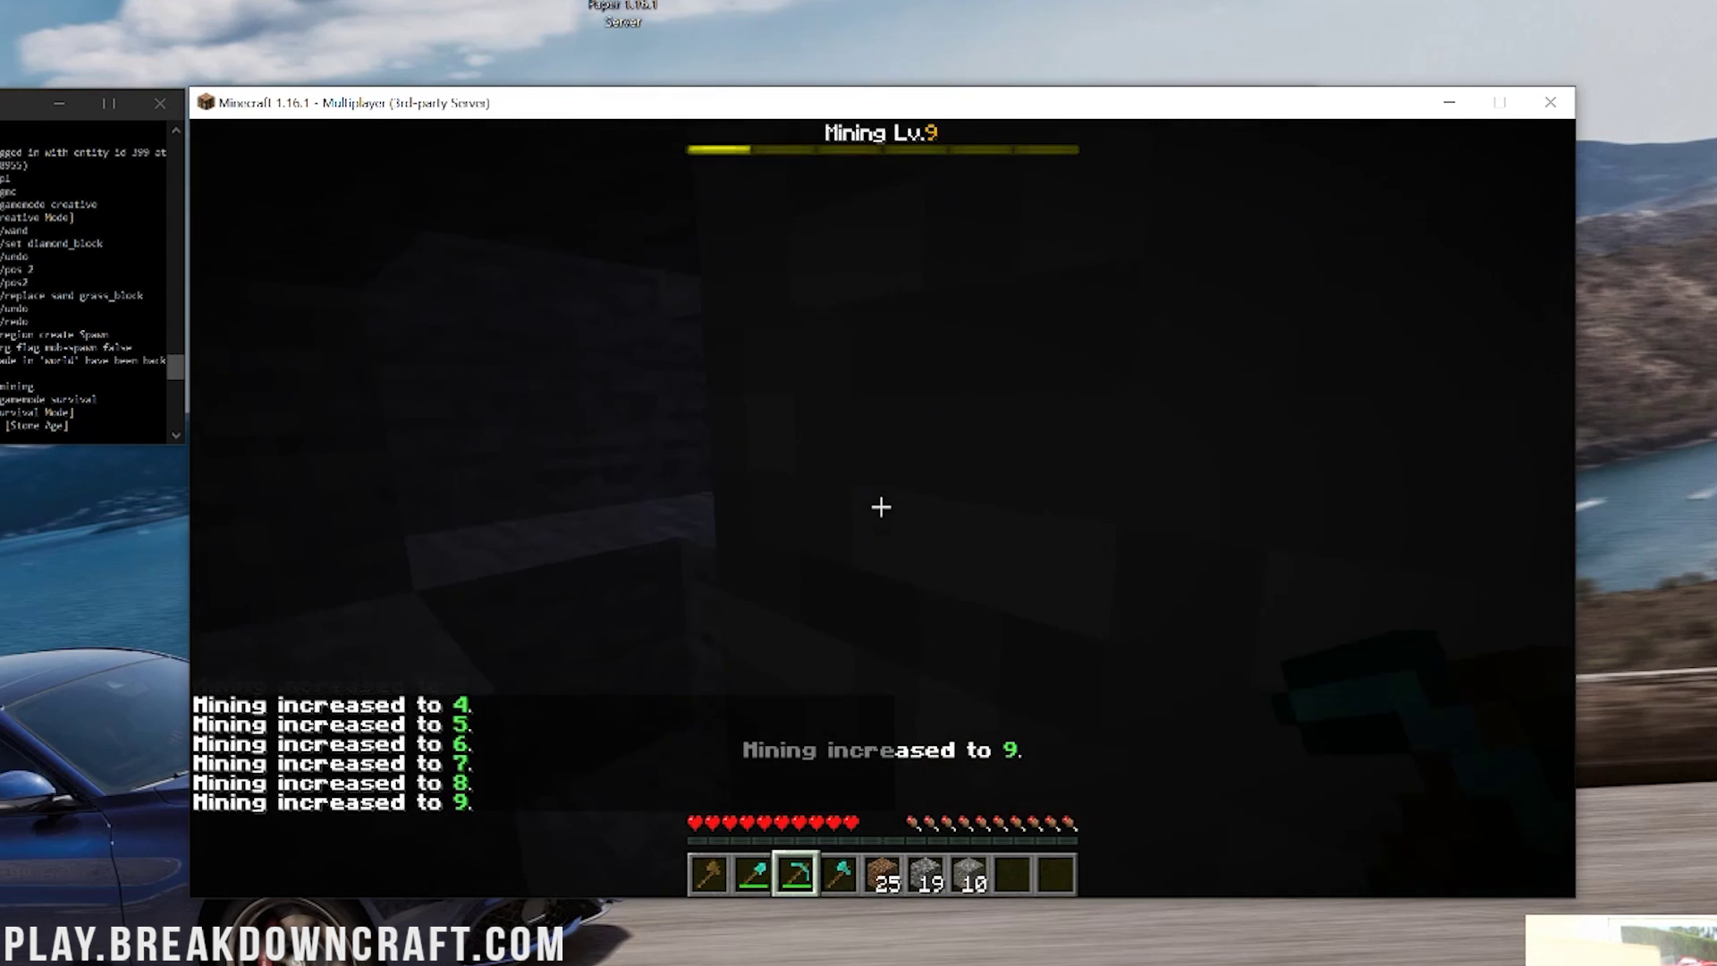
key("t")
key("Escape")
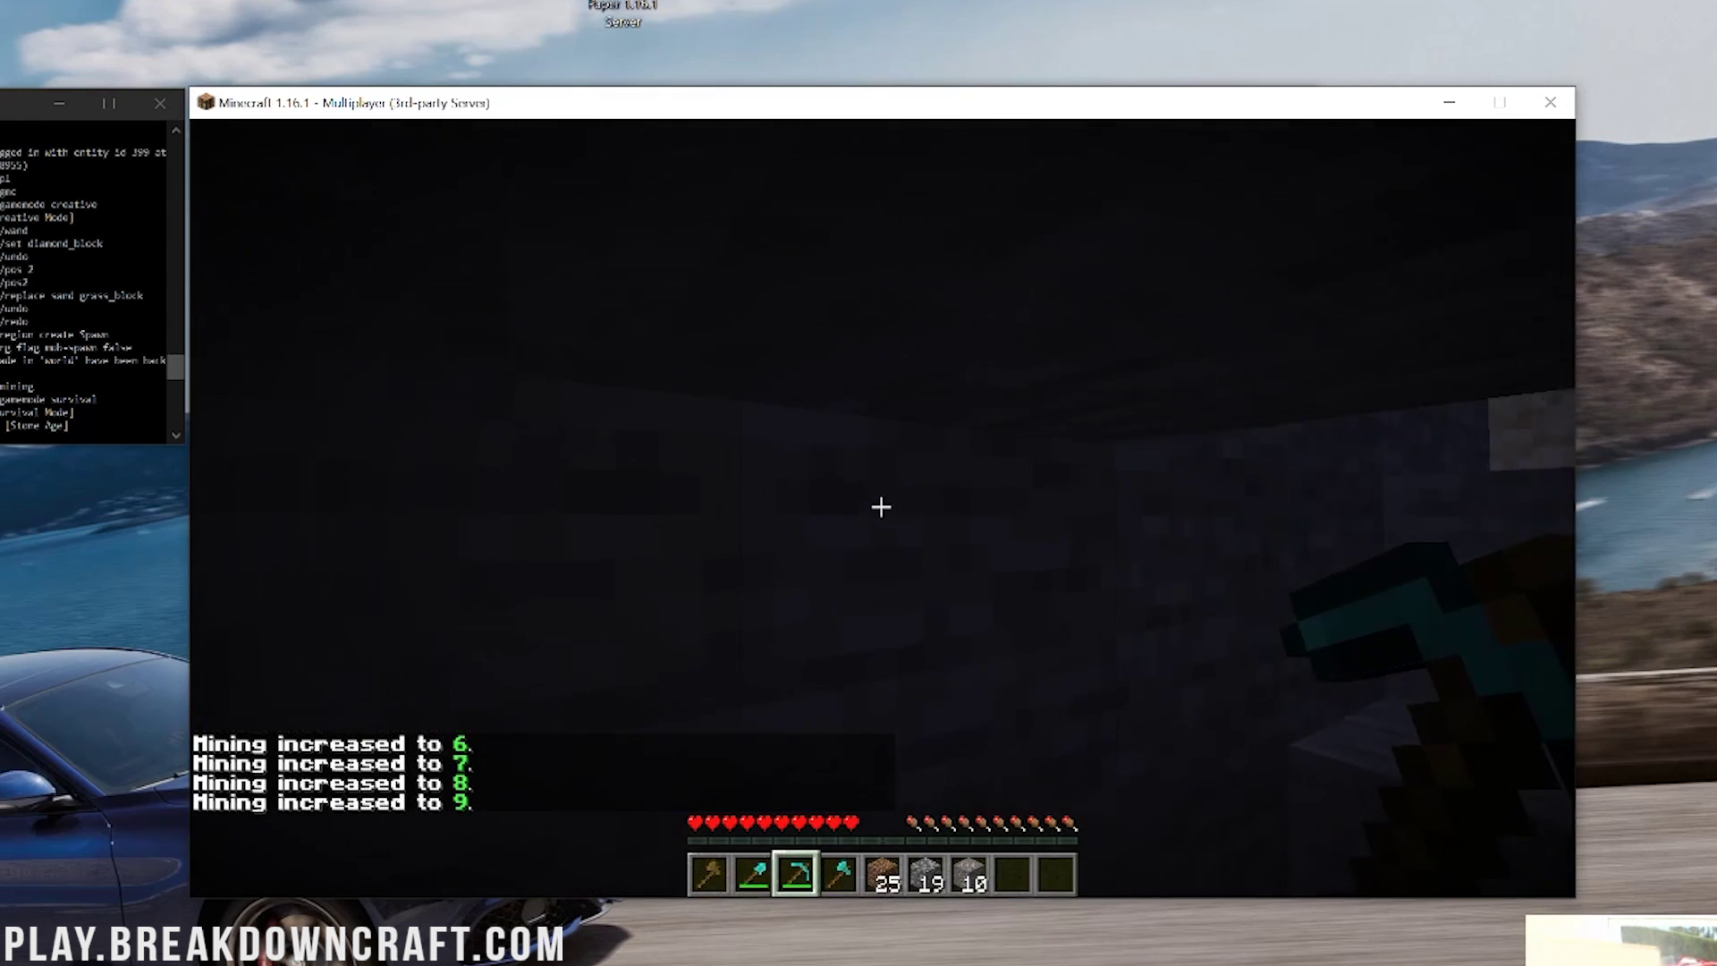
Step: Run /mining again to check the updated mcMMO Mining skill page and a locked sub-skill's level requirement
key("slash")
type("mi")
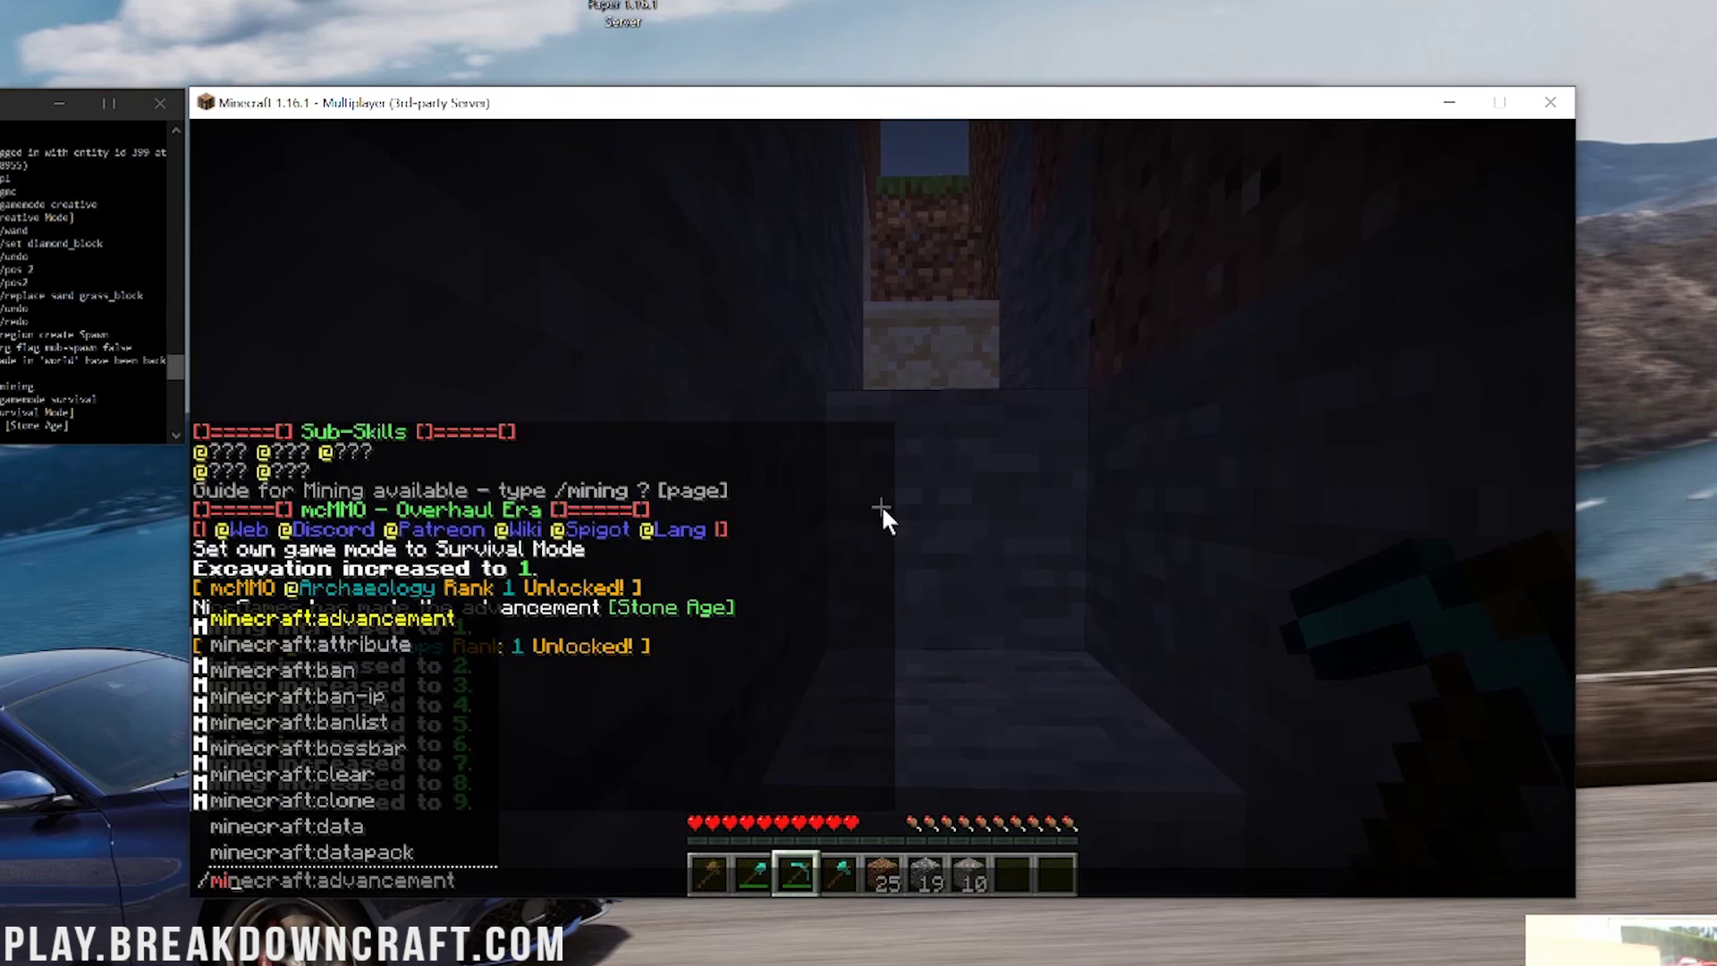
type("ning")
key("Return")
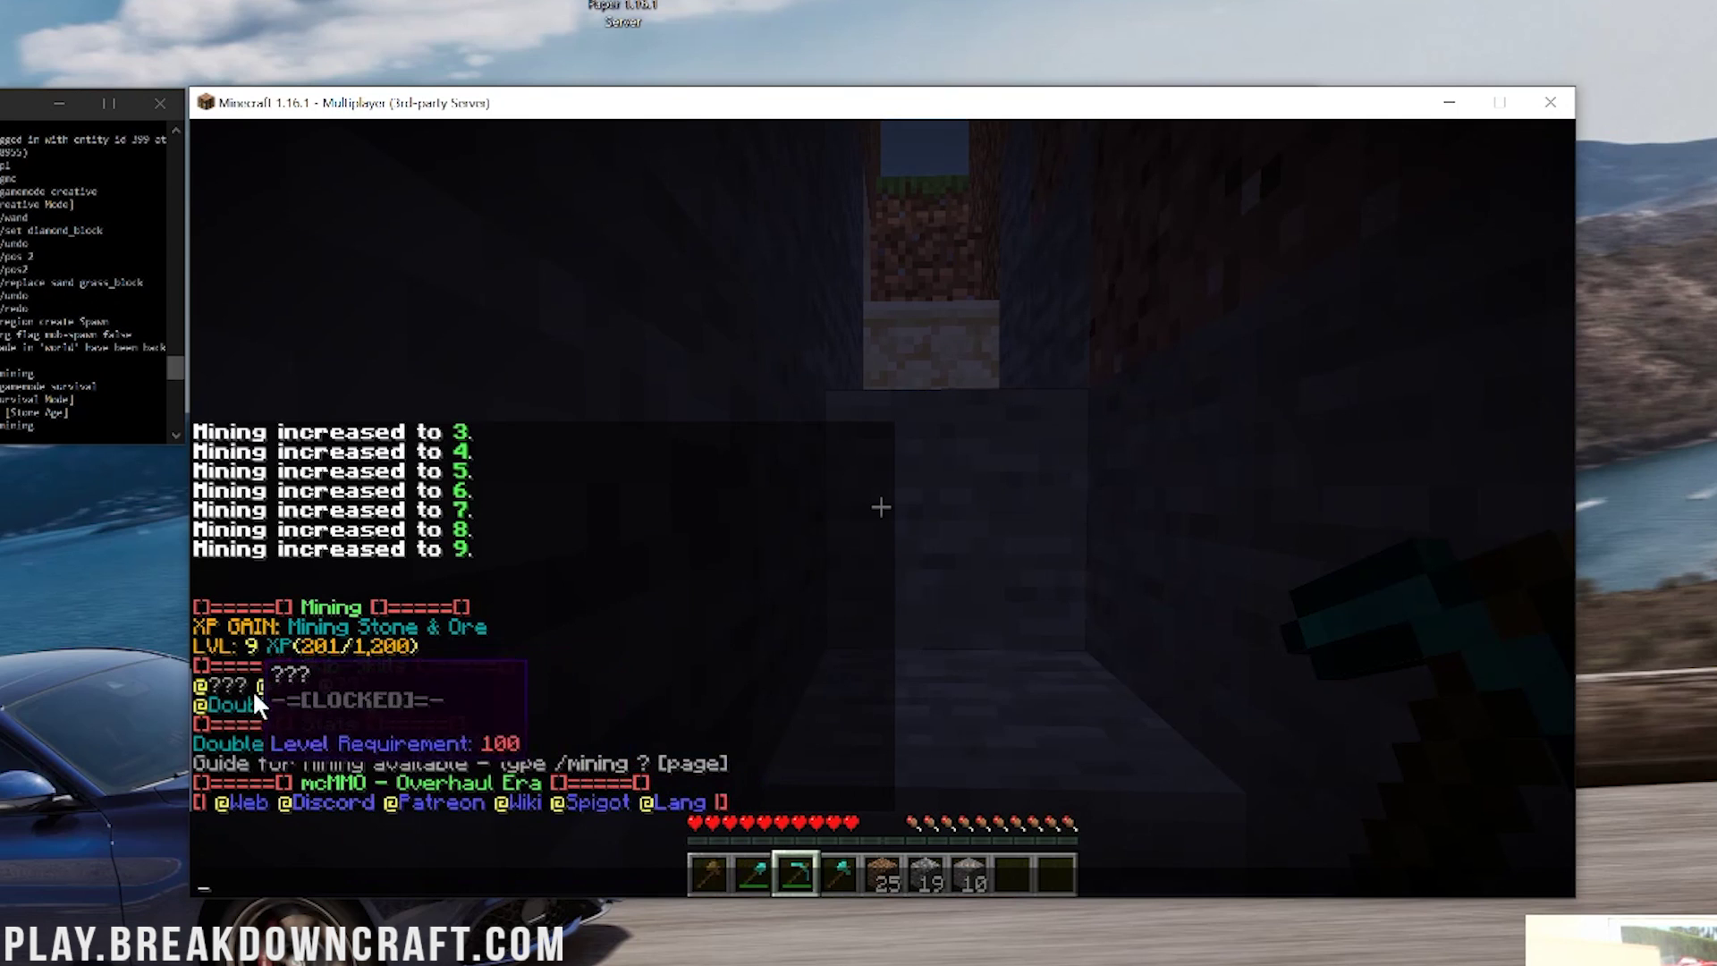
key("Escape")
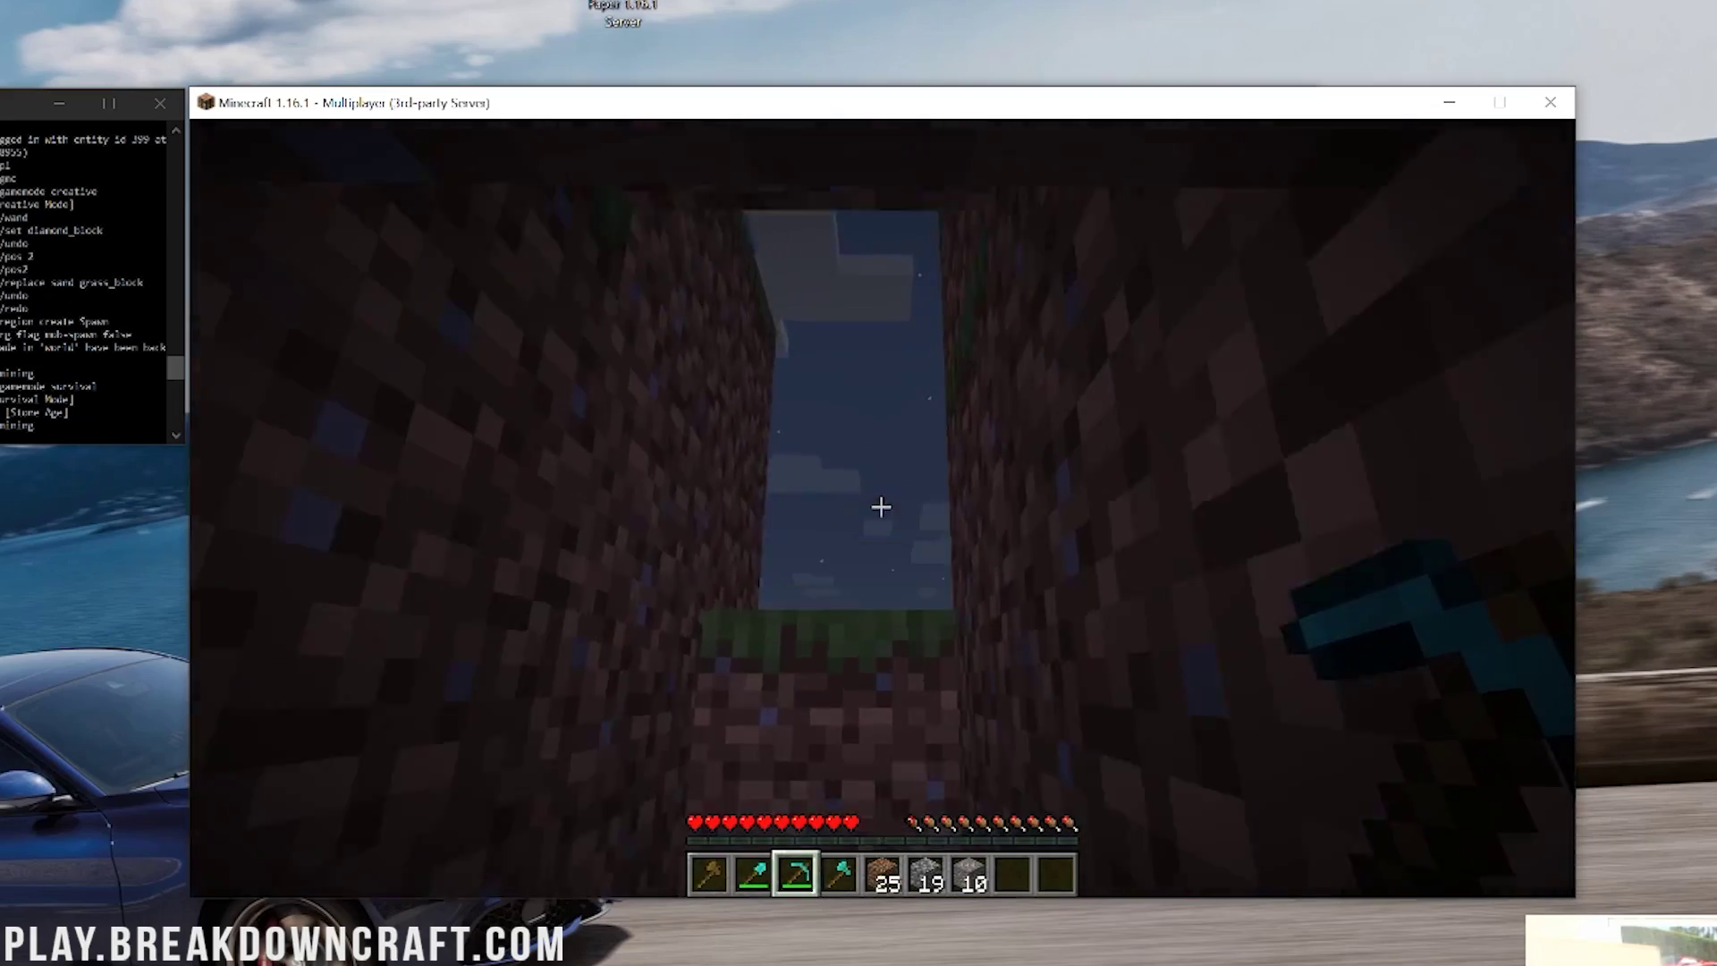
Step: Change the world time to day with /time set day
key("slash")
type("time set day")
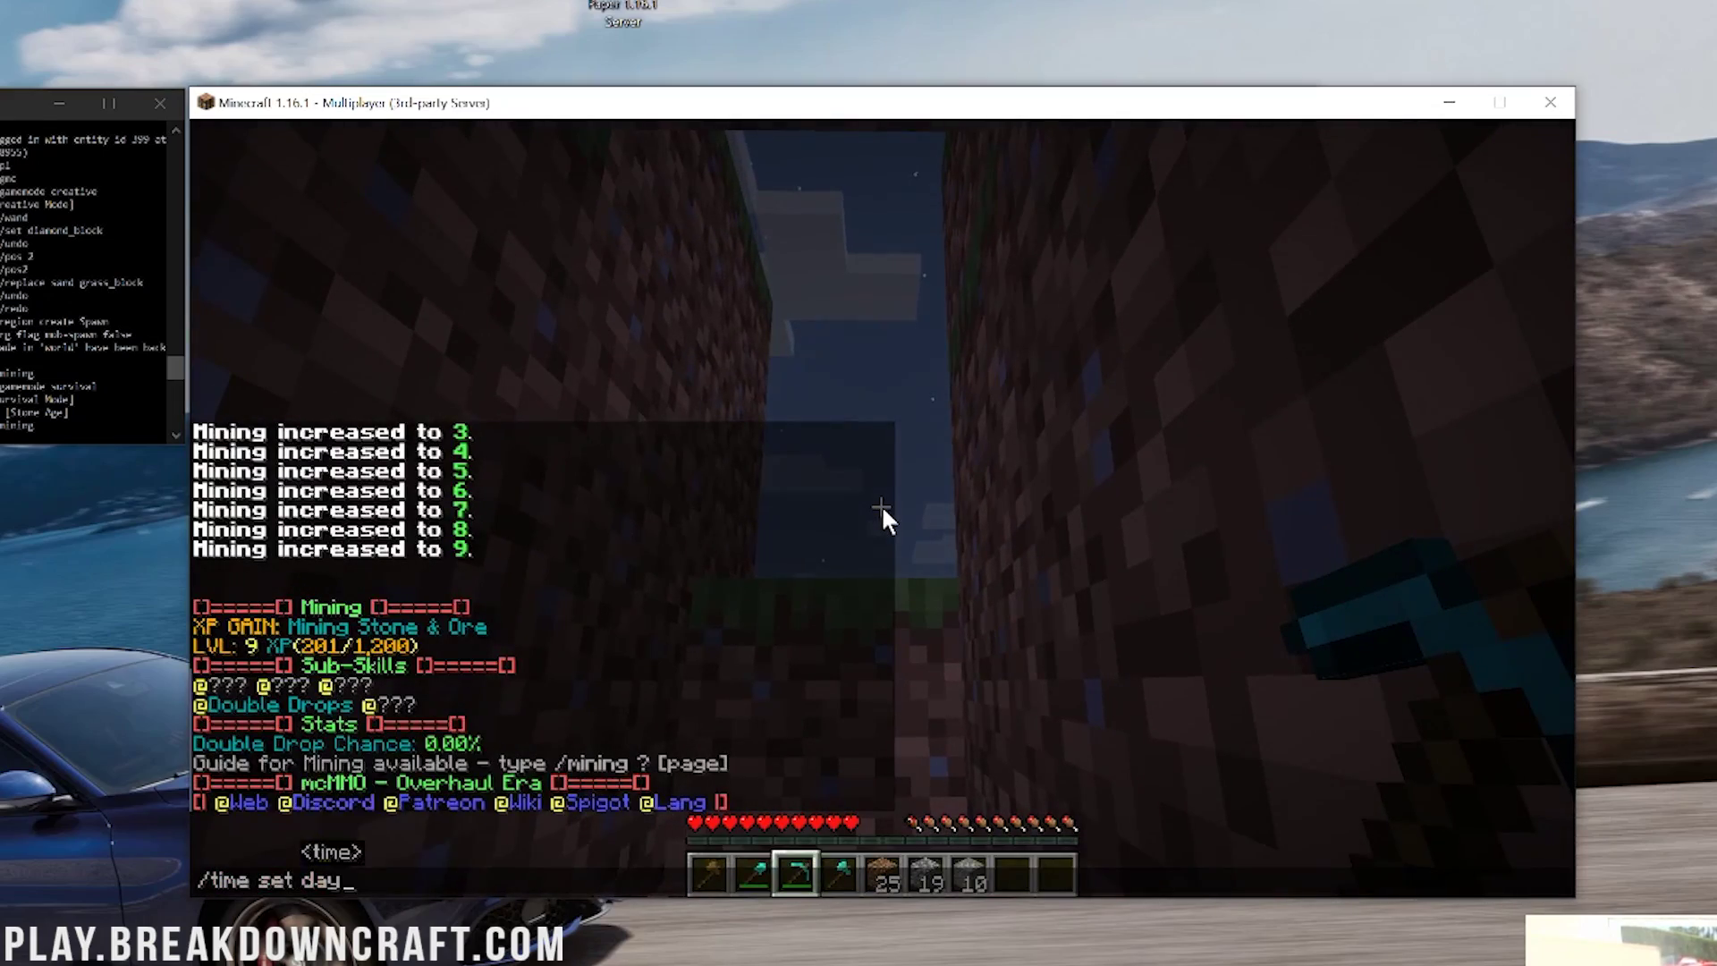
key("Return")
Step: Chop down nearby spruce trees with the diamond axe until the mcMMO Woodcutting level reaches 2
key("4")
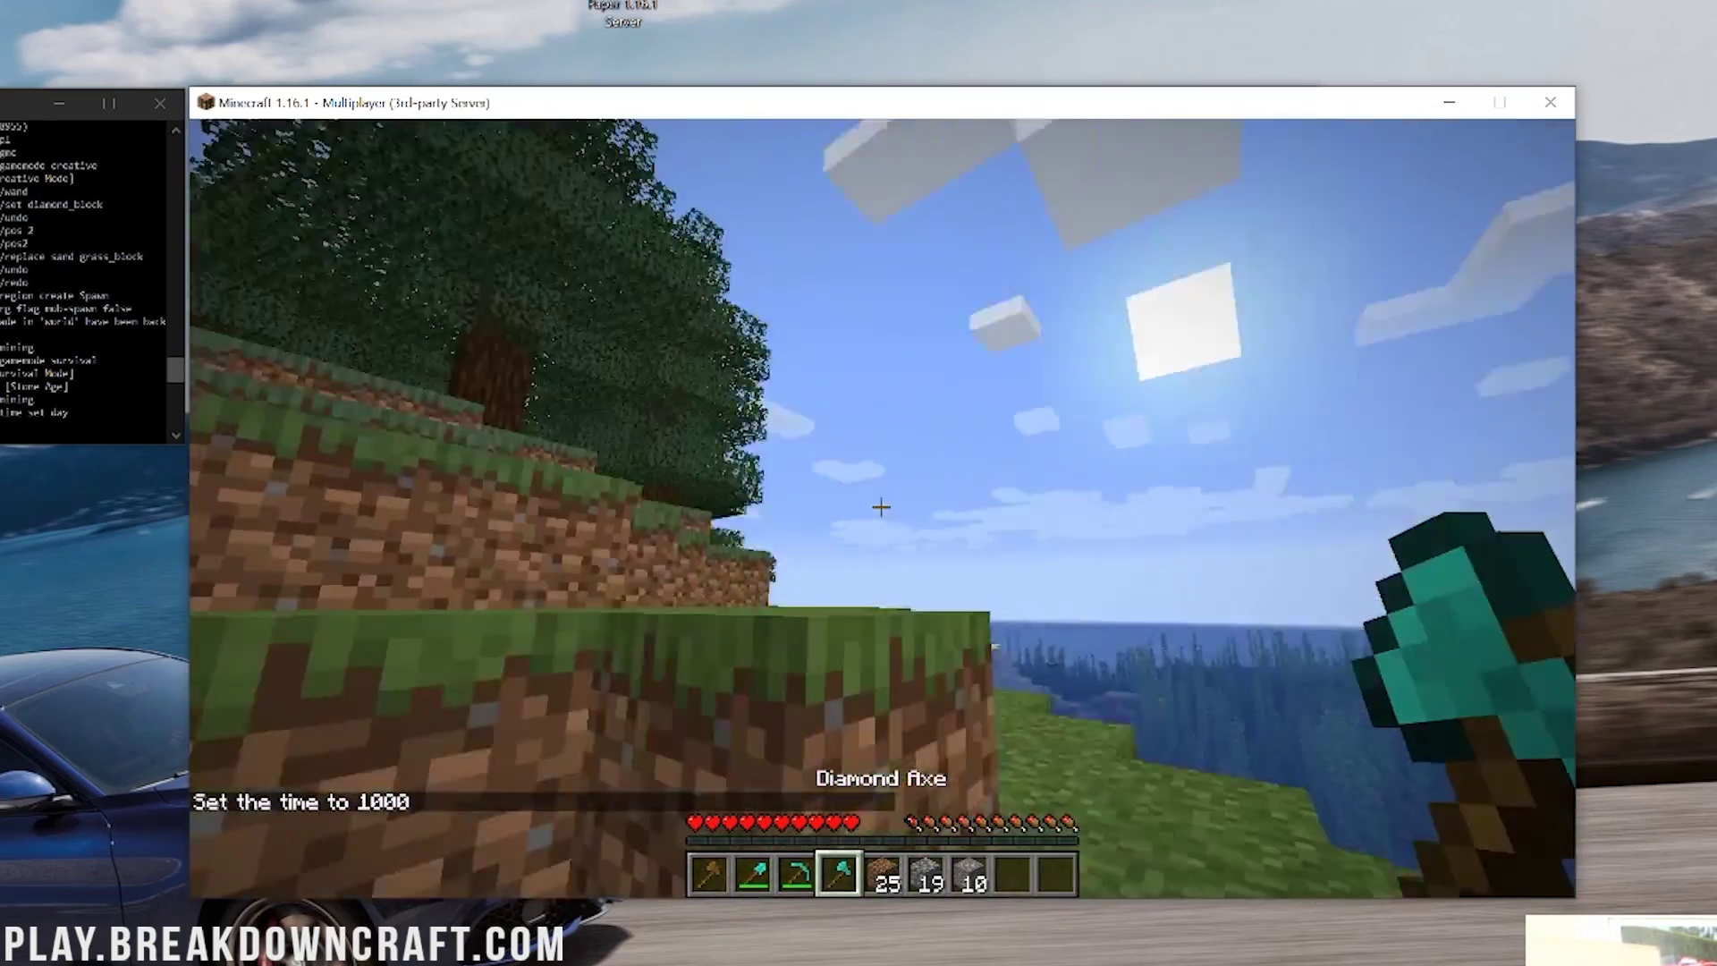
key("w")
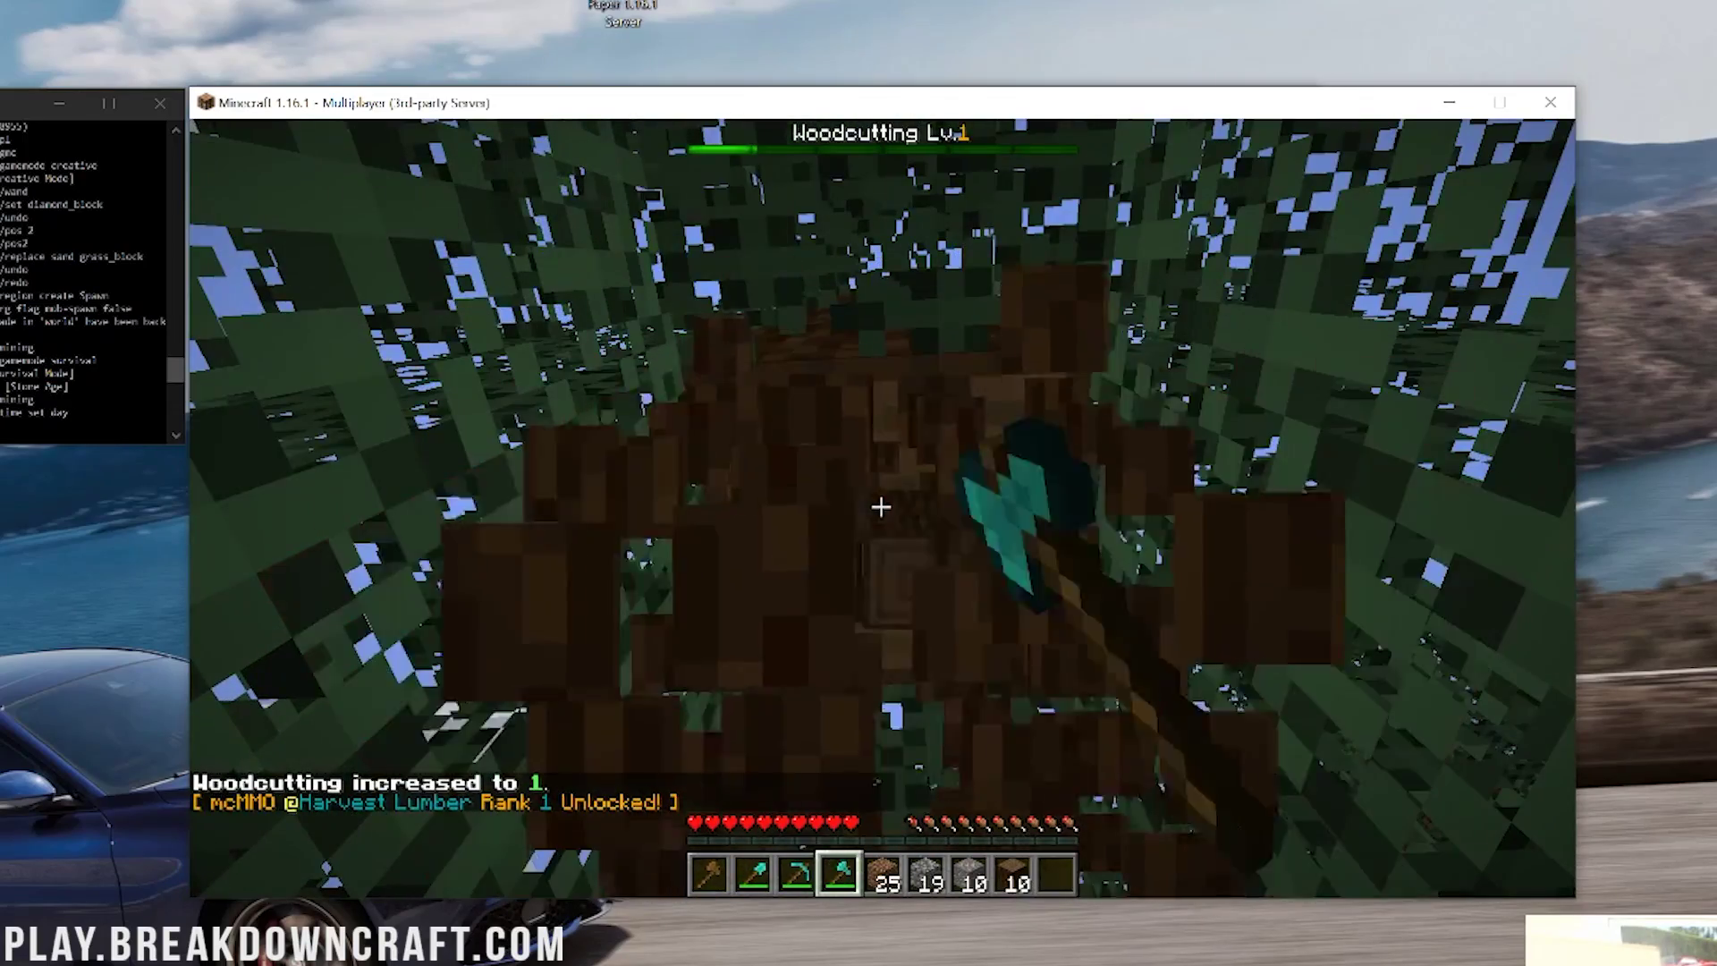
left_click_drag(881, 507, 881, 507)
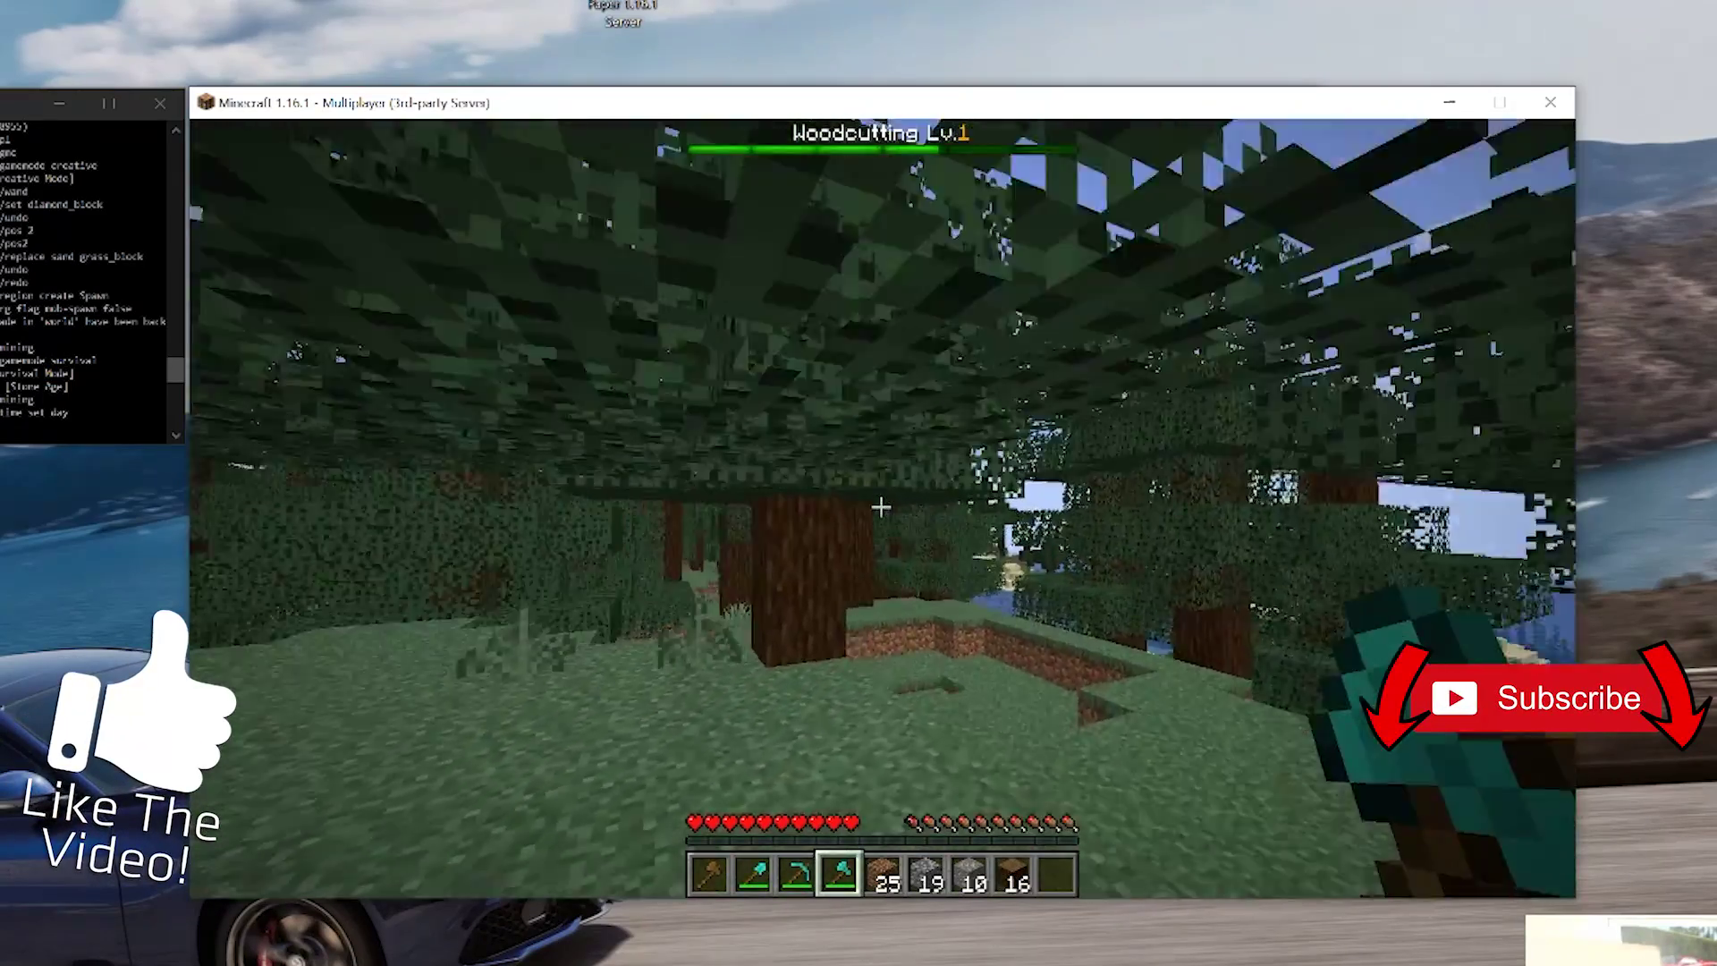
key("w")
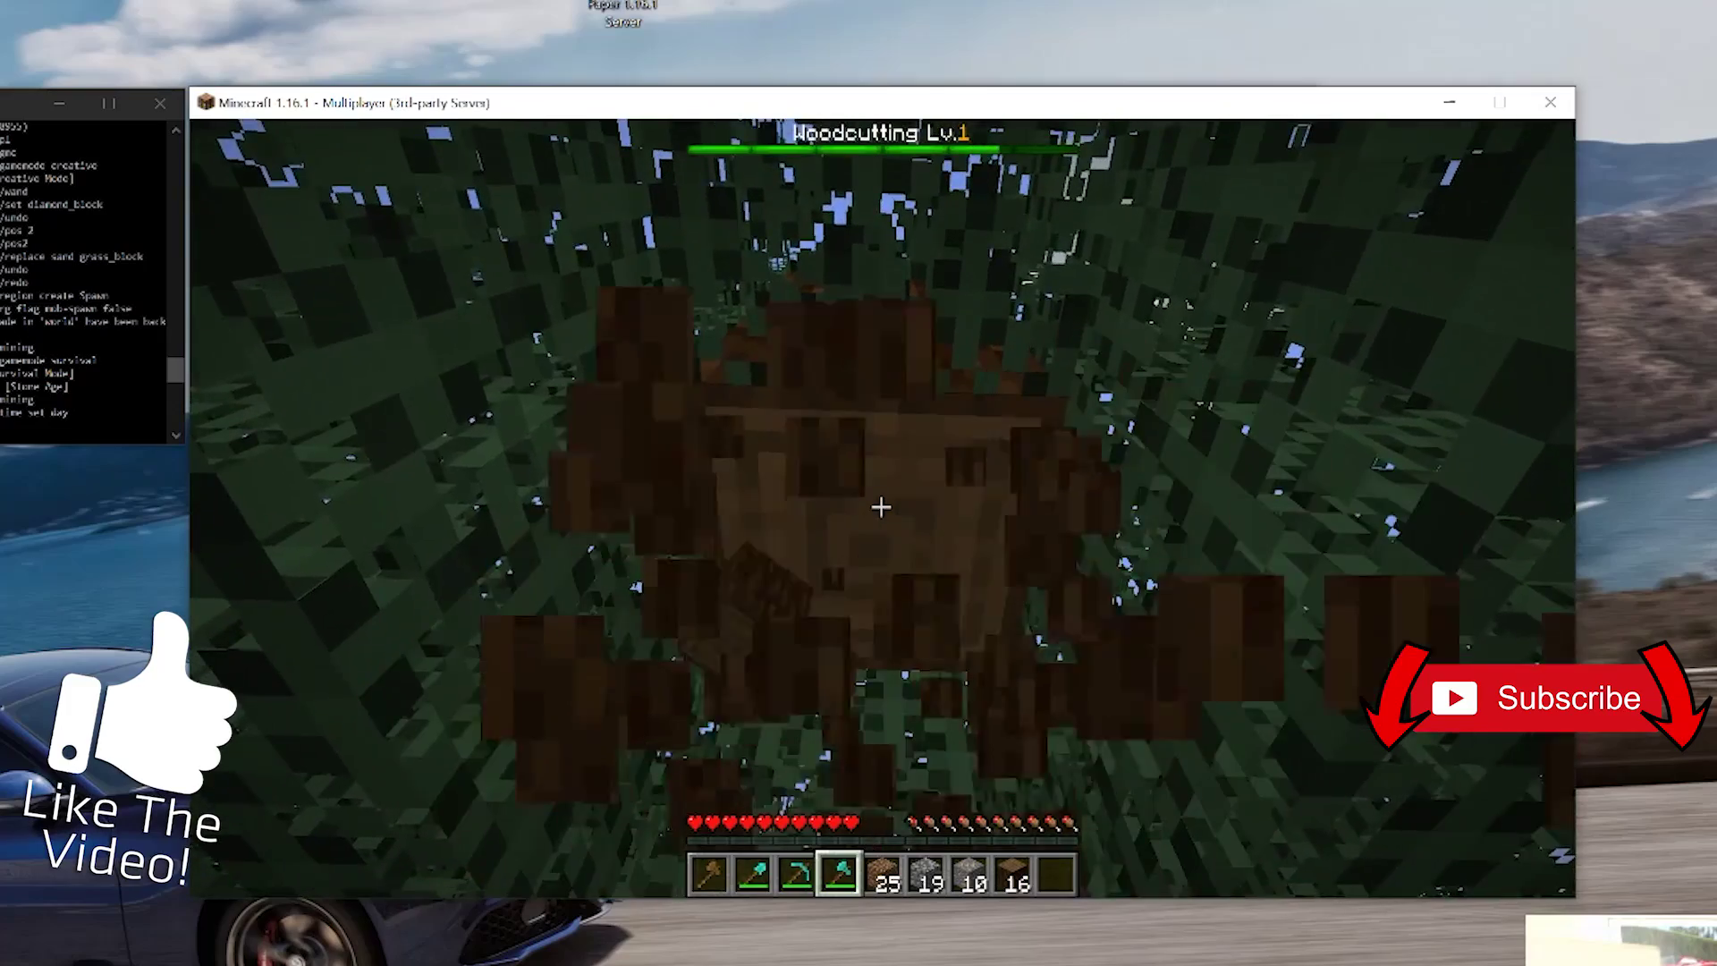
left_click_drag(881, 507, 881, 507)
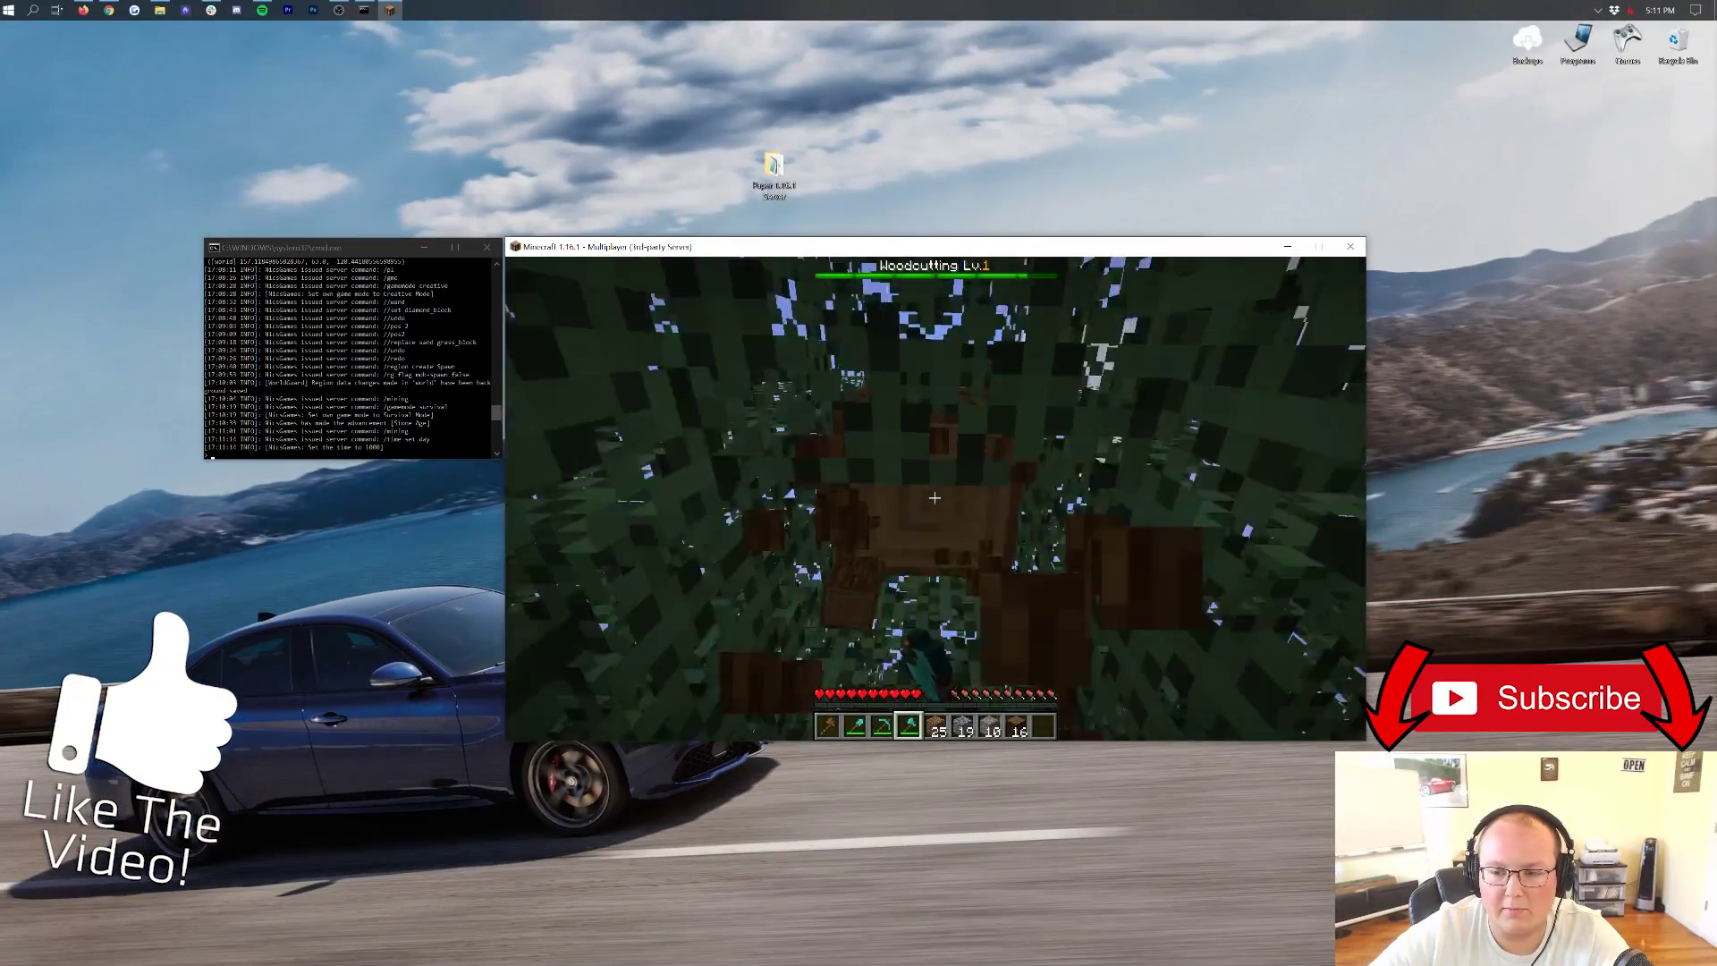
left_click(934, 497)
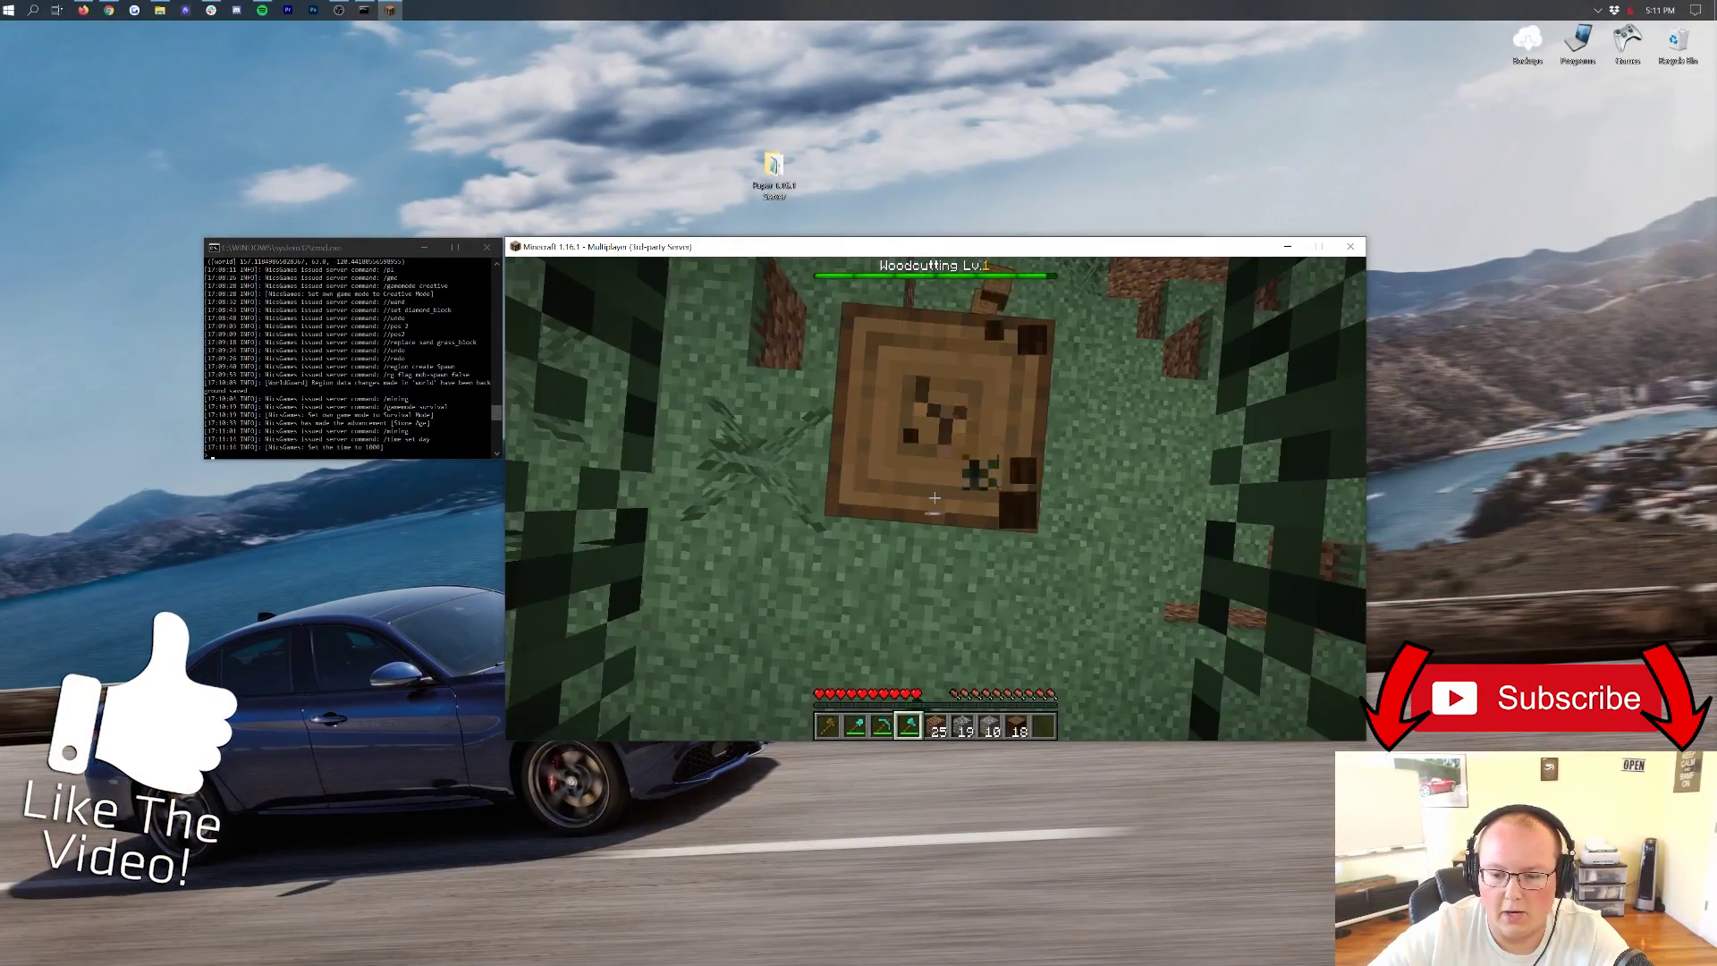
left_click(934, 497)
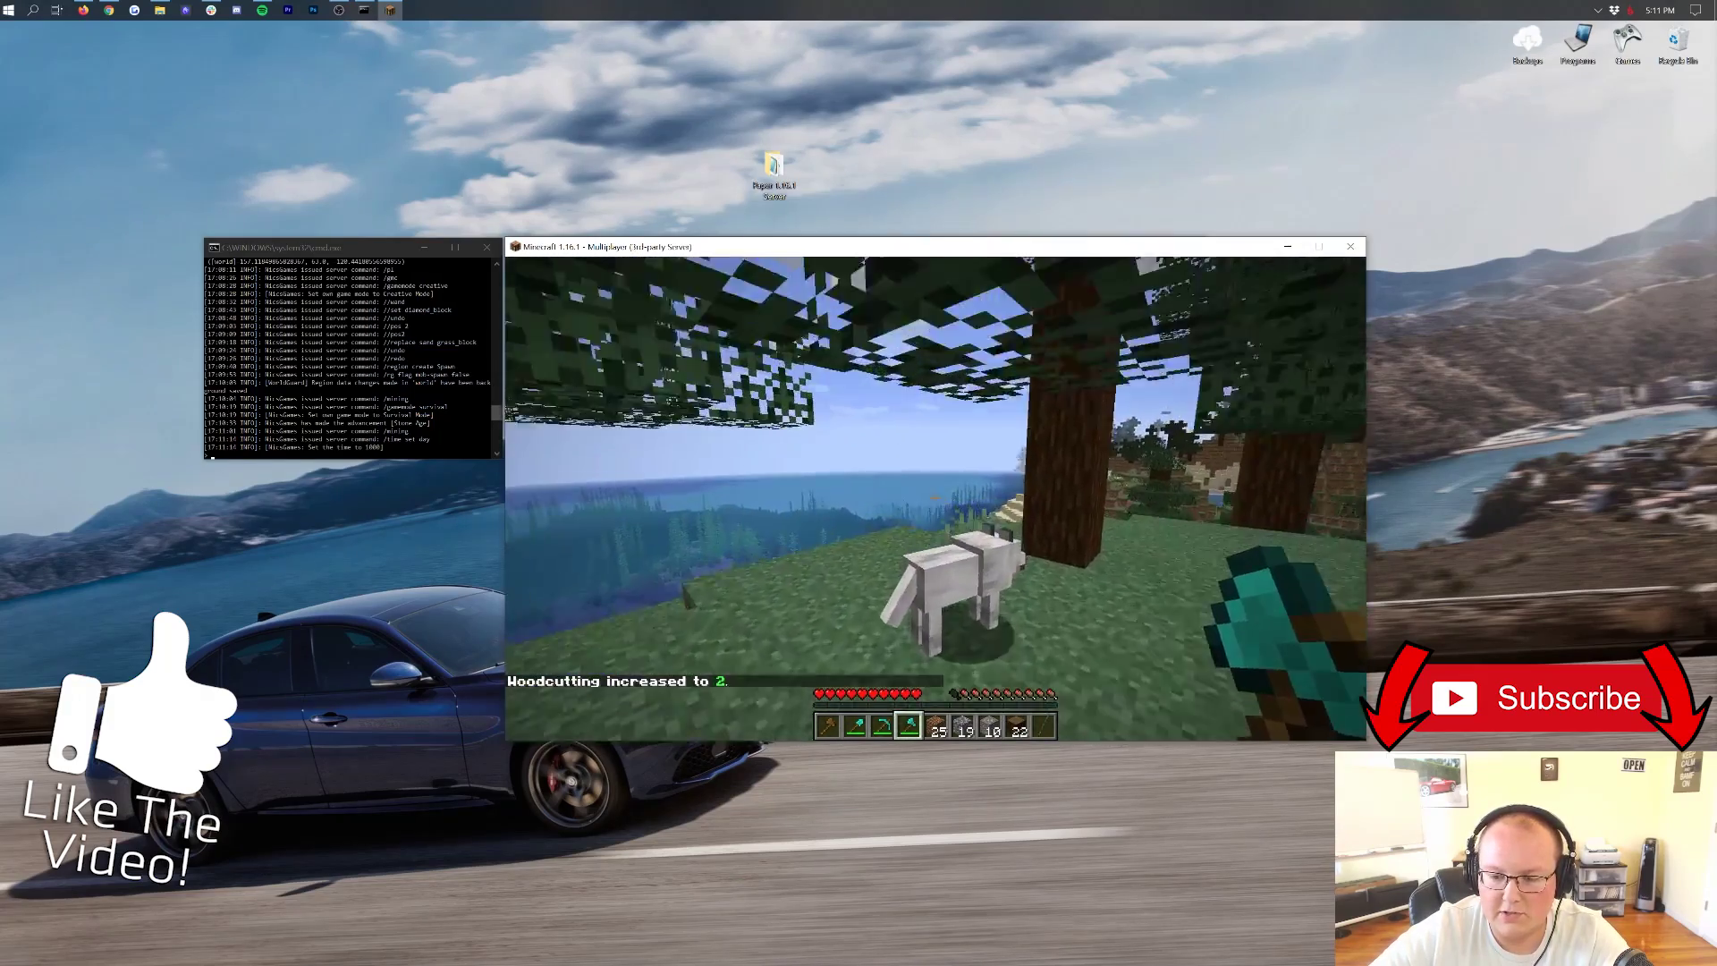
Step: Disconnect from the Paper server and return to the multiplayer server list
key("Escape")
left_click(934, 535)
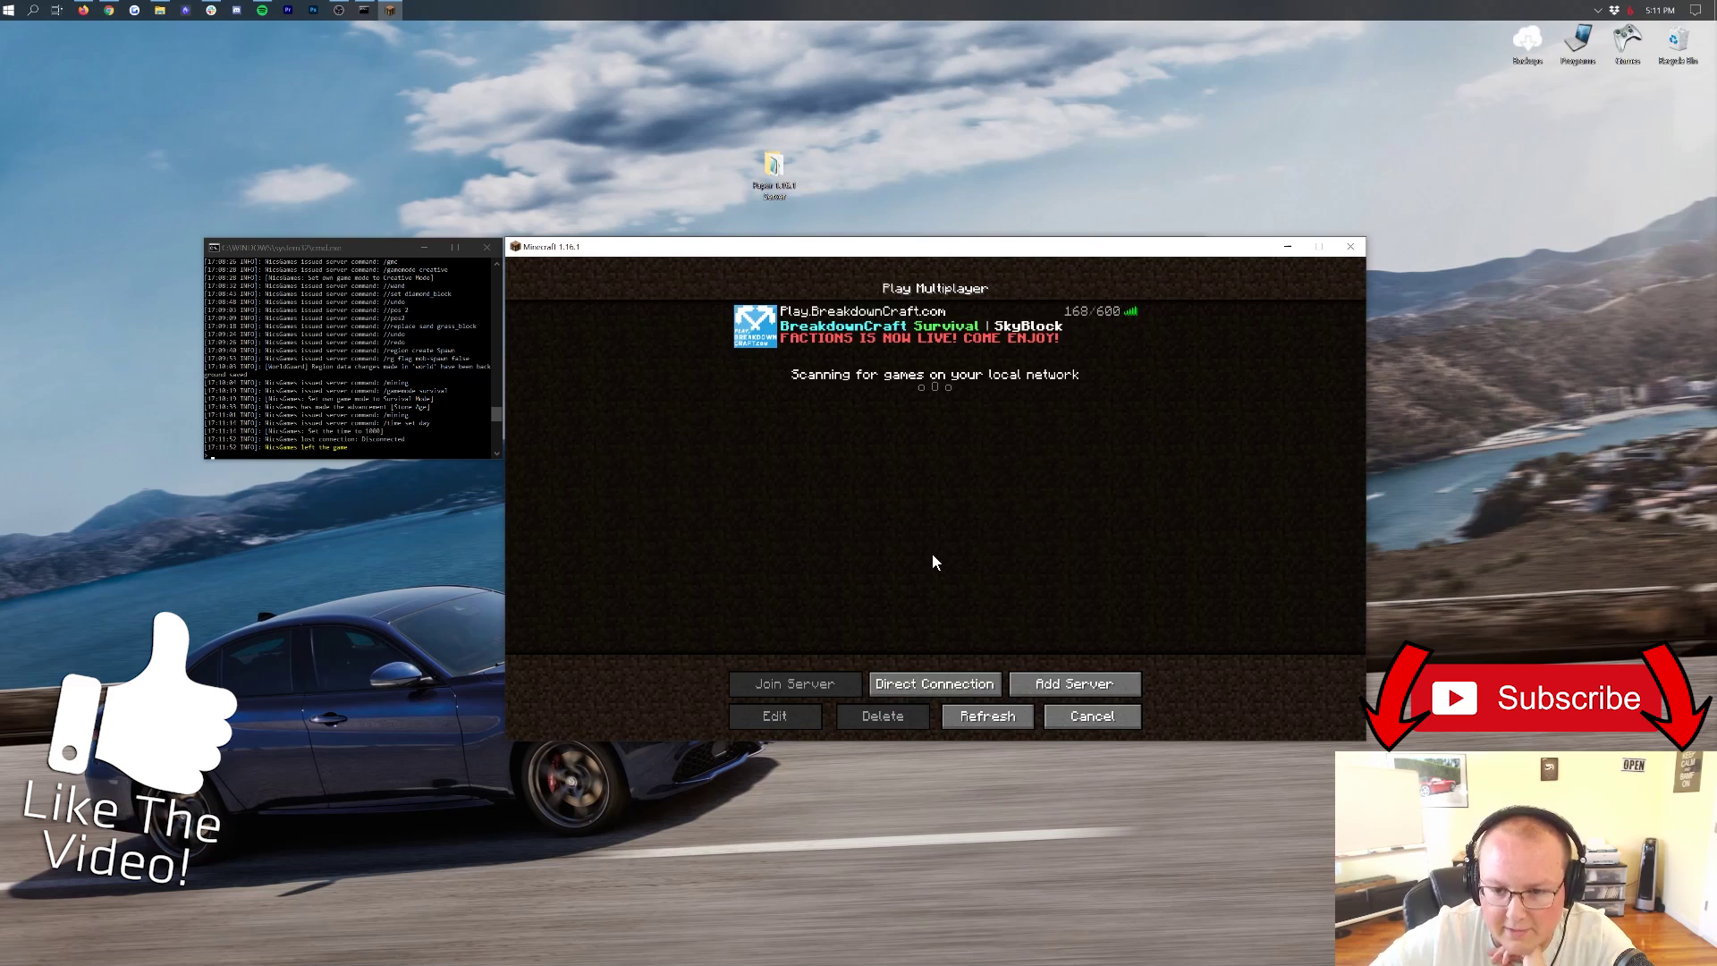